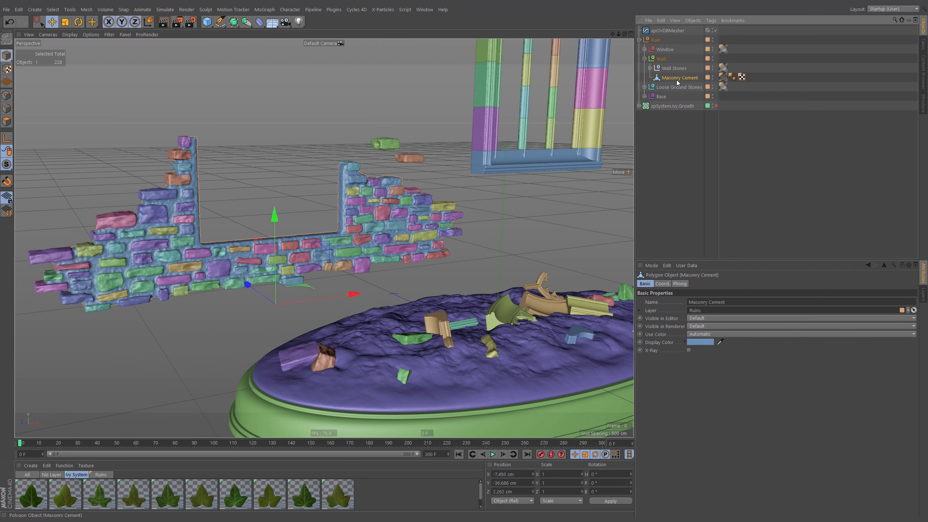
# Step: Expand the Loose Ground Stones group and examine the stone fragments, the masonry cement and the separated wall pieces
pyautogui.moveTo(471, 269); pyautogui.dragTo(425, 271)
pyautogui.hotkey('ctrl', 'z')
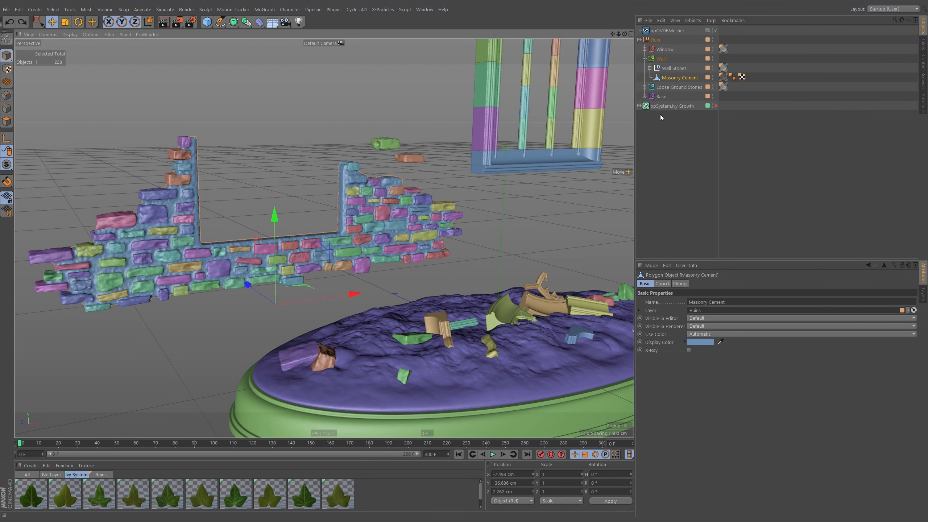
pyautogui.click(645, 87)
pyautogui.click(676, 106)
pyautogui.press('o')
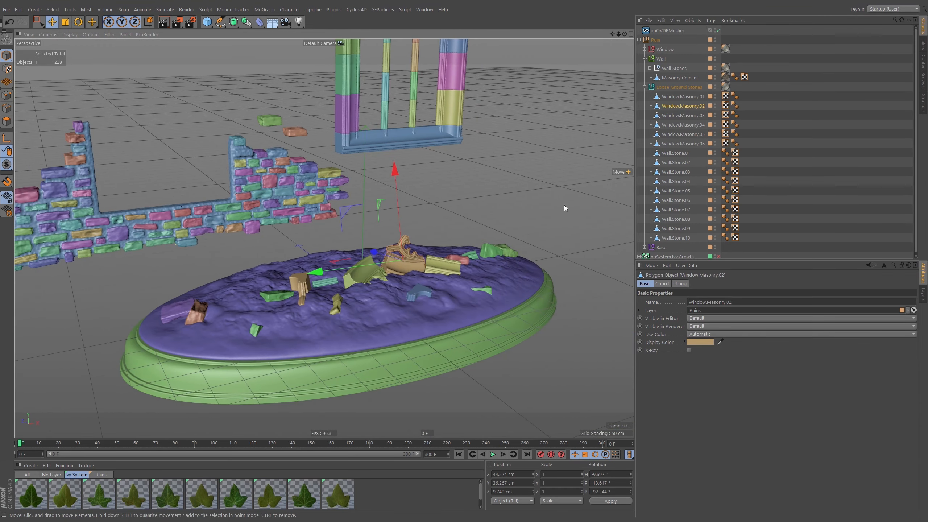
pyautogui.moveTo(364, 289); pyautogui.dragTo(408, 214)
pyautogui.hotkey('ctrl', 'z')
pyautogui.keyDown('alt'); pyautogui.moveTo(408, 214); pyautogui.dragTo(402, 270, button='middle'); pyautogui.keyUp('alt')
pyautogui.keyDown('alt'); pyautogui.moveTo(402, 269); pyautogui.dragTo(405, 302); pyautogui.keyUp('alt')
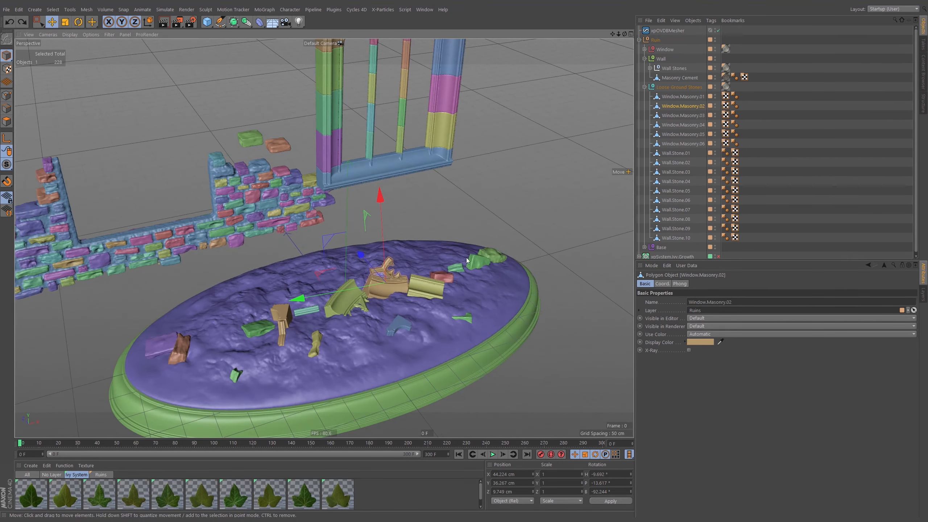
pyautogui.click(235, 240)
pyautogui.click(340, 290)
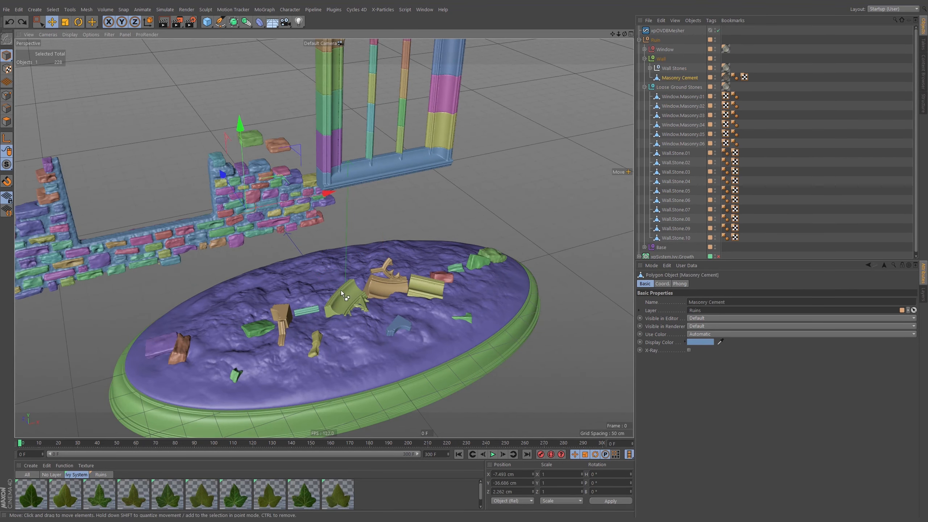
# Step: Undo the moves of the window and wall pieces until the ruin is assembled again
pyautogui.click(9, 22)
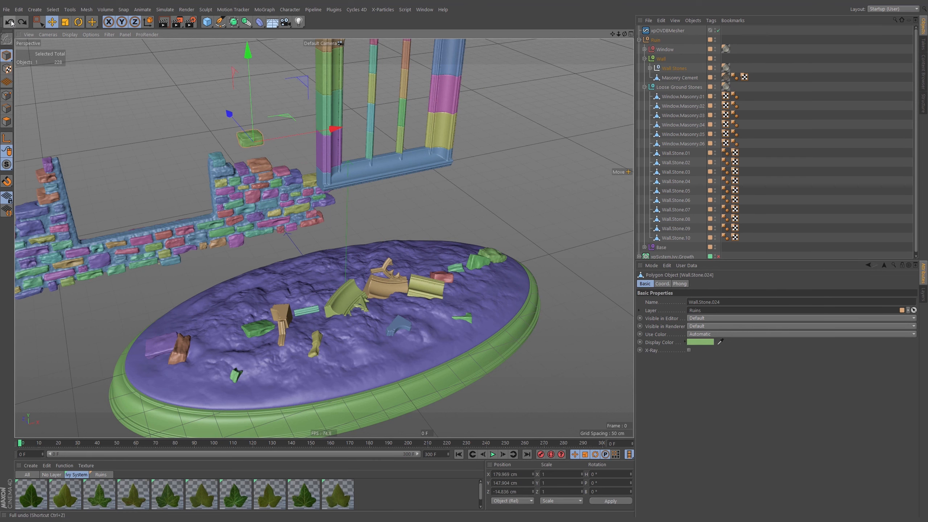
pyautogui.click(8, 22)
pyautogui.click(8, 22)
pyautogui.click(7, 22)
pyautogui.click(8, 22)
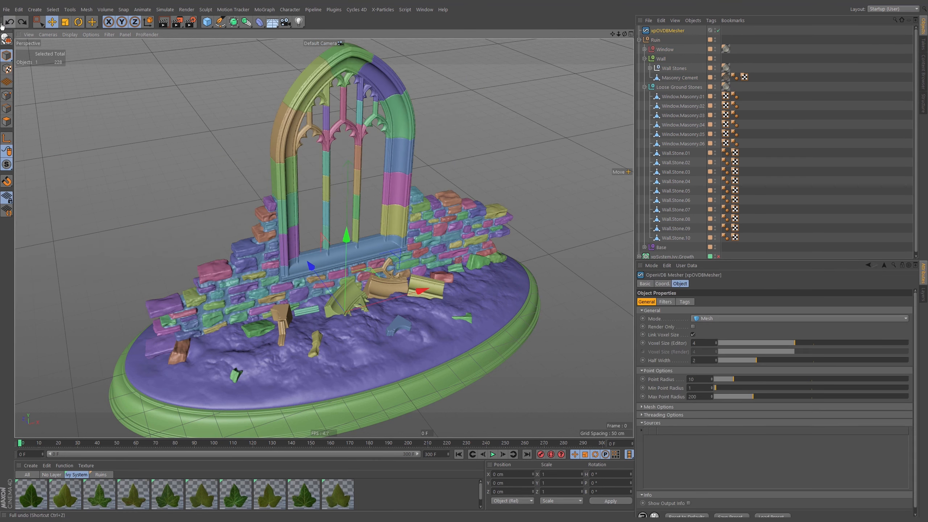
pyautogui.scroll(5, 361, 257)
pyautogui.scroll(1, 375, 256)
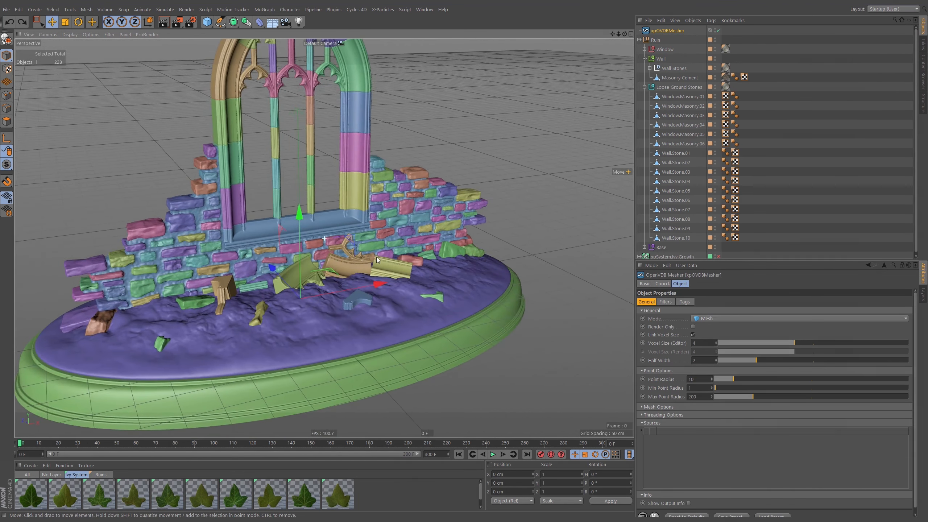
pyautogui.keyDown('alt'); pyautogui.moveTo(376, 257); pyautogui.dragTo(355, 256, button='right'); pyautogui.keyUp('alt')
pyautogui.keyDown('alt'); pyautogui.moveTo(354, 256); pyautogui.dragTo(357, 245); pyautogui.keyUp('alt')
# Step: Collapse the Wall and Loose Ground Stones groups in the hierarchy and select the Ruin null
pyautogui.click(668, 30)
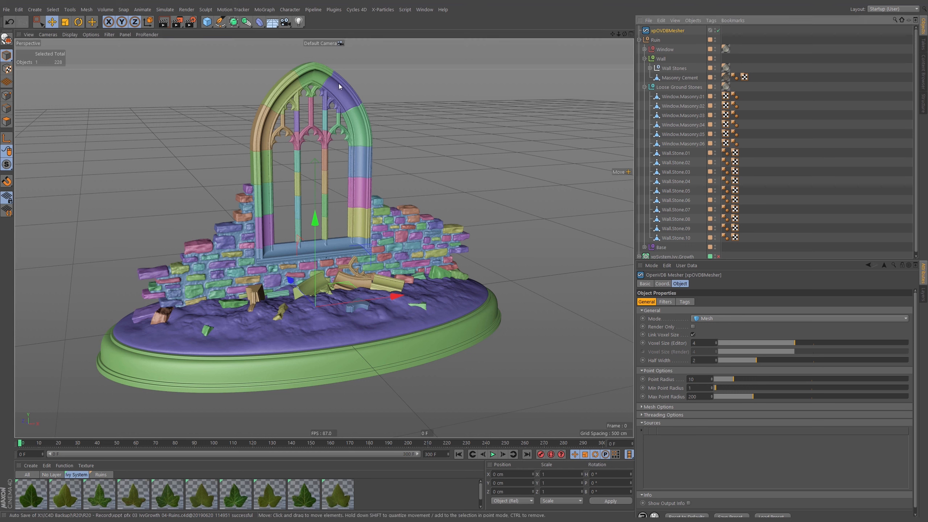
pyautogui.click(644, 58)
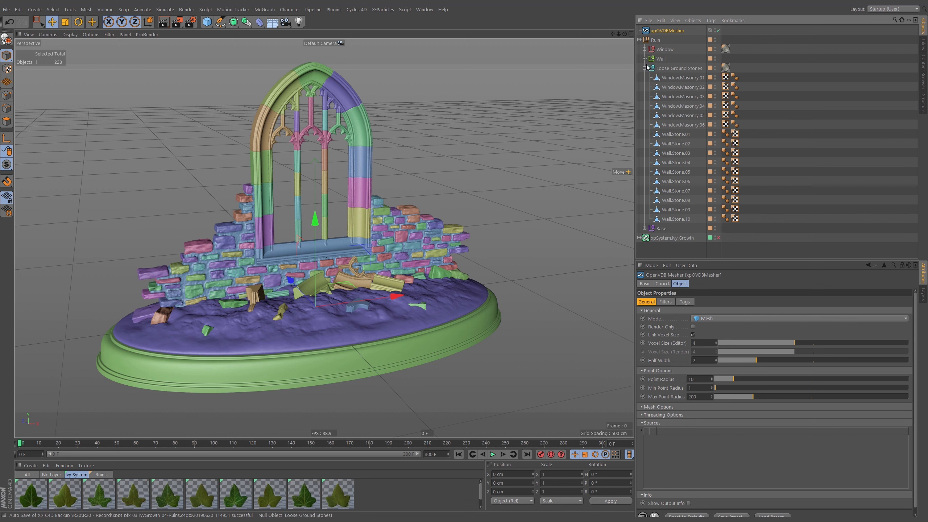
pyautogui.click(645, 68)
pyautogui.click(655, 39)
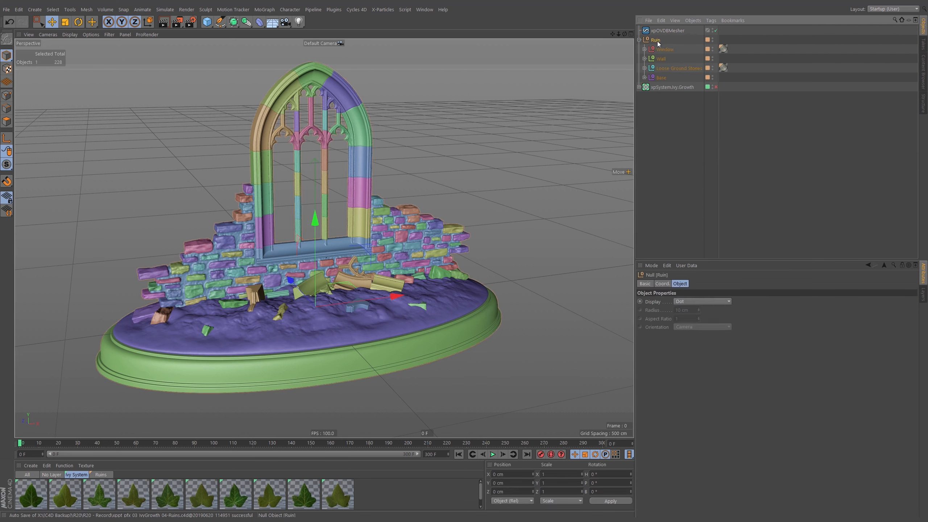
# Step: Examine the base lathe object, the contents of the Base group and the Wall group
pyautogui.click(476, 331)
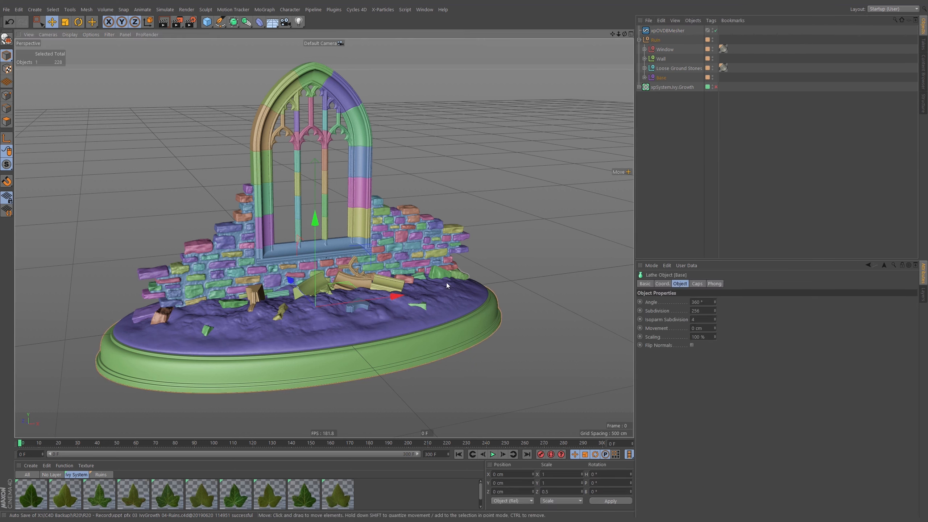
pyautogui.moveTo(400, 298); pyautogui.dragTo(505, 340)
pyautogui.hotkey('ctrl', 'z')
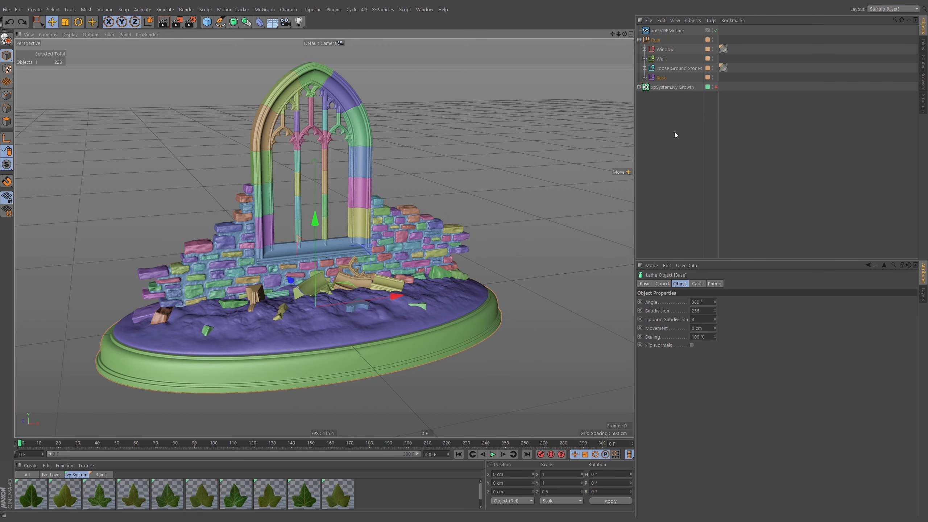
pyautogui.click(651, 105)
pyautogui.click(645, 77)
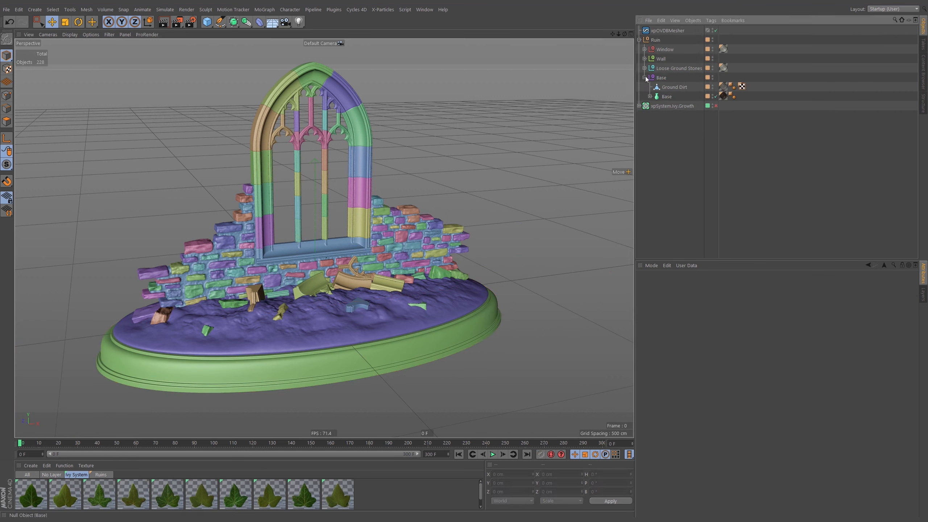
pyautogui.click(645, 78)
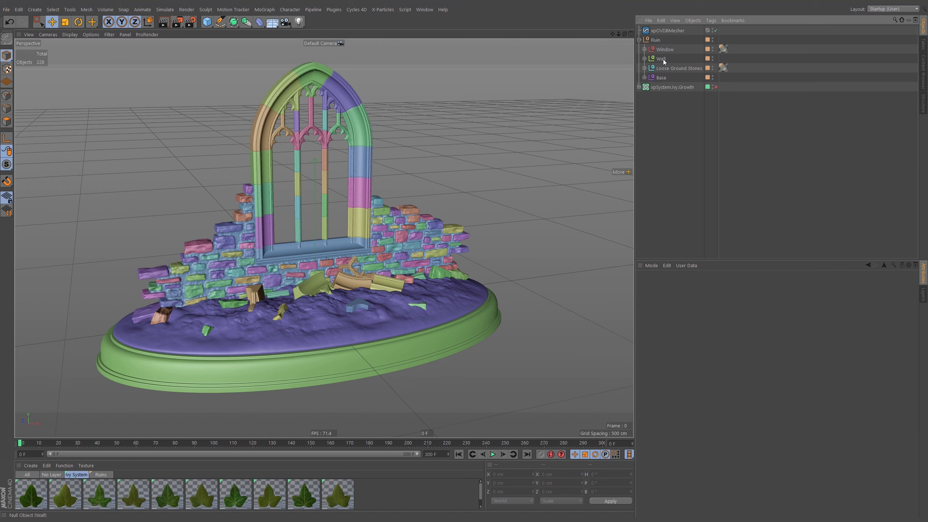
pyautogui.click(662, 58)
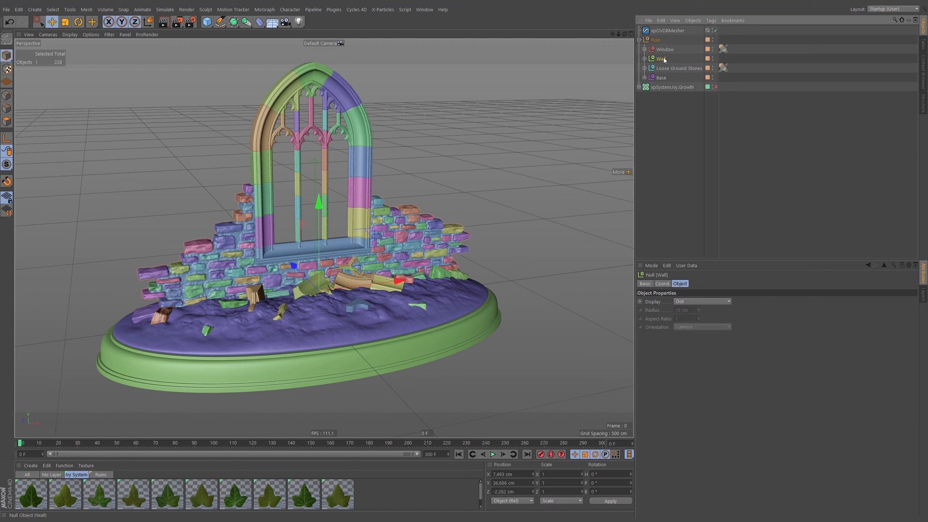
# Step: Add the Window group to the sources of the xpOVDBMesher
pyautogui.click(667, 31)
pyautogui.moveTo(675, 458); pyautogui.dragTo(680, 460)
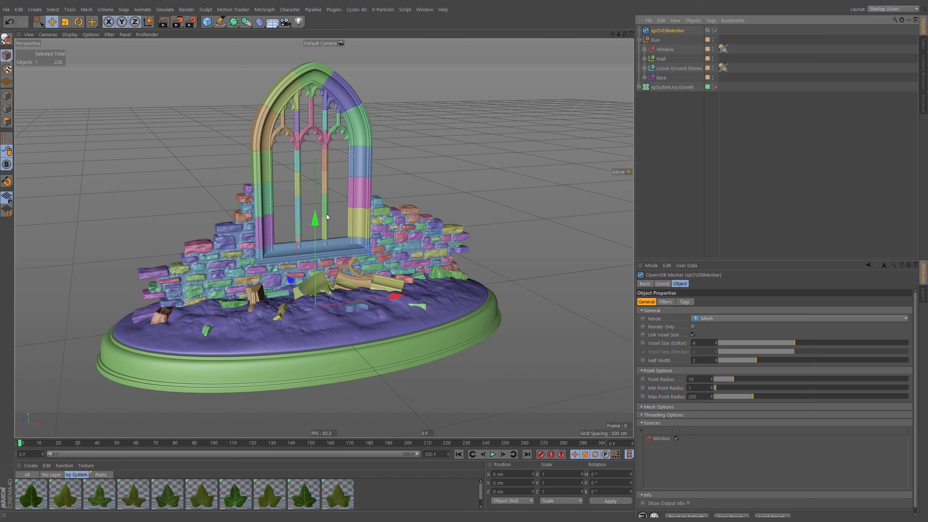
pyautogui.click(307, 105)
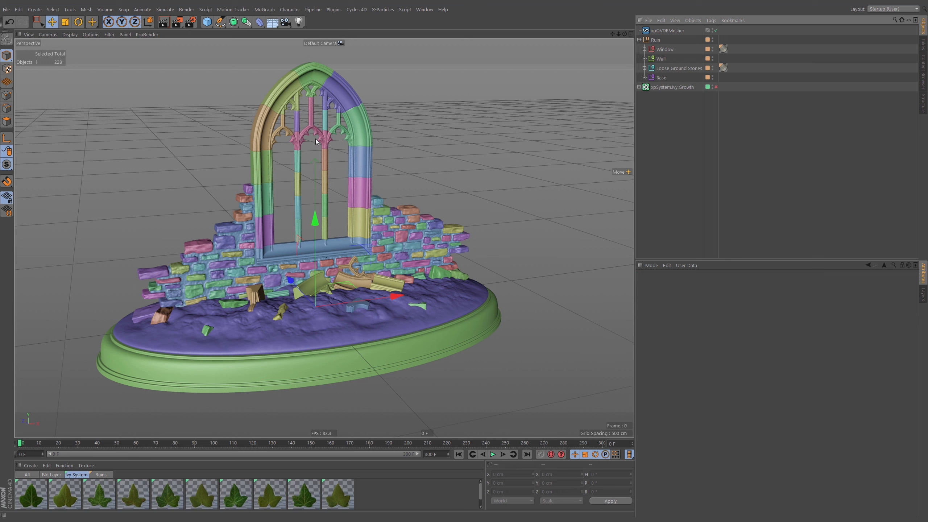
pyautogui.click(663, 30)
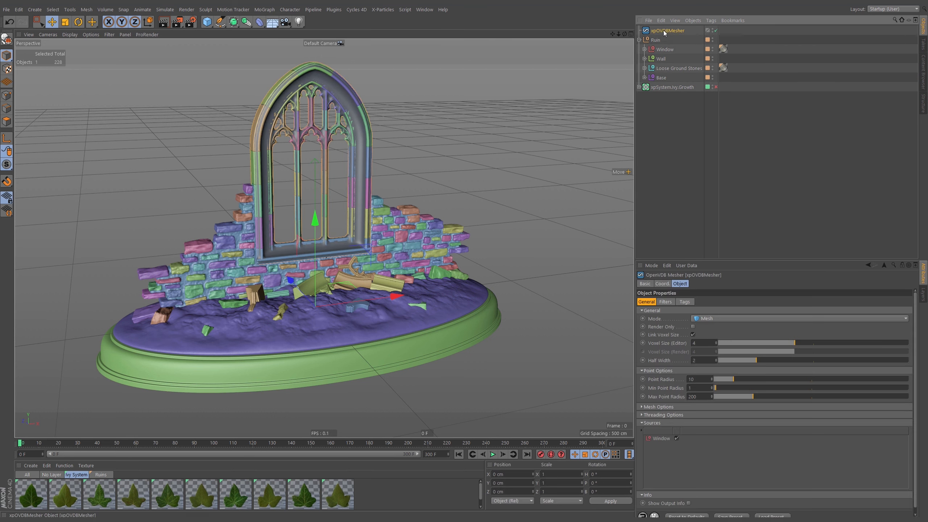
# Step: Display the scene in Gouraud Shading (Lines) and examine the mesher's topology around the window tracery
pyautogui.click(667, 138)
pyautogui.keyDown('alt'); pyautogui.moveTo(300, 79); pyautogui.dragTo(399, 100, button='right'); pyautogui.keyUp('alt')
pyautogui.keyDown('alt'); pyautogui.moveTo(399, 100); pyautogui.dragTo(431, 117); pyautogui.keyUp('alt')
pyautogui.keyDown('alt'); pyautogui.moveTo(431, 117); pyautogui.dragTo(413, 125, button='right'); pyautogui.keyUp('alt')
pyautogui.keyDown('alt'); pyautogui.moveTo(370, 113); pyautogui.dragTo(362, 87); pyautogui.keyUp('alt')
pyautogui.keyDown('alt'); pyautogui.moveTo(363, 87); pyautogui.dragTo(407, 162, button='right'); pyautogui.keyUp('alt')
pyautogui.click(388, 107)
pyautogui.moveTo(406, 162)
pyautogui.keyDown('alt'); pyautogui.mouseDown()
pyautogui.moveTo(525, 167)
pyautogui.moveTo(418, 158)
pyautogui.mouseUp(); pyautogui.keyUp('alt')
pyautogui.keyDown('alt'); pyautogui.moveTo(376, 129); pyautogui.dragTo(432, 114, button='right'); pyautogui.keyUp('alt')
pyautogui.press('n')
pyautogui.press('b')
pyautogui.scroll(8, 347, 189)
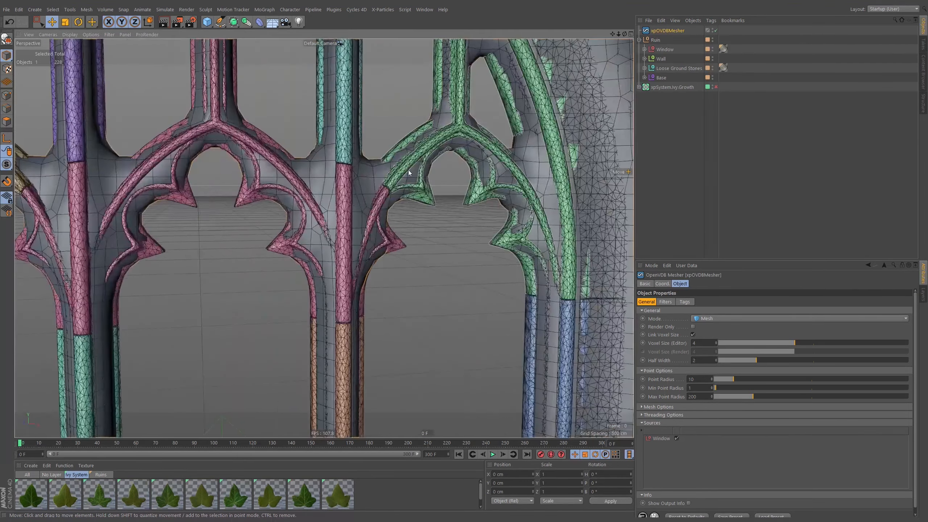
pyautogui.scroll(-3, 343, 167)
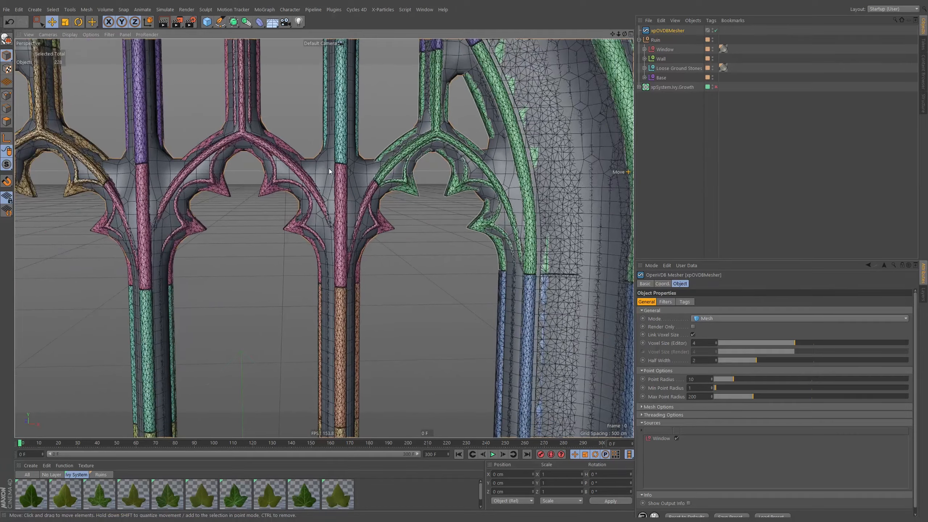
pyautogui.scroll(-3, 326, 170)
pyautogui.scroll(5, 311, 178)
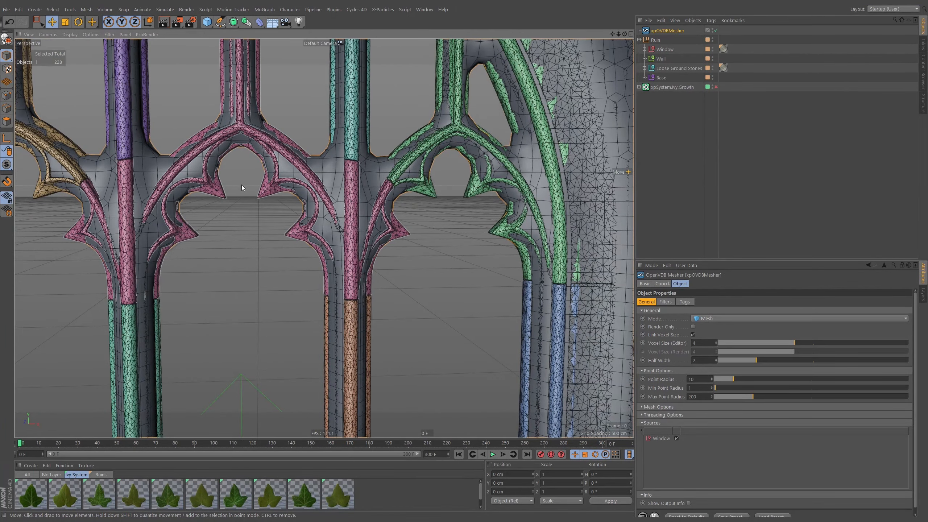
# Step: Switch the viewport display to Lines to compare the window model with the generated mesh
pyautogui.press('n')
pyautogui.press('g')
pyautogui.scroll(-1, 290, 167)
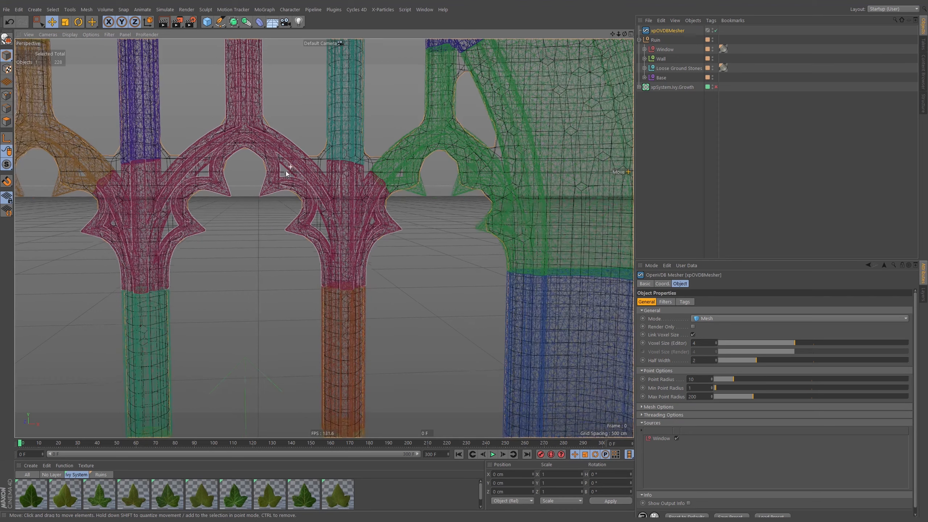
# Step: Add a Display tag to the Ruin null
pyautogui.rightClick(657, 30)
pyautogui.moveTo(680, 37)
pyautogui.click(651, 39)
pyautogui.rightClick(652, 39)
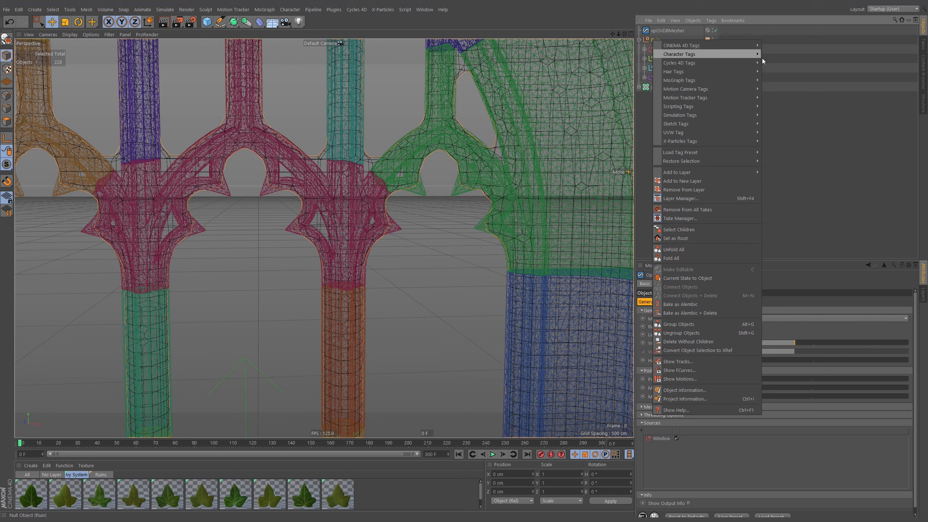
pyautogui.click(774, 115)
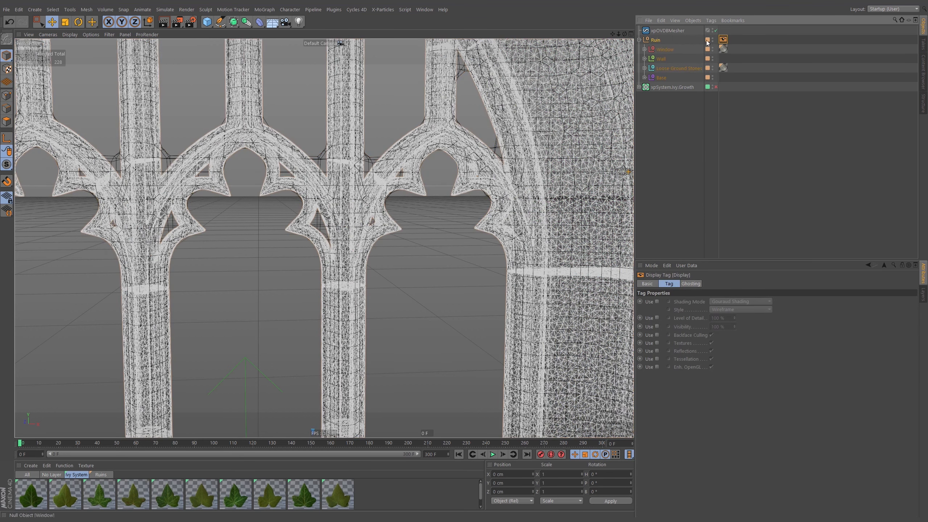
# Step: Enable the Ruin Display tag's shading override with the Lines mode and enable its backface culling option
pyautogui.click(657, 302)
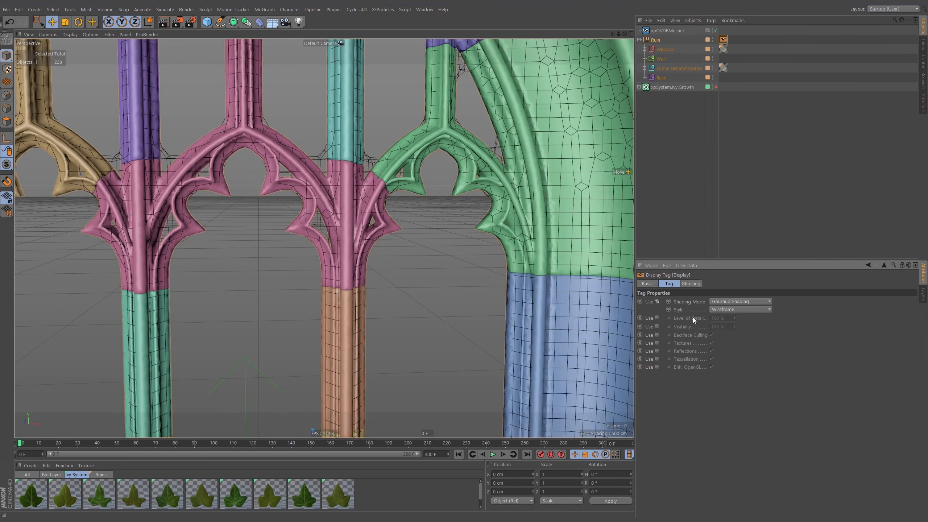
pyautogui.click(726, 303)
pyautogui.click(725, 371)
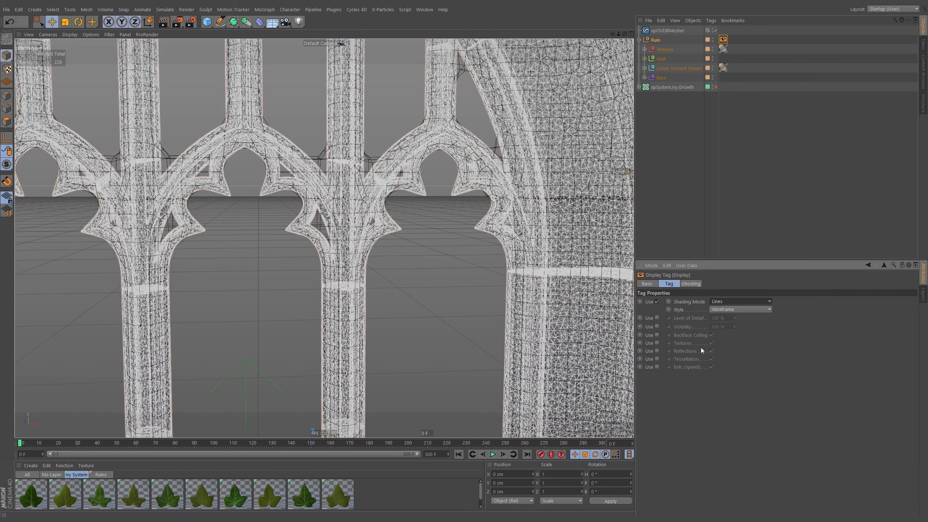
pyautogui.click(657, 336)
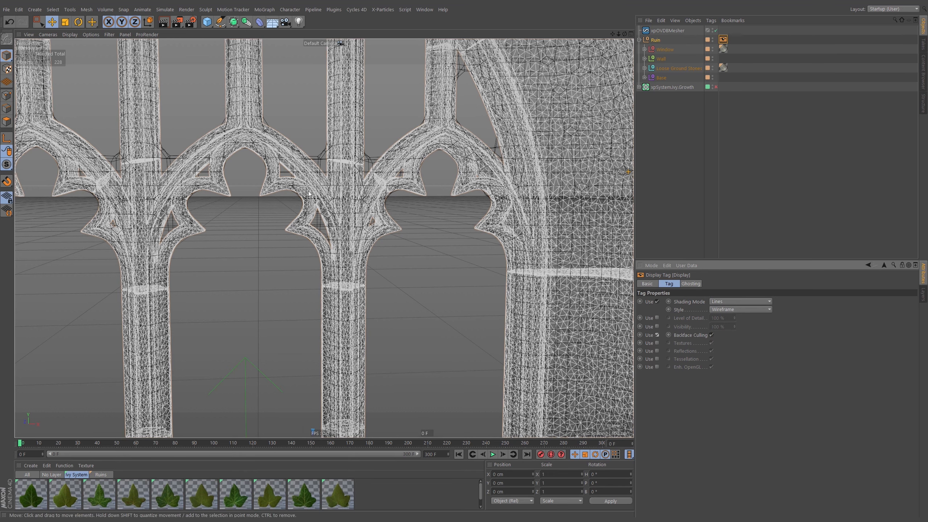
pyautogui.keyDown('alt'); pyautogui.moveTo(309, 194); pyautogui.dragTo(354, 193, button='middle'); pyautogui.keyUp('alt')
pyautogui.click(671, 106)
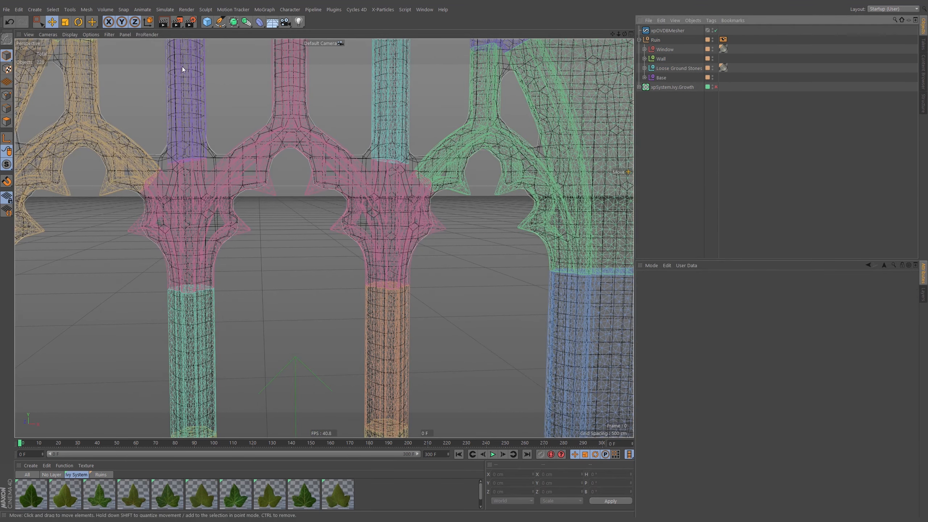
# Step: Set the viewport display to Gouraud Shading and check the mesh around the window tracery
pyautogui.click(70, 35)
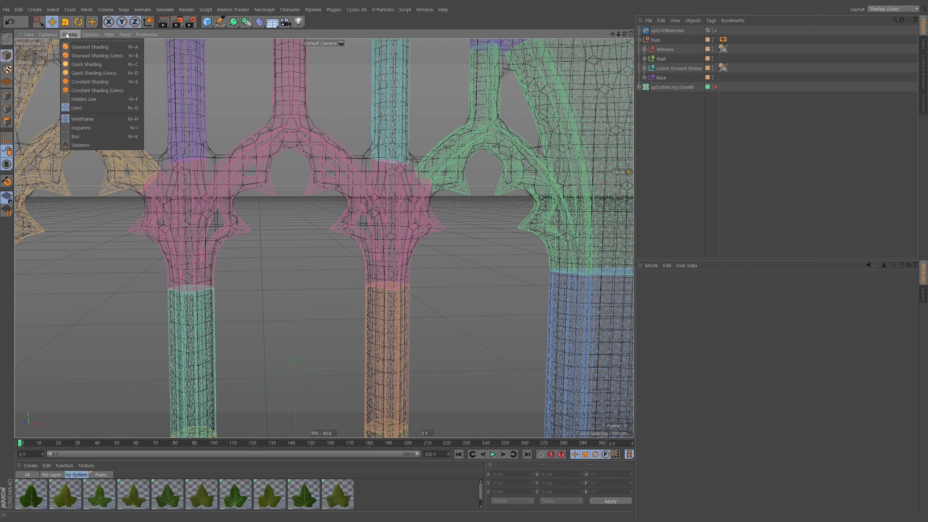
pyautogui.click(87, 45)
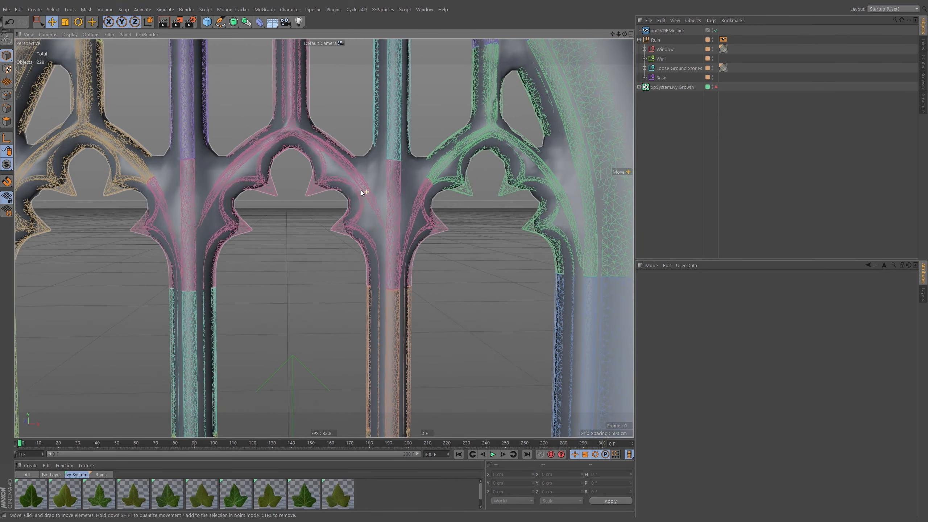
pyautogui.keyDown('alt'); pyautogui.moveTo(326, 173); pyautogui.dragTo(354, 141, button='right'); pyautogui.keyUp('alt')
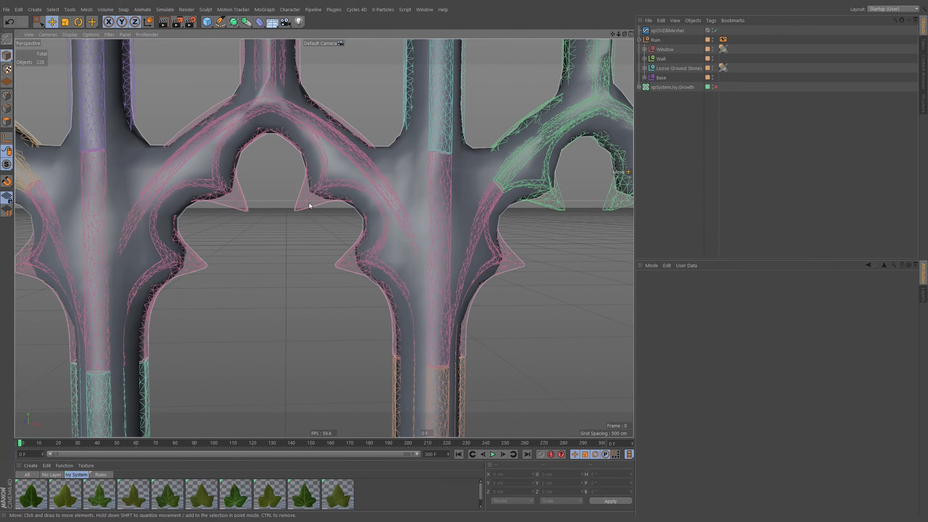
pyautogui.moveTo(309, 203)
pyautogui.keyDown('alt'); pyautogui.mouseDown(button='right')
pyautogui.moveTo(331, 181)
pyautogui.moveTo(336, 194)
pyautogui.moveTo(320, 199)
pyautogui.mouseUp(button='right'); pyautogui.keyUp('alt')
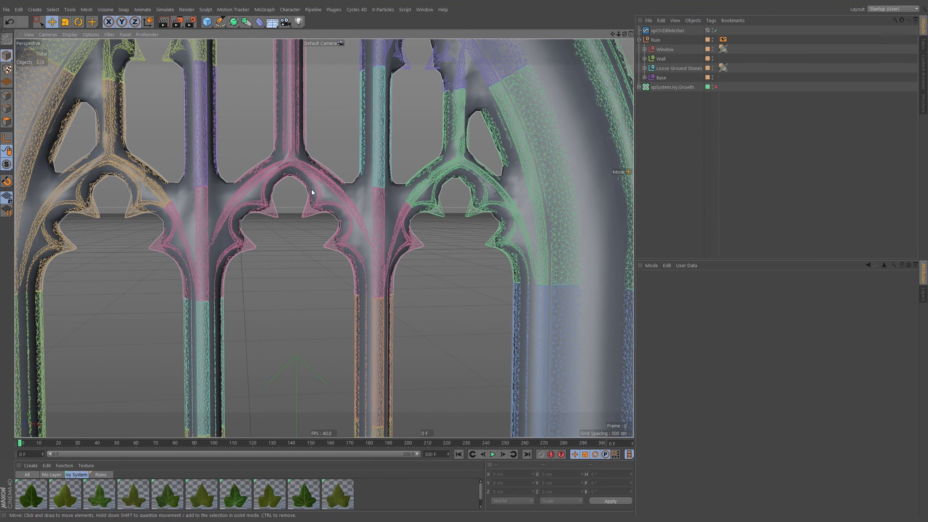
pyautogui.moveTo(347, 221)
pyautogui.keyDown('alt'); pyautogui.mouseDown(button='right')
pyautogui.moveTo(341, 212)
pyautogui.moveTo(356, 209)
pyautogui.mouseUp(button='right'); pyautogui.keyUp('alt')
# Step: Set the xpOVDBMesher's editor voxel size to 2 and check the finer mesh on the window tracery
pyautogui.click(667, 31)
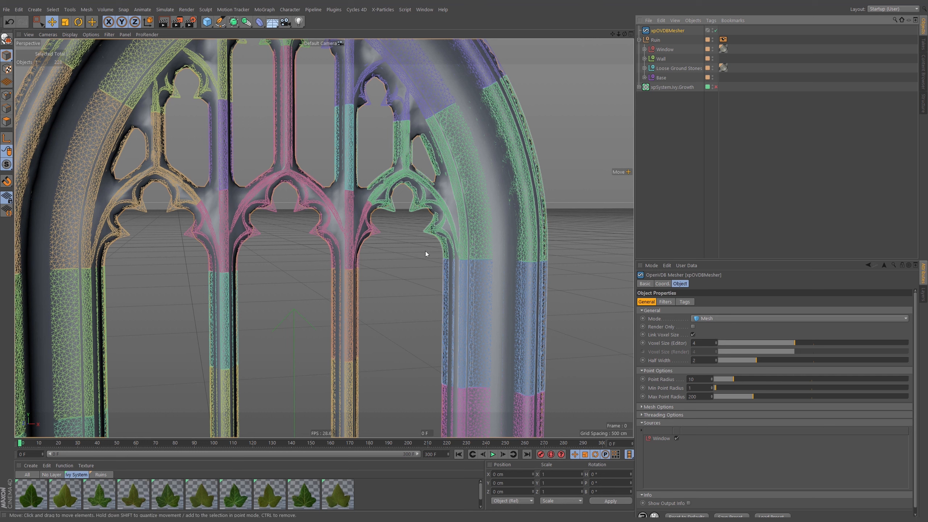
pyautogui.doubleClick(702, 344)
pyautogui.write('2')
pyautogui.press('Return')
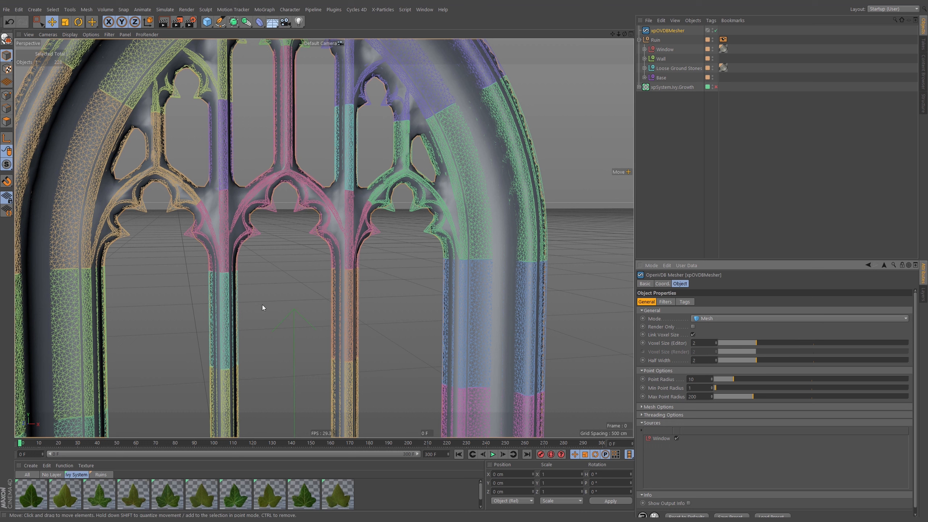
pyautogui.click(319, 224)
pyautogui.scroll(3, 339, 186)
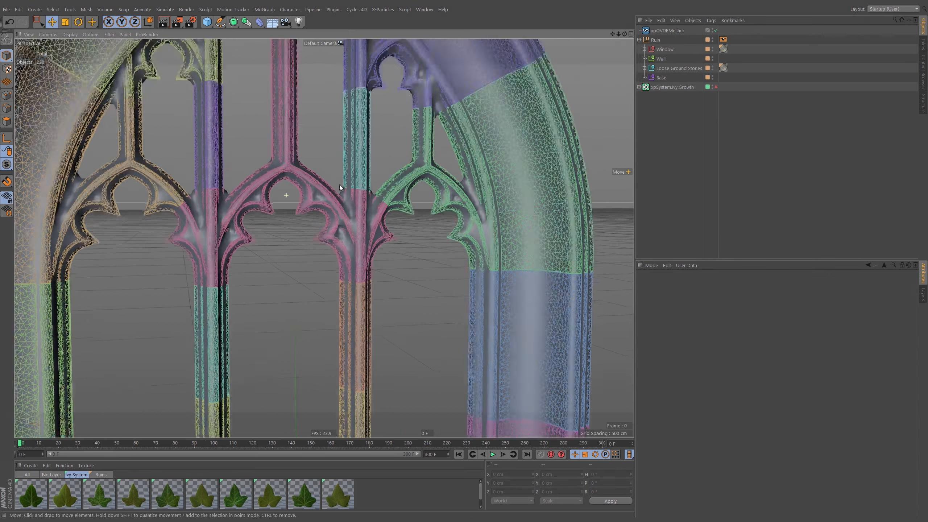
# Step: Examine the mesh detail on the window's tracery arches and cusps up close
pyautogui.scroll(5, 363, 203)
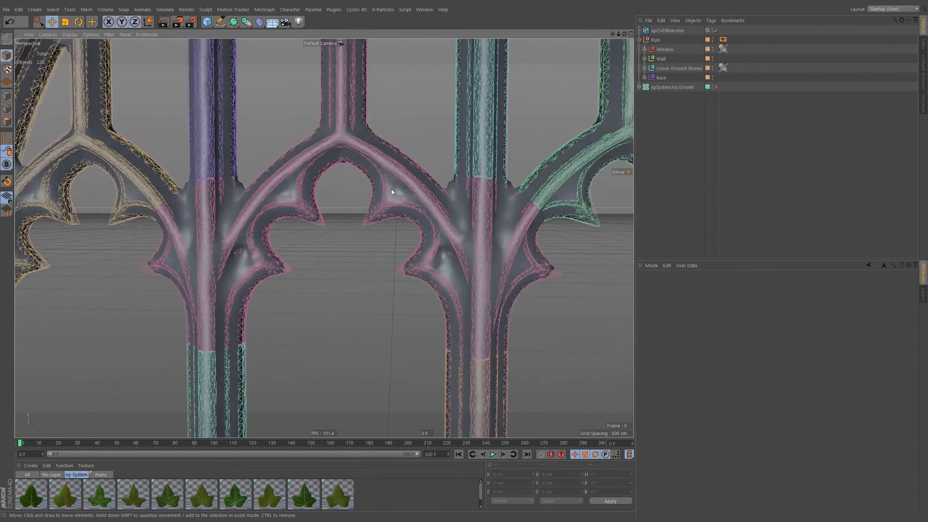
pyautogui.scroll(6, 391, 189)
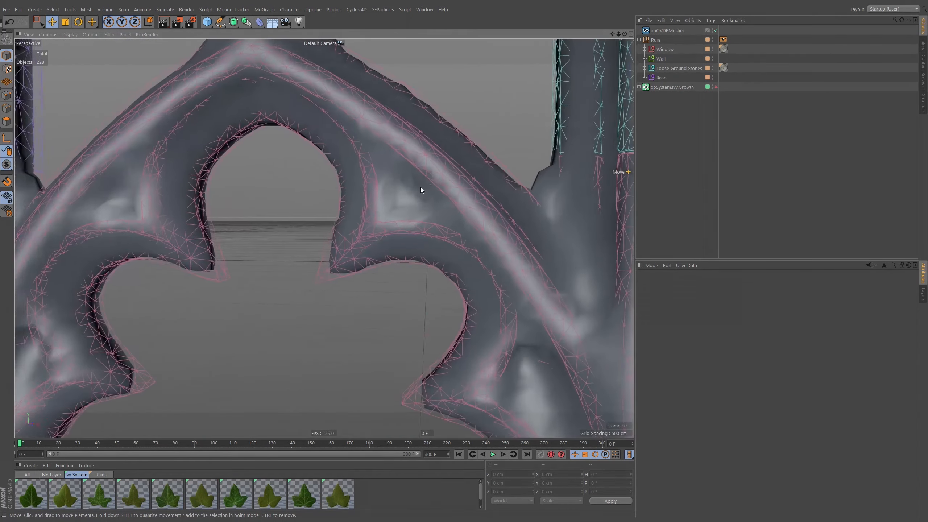
pyautogui.scroll(-5, 421, 188)
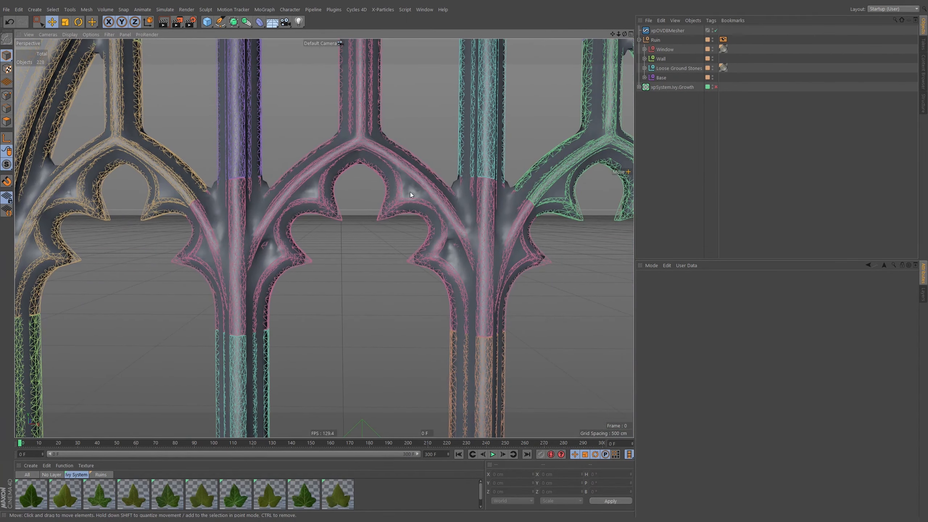
pyautogui.keyDown('alt'); pyautogui.moveTo(411, 192); pyautogui.dragTo(260, 259, button='middle'); pyautogui.keyUp('alt')
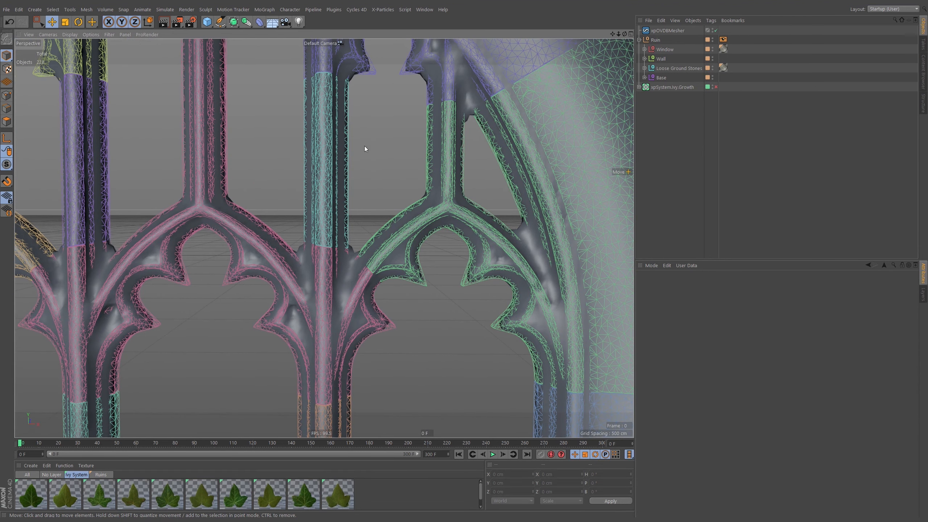
pyautogui.scroll(-6, 304, 280)
pyautogui.scroll(6, 332, 235)
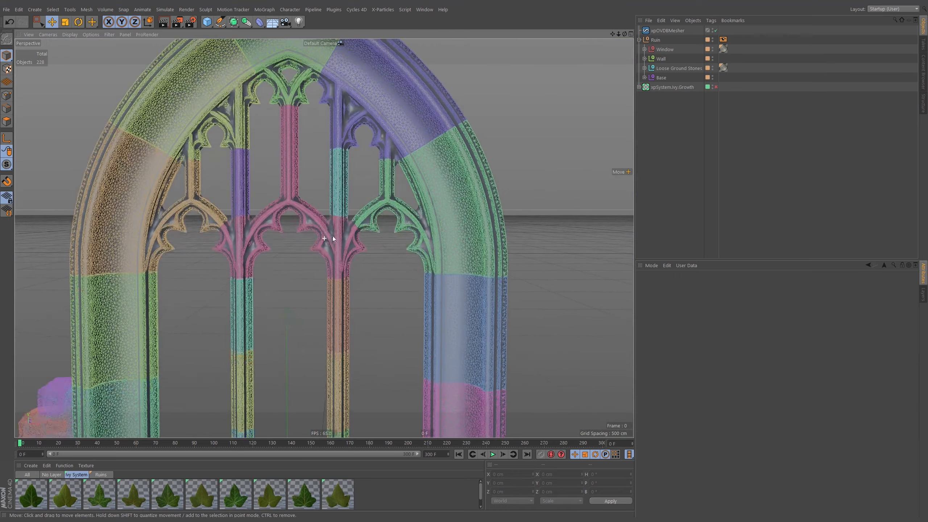
# Step: Set the viewport display to Gouraud Shading (Lines) and check the mesh topology across the window
pyautogui.press('n')
pyautogui.press('b')
pyautogui.keyDown('alt'); pyautogui.moveTo(342, 241); pyautogui.dragTo(344, 256); pyautogui.keyUp('alt')
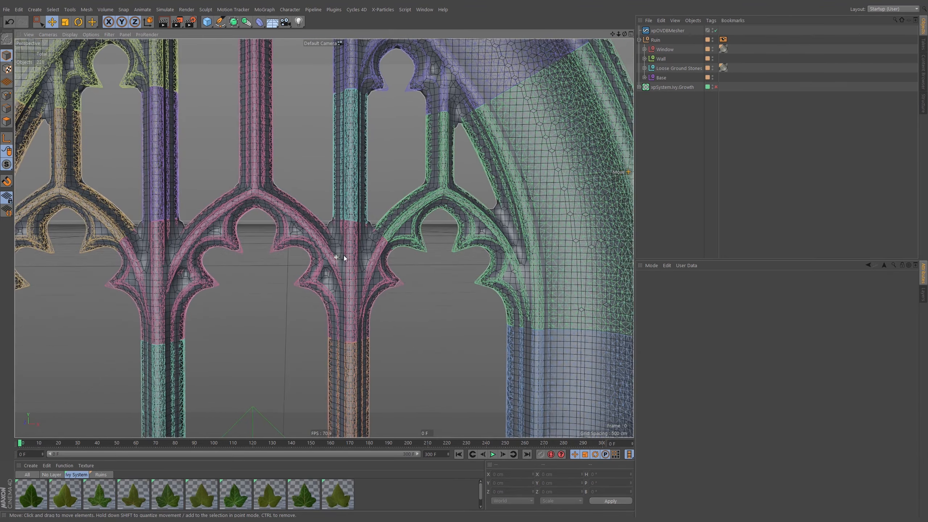
pyautogui.keyDown('alt'); pyautogui.moveTo(344, 256); pyautogui.dragTo(366, 228, button='right'); pyautogui.keyUp('alt')
pyautogui.moveTo(349, 236)
pyautogui.keyDown('alt'); pyautogui.mouseDown()
pyautogui.moveTo(394, 233)
pyautogui.moveTo(349, 231)
pyautogui.mouseUp(); pyautogui.keyUp('alt')
pyautogui.keyDown('alt'); pyautogui.moveTo(356, 216); pyautogui.dragTo(309, 256, button='right'); pyautogui.keyUp('alt')
pyautogui.keyDown('alt'); pyautogui.moveTo(363, 234); pyautogui.dragTo(328, 210, button='middle'); pyautogui.keyUp('alt')
pyautogui.keyDown('alt'); pyautogui.moveTo(329, 209); pyautogui.dragTo(324, 252, button='right'); pyautogui.keyUp('alt')
pyautogui.keyDown('alt'); pyautogui.moveTo(325, 179); pyautogui.dragTo(323, 238, button='middle'); pyautogui.keyUp('alt')
pyautogui.moveTo(318, 202)
pyautogui.keyDown('alt'); pyautogui.mouseDown(button='right')
pyautogui.moveTo(450, 192)
pyautogui.moveTo(335, 250)
pyautogui.mouseUp(button='right'); pyautogui.keyUp('alt')
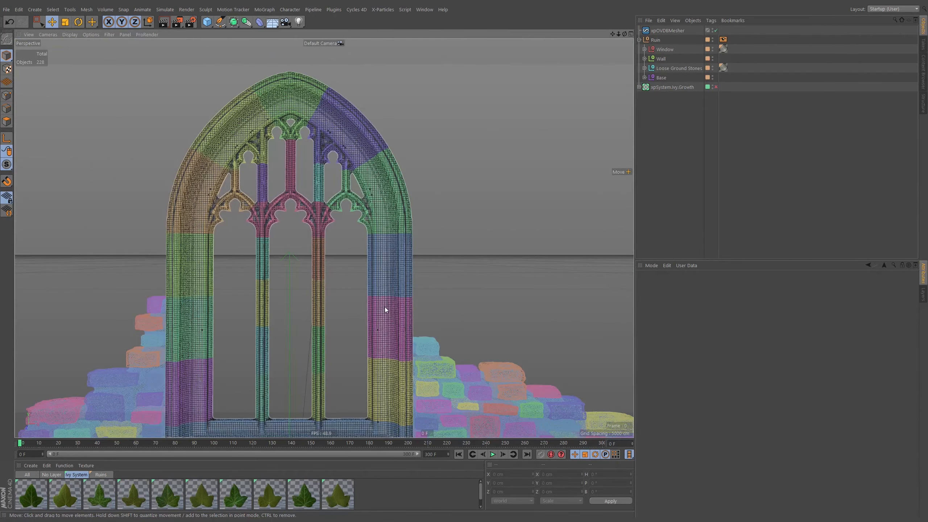
# Step: Examine the individual wall stones beside and below the window
pyautogui.keyDown('alt'); pyautogui.moveTo(387, 419); pyautogui.dragTo(380, 305, button='middle'); pyautogui.keyUp('alt')
pyautogui.keyDown('alt'); pyautogui.moveTo(380, 307); pyautogui.dragTo(424, 320); pyautogui.keyUp('alt')
pyautogui.keyDown('alt'); pyautogui.moveTo(368, 286); pyautogui.dragTo(296, 249, button='middle'); pyautogui.keyUp('alt')
pyautogui.keyDown('alt'); pyautogui.moveTo(335, 241); pyautogui.dragTo(357, 230, button='right'); pyautogui.keyUp('alt')
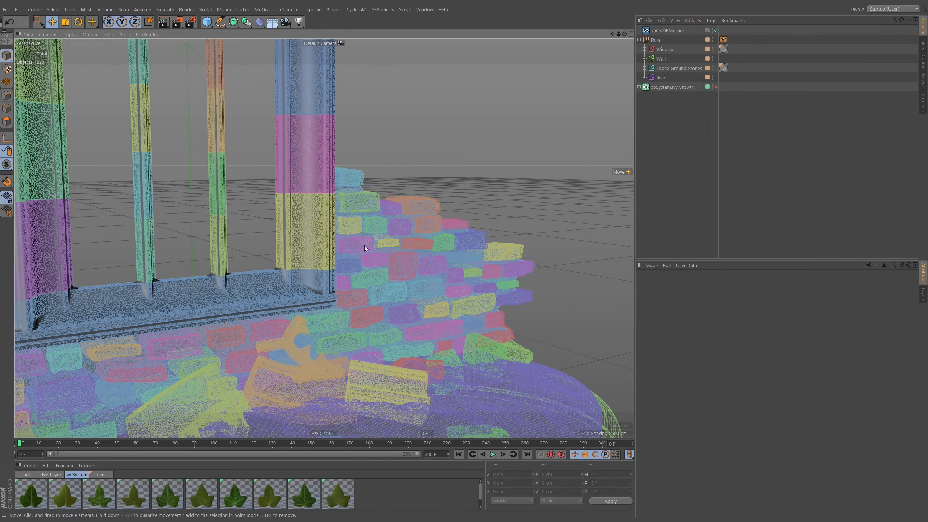
pyautogui.keyDown('alt'); pyautogui.moveTo(365, 246); pyautogui.dragTo(325, 271, button='middle'); pyautogui.keyUp('alt')
pyautogui.keyDown('alt'); pyautogui.moveTo(313, 227); pyautogui.dragTo(435, 211, button='right'); pyautogui.keyUp('alt')
pyautogui.moveTo(373, 227)
pyautogui.keyDown('alt'); pyautogui.mouseDown()
pyautogui.moveTo(322, 243)
pyautogui.moveTo(241, 236)
pyautogui.moveTo(351, 232)
pyautogui.moveTo(374, 219)
pyautogui.mouseUp(); pyautogui.keyUp('alt')
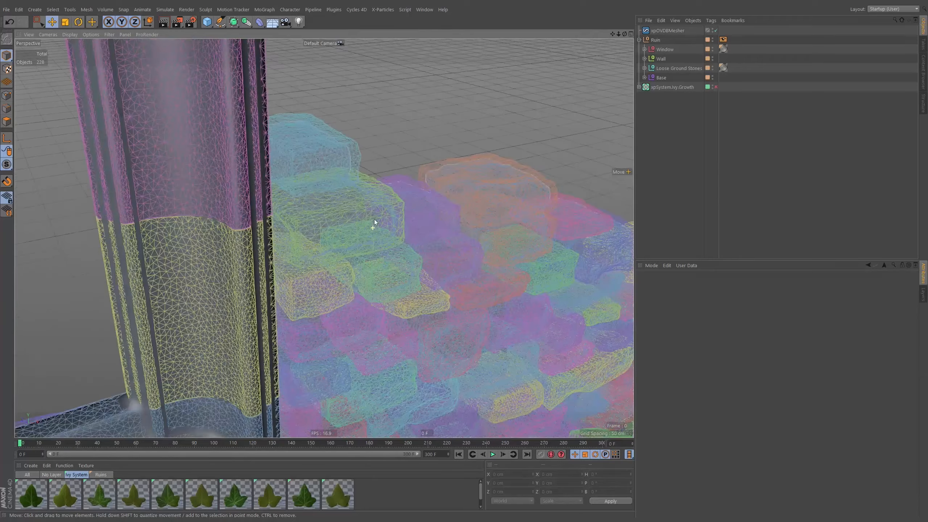
pyautogui.click(361, 152)
pyautogui.keyDown('alt'); pyautogui.moveTo(382, 150); pyautogui.dragTo(339, 203, button='right'); pyautogui.keyUp('alt')
pyautogui.keyDown('alt'); pyautogui.moveTo(387, 198); pyautogui.dragTo(406, 208, button='middle'); pyautogui.keyUp('alt')
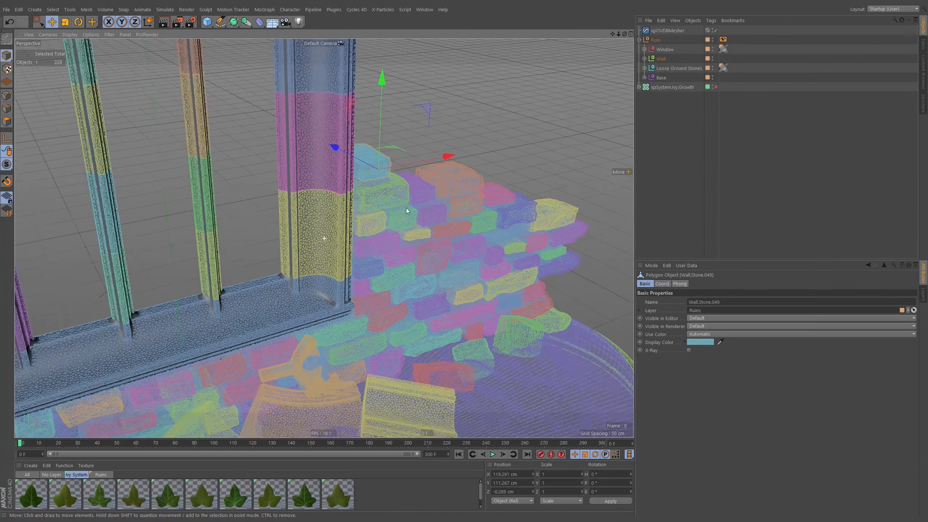
pyautogui.moveTo(400, 186)
pyautogui.keyDown('alt'); pyautogui.mouseDown(button='right')
pyautogui.moveTo(354, 205)
pyautogui.moveTo(382, 213)
pyautogui.moveTo(409, 197)
pyautogui.mouseUp(button='right'); pyautogui.keyUp('alt')
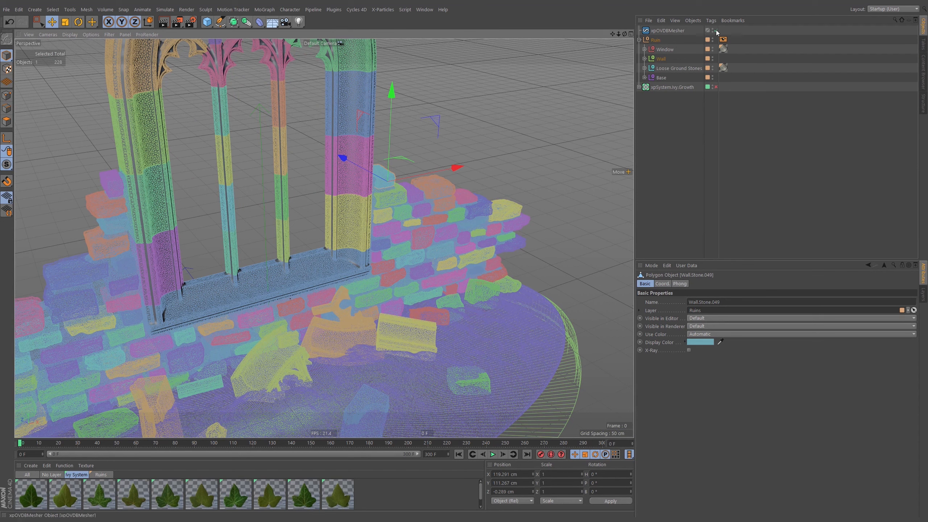
# Step: Disable the Window source in the xpOVDBMesher and look at the unmeshed wall stones
pyautogui.click(680, 30)
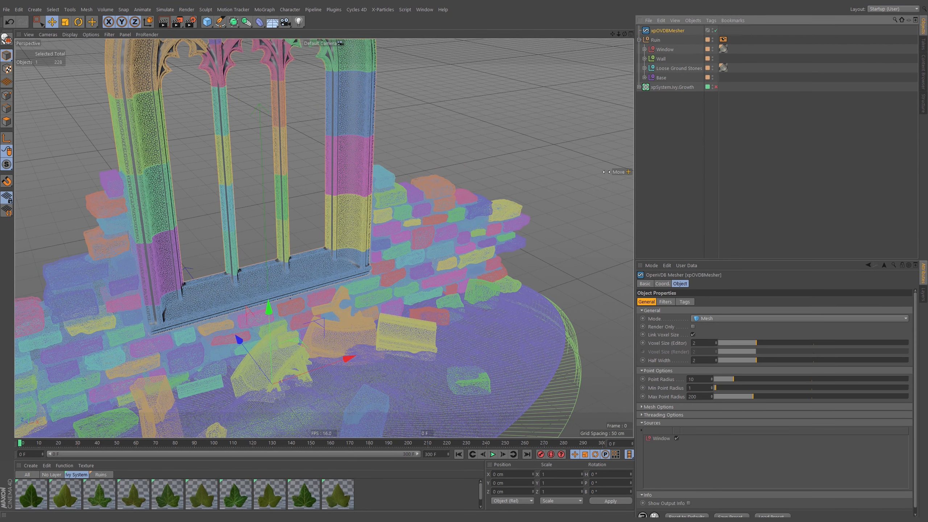
pyautogui.click(676, 438)
pyautogui.keyDown('alt'); pyautogui.moveTo(430, 209); pyautogui.dragTo(380, 210, button='middle'); pyautogui.keyUp('alt')
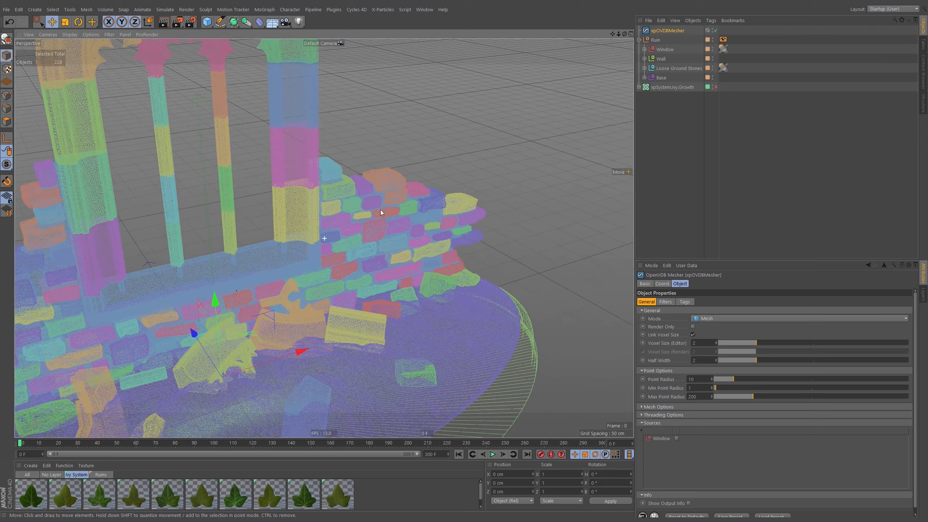
pyautogui.keyDown('alt'); pyautogui.moveTo(380, 210); pyautogui.dragTo(431, 198, button='right'); pyautogui.keyUp('alt')
pyautogui.press('n')
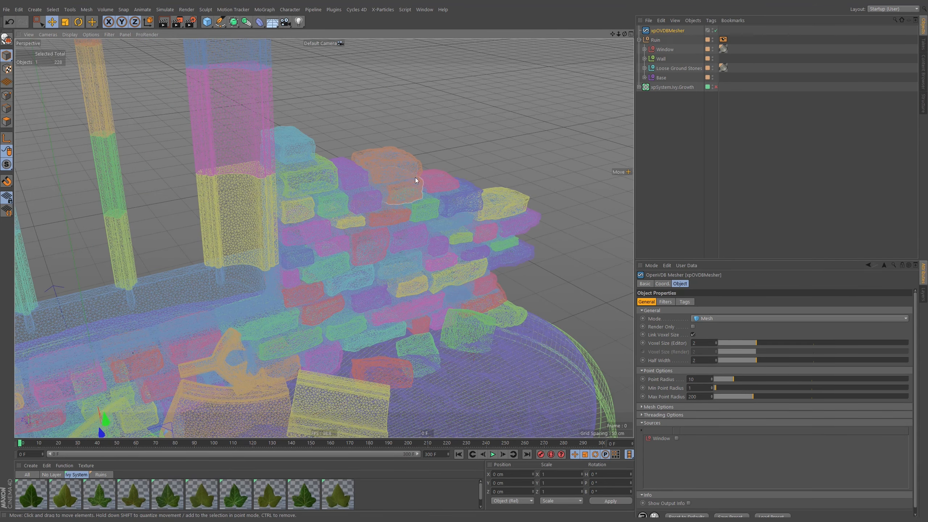
pyautogui.scroll(5, 404, 181)
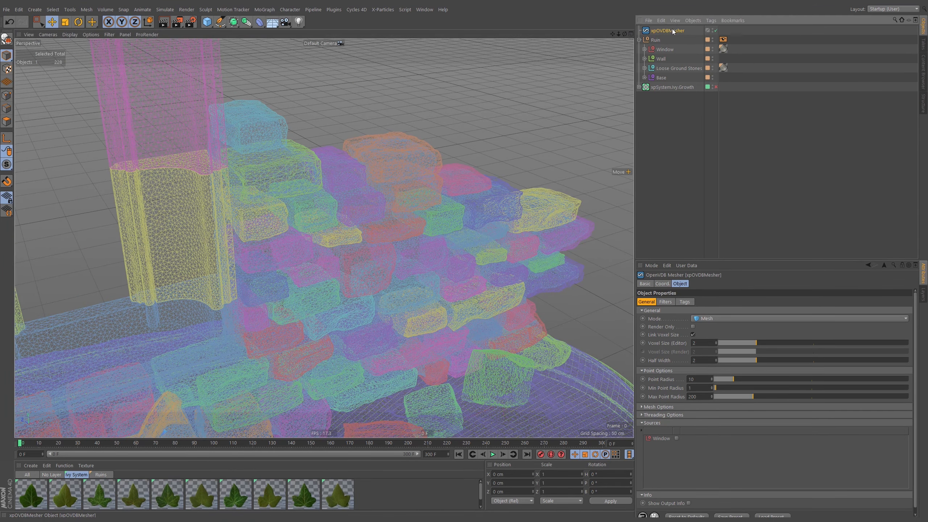
# Step: Expand the Wall group and check the scene's polygon count with the xpOVDBMesher disabled
pyautogui.click(644, 59)
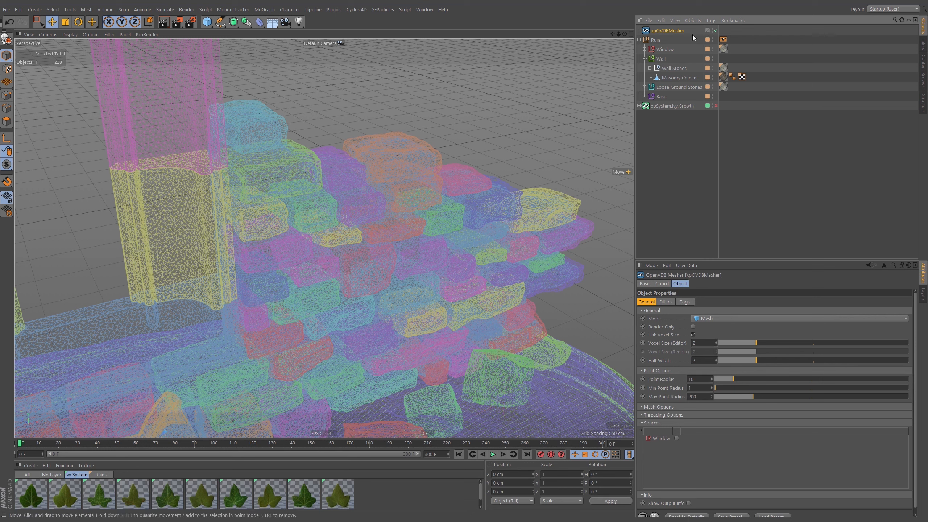
pyautogui.click(715, 29)
pyautogui.hotkey('ctrl', 'i')
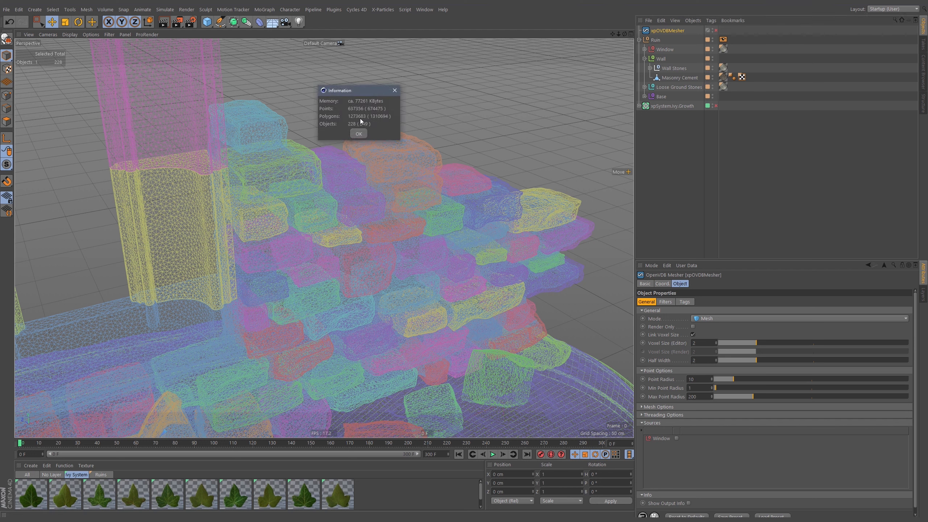
pyautogui.moveTo(362, 87); pyautogui.dragTo(395, 58)
pyautogui.rightClick(392, 91)
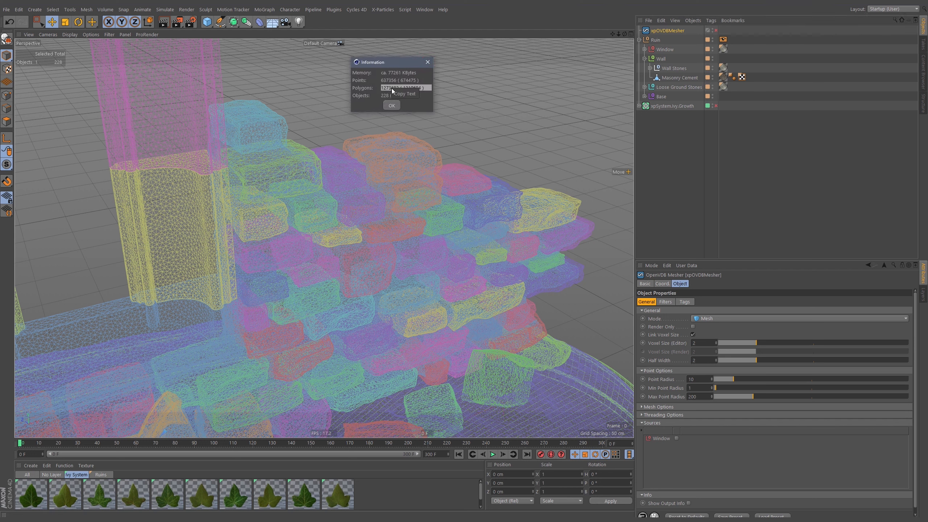
pyautogui.click(386, 91)
pyautogui.click(392, 106)
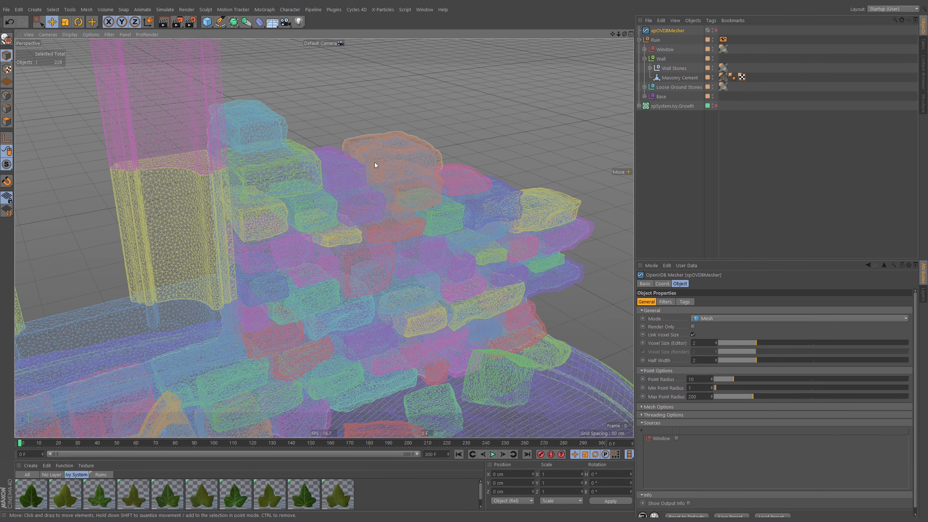
pyautogui.moveTo(379, 161)
pyautogui.keyDown('alt'); pyautogui.mouseDown()
pyautogui.moveTo(341, 195)
pyautogui.moveTo(388, 176)
pyautogui.mouseUp(); pyautogui.keyUp('alt')
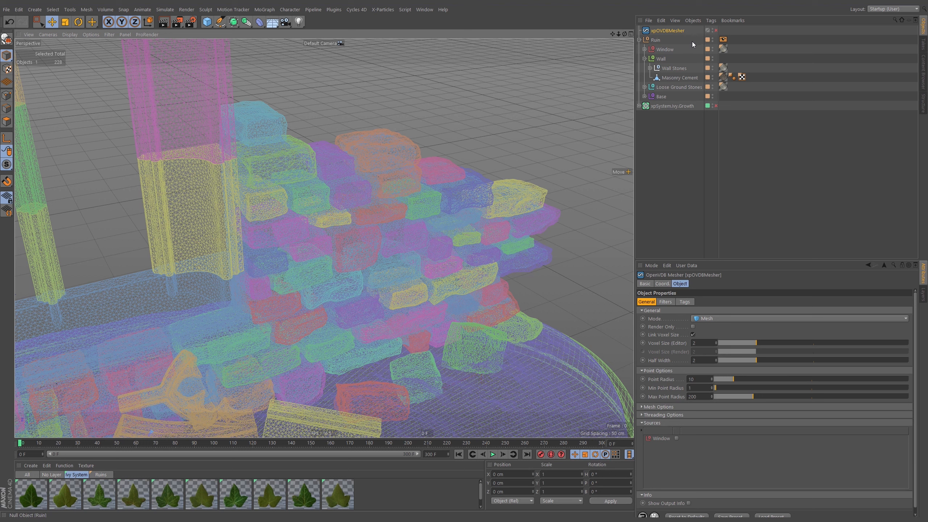
# Step: Re-enable the xpOVDBMesher and add the Wall group to its sources
pyautogui.click(669, 30)
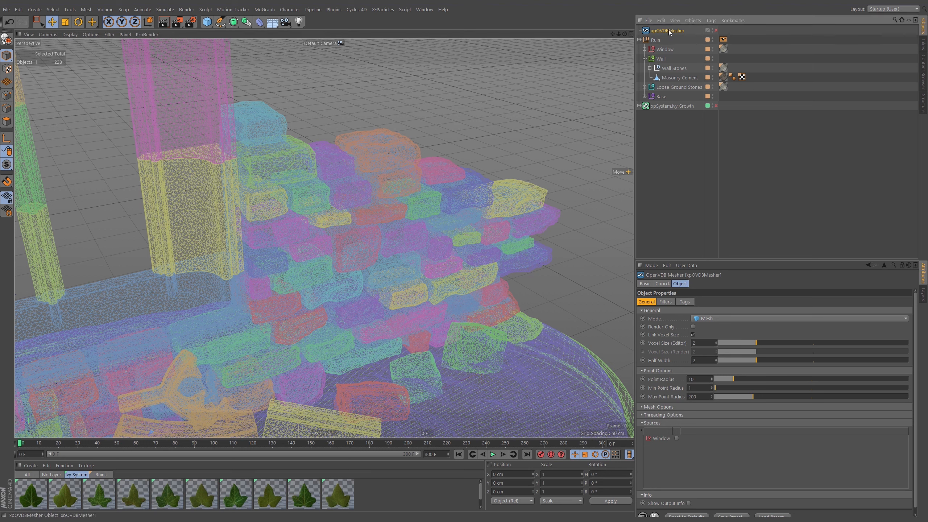
pyautogui.click(712, 29)
pyautogui.click(716, 31)
pyautogui.moveTo(660, 59); pyautogui.dragTo(667, 438)
pyautogui.moveTo(665, 451); pyautogui.dragTo(664, 451)
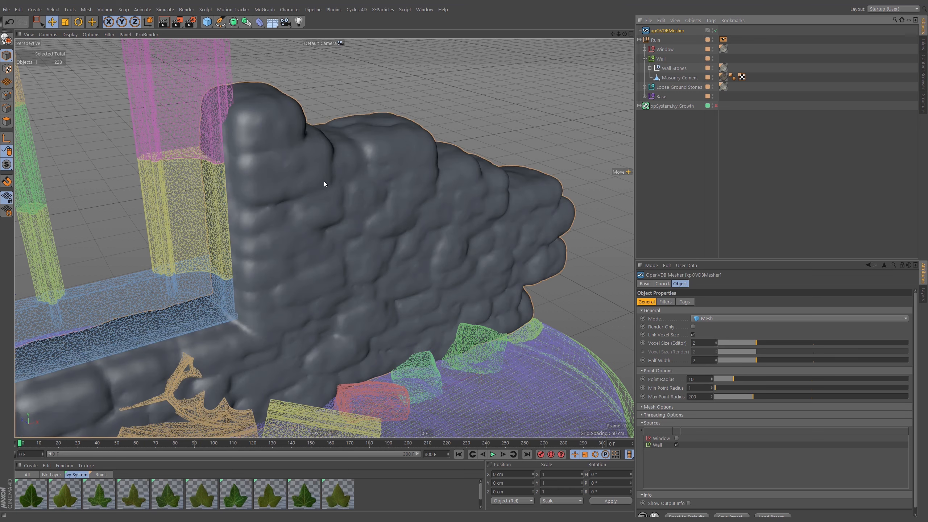
# Step: Set the viewport display to Lines and check how closely the mesh follows the wall stones
pyautogui.click(658, 159)
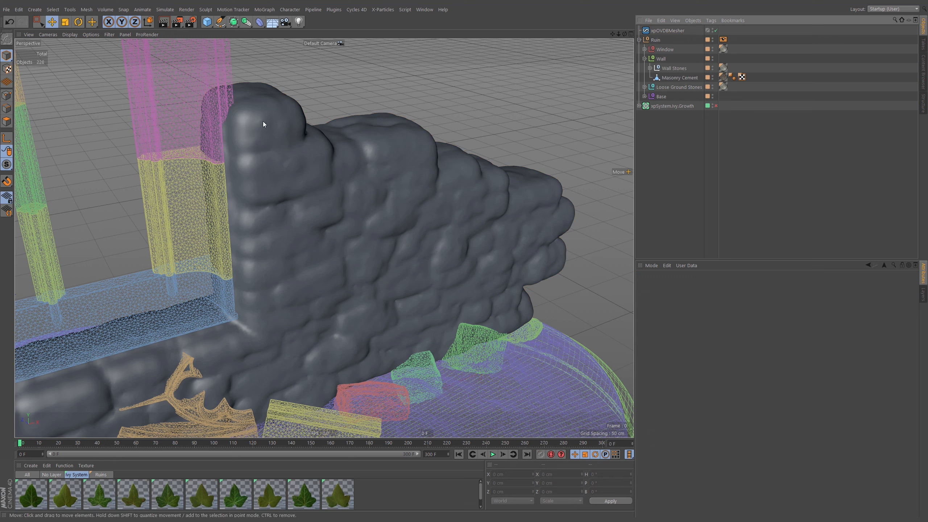
pyautogui.click(69, 35)
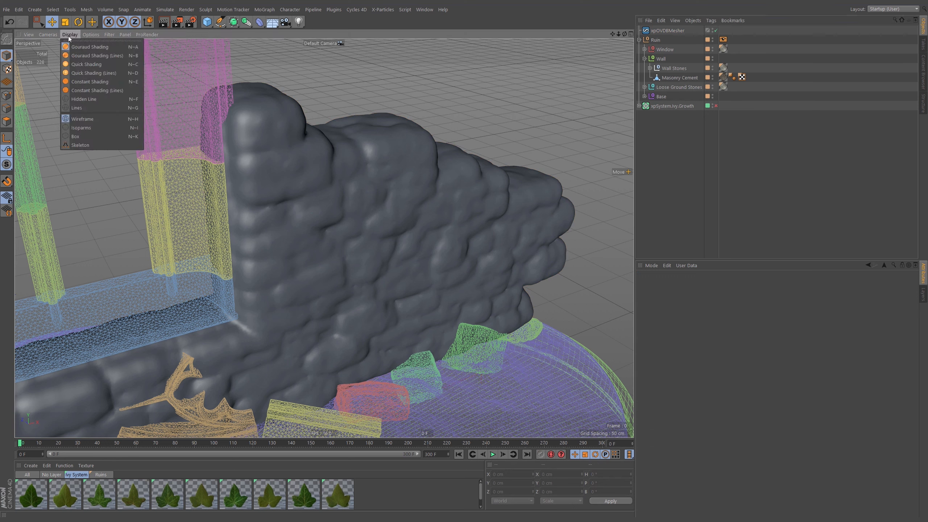
pyautogui.click(91, 108)
pyautogui.keyDown('alt'); pyautogui.moveTo(307, 209); pyautogui.dragTo(274, 174); pyautogui.keyUp('alt')
pyautogui.keyDown('alt'); pyautogui.moveTo(275, 104); pyautogui.dragTo(297, 139, button='right'); pyautogui.keyUp('alt')
pyautogui.keyDown('alt'); pyautogui.moveTo(494, 252); pyautogui.dragTo(627, 126, button='middle'); pyautogui.keyUp('alt')
pyautogui.keyDown('alt'); pyautogui.moveTo(144, 190); pyautogui.dragTo(380, 232); pyautogui.keyUp('alt')
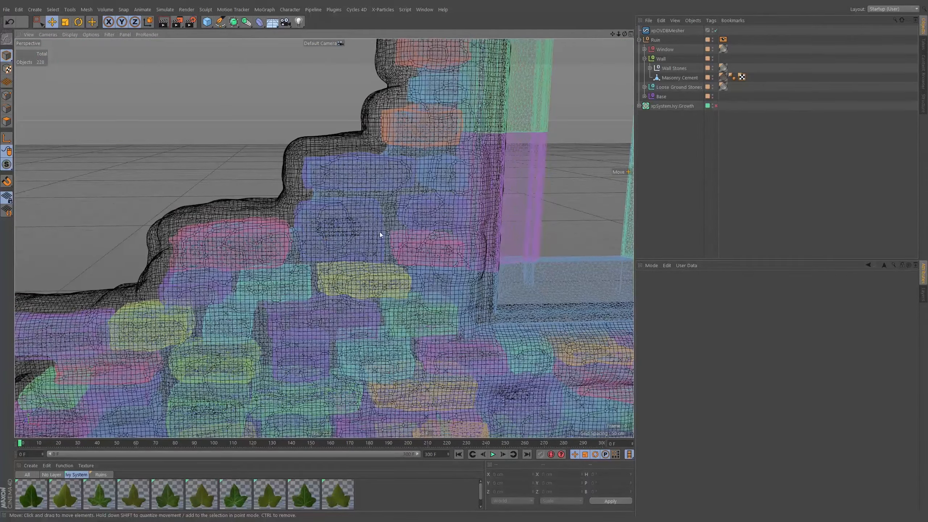
# Step: Set the xpOVDBMesher's Point Radius to 4 and check the mesh around the wall stones in Lines display
pyautogui.click(668, 30)
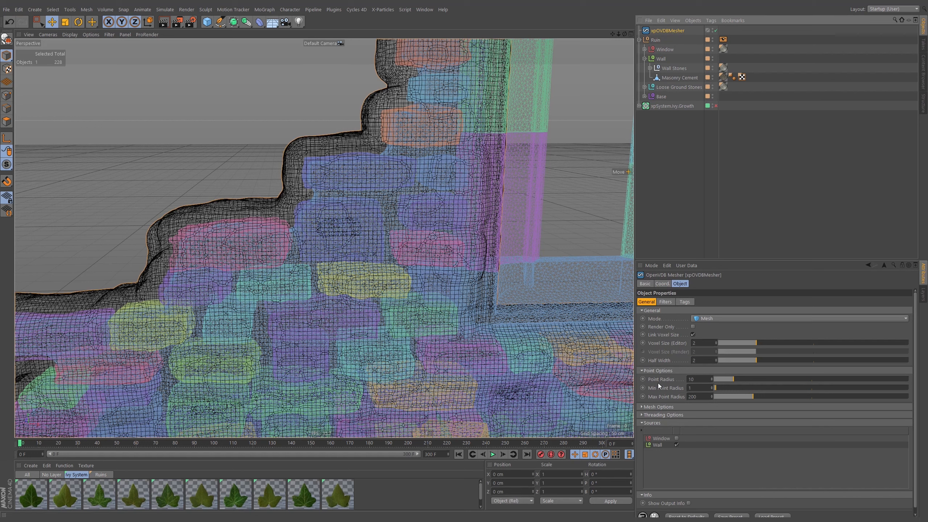
pyautogui.click(700, 380)
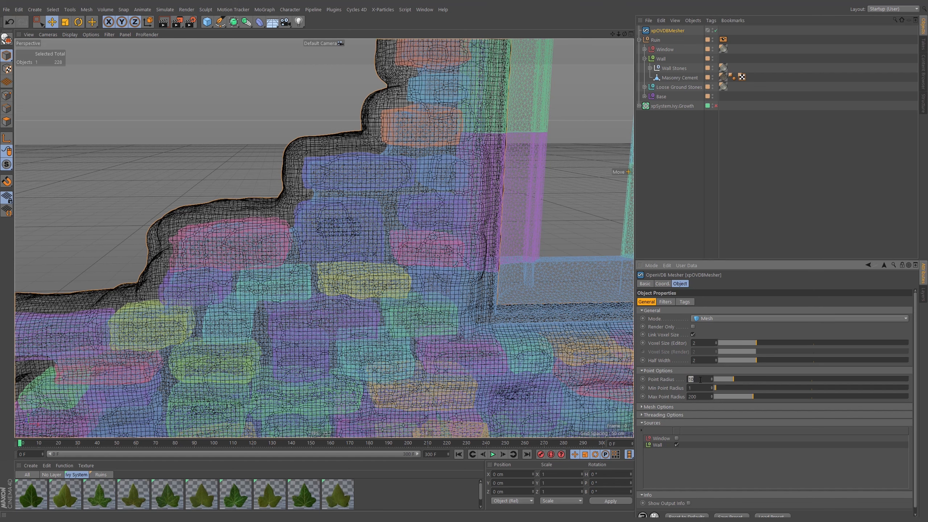
pyautogui.write('4')
pyautogui.press('Return')
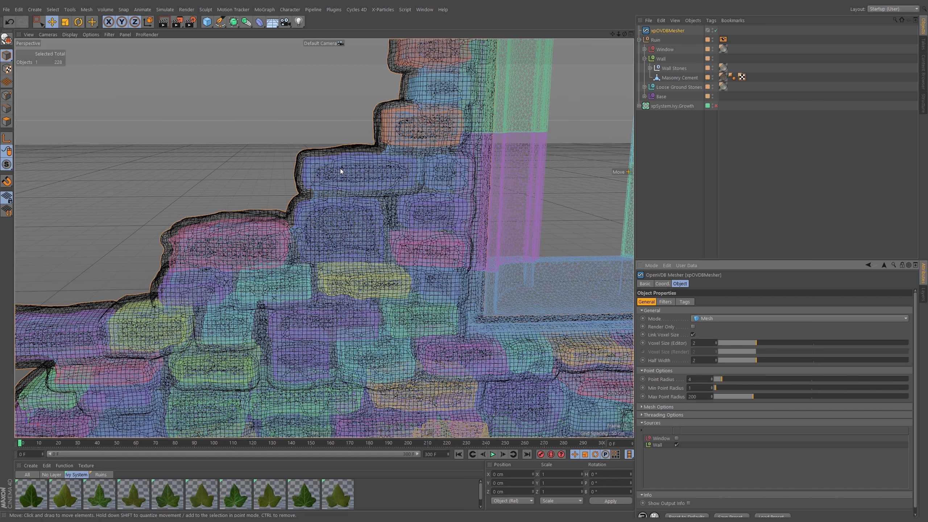
pyautogui.moveTo(331, 170)
pyautogui.keyDown('alt'); pyautogui.mouseDown(button='right')
pyautogui.moveTo(467, 167)
pyautogui.moveTo(393, 184)
pyautogui.moveTo(451, 187)
pyautogui.moveTo(356, 184)
pyautogui.moveTo(597, 196)
pyautogui.moveTo(477, 216)
pyautogui.moveTo(546, 188)
pyautogui.moveTo(664, 196)
pyautogui.moveTo(504, 213)
pyautogui.moveTo(516, 222)
pyautogui.moveTo(300, 204)
pyautogui.moveTo(369, 220)
pyautogui.moveTo(330, 225)
pyautogui.moveTo(321, 222)
pyautogui.moveTo(413, 215)
pyautogui.moveTo(296, 263)
pyautogui.moveTo(425, 214)
pyautogui.moveTo(388, 219)
pyautogui.mouseUp(button='right'); pyautogui.keyUp('alt')
pyautogui.press('n')
pyautogui.press('g')
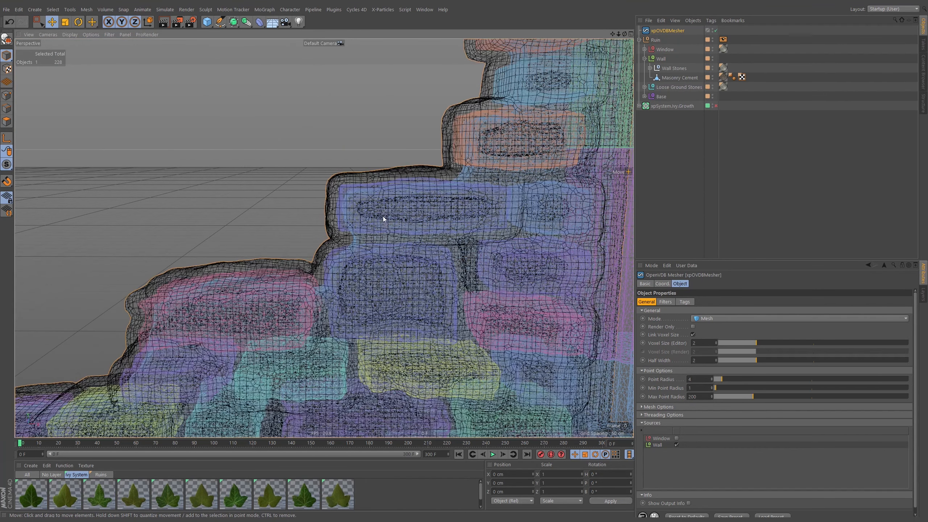
# Step: Change the Wall source's Mesh Mode to Surface in the xpOVDBMesher and check the wall mesh
pyautogui.click(656, 445)
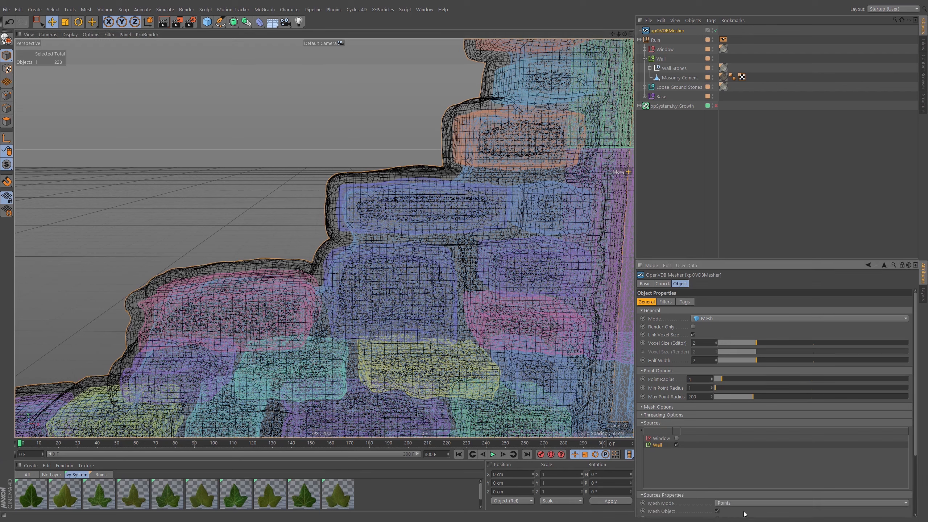
pyautogui.click(663, 370)
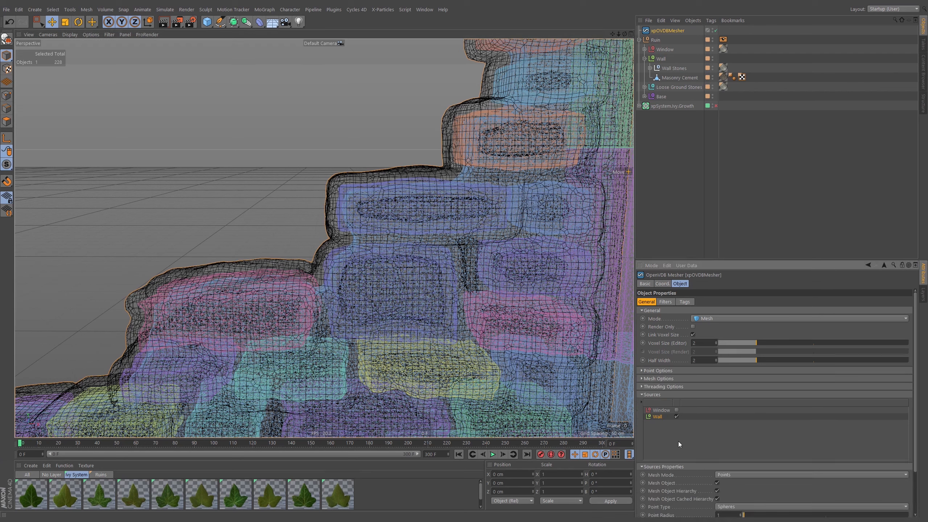
pyautogui.scroll(-3, 742, 490)
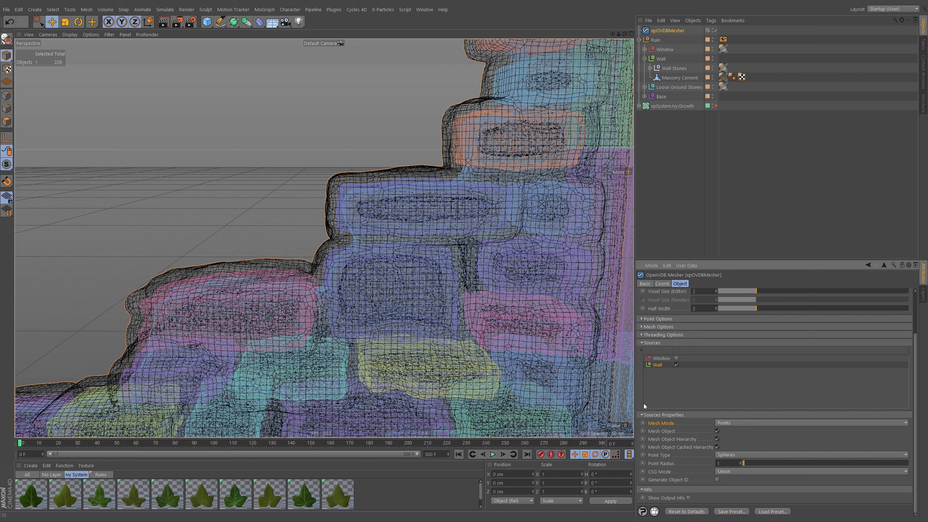
pyautogui.click(727, 422)
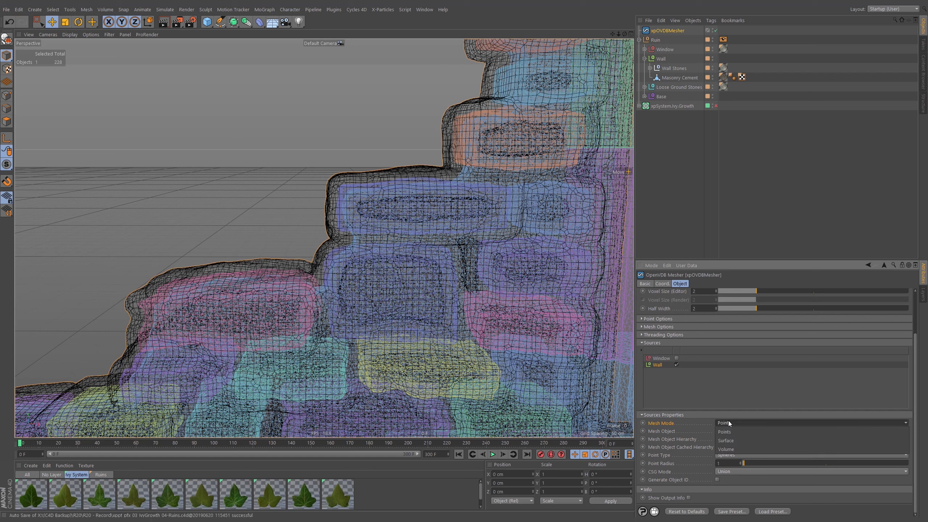
pyautogui.click(732, 440)
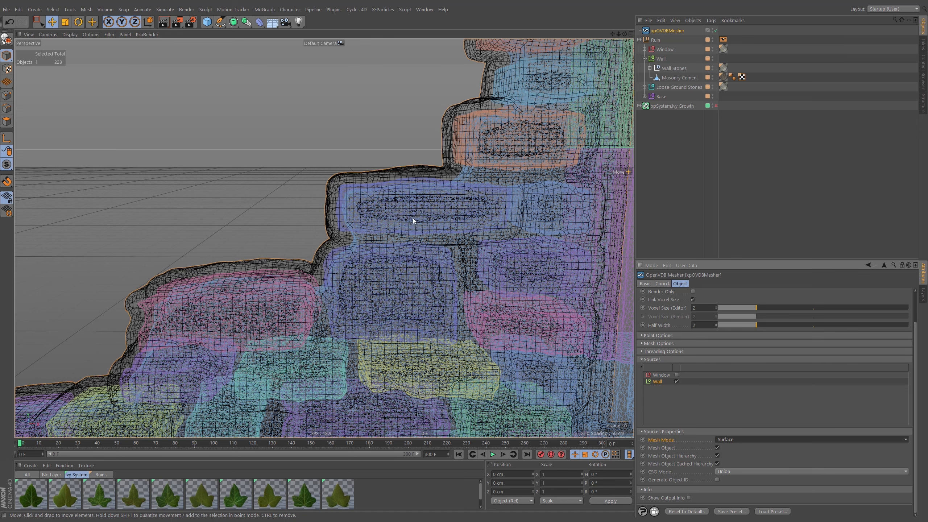
pyautogui.hotkey('ctrl', 'z')
pyautogui.click(600, 200)
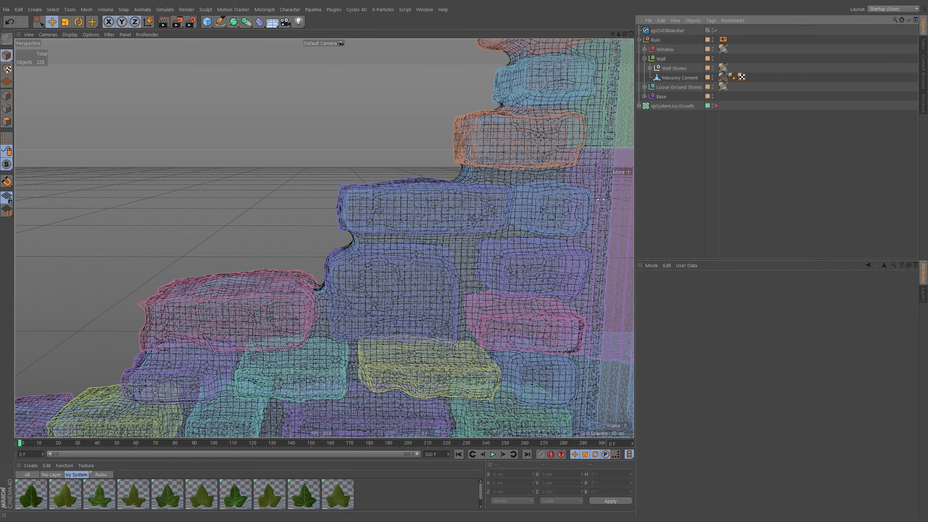
# Step: Examine the mesh in Lines display around the wall stones, window frame and sill from several angles
pyautogui.keyDown('alt'); pyautogui.moveTo(409, 241); pyautogui.dragTo(285, 194, button='middle'); pyautogui.keyUp('alt')
pyautogui.keyDown('alt'); pyautogui.moveTo(375, 218); pyautogui.dragTo(323, 278, button='right'); pyautogui.keyUp('alt')
pyautogui.keyDown('alt'); pyautogui.moveTo(328, 285); pyautogui.dragTo(373, 312); pyautogui.keyUp('alt')
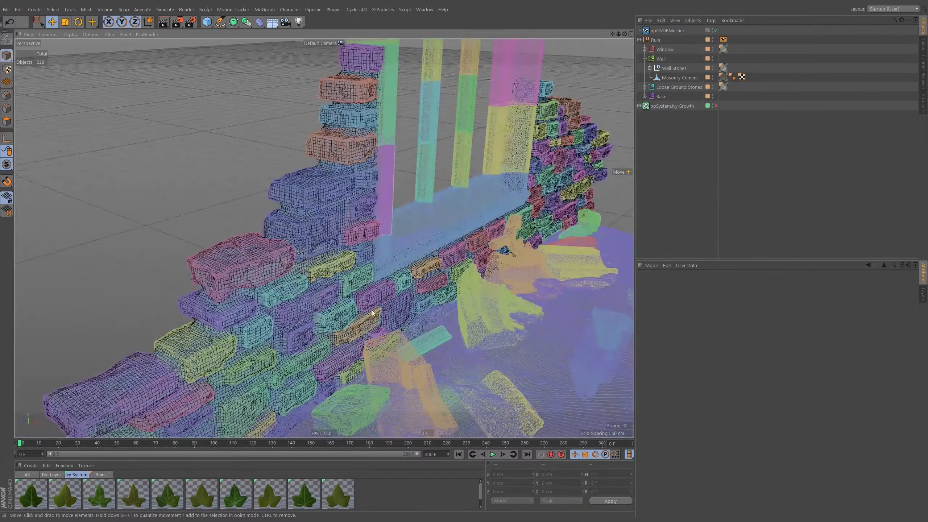
pyautogui.keyDown('alt'); pyautogui.moveTo(436, 283); pyautogui.dragTo(396, 258, button='middle'); pyautogui.keyUp('alt')
pyautogui.keyDown('alt'); pyautogui.moveTo(358, 325); pyautogui.dragTo(240, 302); pyautogui.keyUp('alt')
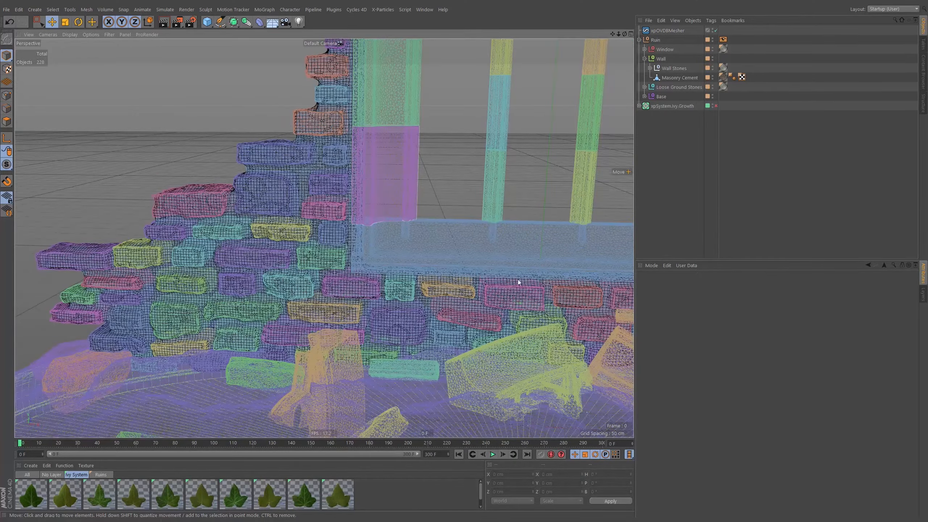
pyautogui.keyDown('alt'); pyautogui.moveTo(493, 278); pyautogui.dragTo(472, 283, button='middle'); pyautogui.keyUp('alt')
pyautogui.keyDown('alt'); pyautogui.moveTo(319, 104); pyautogui.dragTo(329, 182, button='middle'); pyautogui.keyUp('alt')
pyautogui.keyDown('alt'); pyautogui.moveTo(329, 181); pyautogui.dragTo(306, 224, button='right'); pyautogui.keyUp('alt')
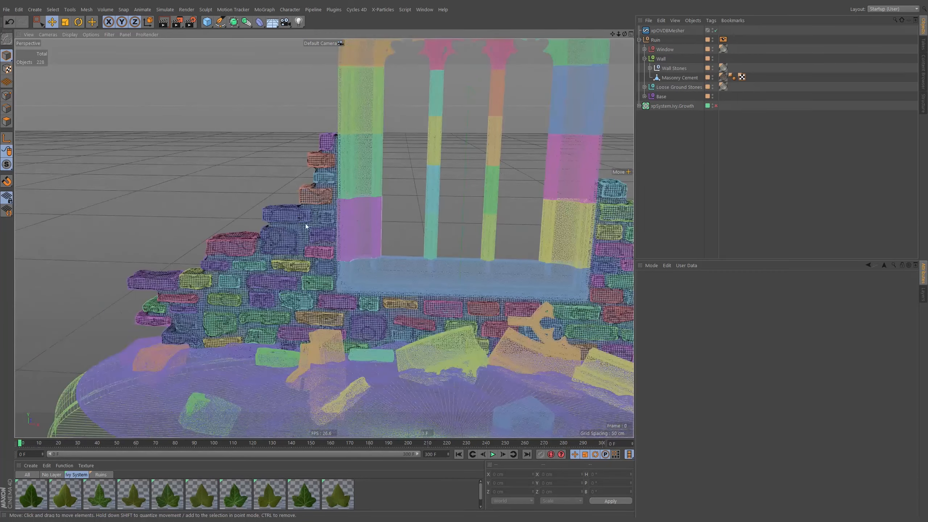
pyautogui.keyDown('alt'); pyautogui.moveTo(307, 225); pyautogui.dragTo(352, 228); pyautogui.keyUp('alt')
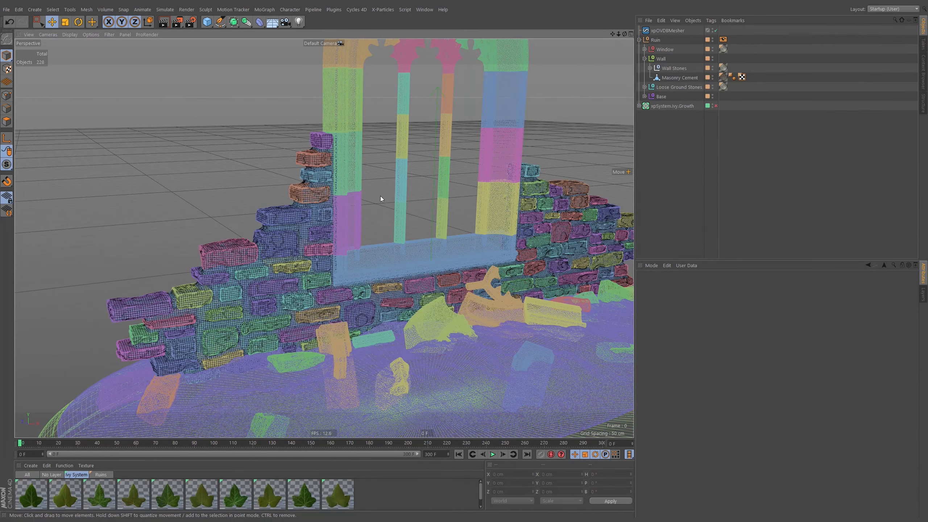
# Step: Hide the Ruin group in the viewport and inspect the generated wall mesh from outside and inside
pyautogui.doubleClick(712, 39)
pyautogui.keyDown('alt'); pyautogui.moveTo(499, 250); pyautogui.dragTo(427, 250, button='middle'); pyautogui.keyUp('alt')
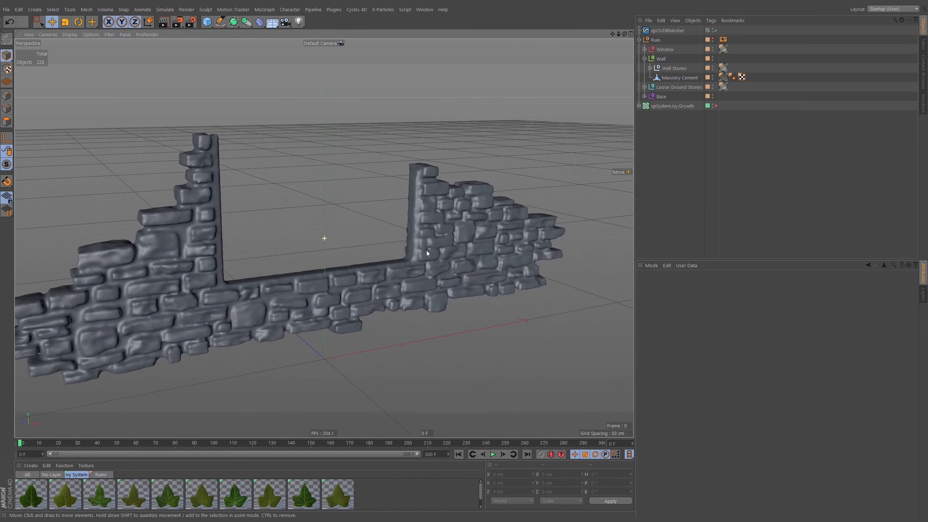
pyautogui.moveTo(426, 250)
pyautogui.keyDown('alt'); pyautogui.mouseDown()
pyautogui.moveTo(386, 244)
pyautogui.moveTo(424, 247)
pyautogui.mouseUp(); pyautogui.keyUp('alt')
pyautogui.keyDown('alt'); pyautogui.moveTo(489, 217); pyautogui.dragTo(534, 233, button='right'); pyautogui.keyUp('alt')
pyautogui.keyDown('alt'); pyautogui.moveTo(533, 233); pyautogui.dragTo(391, 253); pyautogui.keyUp('alt')
pyautogui.keyDown('alt'); pyautogui.moveTo(391, 252); pyautogui.dragTo(632, 240, button='right'); pyautogui.keyUp('alt')
pyautogui.keyDown('alt'); pyautogui.moveTo(434, 249); pyautogui.dragTo(412, 230); pyautogui.keyUp('alt')
pyautogui.keyDown('alt'); pyautogui.moveTo(403, 276); pyautogui.dragTo(405, 261); pyautogui.keyUp('alt')
pyautogui.moveTo(404, 261)
pyautogui.keyDown('alt'); pyautogui.mouseDown(button='right')
pyautogui.moveTo(475, 237)
pyautogui.moveTo(414, 267)
pyautogui.mouseUp(button='right'); pyautogui.keyUp('alt')
pyautogui.keyDown('alt'); pyautogui.moveTo(385, 147); pyautogui.dragTo(415, 131, button='right'); pyautogui.keyUp('alt')
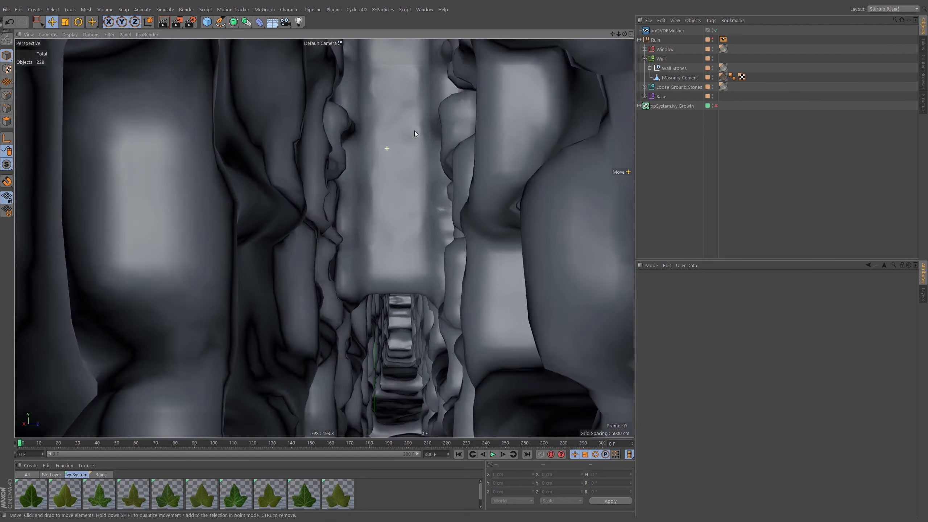
pyautogui.keyDown('alt'); pyautogui.moveTo(324, 236); pyautogui.dragTo(377, 288, button='right'); pyautogui.keyUp('alt')
pyautogui.keyDown('alt'); pyautogui.moveTo(377, 287); pyautogui.dragTo(373, 191, button='middle'); pyautogui.keyUp('alt')
pyautogui.keyDown('alt'); pyautogui.moveTo(373, 190); pyautogui.dragTo(389, 182, button='right'); pyautogui.keyUp('alt')
pyautogui.keyDown('alt'); pyautogui.moveTo(389, 182); pyautogui.dragTo(387, 212); pyautogui.keyUp('alt')
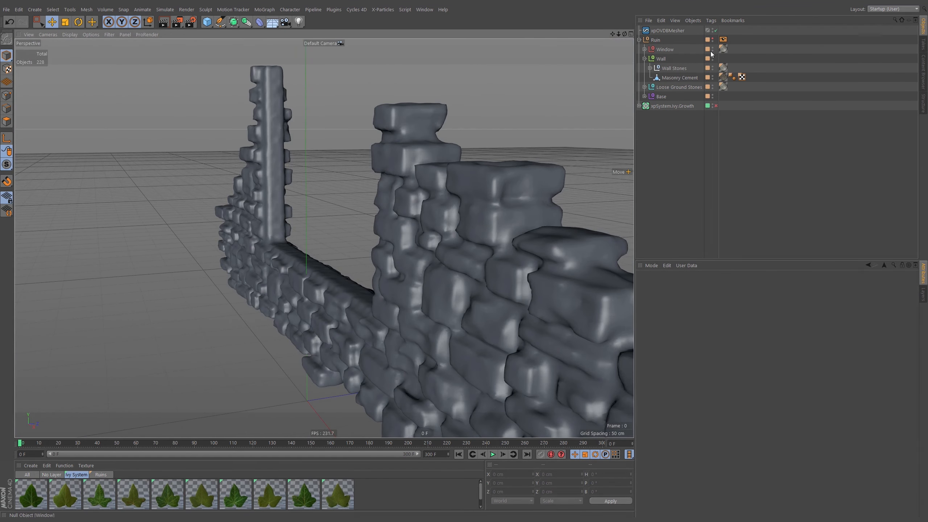
# Step: Make the Wall group visible again and examine its stones and cement against the mesh from inside the wall
pyautogui.click(713, 57)
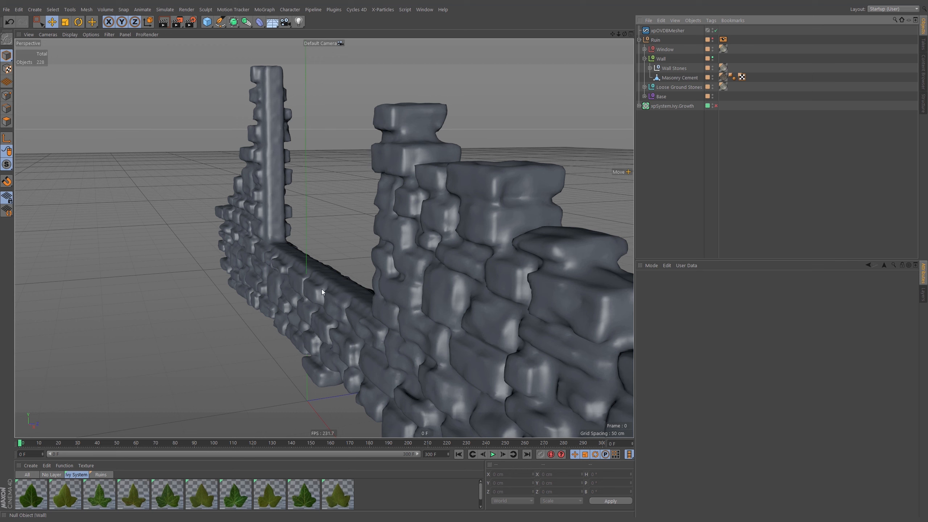
pyautogui.click(671, 154)
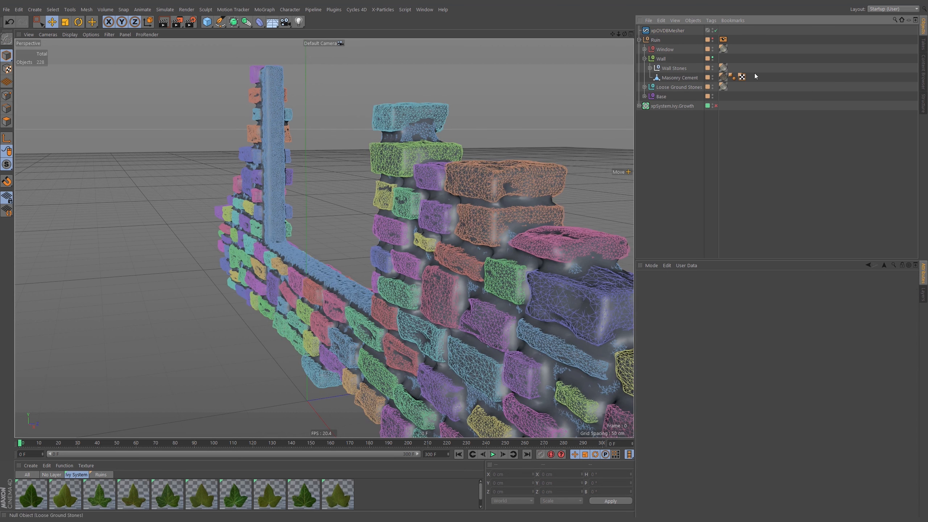
pyautogui.keyDown('alt'); pyautogui.moveTo(493, 239); pyautogui.dragTo(412, 219, button='middle'); pyautogui.keyUp('alt')
pyautogui.keyDown('alt'); pyautogui.moveTo(412, 220); pyautogui.dragTo(421, 250); pyautogui.keyUp('alt')
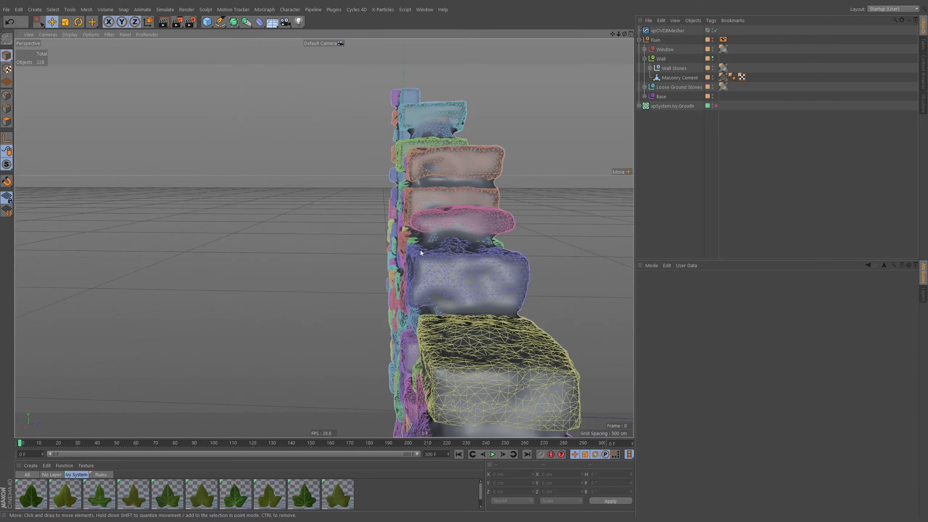
pyautogui.keyDown('alt'); pyautogui.moveTo(421, 250); pyautogui.dragTo(329, 205, button='middle'); pyautogui.keyUp('alt')
pyautogui.keyDown('alt'); pyautogui.moveTo(368, 261); pyautogui.dragTo(555, 238, button='right'); pyautogui.keyUp('alt')
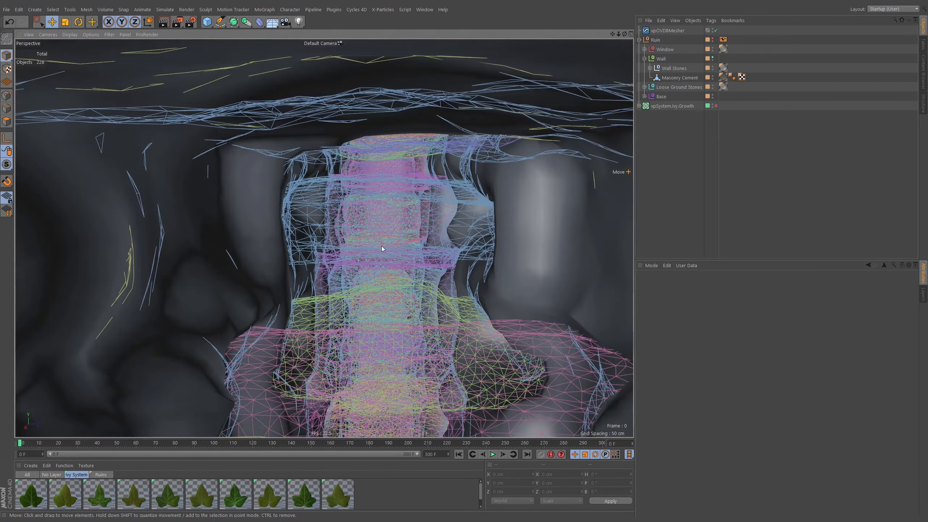
pyautogui.keyDown('alt'); pyautogui.moveTo(382, 246); pyautogui.dragTo(390, 243, button='right'); pyautogui.keyUp('alt')
pyautogui.keyDown('alt'); pyautogui.moveTo(385, 270); pyautogui.dragTo(368, 249, button='middle'); pyautogui.keyUp('alt')
pyautogui.moveTo(367, 248)
pyautogui.keyDown('alt'); pyautogui.mouseDown(button='right')
pyautogui.moveTo(409, 238)
pyautogui.moveTo(383, 231)
pyautogui.moveTo(517, 215)
pyautogui.moveTo(383, 240)
pyautogui.moveTo(363, 252)
pyautogui.mouseUp(button='right'); pyautogui.keyUp('alt')
pyautogui.keyDown('alt'); pyautogui.moveTo(364, 253); pyautogui.dragTo(371, 285, button='middle'); pyautogui.keyUp('alt')
pyautogui.keyDown('alt'); pyautogui.moveTo(371, 285); pyautogui.dragTo(412, 261, button='right'); pyautogui.keyUp('alt')
pyautogui.keyDown('alt'); pyautogui.moveTo(411, 261); pyautogui.dragTo(375, 276, button='middle'); pyautogui.keyUp('alt')
pyautogui.keyDown('alt'); pyautogui.moveTo(375, 275); pyautogui.dragTo(368, 257, button='right'); pyautogui.keyUp('alt')
pyautogui.keyDown('alt'); pyautogui.moveTo(369, 257); pyautogui.dragTo(319, 286, button='right'); pyautogui.keyUp('alt')
pyautogui.keyDown('alt'); pyautogui.moveTo(319, 286); pyautogui.dragTo(372, 248, button='middle'); pyautogui.keyUp('alt')
pyautogui.keyDown('alt'); pyautogui.moveTo(371, 248); pyautogui.dragTo(370, 255, button='right'); pyautogui.keyUp('alt')
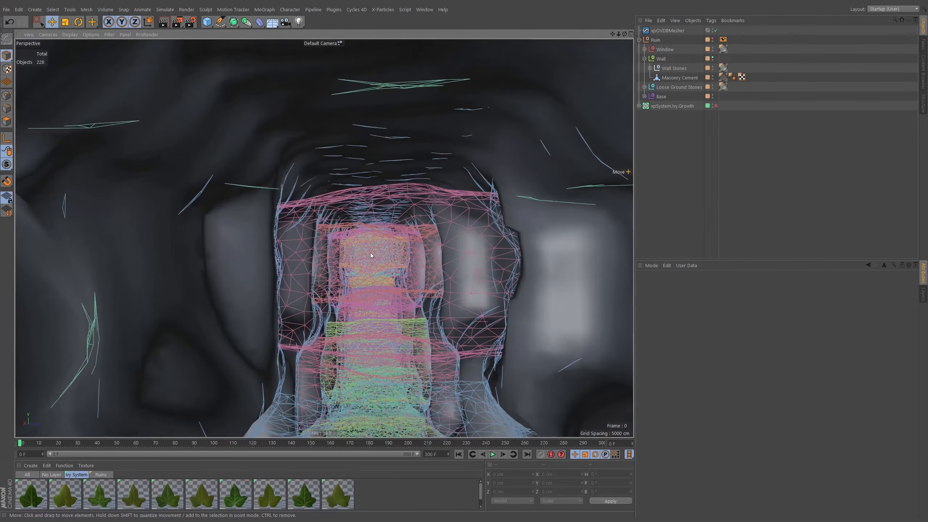
pyautogui.keyDown('alt'); pyautogui.moveTo(369, 252); pyautogui.dragTo(361, 260, button='middle'); pyautogui.keyUp('alt')
pyautogui.keyDown('alt'); pyautogui.moveTo(362, 260); pyautogui.dragTo(253, 218, button='right'); pyautogui.keyUp('alt')
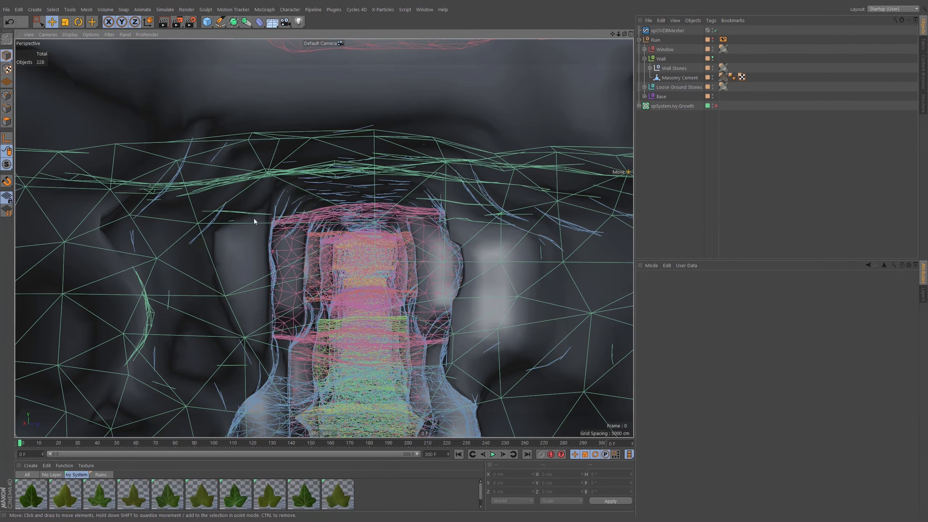
pyautogui.keyDown('alt'); pyautogui.moveTo(353, 259); pyautogui.dragTo(365, 253, button='middle'); pyautogui.keyUp('alt')
pyautogui.moveTo(366, 253)
pyautogui.keyDown('alt'); pyautogui.mouseDown(button='right')
pyautogui.moveTo(382, 253)
pyautogui.moveTo(369, 258)
pyautogui.mouseUp(button='right'); pyautogui.keyUp('alt')
# Step: Compare the wall stones with the mesh surface from outside, including a close look at the broken stone column
pyautogui.keyDown('alt'); pyautogui.moveTo(367, 262); pyautogui.dragTo(397, 267); pyautogui.keyUp('alt')
pyautogui.keyDown('alt'); pyautogui.moveTo(398, 236); pyautogui.dragTo(300, 281, button='right'); pyautogui.keyUp('alt')
pyautogui.keyDown('alt'); pyautogui.moveTo(403, 259); pyautogui.dragTo(424, 255); pyautogui.keyUp('alt')
pyautogui.keyDown('alt'); pyautogui.moveTo(423, 253); pyautogui.dragTo(418, 239, button='right'); pyautogui.keyUp('alt')
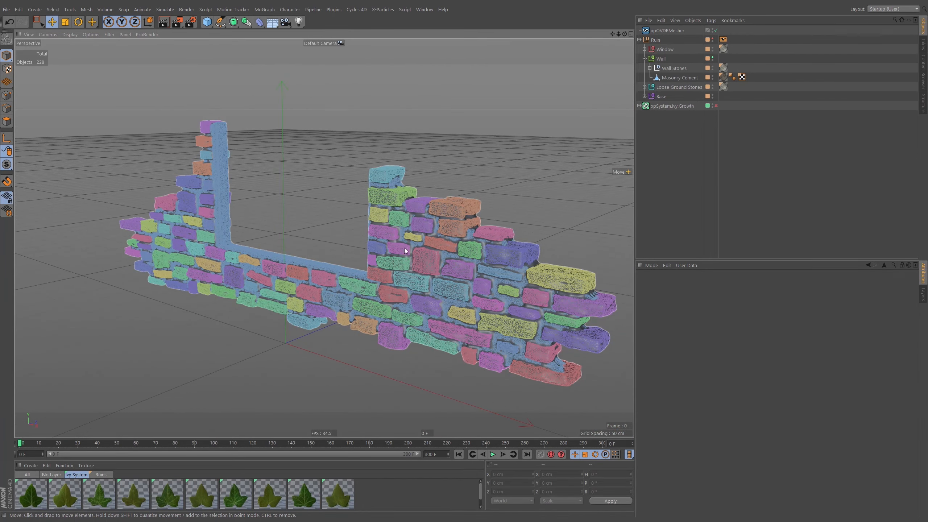
pyautogui.keyDown('alt'); pyautogui.moveTo(405, 249); pyautogui.dragTo(418, 196); pyautogui.keyUp('alt')
pyautogui.keyDown('alt'); pyautogui.moveTo(418, 197); pyautogui.dragTo(643, 132, button='right'); pyautogui.keyUp('alt')
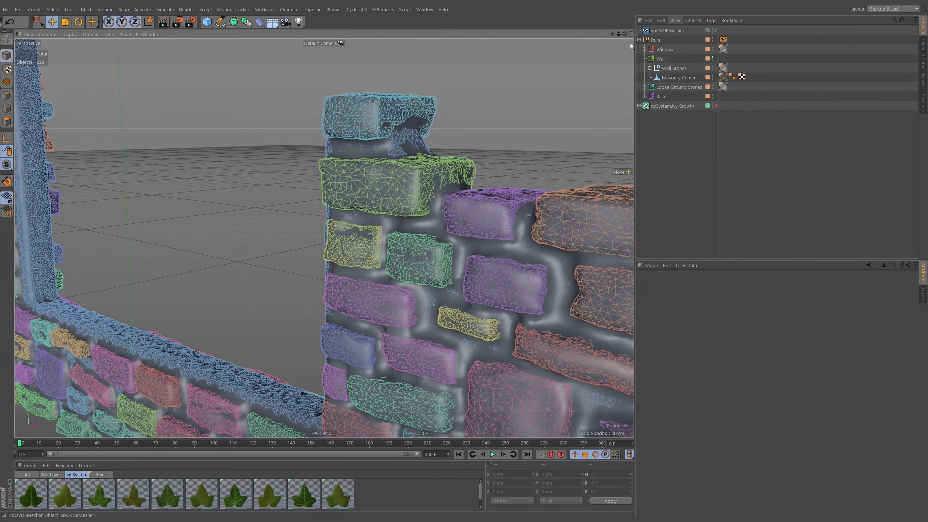
pyautogui.keyDown('alt'); pyautogui.moveTo(402, 215); pyautogui.dragTo(426, 259, button='right'); pyautogui.keyUp('alt')
pyautogui.keyDown('alt'); pyautogui.moveTo(425, 260); pyautogui.dragTo(399, 247, button='middle'); pyautogui.keyUp('alt')
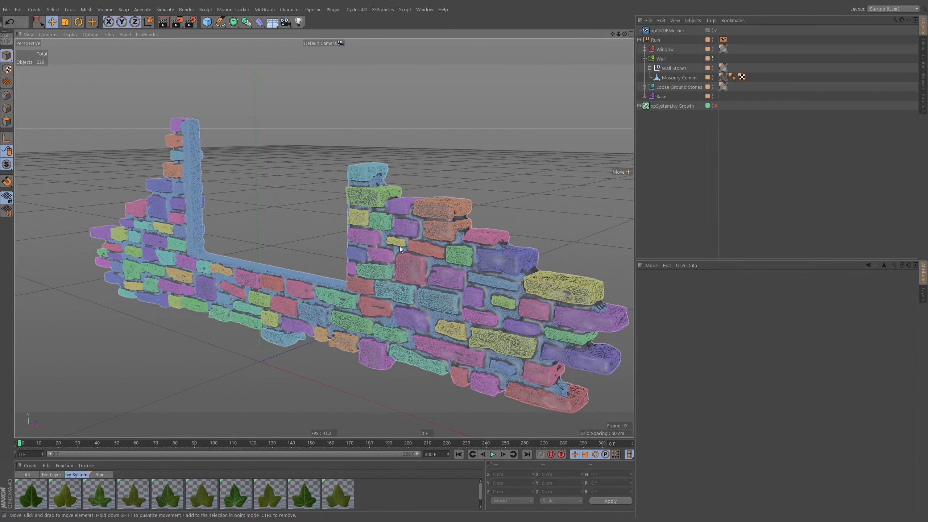
# Step: Disable the Wall source in the xpOVDBMesher
pyautogui.keyDown('alt'); pyautogui.moveTo(395, 229); pyautogui.dragTo(387, 236, button='right'); pyautogui.keyUp('alt')
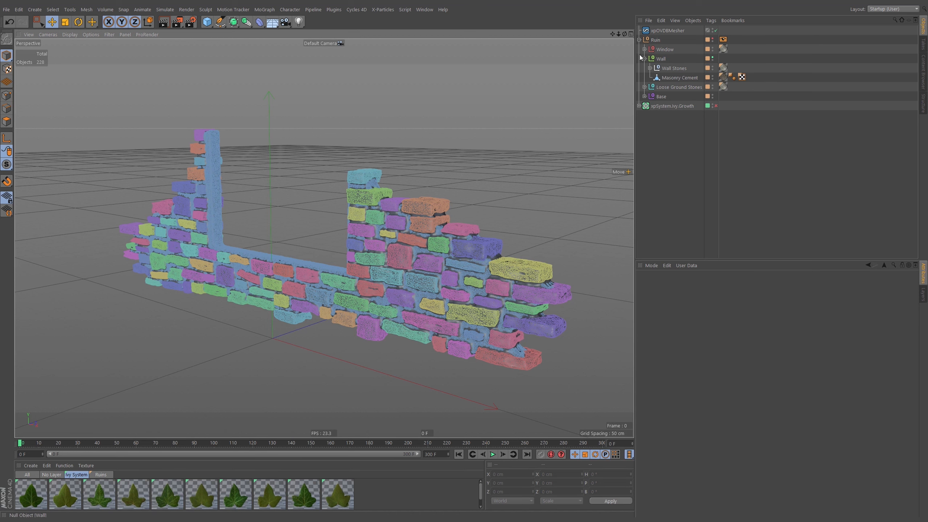
pyautogui.keyDown('alt'); pyautogui.moveTo(409, 234); pyautogui.dragTo(440, 228); pyautogui.keyUp('alt')
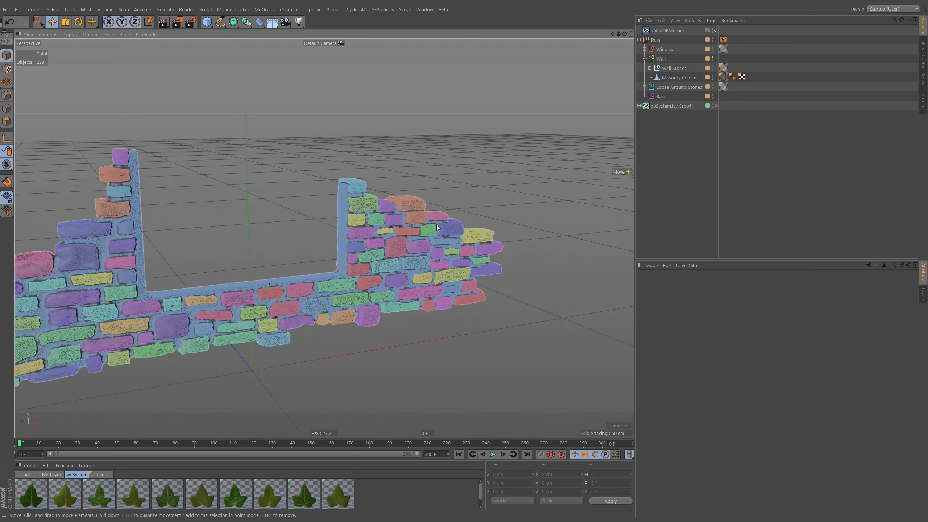
pyautogui.keyDown('alt'); pyautogui.moveTo(440, 227); pyautogui.dragTo(413, 238, button='right'); pyautogui.keyUp('alt')
pyautogui.keyDown('alt'); pyautogui.moveTo(413, 238); pyautogui.dragTo(477, 226, button='middle'); pyautogui.keyUp('alt')
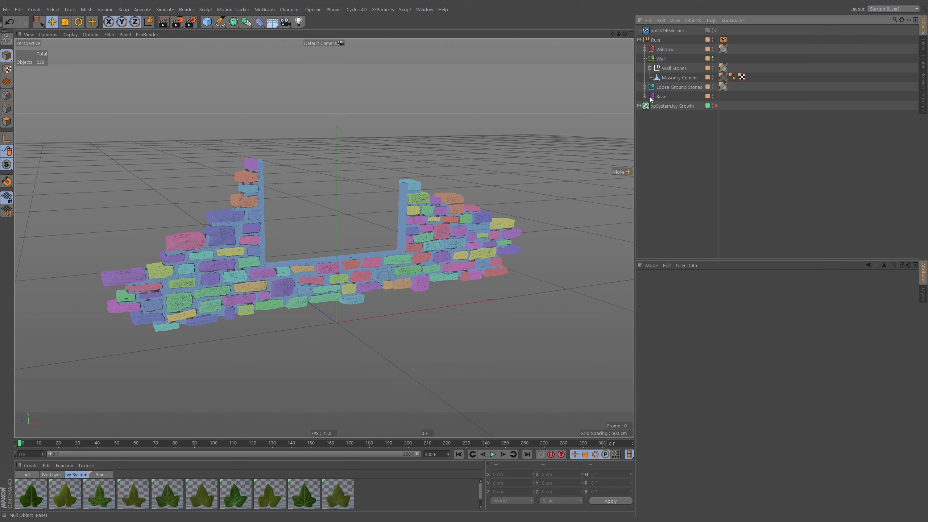
pyautogui.click(668, 31)
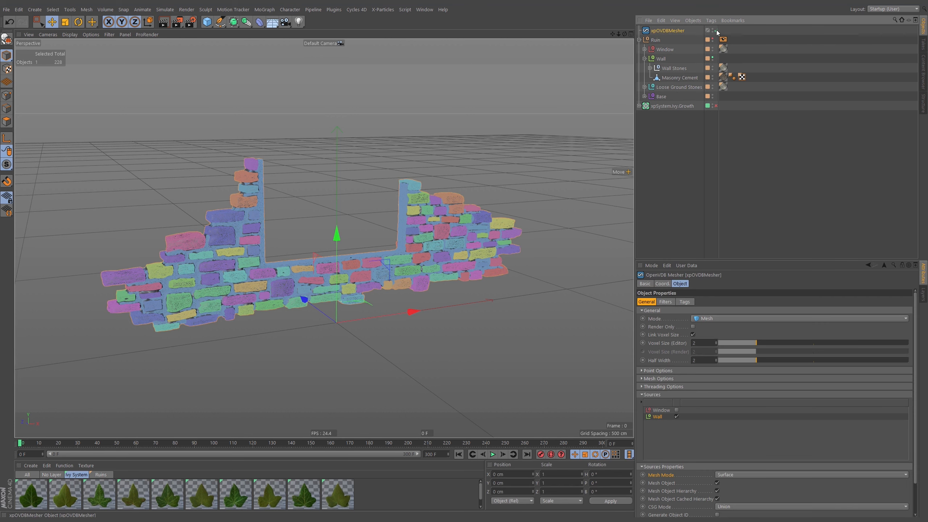
pyautogui.click(677, 416)
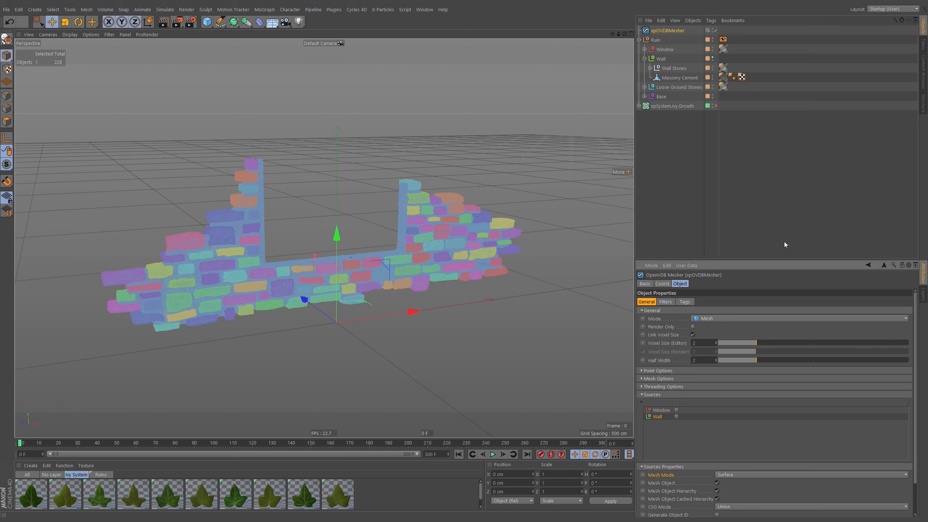
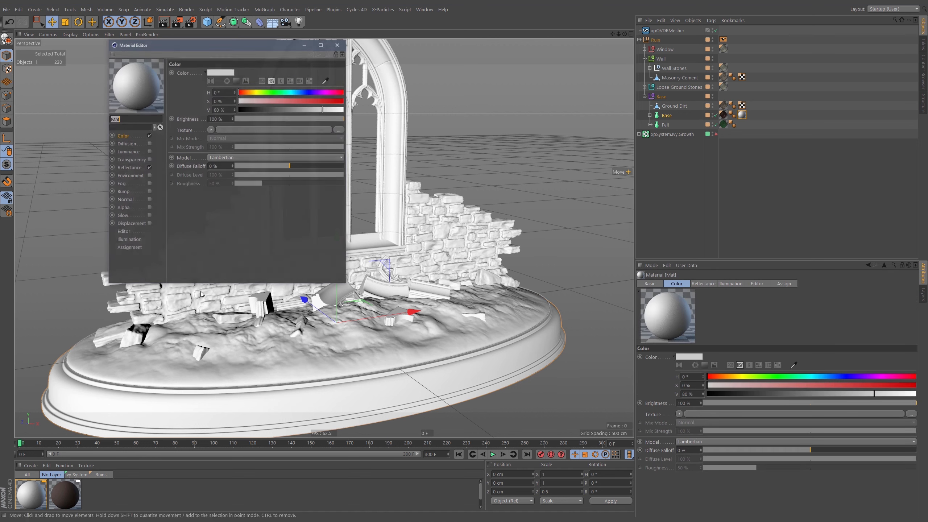
# Step: Colour the new material purple with hue 287°, saturation 58% and value 96%, and close its editor
pyautogui.click(299, 101)
pyautogui.moveTo(256, 92); pyautogui.dragTo(322, 92)
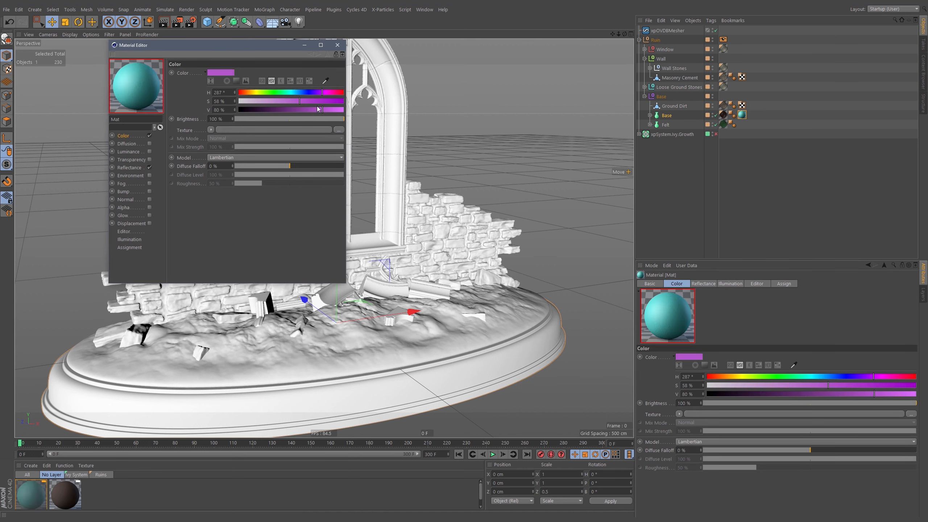
pyautogui.click(339, 110)
pyautogui.click(337, 45)
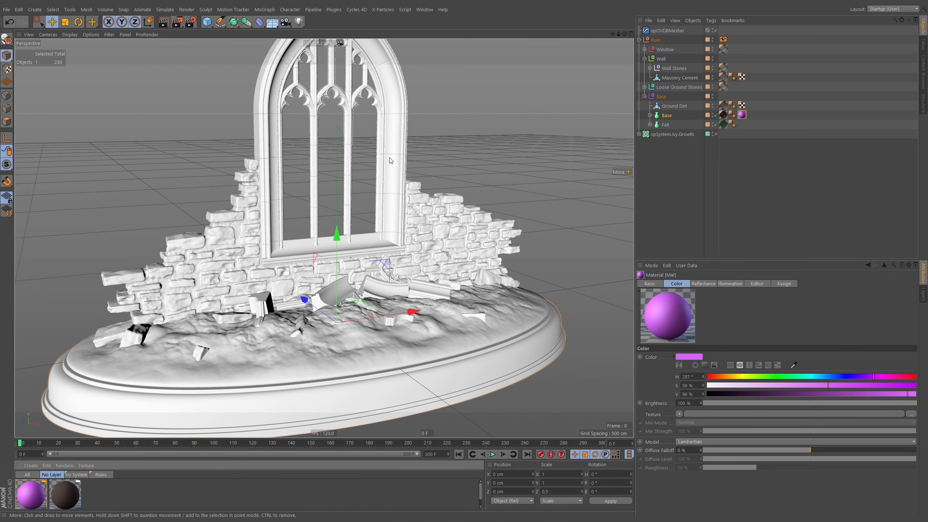
# Step: Set the Side of the Base lathe's purple material tag to Back to check the direction of its normals
pyautogui.click(741, 115)
pyautogui.click(704, 327)
pyautogui.click(699, 335)
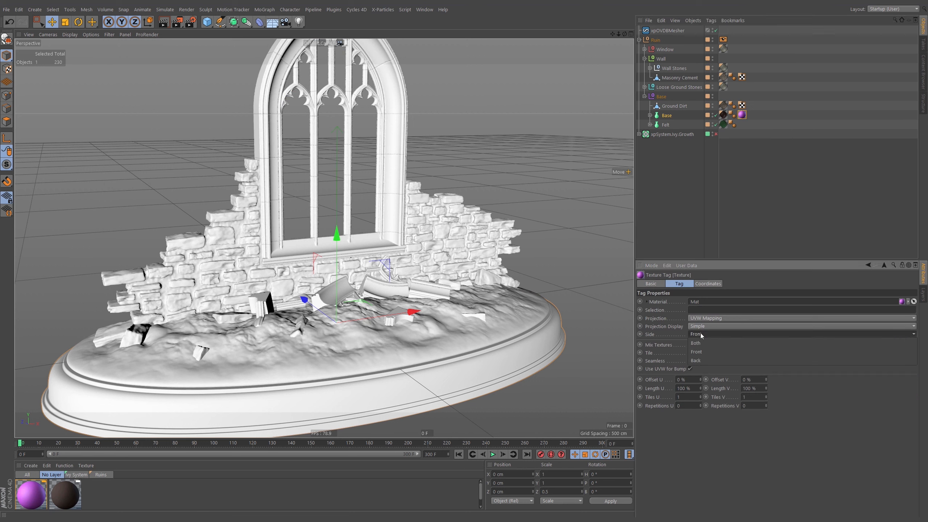
pyautogui.click(701, 334)
pyautogui.click(701, 361)
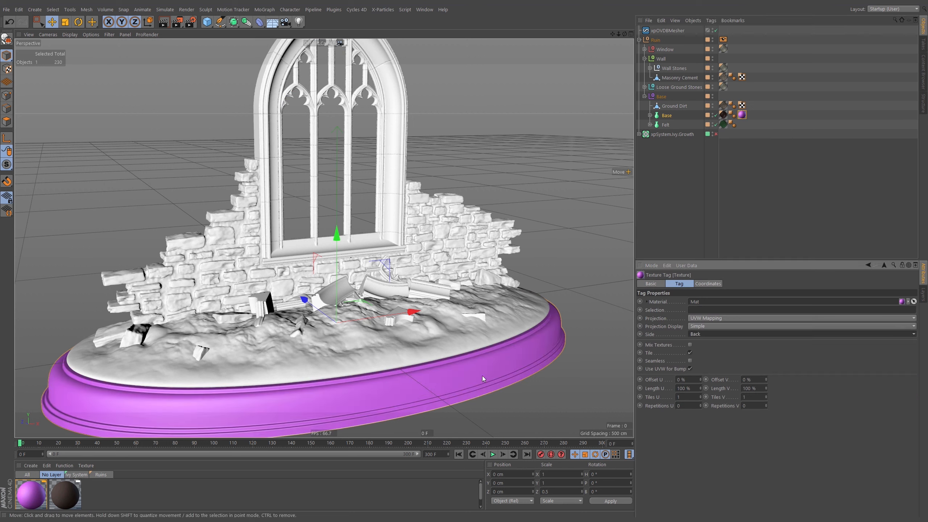
# Step: Enable Flip Normals on the Base lathe object and delete the purple material tag from it
pyautogui.click(666, 115)
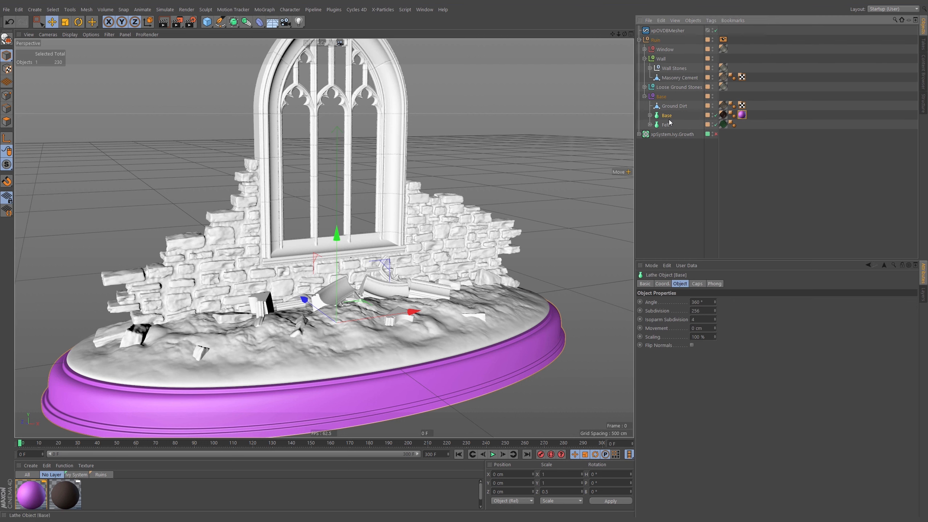
pyautogui.click(692, 345)
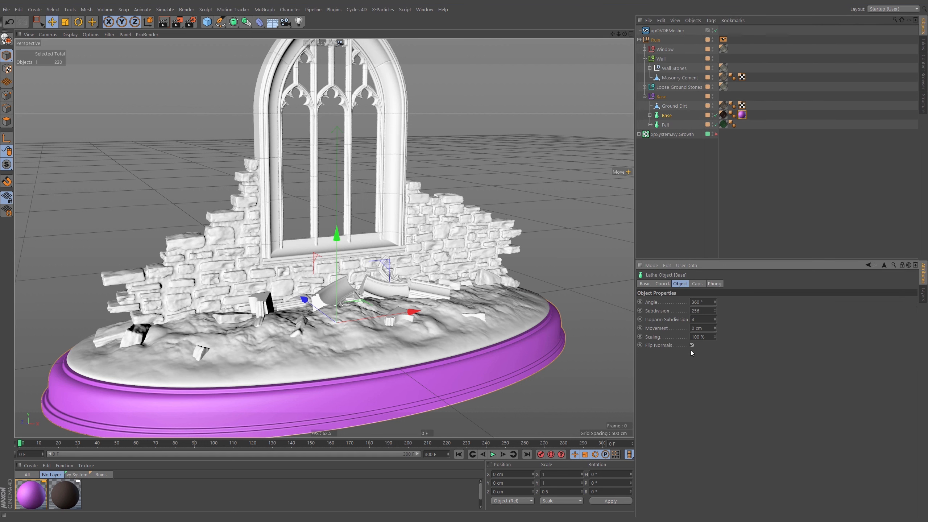
pyautogui.click(742, 115)
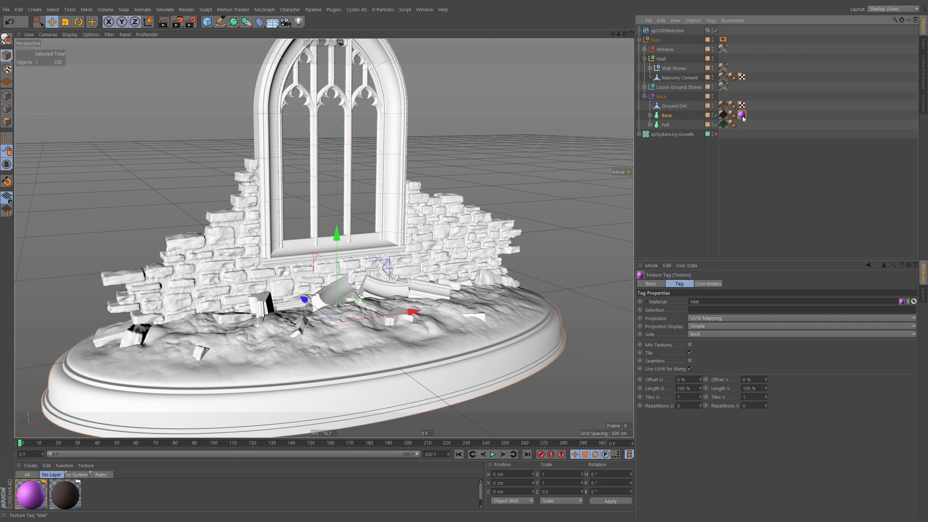
pyautogui.press('Delete')
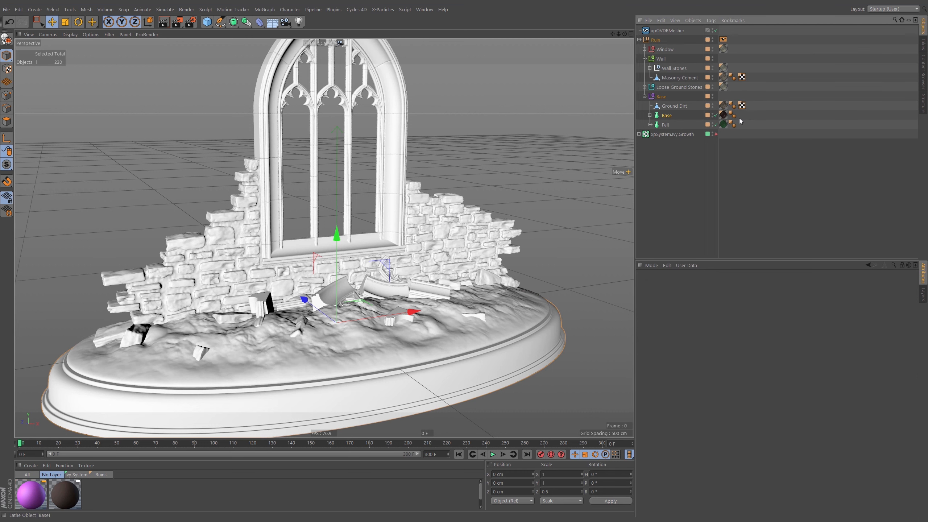
# Step: Switch the viewport to Lines display and enable the Shading Mode and Backface Culling overrides in the Ruin group's Display tag
pyautogui.press('n')
pyautogui.press('g')
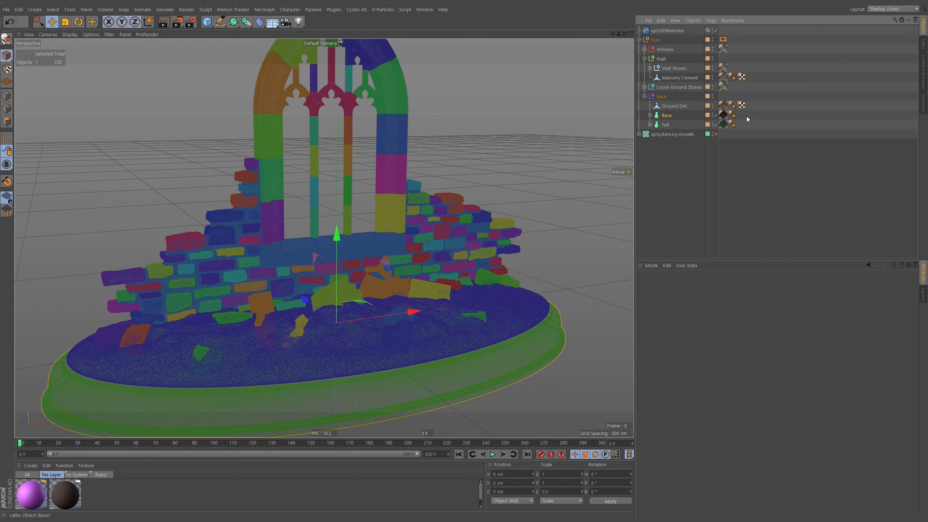
pyautogui.click(777, 107)
pyautogui.click(724, 39)
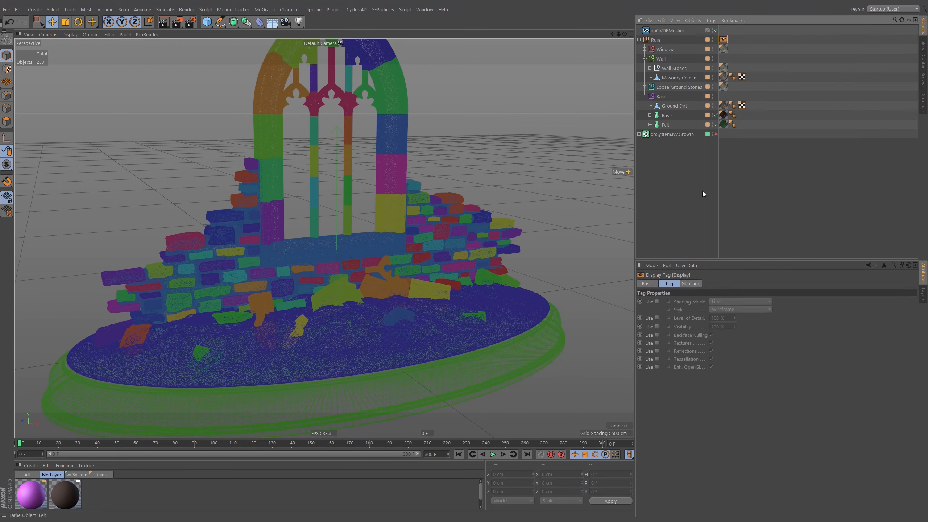
pyautogui.click(657, 301)
pyautogui.click(657, 335)
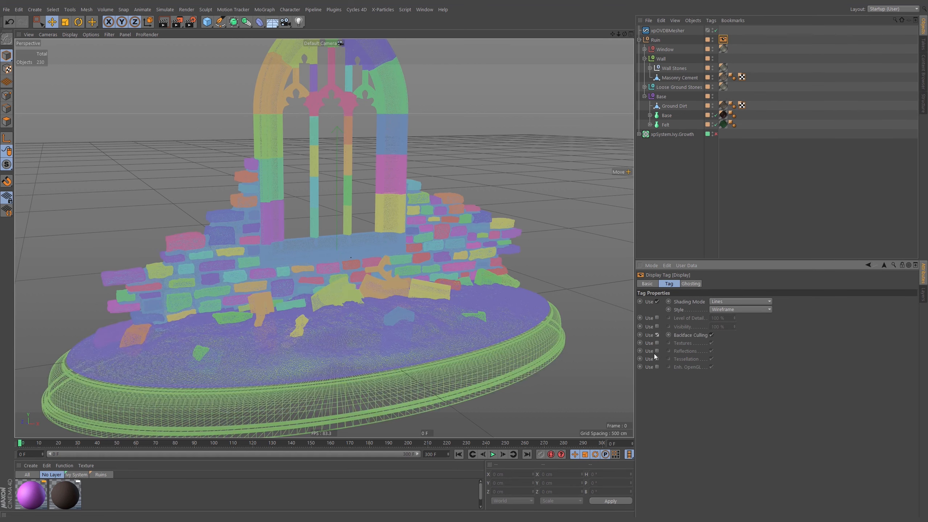
pyautogui.click(788, 201)
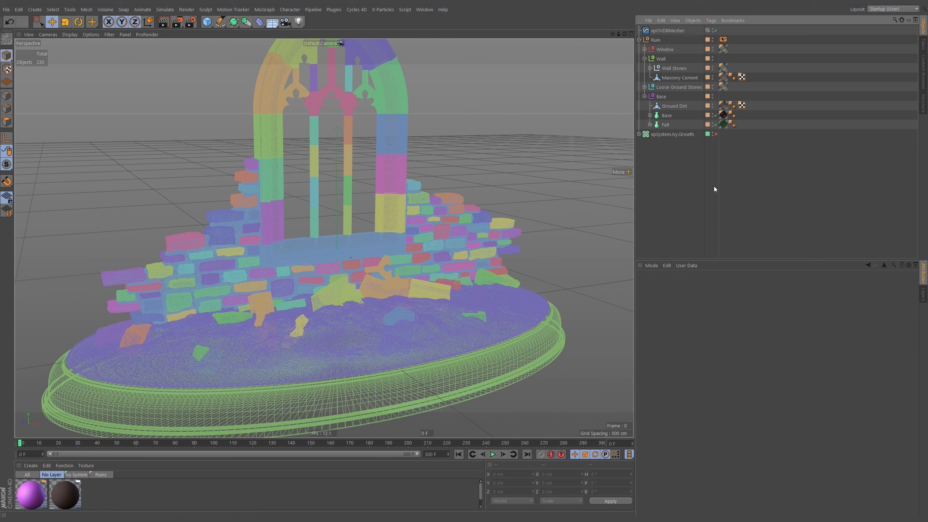
# Step: Disable the xpOVDBMesher and add the Loose Ground Stones and Ground Dirt objects to its Sources list
pyautogui.click(675, 30)
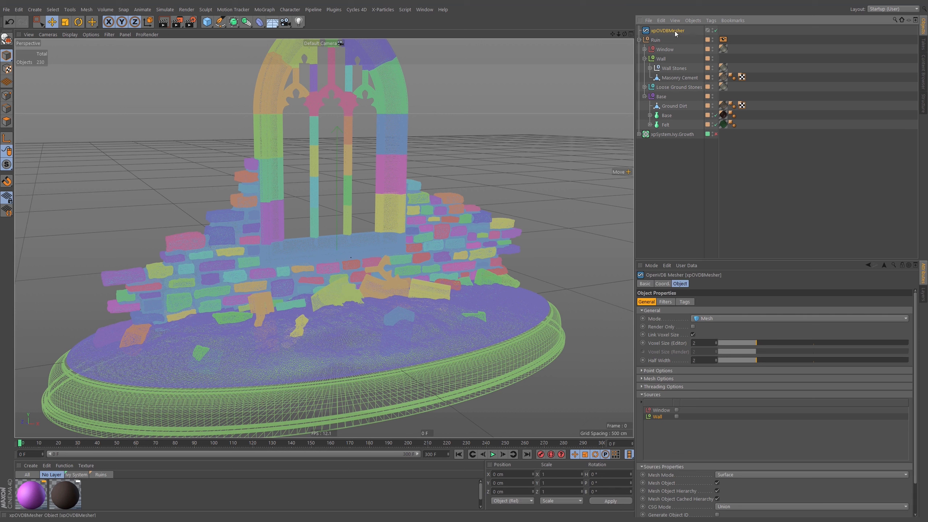
pyautogui.click(646, 87)
pyautogui.click(645, 87)
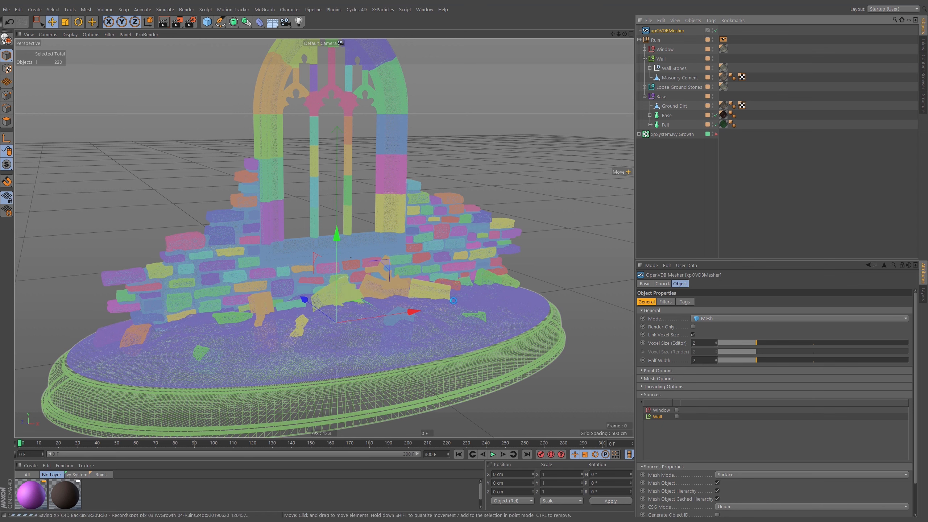
pyautogui.keyDown('alt'); pyautogui.moveTo(426, 356); pyautogui.dragTo(423, 293); pyautogui.keyUp('alt')
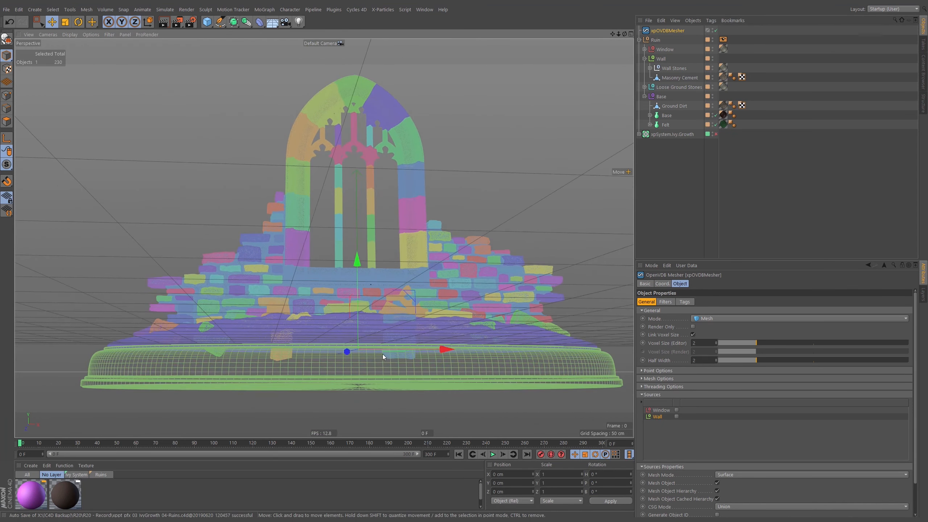
pyautogui.keyDown('alt'); pyautogui.moveTo(383, 354); pyautogui.dragTo(529, 324, button='right'); pyautogui.keyUp('alt')
pyautogui.keyDown('alt'); pyautogui.moveTo(389, 391); pyautogui.dragTo(414, 357, button='middle'); pyautogui.keyUp('alt')
pyautogui.keyDown('alt'); pyautogui.moveTo(414, 357); pyautogui.dragTo(414, 295, button='right'); pyautogui.keyUp('alt')
pyautogui.keyDown('alt'); pyautogui.moveTo(414, 295); pyautogui.dragTo(427, 309); pyautogui.keyUp('alt')
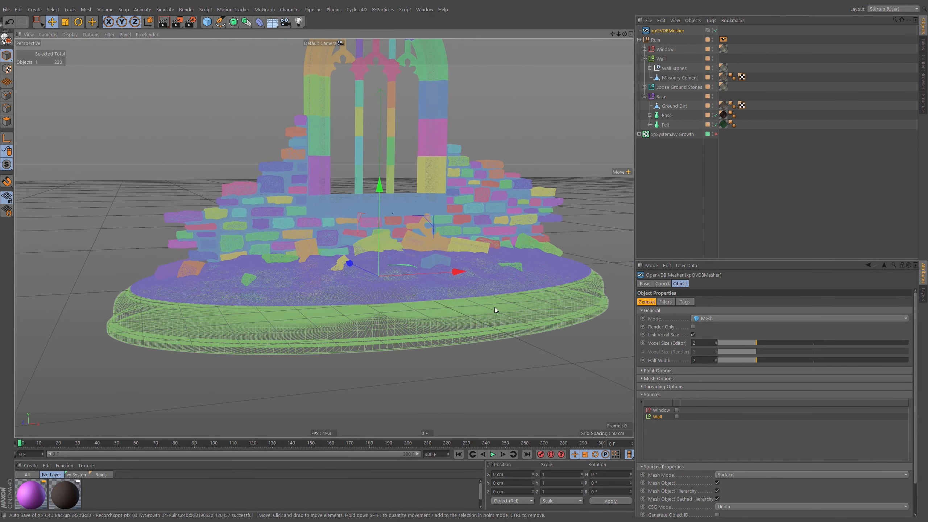
pyautogui.keyDown('alt'); pyautogui.moveTo(494, 310); pyautogui.dragTo(465, 310, button='middle'); pyautogui.keyUp('alt')
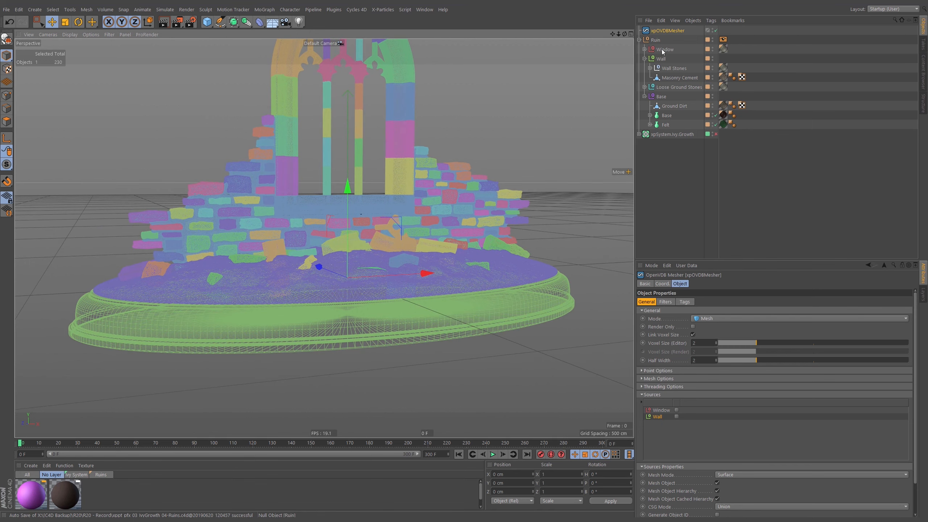
pyautogui.click(645, 96)
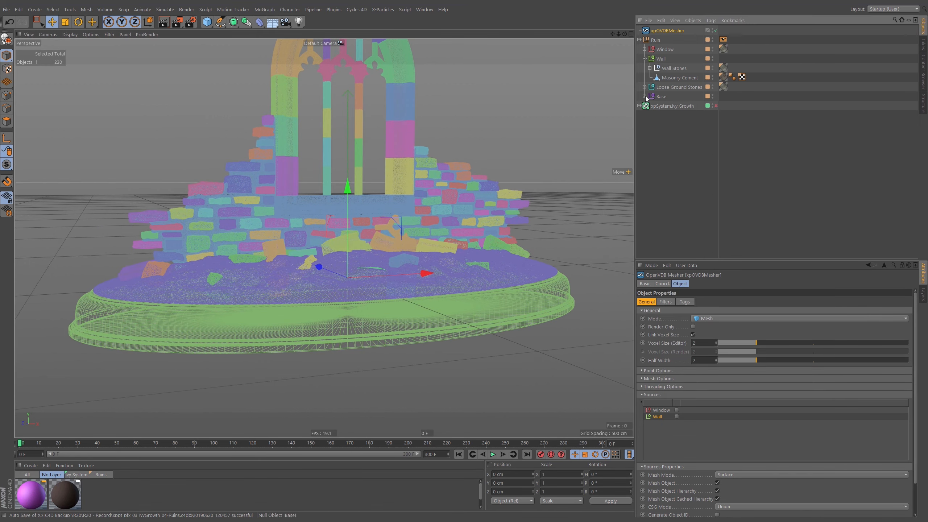
pyautogui.click(645, 58)
pyautogui.click(644, 78)
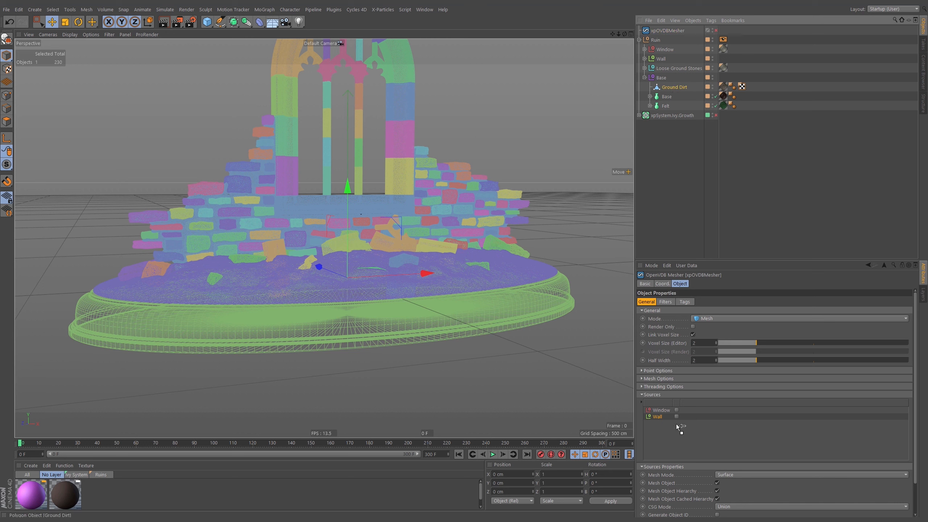
pyautogui.moveTo(678, 425); pyautogui.dragTo(675, 432)
pyautogui.moveTo(669, 423); pyautogui.dragTo(672, 422)
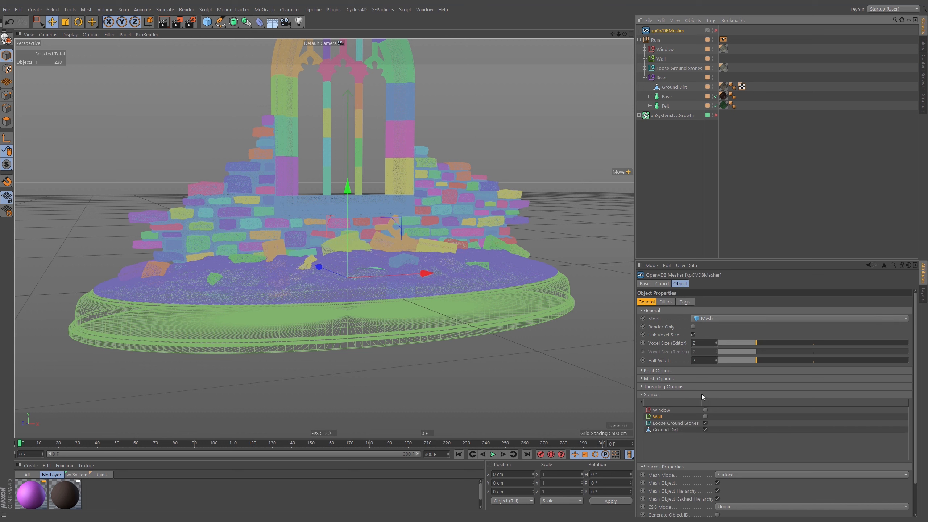
# Step: Add the Base lathe to the mesher's sources with CSG Mode set to Difference, and re-enable the xpOVDBMesher
pyautogui.click(665, 424)
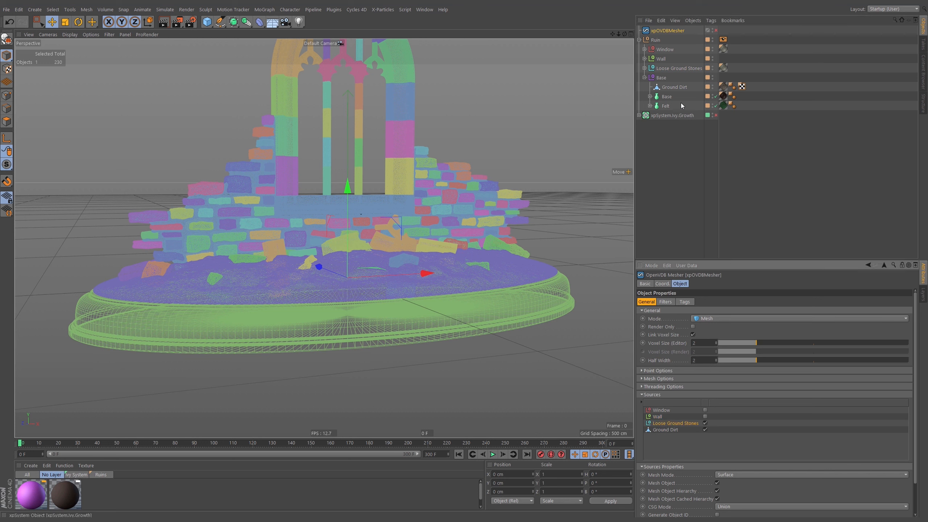
pyautogui.moveTo(667, 97); pyautogui.dragTo(658, 257)
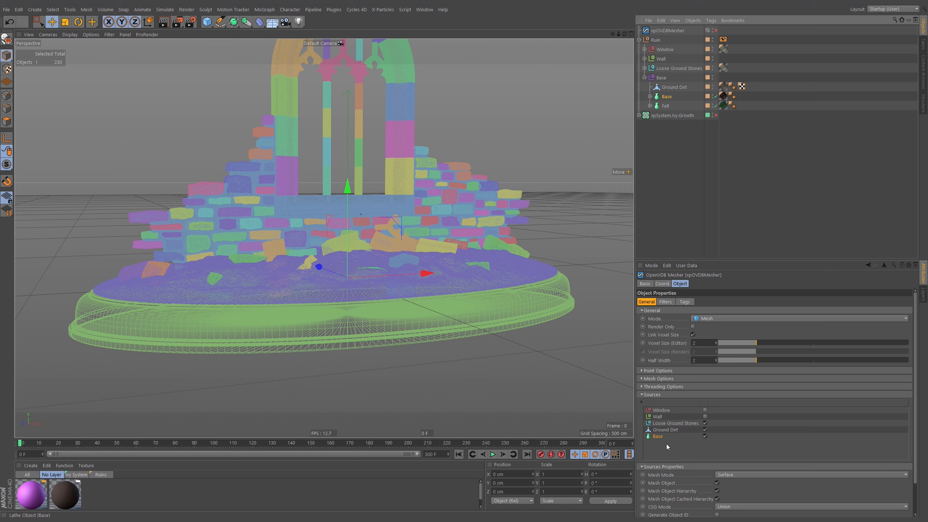
pyautogui.click(738, 507)
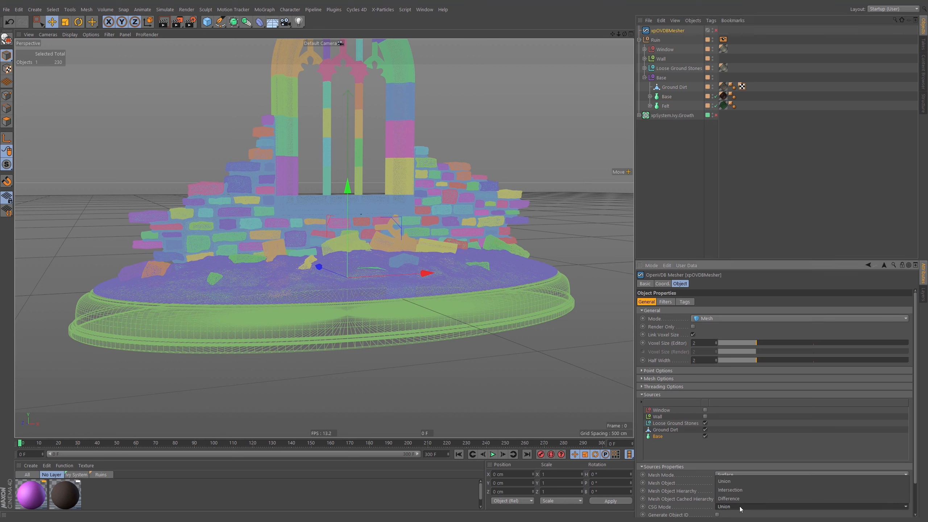
pyautogui.click(742, 498)
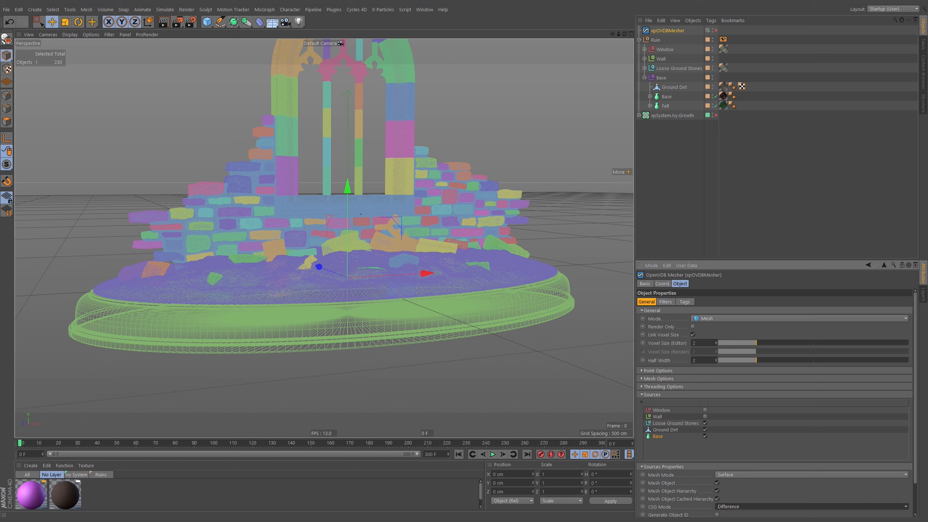
pyautogui.click(716, 31)
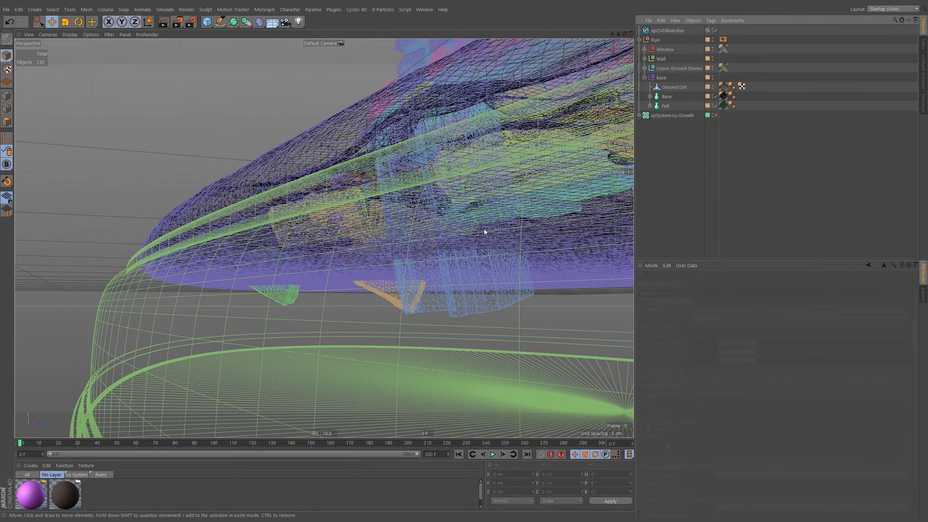
# Step: Examine the generated mesh from beneath the ground surface and around the loose stones at both ends of the wall
pyautogui.keyDown('alt'); pyautogui.moveTo(484, 229); pyautogui.dragTo(429, 236, button='middle'); pyautogui.keyUp('alt')
pyautogui.keyDown('alt'); pyautogui.moveTo(421, 251); pyautogui.dragTo(452, 238); pyautogui.keyUp('alt')
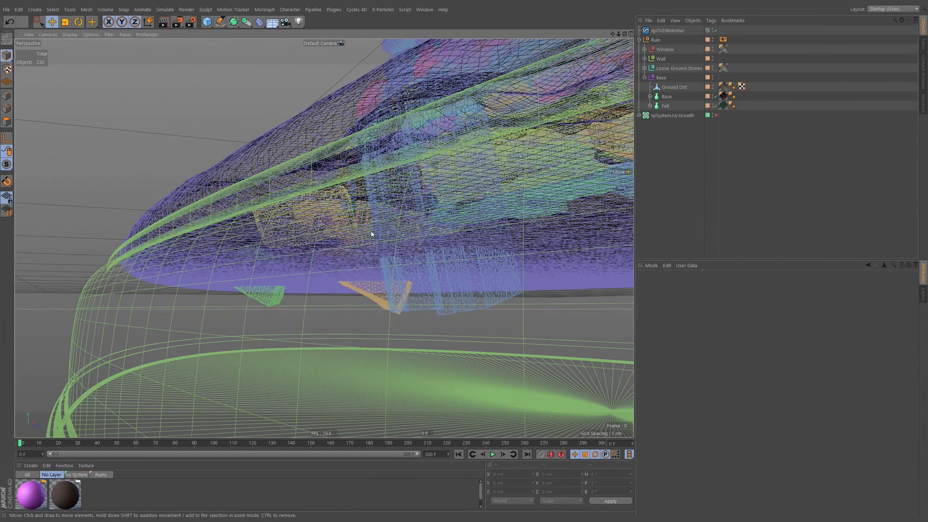
pyautogui.keyDown('alt'); pyautogui.moveTo(459, 225); pyautogui.dragTo(445, 228, button='right'); pyautogui.keyUp('alt')
pyautogui.keyDown('alt'); pyautogui.moveTo(445, 231); pyautogui.dragTo(474, 252); pyautogui.keyUp('alt')
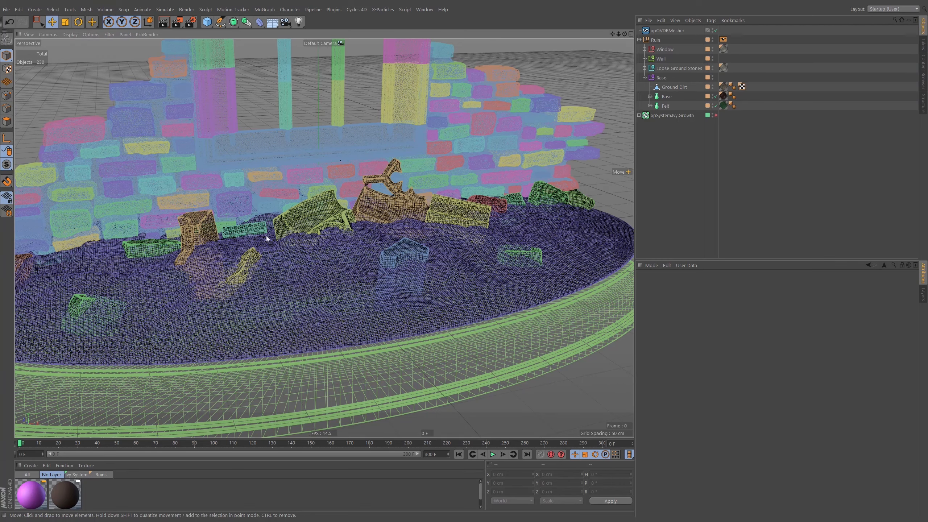
pyautogui.keyDown('alt'); pyautogui.moveTo(266, 235); pyautogui.dragTo(328, 246, button='middle'); pyautogui.keyUp('alt')
pyautogui.keyDown('alt'); pyautogui.moveTo(328, 245); pyautogui.dragTo(354, 272, button='right'); pyautogui.keyUp('alt')
pyautogui.keyDown('alt'); pyautogui.moveTo(354, 272); pyautogui.dragTo(414, 269); pyautogui.keyUp('alt')
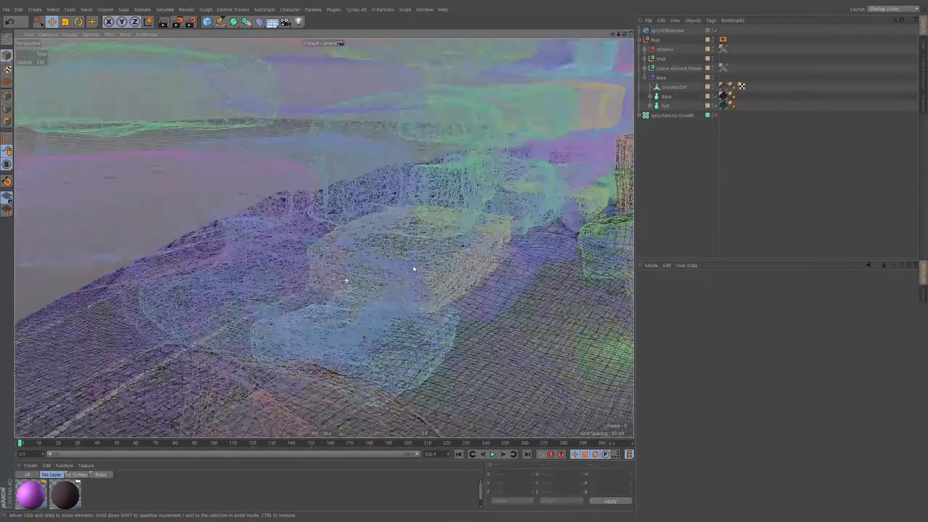
pyautogui.keyDown('alt'); pyautogui.moveTo(413, 269); pyautogui.dragTo(372, 272, button='right'); pyautogui.keyUp('alt')
pyautogui.keyDown('alt'); pyautogui.moveTo(372, 272); pyautogui.dragTo(404, 262, button='middle'); pyautogui.keyUp('alt')
pyautogui.keyDown('alt'); pyautogui.moveTo(404, 263); pyautogui.dragTo(323, 235, button='right'); pyautogui.keyUp('alt')
pyautogui.keyDown('alt'); pyautogui.moveTo(323, 236); pyautogui.dragTo(478, 262); pyautogui.keyUp('alt')
pyautogui.keyDown('alt'); pyautogui.moveTo(479, 263); pyautogui.dragTo(502, 263, button='right'); pyautogui.keyUp('alt')
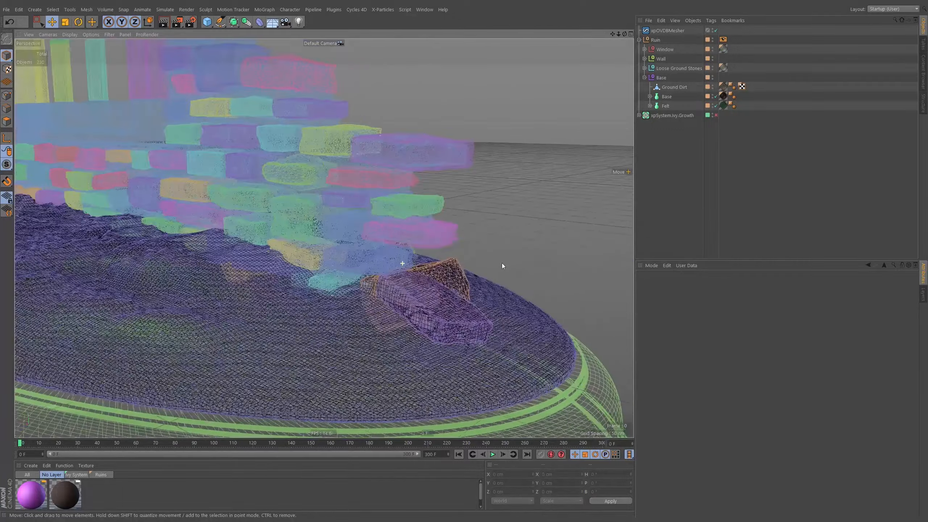
pyautogui.keyDown('alt'); pyautogui.moveTo(502, 263); pyautogui.dragTo(555, 267); pyautogui.keyUp('alt')
pyautogui.keyDown('alt'); pyautogui.moveTo(556, 267); pyautogui.dragTo(447, 283, button='middle'); pyautogui.keyUp('alt')
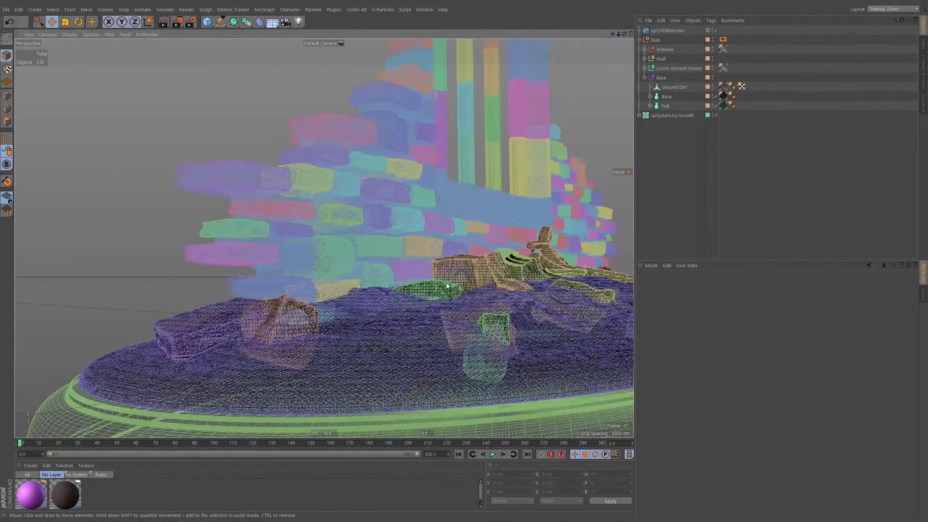
pyautogui.keyDown('alt'); pyautogui.moveTo(446, 283); pyautogui.dragTo(371, 302); pyautogui.keyUp('alt')
pyautogui.keyDown('alt'); pyautogui.moveTo(371, 302); pyautogui.dragTo(335, 294, button='right'); pyautogui.keyUp('alt')
pyautogui.keyDown('alt'); pyautogui.moveTo(335, 295); pyautogui.dragTo(355, 280); pyautogui.keyUp('alt')
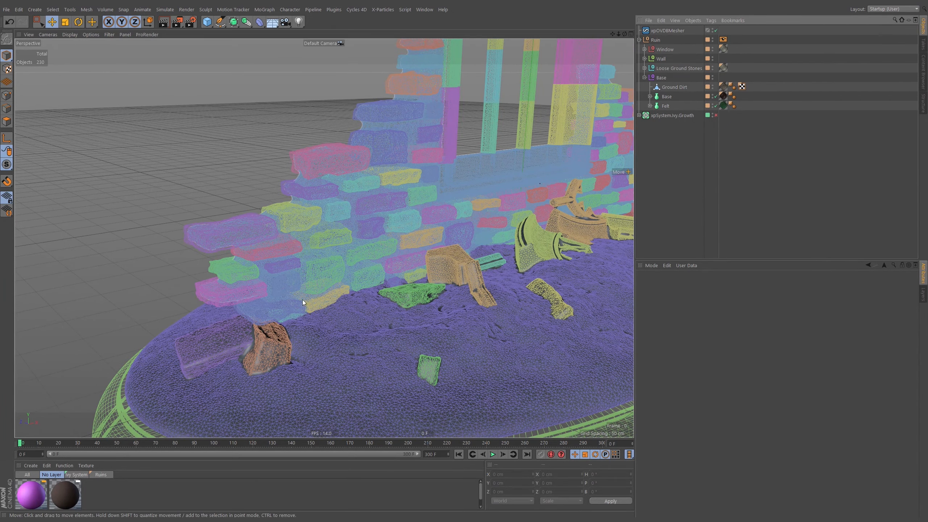
# Step: Inspect up close where the lowest wall stones meet the meshed ground along the foot of the wall
pyautogui.keyDown('alt'); pyautogui.moveTo(306, 300); pyautogui.dragTo(339, 304, button='right'); pyautogui.keyUp('alt')
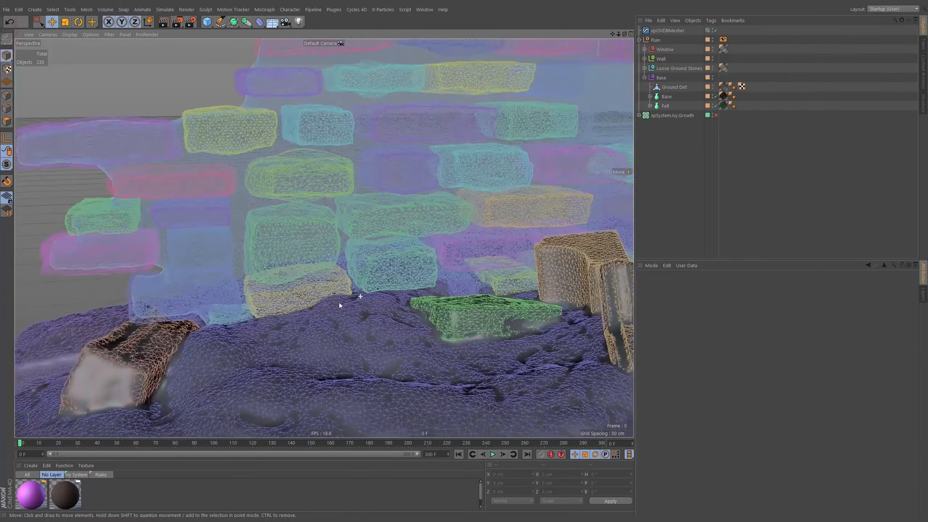
pyautogui.moveTo(339, 303)
pyautogui.keyDown('alt'); pyautogui.mouseDown()
pyautogui.moveTo(424, 297)
pyautogui.moveTo(347, 301)
pyautogui.mouseUp(); pyautogui.keyUp('alt')
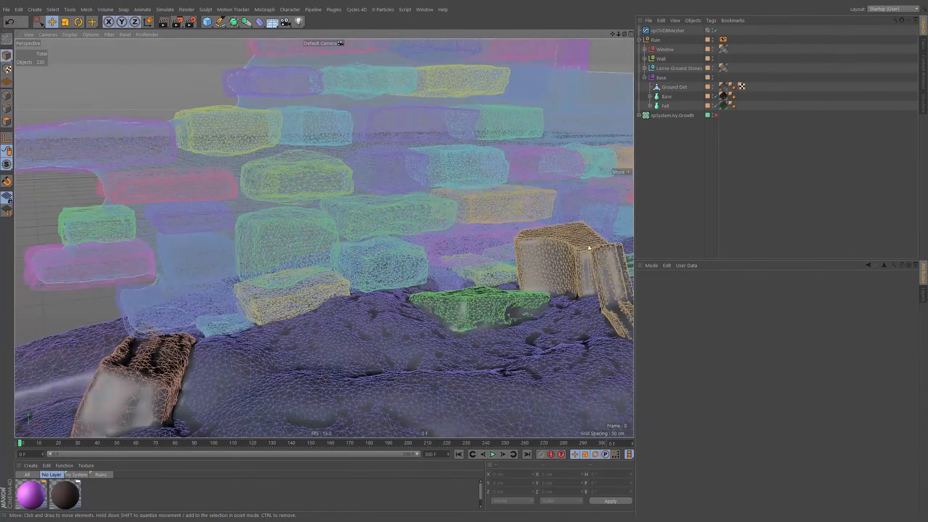
pyautogui.keyDown('alt'); pyautogui.moveTo(589, 248); pyautogui.dragTo(234, 279, button='middle'); pyautogui.keyUp('alt')
pyautogui.keyDown('alt'); pyautogui.moveTo(323, 236); pyautogui.dragTo(285, 243); pyautogui.keyUp('alt')
pyautogui.keyDown('alt'); pyautogui.moveTo(552, 238); pyautogui.dragTo(270, 293, button='middle'); pyautogui.keyUp('alt')
pyautogui.keyDown('alt'); pyautogui.moveTo(413, 296); pyautogui.dragTo(402, 275); pyautogui.keyUp('alt')
pyautogui.keyDown('alt'); pyautogui.moveTo(402, 275); pyautogui.dragTo(374, 286, button='right'); pyautogui.keyUp('alt')
pyautogui.moveTo(388, 287)
pyautogui.keyDown('alt'); pyautogui.mouseDown()
pyautogui.moveTo(248, 272)
pyautogui.moveTo(371, 294)
pyautogui.mouseUp(); pyautogui.keyUp('alt')
pyautogui.keyDown('alt'); pyautogui.moveTo(409, 297); pyautogui.dragTo(539, 290, button='right'); pyautogui.keyUp('alt')
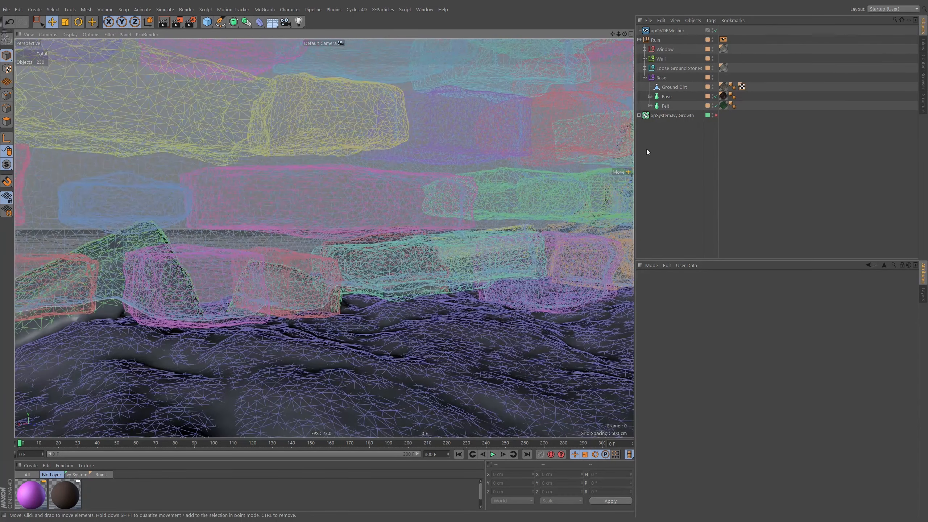
# Step: Set the Shading Mode in the Ruin group's Display tag to Quick Shading and inspect the wall's foot for gaps above the ground
pyautogui.click(723, 39)
pyautogui.click(725, 302)
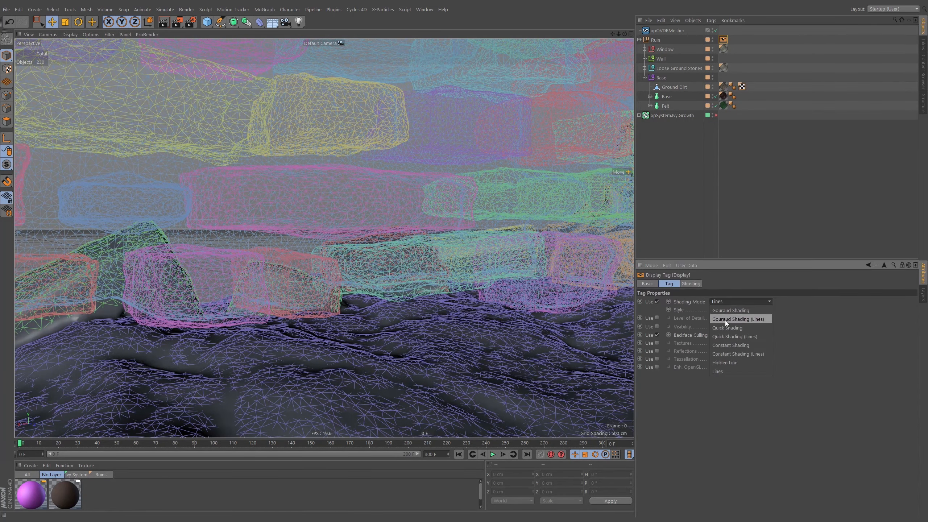
pyautogui.click(729, 328)
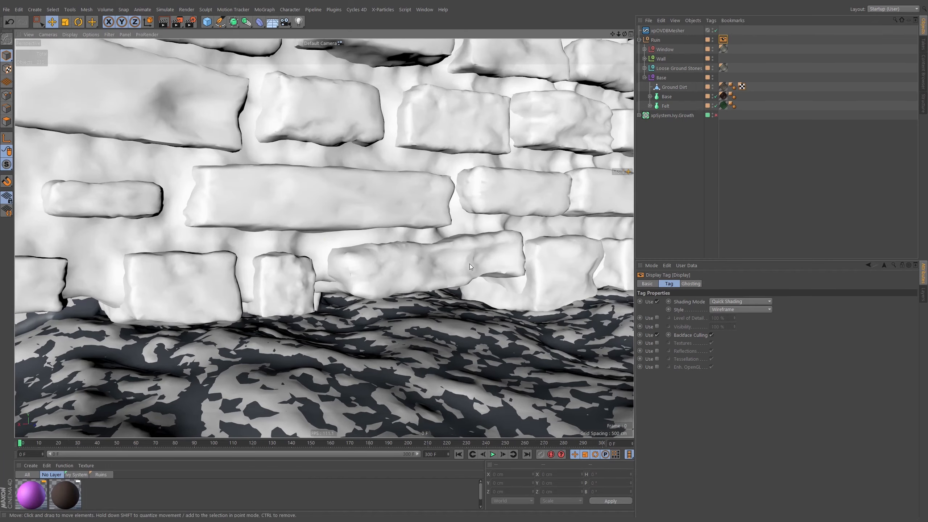
pyautogui.keyDown('alt'); pyautogui.moveTo(469, 264); pyautogui.dragTo(500, 291, button='right'); pyautogui.keyUp('alt')
pyautogui.moveTo(500, 291)
pyautogui.keyDown('alt'); pyautogui.mouseDown()
pyautogui.moveTo(421, 284)
pyautogui.moveTo(507, 286)
pyautogui.mouseUp(); pyautogui.keyUp('alt')
pyautogui.keyDown('alt'); pyautogui.moveTo(507, 287); pyautogui.dragTo(485, 291, button='right'); pyautogui.keyUp('alt')
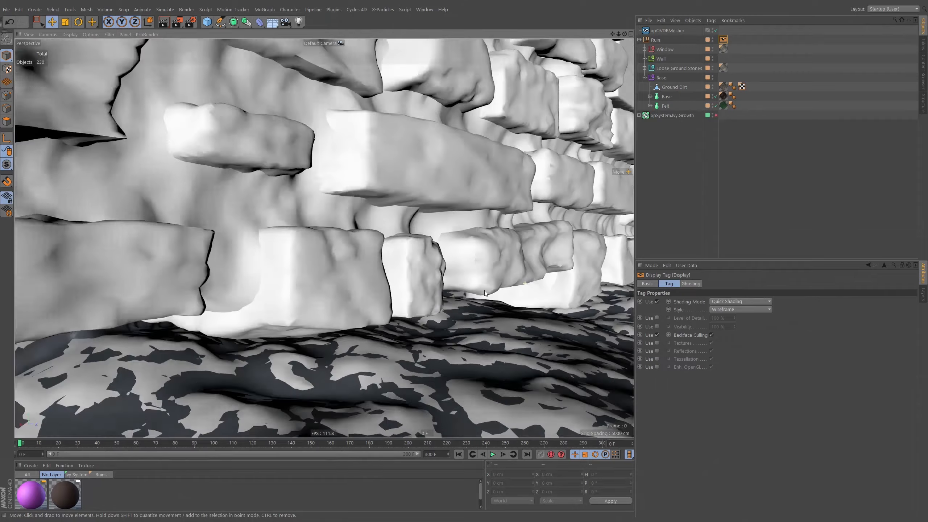
pyautogui.keyDown('alt'); pyautogui.moveTo(484, 291); pyautogui.dragTo(409, 255); pyautogui.keyUp('alt')
pyautogui.keyDown('alt'); pyautogui.moveTo(410, 255); pyautogui.dragTo(453, 266, button='right'); pyautogui.keyUp('alt')
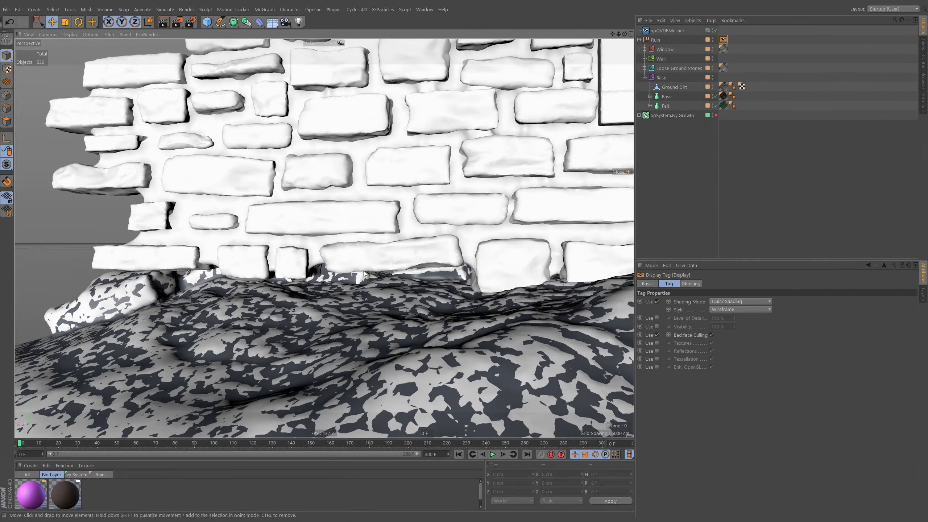
pyautogui.keyDown('alt'); pyautogui.moveTo(530, 278); pyautogui.dragTo(366, 244); pyautogui.keyUp('alt')
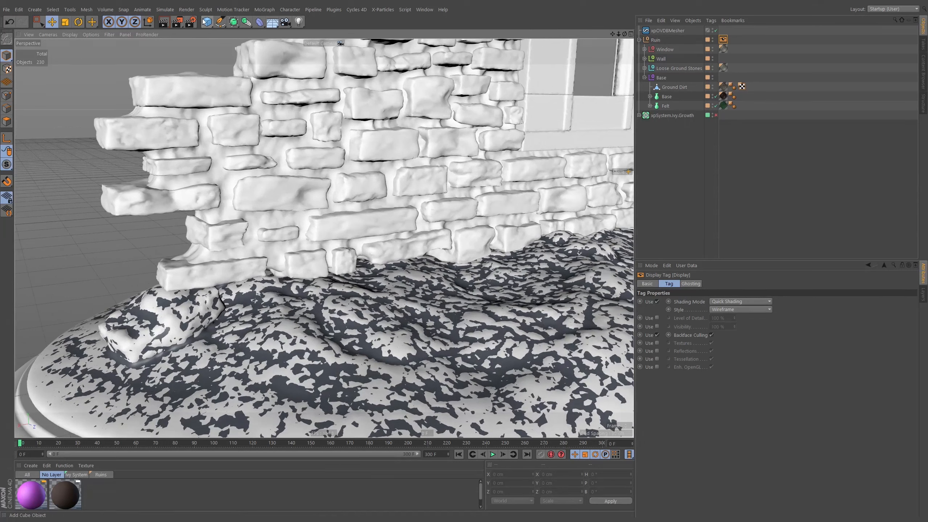
# Step: Add a 200 cm cube and move it along X to about 224 cm, at the foot of the wall
pyautogui.click(210, 23)
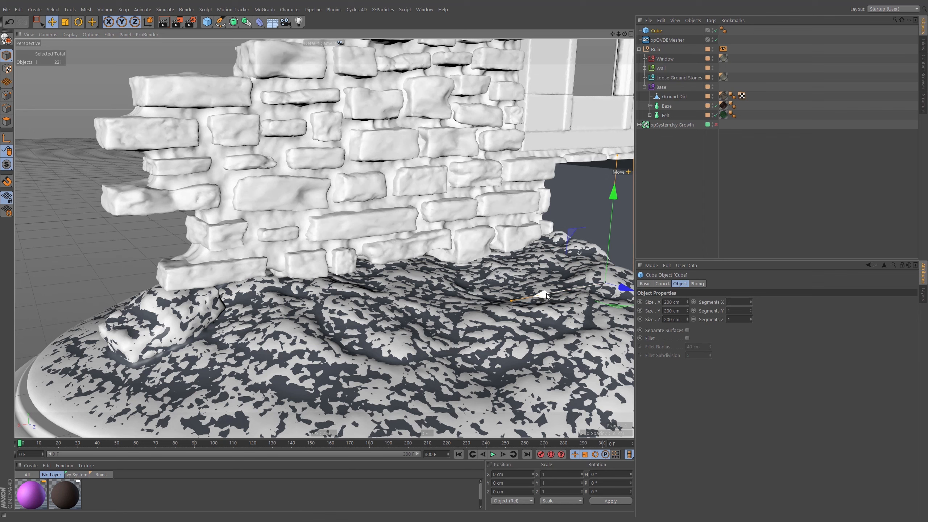
pyautogui.moveTo(520, 293); pyautogui.dragTo(290, 321)
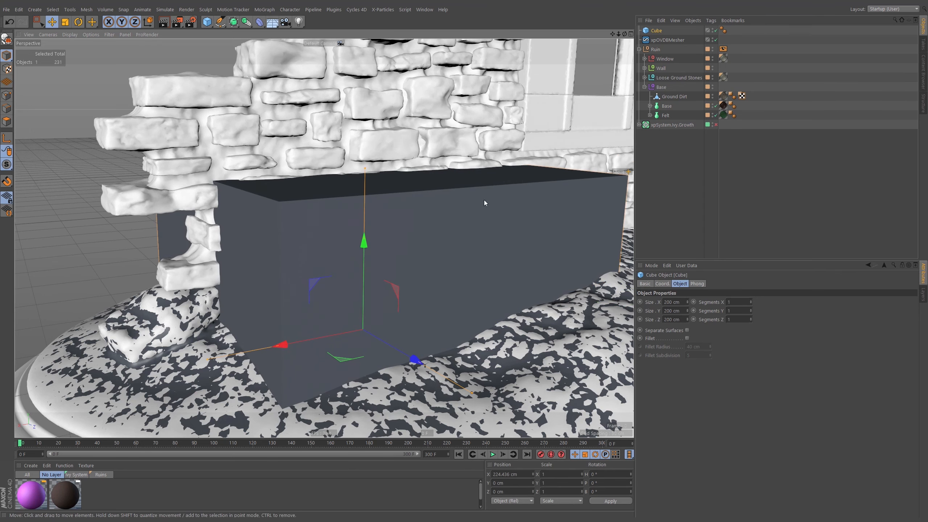
# Step: Set the Ruin group's Display tag to Constant Shading and turn off the display of textures in the viewport
pyautogui.click(723, 48)
pyautogui.click(740, 301)
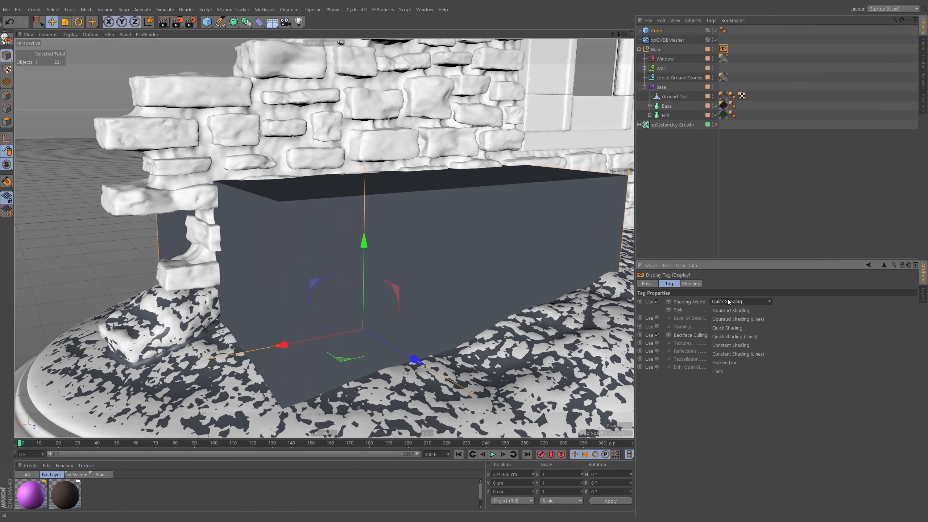
pyautogui.click(732, 345)
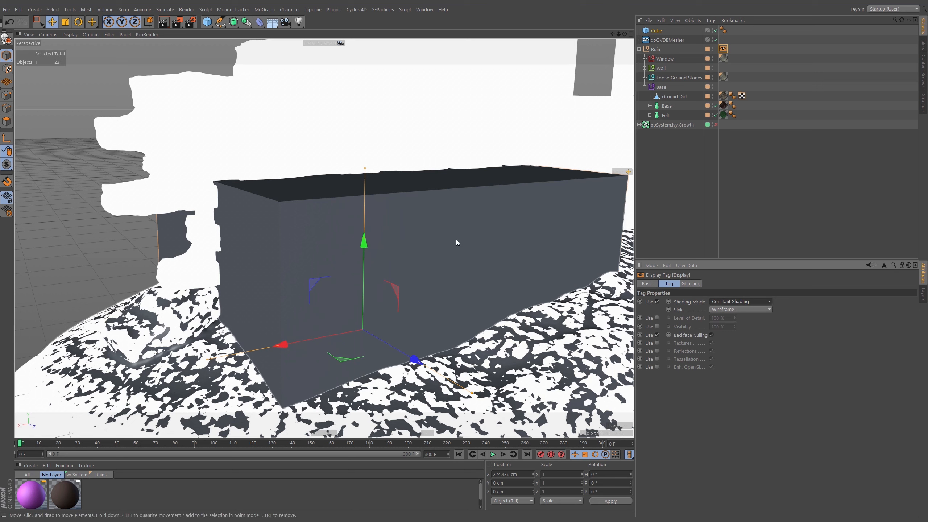
pyautogui.click(91, 35)
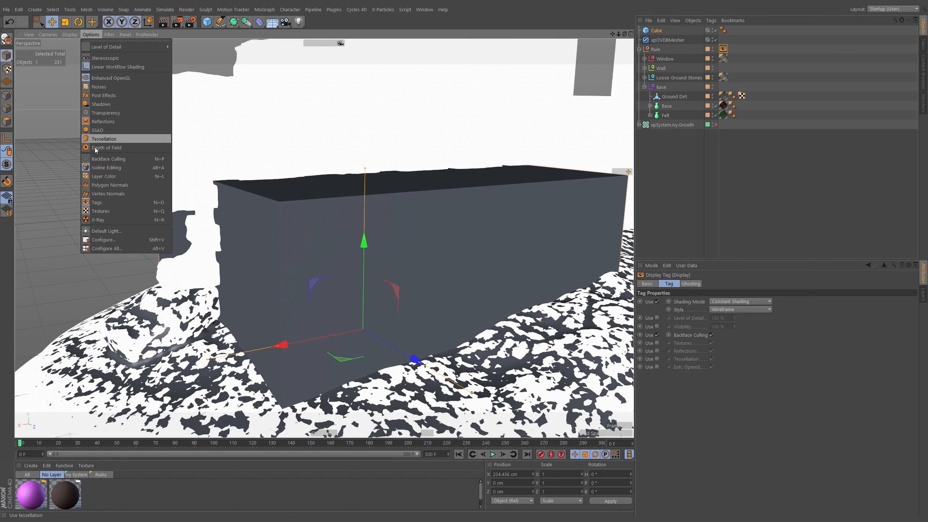
pyautogui.click(109, 210)
# Step: Shrink the cube's depth and height and position it inside the wall's foot at about 39 cm in Y and 12 cm in Z
pyautogui.moveTo(471, 393); pyautogui.dragTo(383, 341)
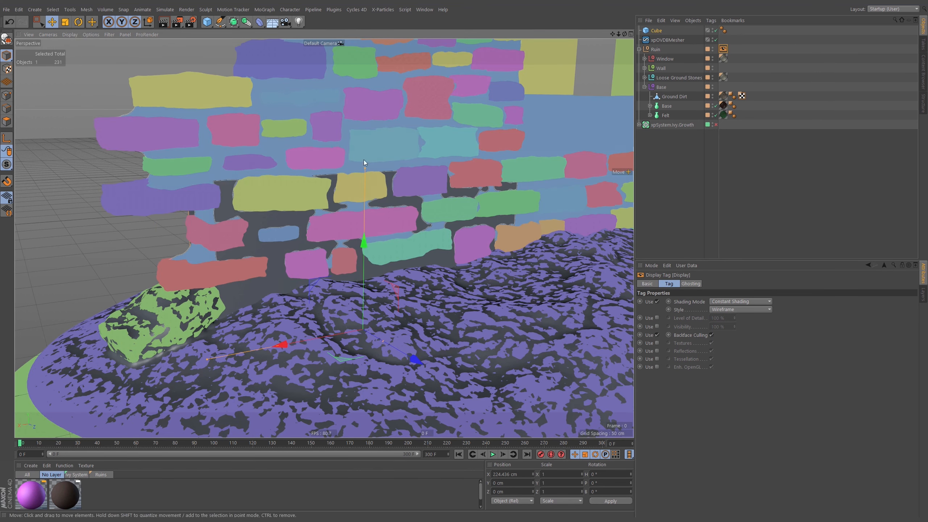
pyautogui.moveTo(365, 168); pyautogui.dragTo(378, 200)
pyautogui.moveTo(370, 229); pyautogui.dragTo(370, 230)
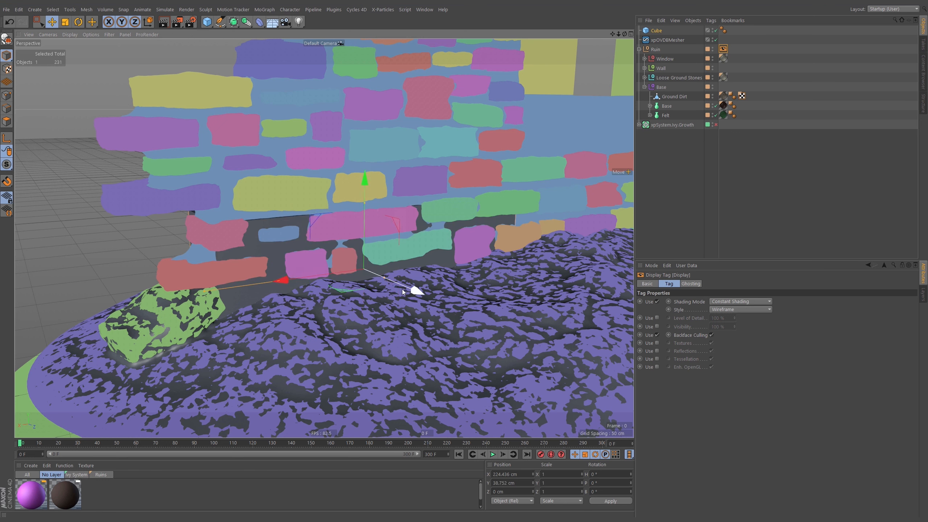
pyautogui.moveTo(383, 274); pyautogui.dragTo(315, 254)
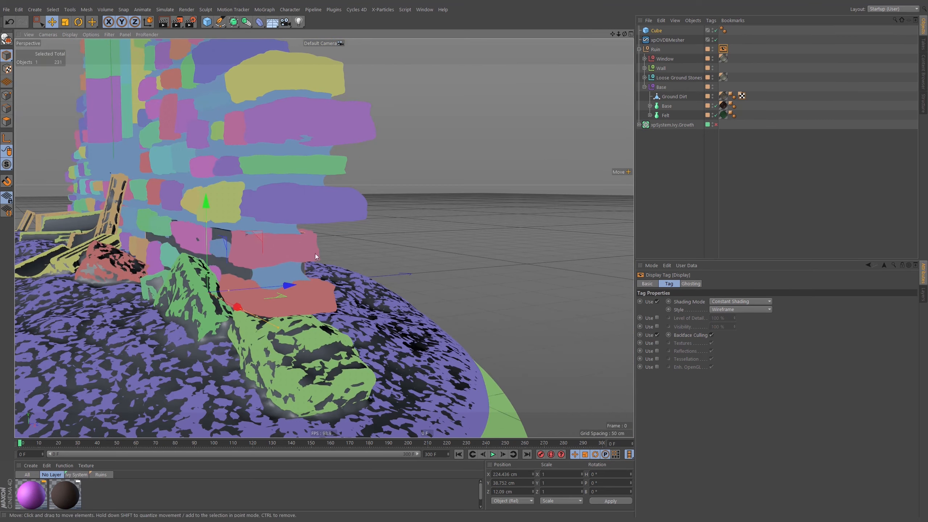
# Step: Fine-tune the cube's Z position to about 11 cm so it sits within the thickness of the wall's foot
pyautogui.moveTo(292, 285); pyautogui.dragTo(493, 276)
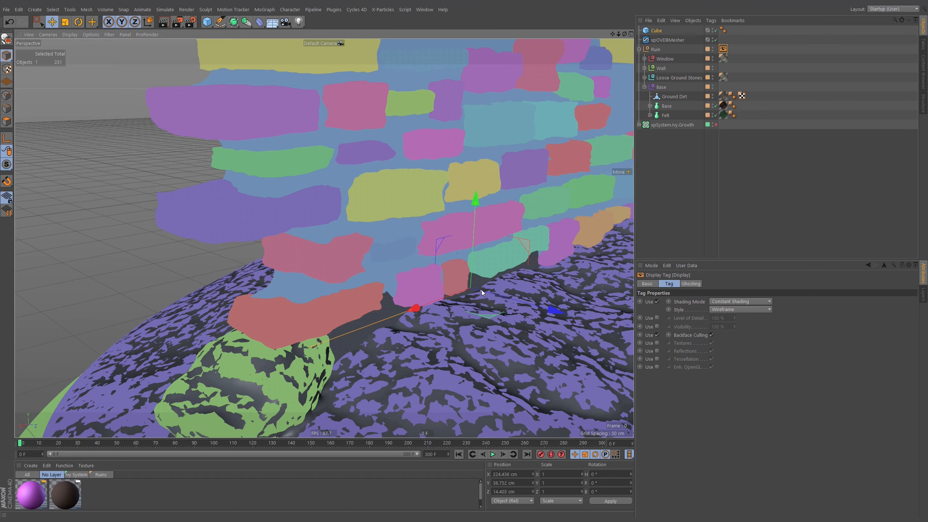
pyautogui.moveTo(494, 295); pyautogui.dragTo(420, 278)
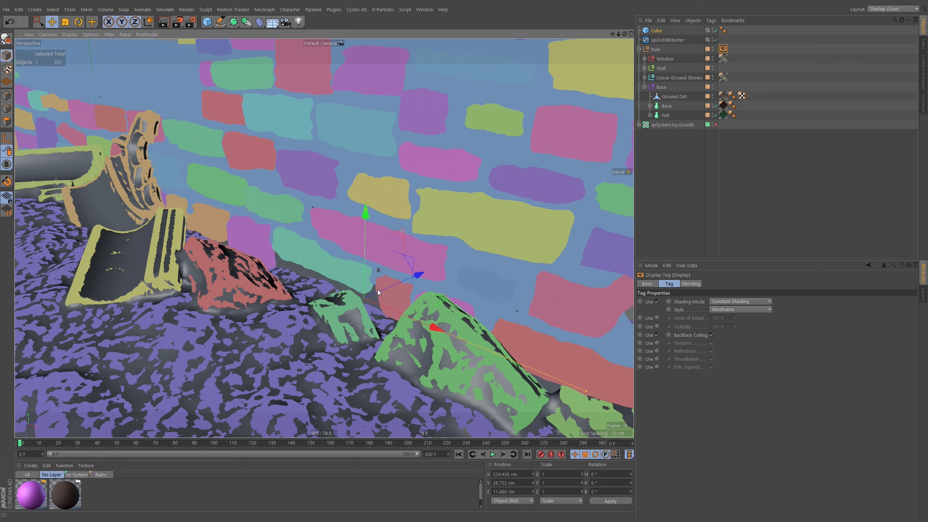
pyautogui.keyDown('alt'); pyautogui.moveTo(419, 300); pyautogui.dragTo(524, 348); pyautogui.keyUp('alt')
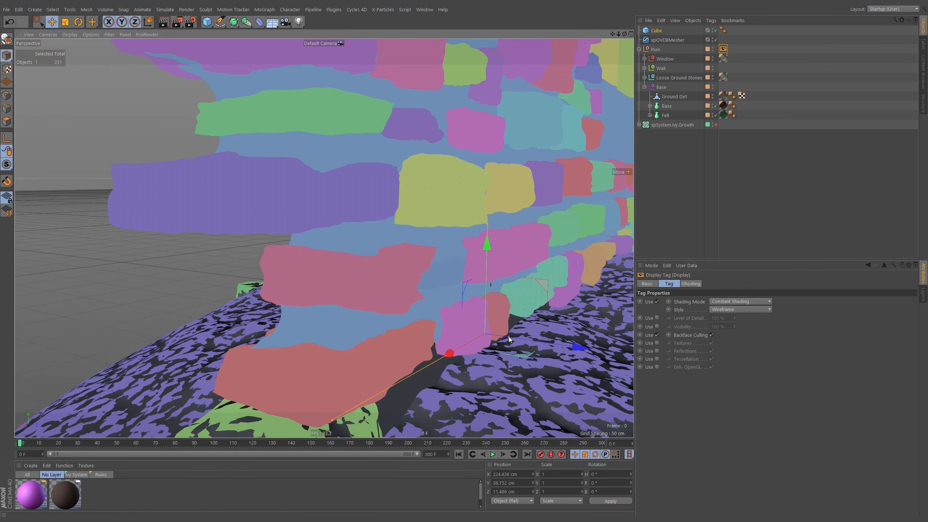
pyautogui.moveTo(538, 344); pyautogui.dragTo(402, 306)
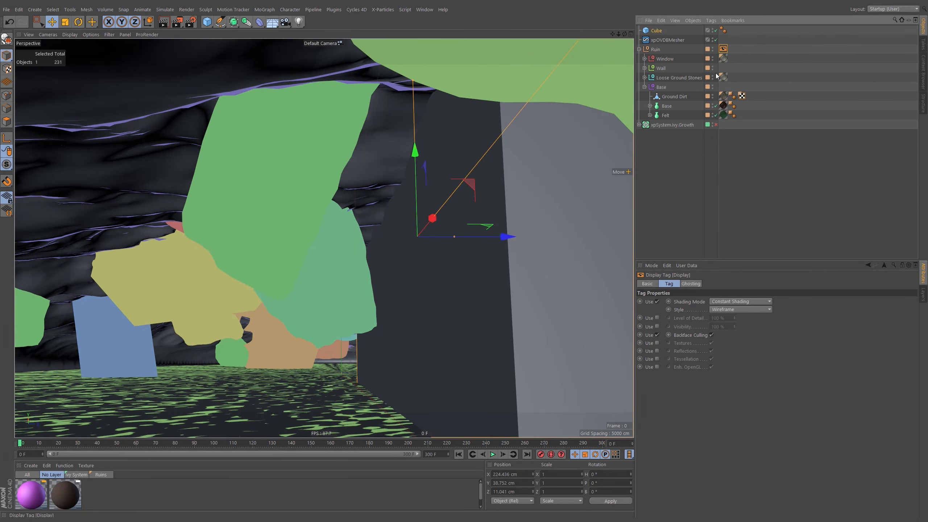
# Step: Set the Shading Mode in the Ruin group's Display tag to Lines
pyautogui.click(731, 302)
pyautogui.click(727, 372)
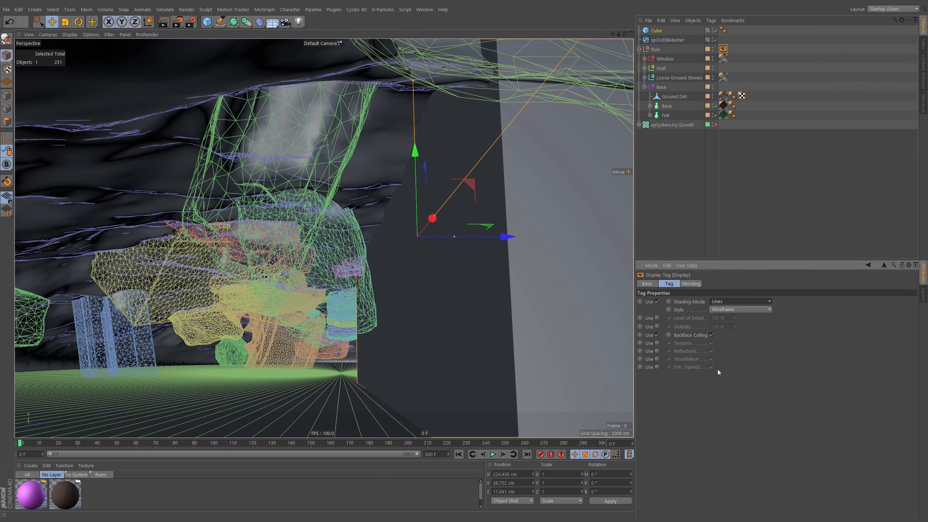
pyautogui.click(788, 203)
pyautogui.moveTo(439, 248)
pyautogui.keyDown('alt'); pyautogui.mouseDown()
pyautogui.moveTo(451, 248)
pyautogui.moveTo(433, 254)
pyautogui.moveTo(430, 278)
pyautogui.moveTo(446, 226)
pyautogui.moveTo(372, 270)
pyautogui.moveTo(442, 252)
pyautogui.moveTo(354, 219)
pyautogui.moveTo(391, 313)
pyautogui.moveTo(422, 251)
pyautogui.mouseUp(); pyautogui.keyUp('alt')
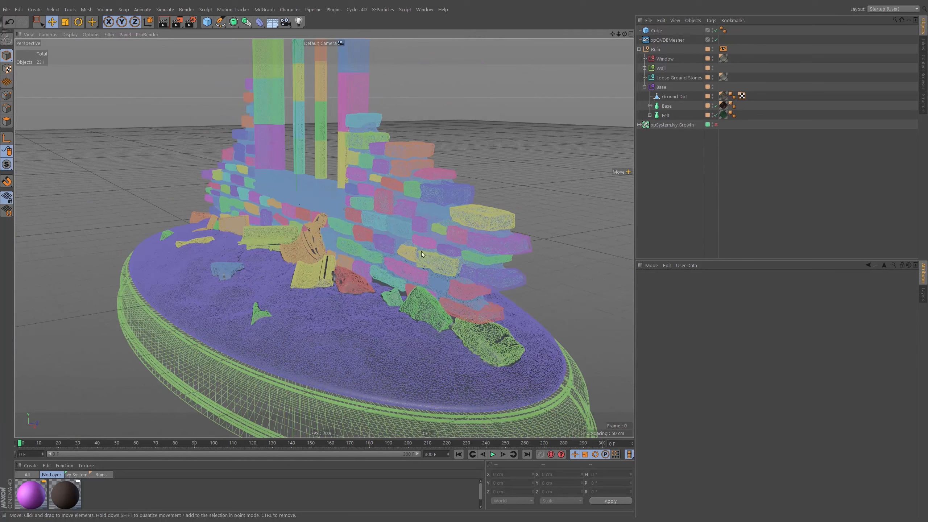
# Step: Enable the Wall as a source in the OpenVDB Mesher
pyautogui.click(661, 40)
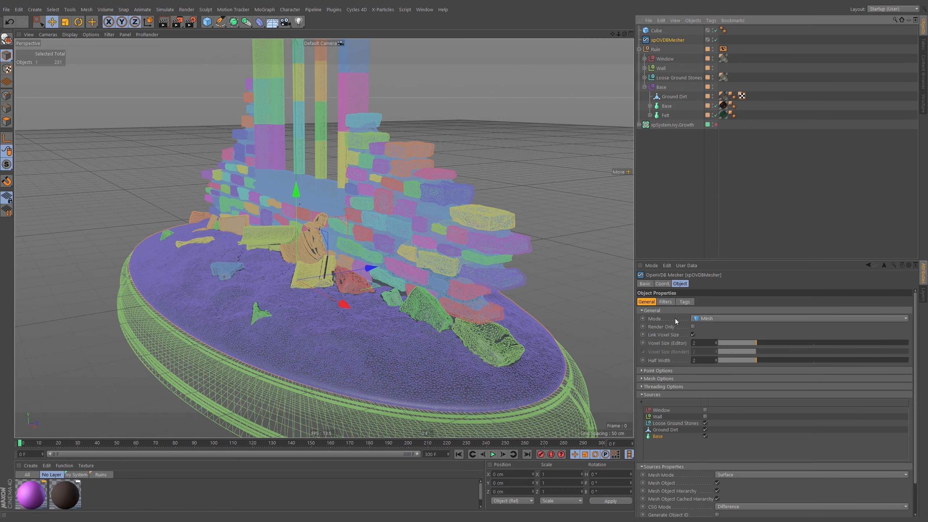
pyautogui.click(659, 418)
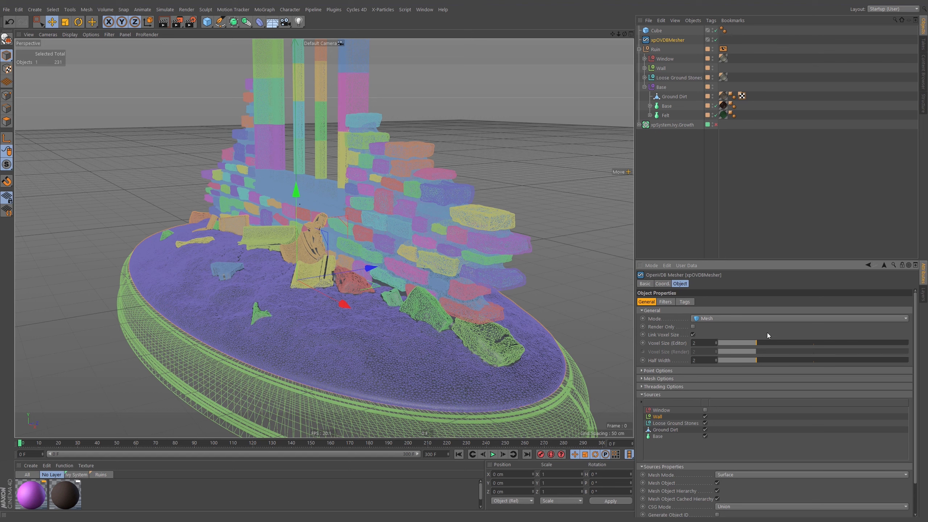
pyautogui.click(680, 162)
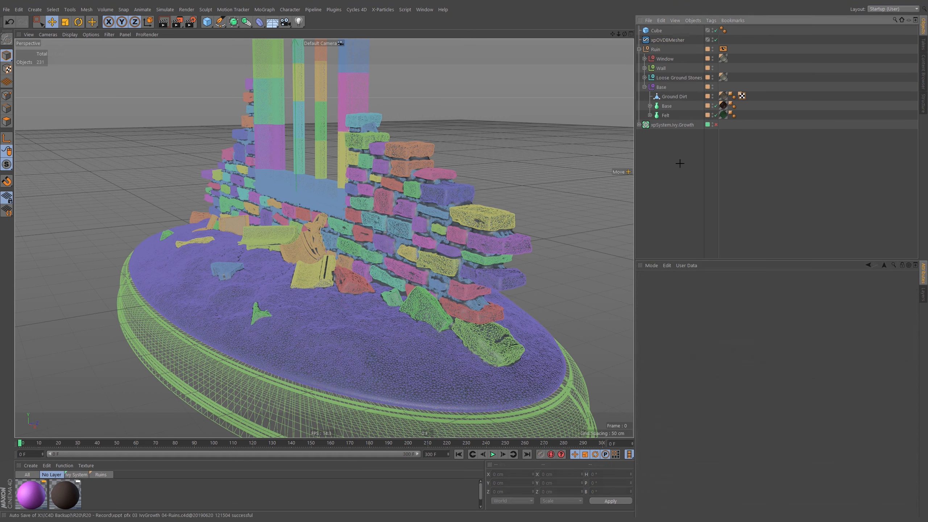
pyautogui.moveTo(460, 258)
pyautogui.keyDown('alt'); pyautogui.mouseDown()
pyautogui.moveTo(345, 252)
pyautogui.moveTo(465, 257)
pyautogui.mouseUp(); pyautogui.keyUp('alt')
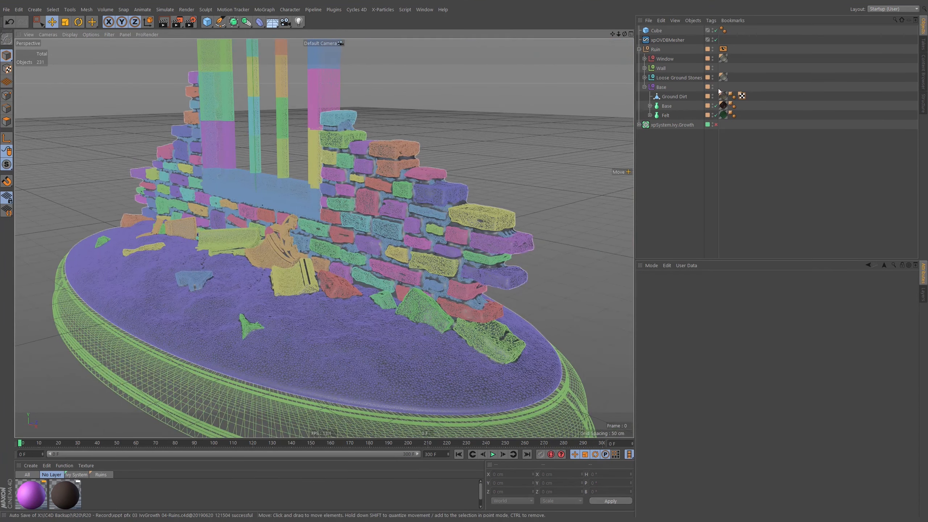
# Step: Hide the Ruin group and examine the OpenVDB mesh around and underneath the wall's foot
pyautogui.click(712, 48)
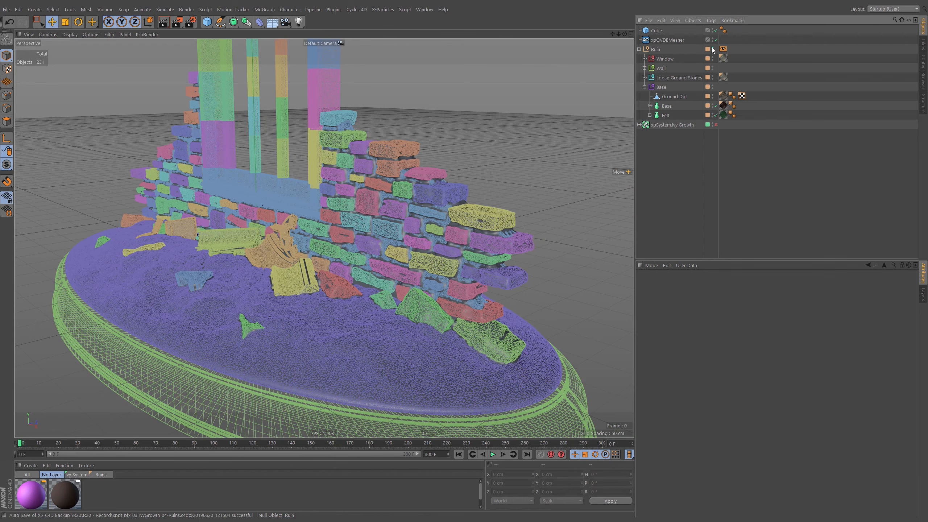
pyautogui.keyDown('alt'); pyautogui.moveTo(397, 250); pyautogui.dragTo(364, 251); pyautogui.keyUp('alt')
pyautogui.keyDown('alt'); pyautogui.moveTo(363, 248); pyautogui.dragTo(424, 228, button='right'); pyautogui.keyUp('alt')
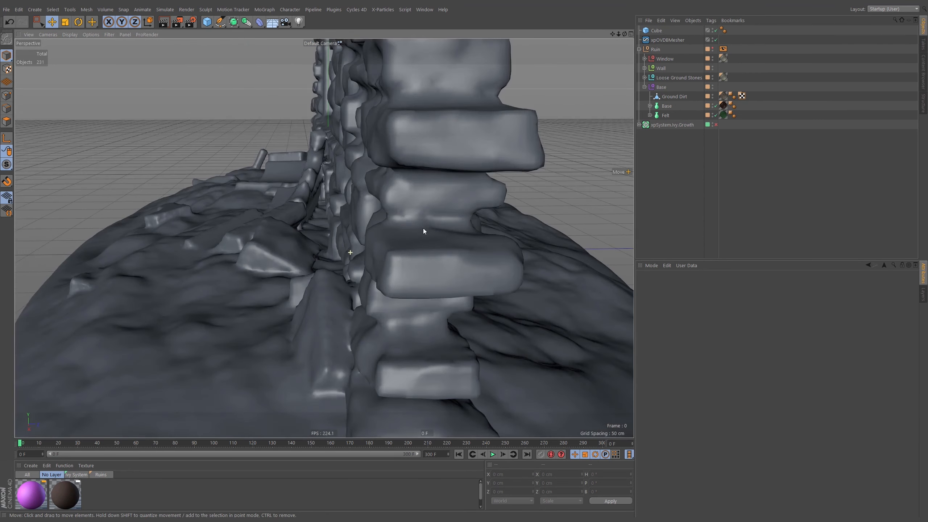
pyautogui.keyDown('alt'); pyautogui.moveTo(346, 265); pyautogui.dragTo(439, 267, button='right'); pyautogui.keyUp('alt')
pyautogui.keyDown('alt'); pyautogui.moveTo(438, 267); pyautogui.dragTo(206, 221); pyautogui.keyUp('alt')
pyautogui.keyDown('alt'); pyautogui.moveTo(313, 270); pyautogui.dragTo(319, 269, button='right'); pyautogui.keyUp('alt')
pyautogui.keyDown('alt'); pyautogui.moveTo(319, 269); pyautogui.dragTo(316, 266); pyautogui.keyUp('alt')
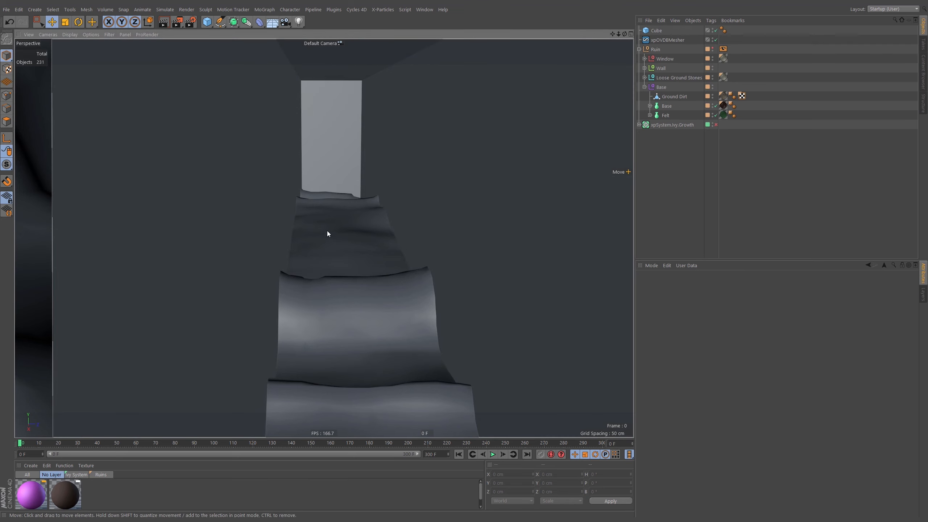
pyautogui.moveTo(328, 226)
pyautogui.keyDown('alt'); pyautogui.mouseDown(button='right')
pyautogui.moveTo(342, 224)
pyautogui.moveTo(330, 230)
pyautogui.mouseUp(button='right'); pyautogui.keyUp('alt')
pyautogui.keyDown('alt'); pyautogui.moveTo(331, 230); pyautogui.dragTo(324, 256, button='middle'); pyautogui.keyUp('alt')
pyautogui.keyDown('alt'); pyautogui.moveTo(327, 256); pyautogui.dragTo(291, 252); pyautogui.keyUp('alt')
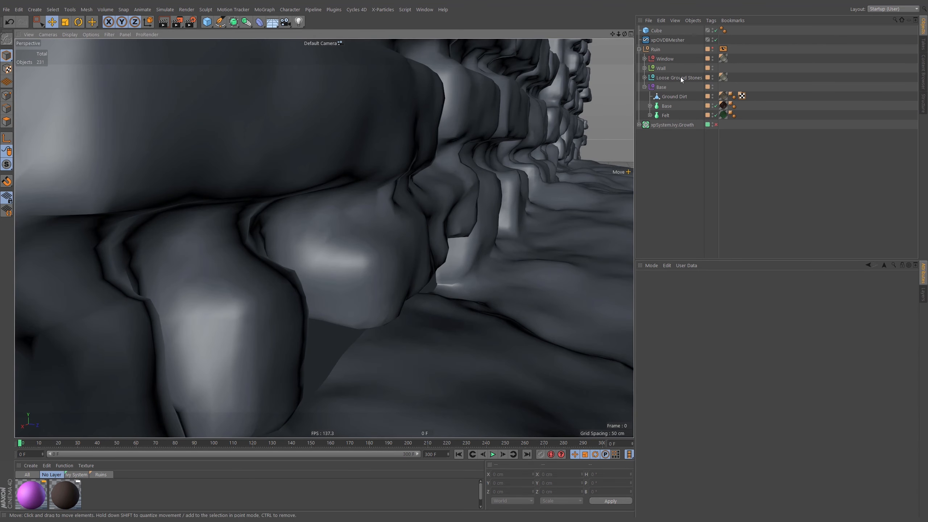
# Step: Disable the cube and inspect the mesh for gaps between the wall's foot and the ground
pyautogui.click(716, 31)
pyautogui.keyDown('alt'); pyautogui.moveTo(416, 204); pyautogui.dragTo(345, 158); pyautogui.keyUp('alt')
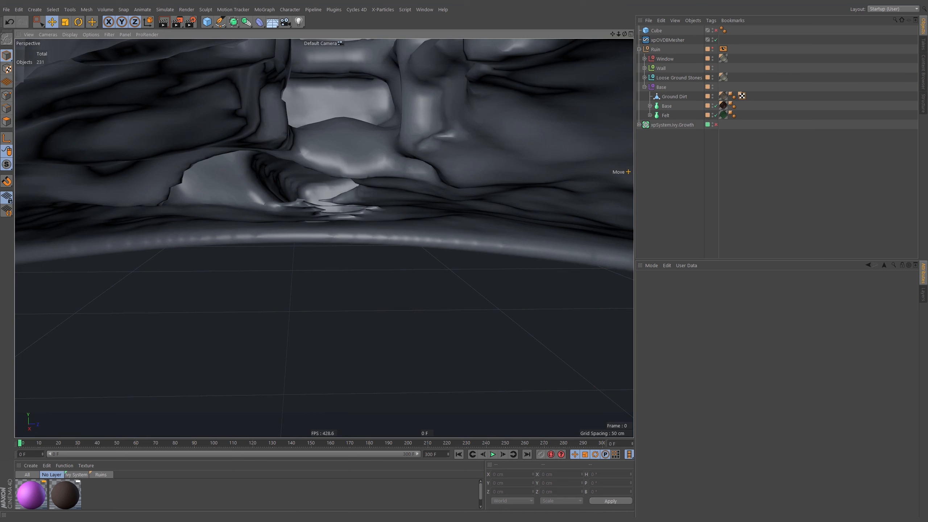
pyautogui.keyDown('alt'); pyautogui.moveTo(358, 164); pyautogui.dragTo(568, 225); pyautogui.keyUp('alt')
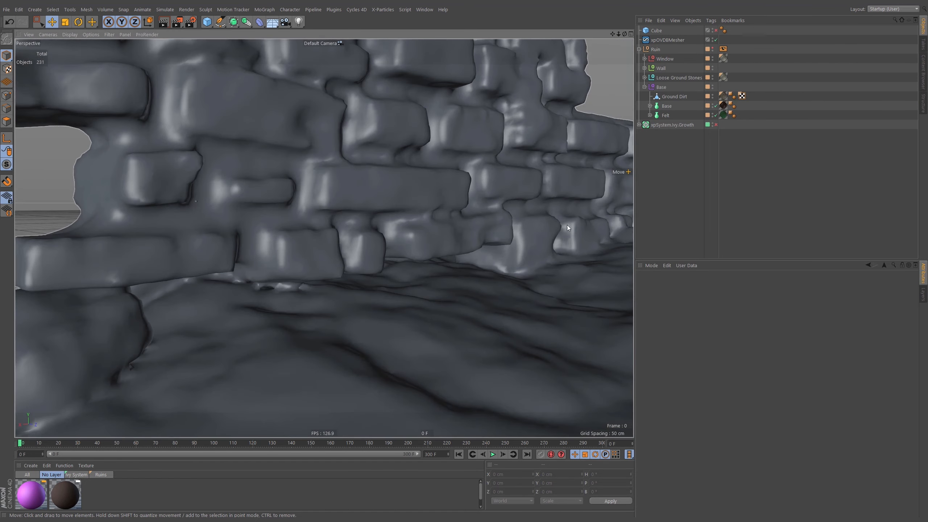
# Step: Disable the OpenVDB Mesher, re-enable the cube and show the Ruin group again
pyautogui.click(655, 31)
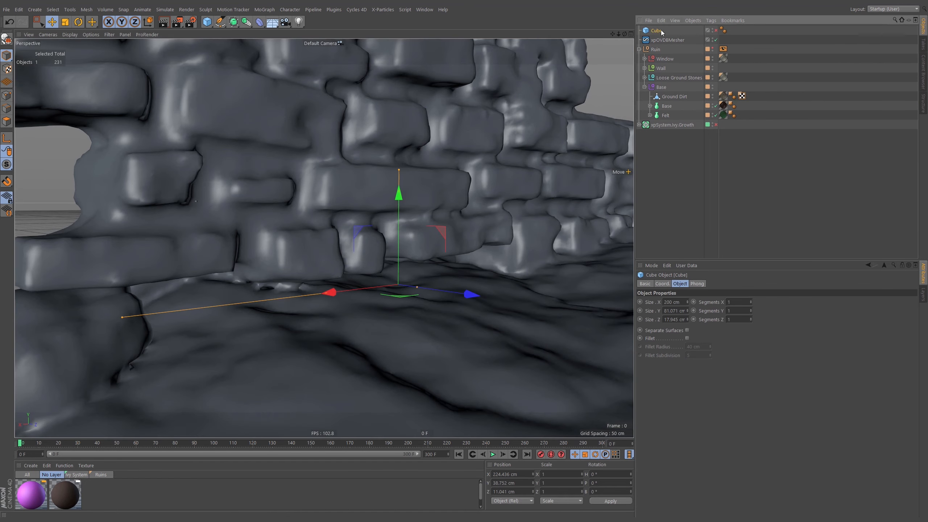
pyautogui.click(716, 40)
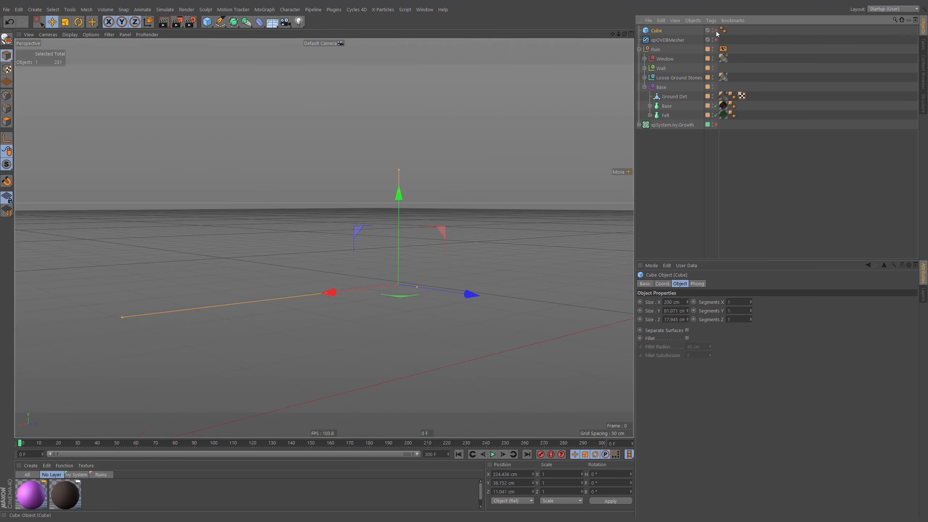
pyautogui.click(716, 32)
pyautogui.keyDown('alt'); pyautogui.click(713, 48); pyautogui.keyUp('alt')
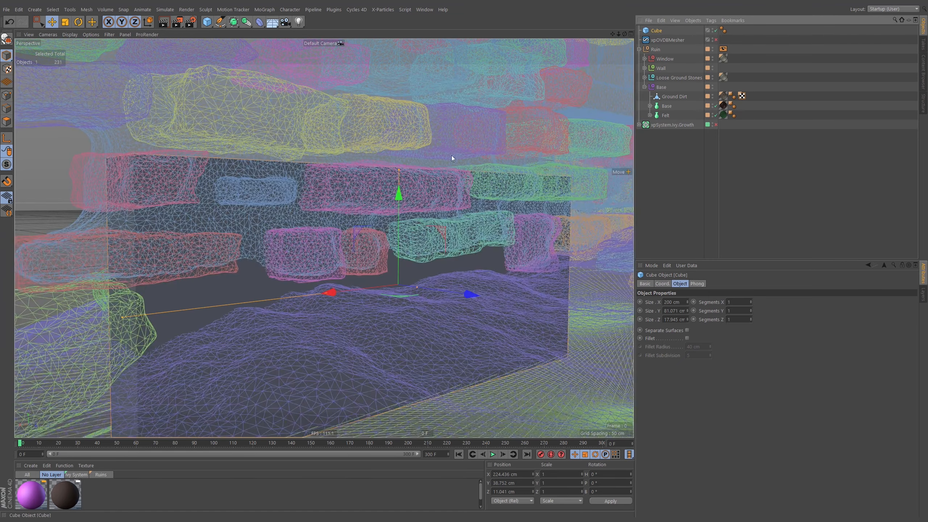
# Step: Duplicate the cube along the wall's foot and place the copy at about -14 cm in X
pyautogui.keyDown('alt'); pyautogui.moveTo(451, 156); pyautogui.dragTo(248, 276); pyautogui.keyUp('alt')
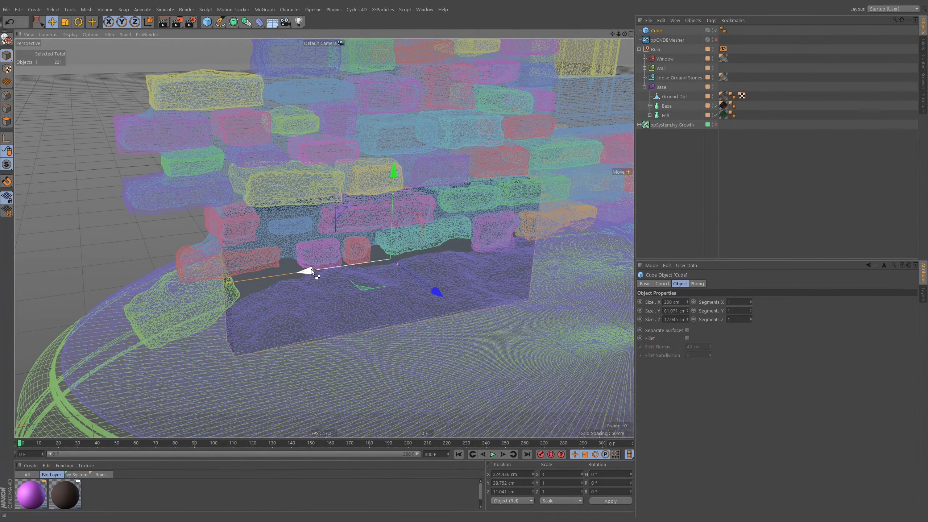
pyautogui.keyDown('ctrl'); pyautogui.moveTo(313, 269); pyautogui.dragTo(587, 251); pyautogui.keyUp('ctrl')
pyautogui.keyDown('alt'); pyautogui.moveTo(587, 251); pyautogui.dragTo(326, 255, button='middle'); pyautogui.keyUp('alt')
pyautogui.keyDown('alt'); pyautogui.moveTo(451, 243); pyautogui.dragTo(436, 198); pyautogui.keyUp('alt')
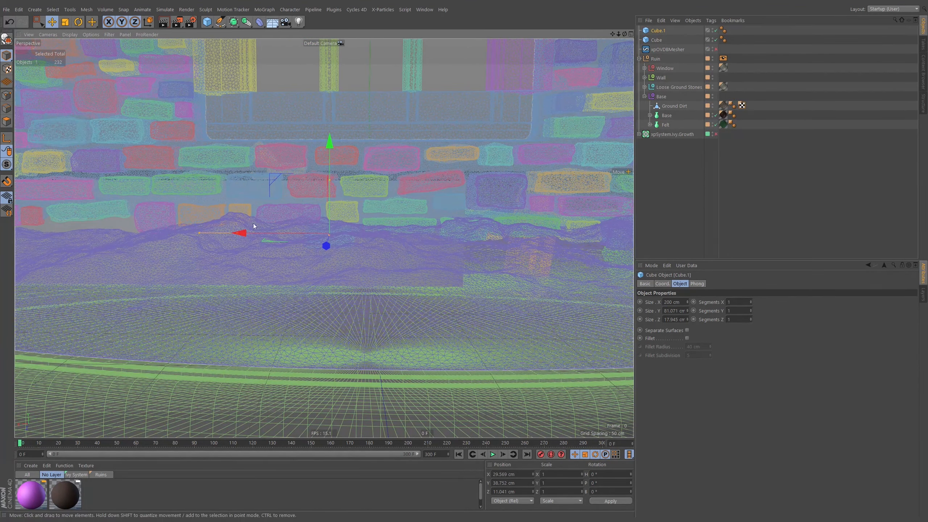
pyautogui.moveTo(240, 233); pyautogui.dragTo(297, 236)
pyautogui.keyDown('alt'); pyautogui.moveTo(520, 233); pyautogui.dragTo(385, 238, button='middle'); pyautogui.keyUp('alt')
pyautogui.keyDown('alt'); pyautogui.moveTo(378, 234); pyautogui.dragTo(190, 236); pyautogui.keyUp('alt')
# Step: Set the Shading Mode in the Ruin group's Display tag to Constant Shading
pyautogui.click(723, 58)
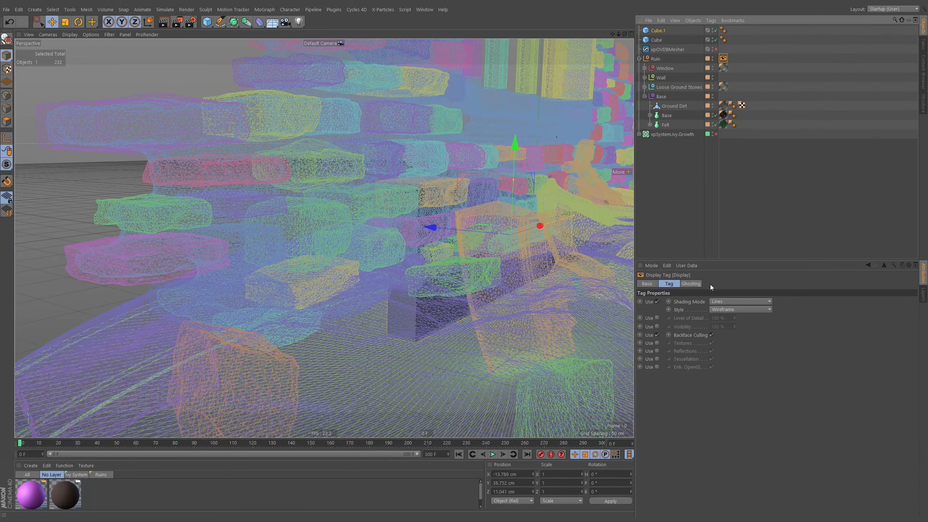
pyautogui.click(656, 301)
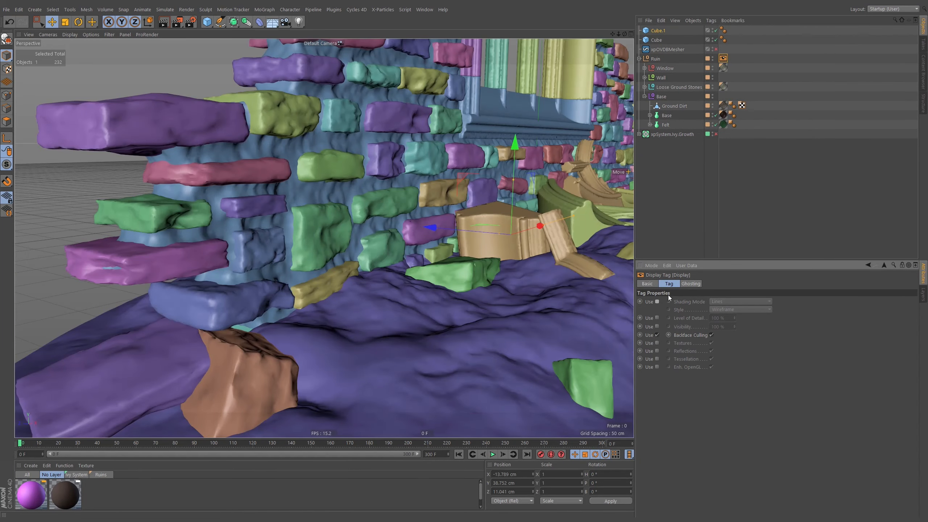
pyautogui.keyDown('alt'); pyautogui.moveTo(526, 205); pyautogui.dragTo(495, 249); pyautogui.keyUp('alt')
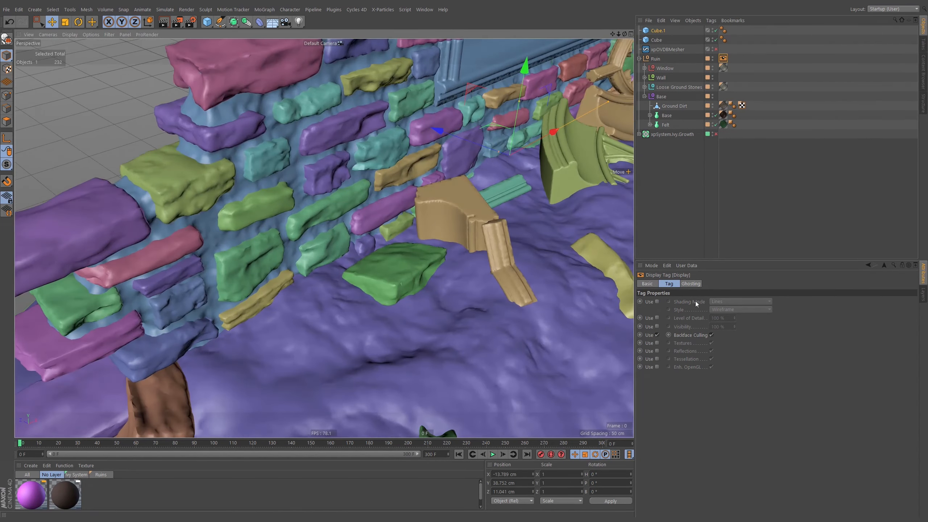
pyautogui.click(657, 302)
pyautogui.click(735, 302)
pyautogui.click(736, 345)
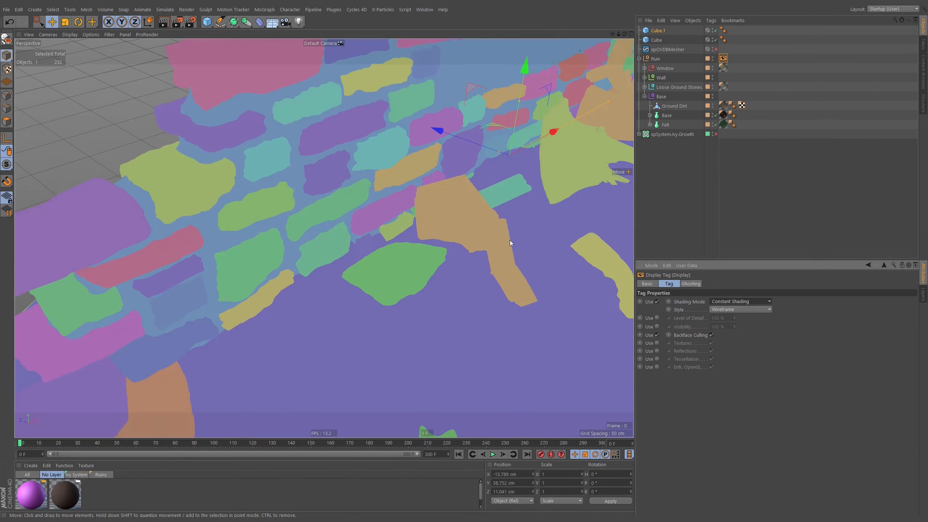
# Step: Move the duplicated cube along X to about -65 cm, under the wall below the window
pyautogui.moveTo(509, 240)
pyautogui.keyDown('alt'); pyautogui.mouseDown()
pyautogui.moveTo(410, 237)
pyautogui.moveTo(531, 199)
pyautogui.moveTo(474, 199)
pyautogui.moveTo(595, 194)
pyautogui.moveTo(572, 235)
pyautogui.moveTo(503, 233)
pyautogui.moveTo(432, 212)
pyautogui.moveTo(426, 236)
pyautogui.moveTo(461, 242)
pyautogui.moveTo(442, 154)
pyautogui.moveTo(472, 162)
pyautogui.moveTo(621, 149)
pyautogui.moveTo(376, 209)
pyautogui.moveTo(538, 200)
pyautogui.moveTo(420, 217)
pyautogui.moveTo(434, 212)
pyautogui.mouseUp(); pyautogui.keyUp('alt')
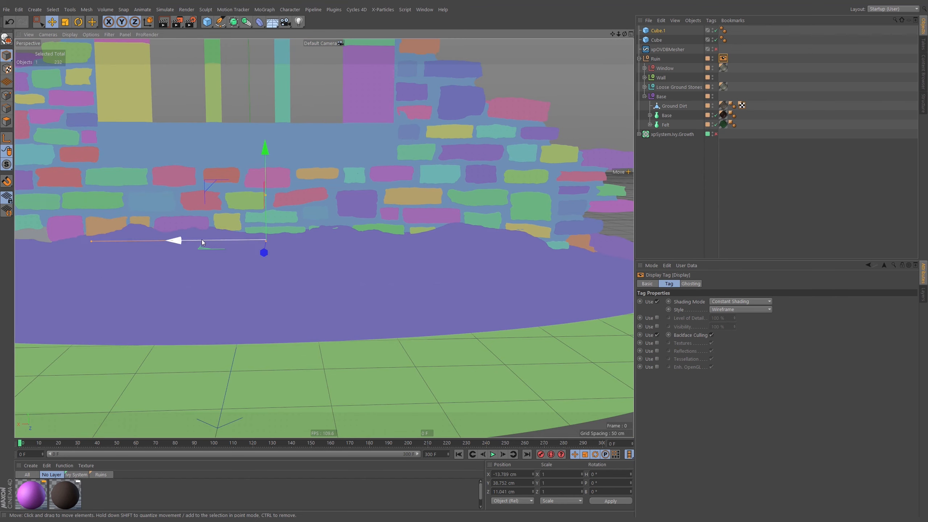
pyautogui.moveTo(202, 241); pyautogui.dragTo(259, 242)
pyautogui.moveTo(39, 243); pyautogui.dragTo(48, 242)
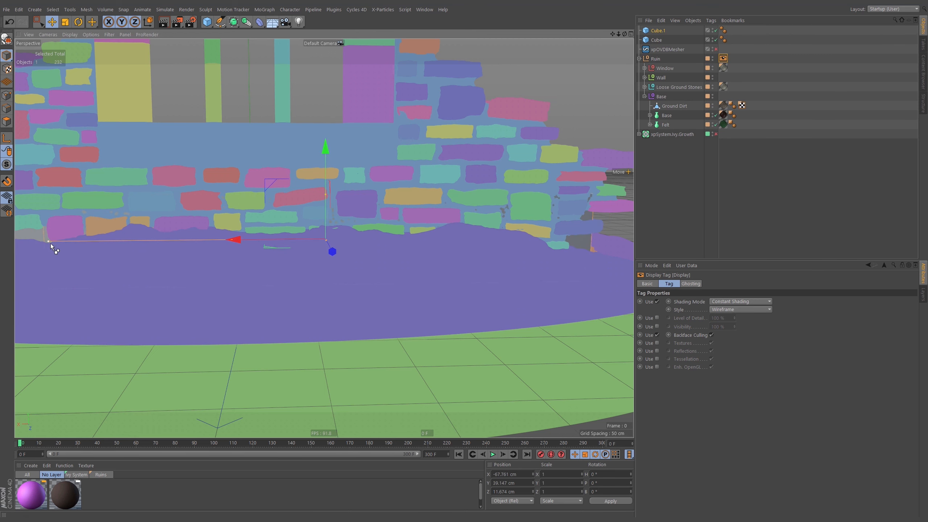
pyautogui.hotkey('ctrl', 'z')
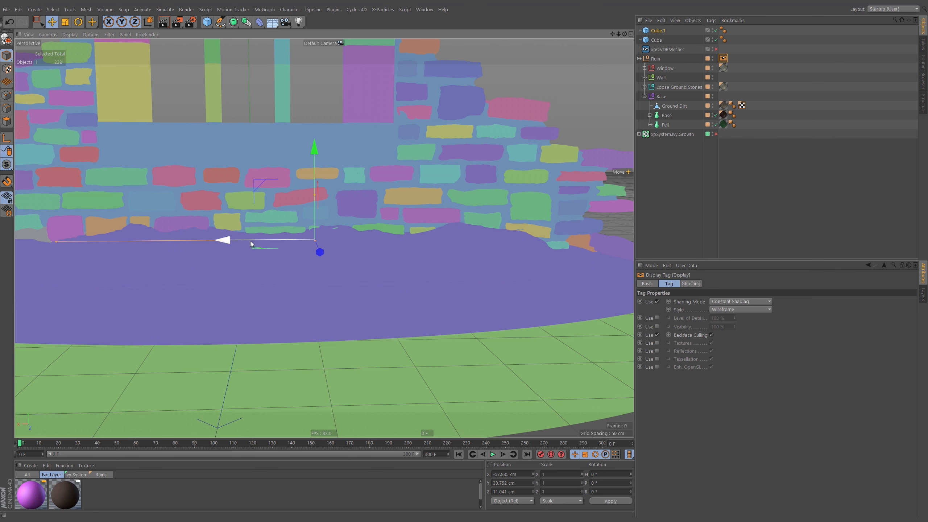
pyautogui.moveTo(250, 241); pyautogui.dragTo(260, 241)
# Step: Inspect both sides and the far end of the wall's foot for gaps that the cubes leave uncovered
pyautogui.keyDown('alt'); pyautogui.moveTo(516, 199); pyautogui.dragTo(479, 209); pyautogui.keyUp('alt')
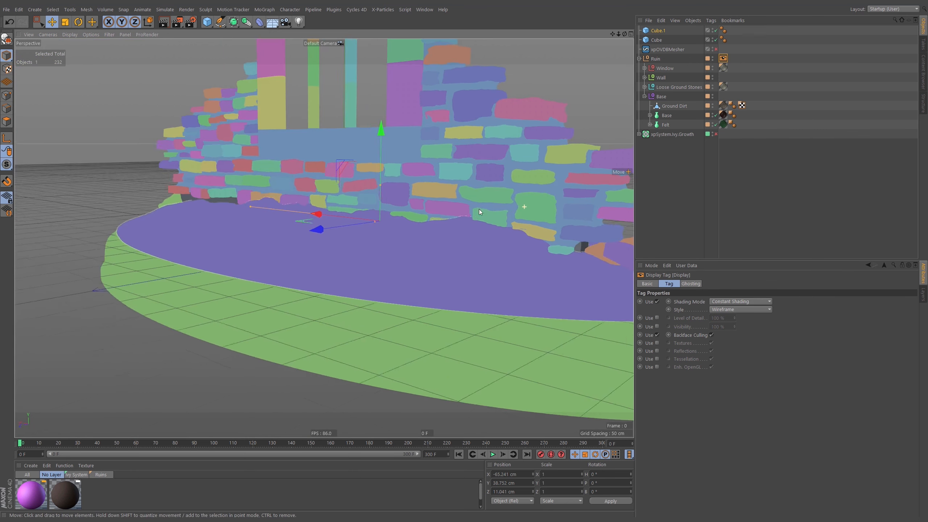
pyautogui.scroll(5, 599, 247)
pyautogui.keyDown('alt'); pyautogui.moveTo(599, 247); pyautogui.dragTo(409, 244); pyautogui.keyUp('alt')
pyautogui.scroll(-3, 542, 226)
pyautogui.scroll(-3, 406, 244)
pyautogui.scroll(-4, 417, 252)
pyautogui.keyDown('alt'); pyautogui.moveTo(417, 252); pyautogui.dragTo(458, 233, button='middle'); pyautogui.keyUp('alt')
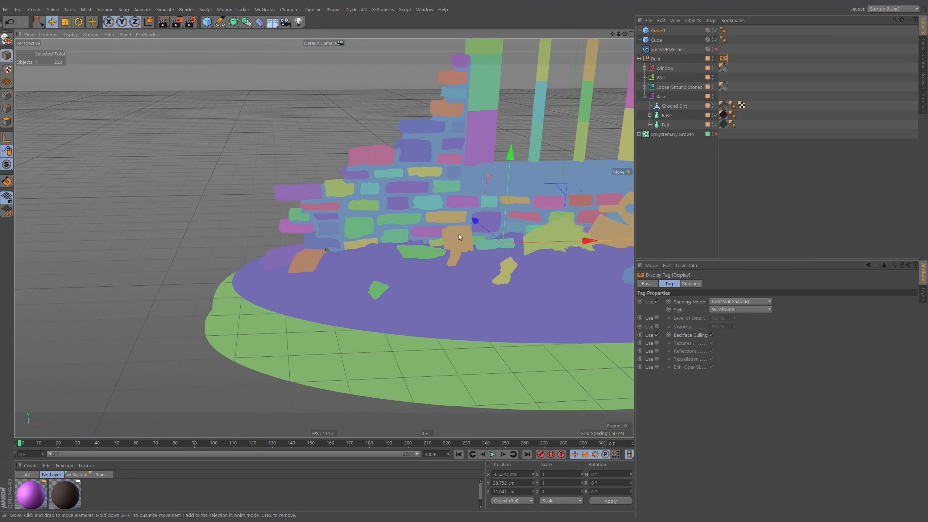
pyautogui.keyDown('alt'); pyautogui.moveTo(458, 234); pyautogui.dragTo(417, 241); pyautogui.keyUp('alt')
# Step: Group the two cubes under a null and rename it Subtract Cubes
pyautogui.click(666, 163)
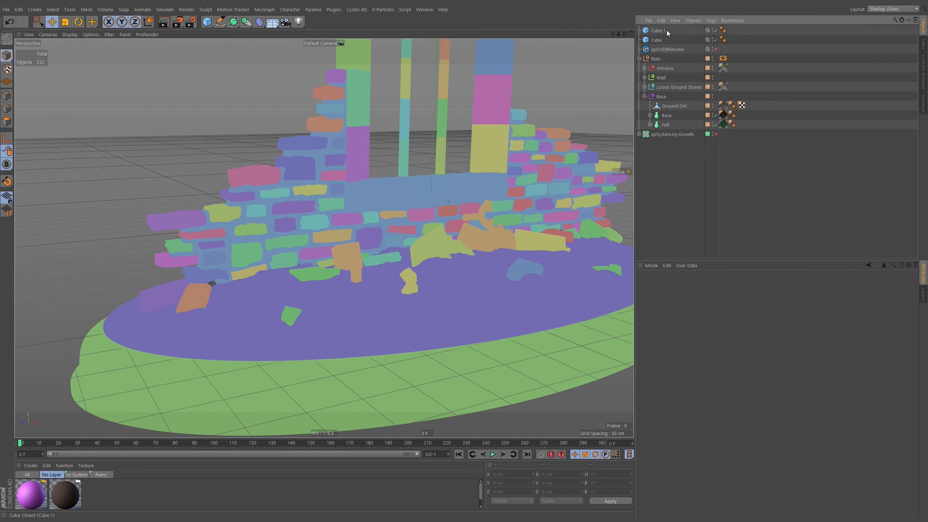
pyautogui.moveTo(657, 34); pyautogui.dragTo(661, 38)
pyautogui.hotkey('alt', 'g')
pyautogui.doubleClick(660, 30)
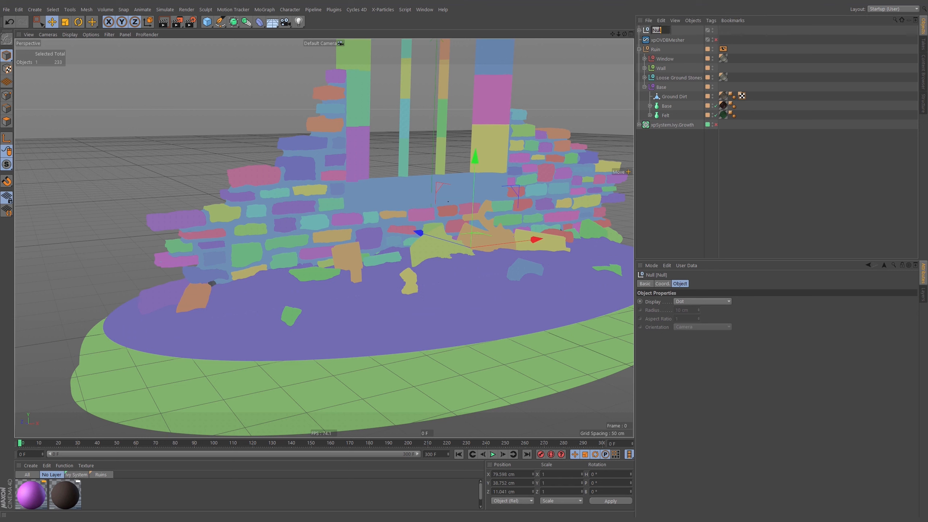
pyautogui.write('Cu')
pyautogui.press('BackSpace')
pyautogui.press('BackSpace')
pyautogui.write('S')
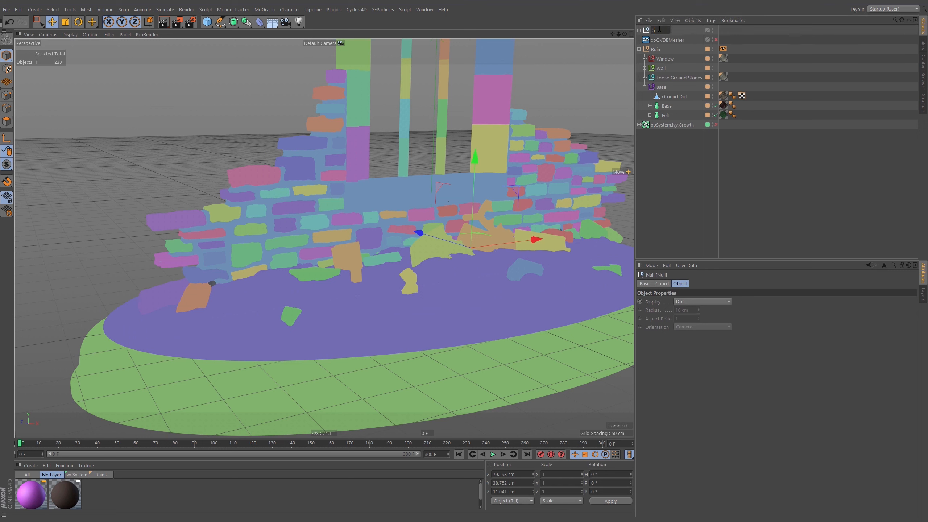
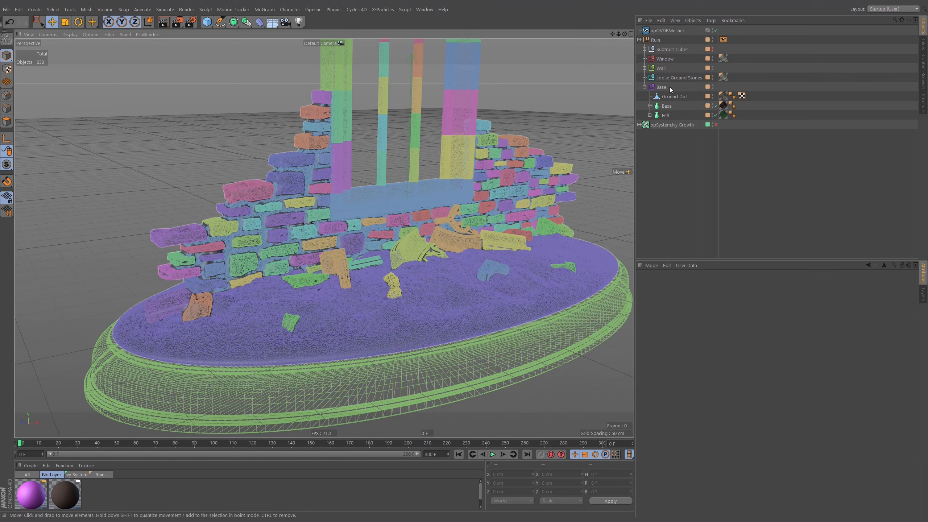
# Step: Hide the Ruin group and inspect the OpenVDB mesh of the wall and ground
pyautogui.keyDown('alt'); pyautogui.click(712, 39); pyautogui.keyUp('alt')
pyautogui.keyDown('alt'); pyautogui.moveTo(276, 257); pyautogui.dragTo(319, 246, button='right'); pyautogui.keyUp('alt')
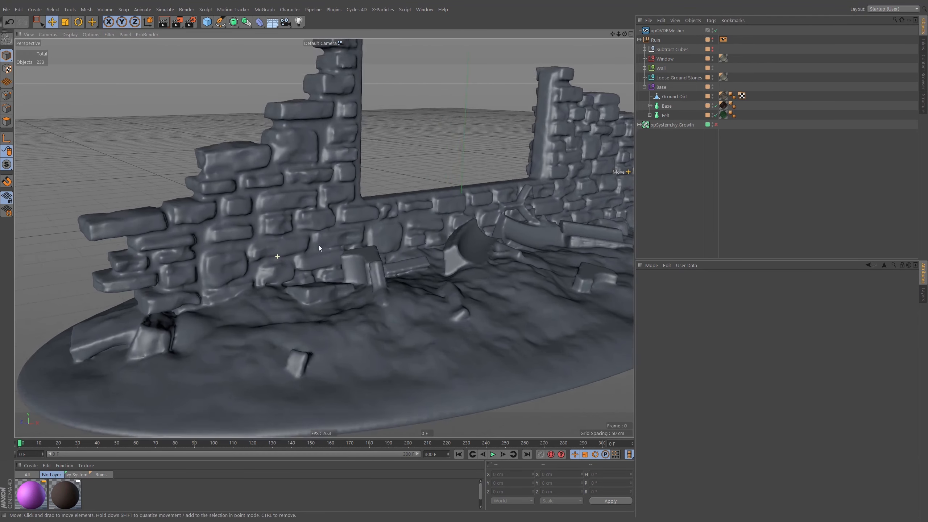
# Step: Inspect the hollow interior of the wall mesh from under the ground
pyautogui.moveTo(326, 252)
pyautogui.keyDown('alt'); pyautogui.mouseDown()
pyautogui.moveTo(423, 234)
pyautogui.moveTo(418, 213)
pyautogui.moveTo(411, 235)
pyautogui.moveTo(341, 251)
pyautogui.mouseUp(); pyautogui.keyUp('alt')
pyautogui.keyDown('alt'); pyautogui.moveTo(341, 251); pyautogui.dragTo(401, 240, button='right'); pyautogui.keyUp('alt')
pyautogui.keyDown('alt'); pyautogui.moveTo(403, 242); pyautogui.dragTo(534, 253); pyautogui.keyUp('alt')
pyautogui.keyDown('alt'); pyautogui.moveTo(399, 247); pyautogui.dragTo(402, 241, button='right'); pyautogui.keyUp('alt')
pyautogui.keyDown('alt'); pyautogui.moveTo(401, 241); pyautogui.dragTo(368, 261); pyautogui.keyUp('alt')
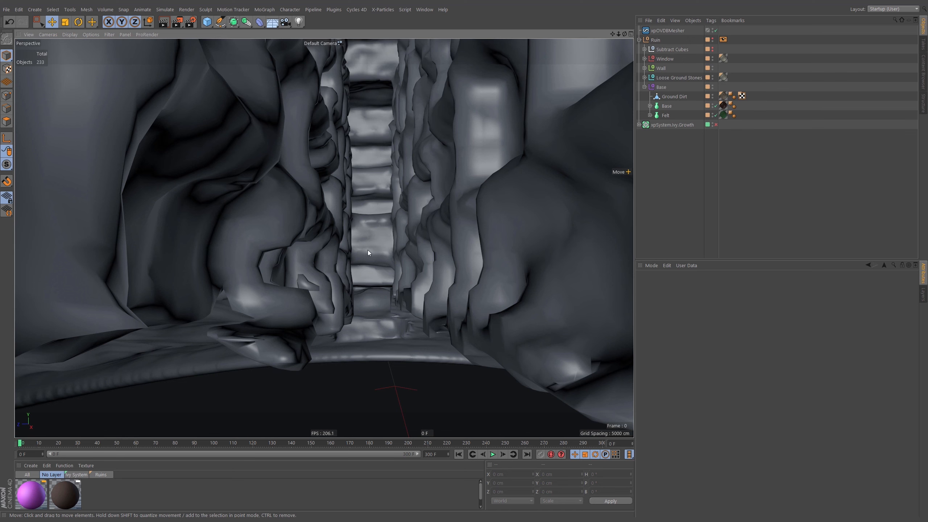
pyautogui.keyDown('alt'); pyautogui.moveTo(369, 251); pyautogui.dragTo(386, 228); pyautogui.keyUp('alt')
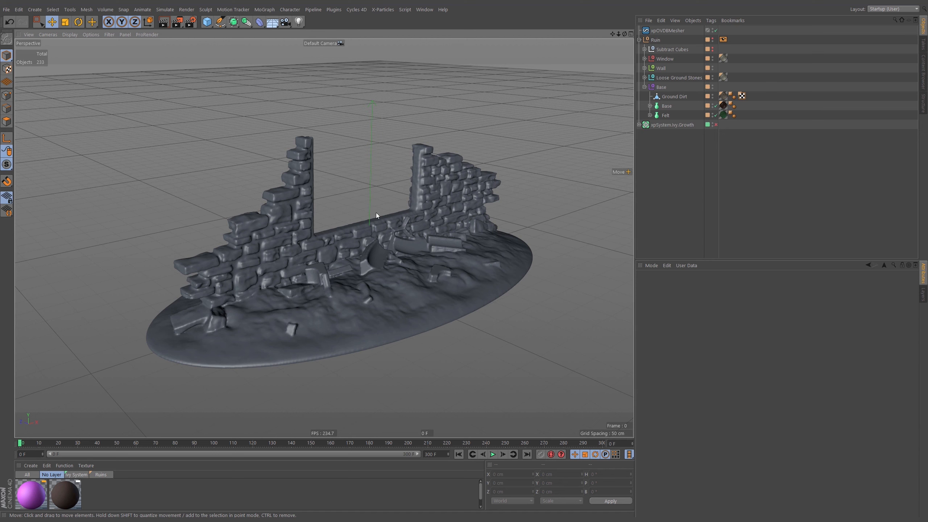
# Step: Re-enable the Window source in the OpenVDB Mesher and inspect the resulting mesh around the frame and inside the wall
pyautogui.click(670, 29)
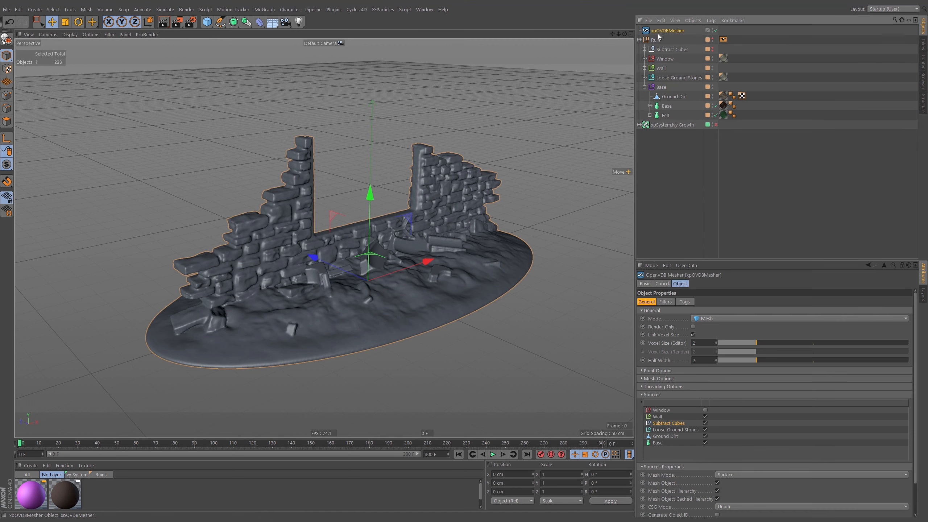
pyautogui.click(705, 409)
pyautogui.click(525, 198)
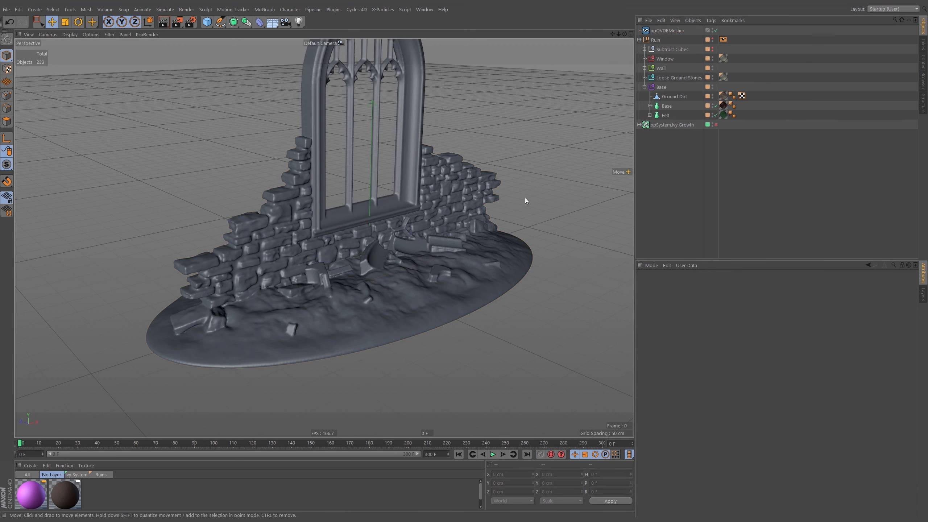
pyautogui.keyDown('alt'); pyautogui.moveTo(406, 244); pyautogui.dragTo(392, 209); pyautogui.keyUp('alt')
pyautogui.keyDown('alt'); pyautogui.moveTo(330, 204); pyautogui.dragTo(595, 185, button='right'); pyautogui.keyUp('alt')
pyautogui.keyDown('alt'); pyautogui.moveTo(380, 247); pyautogui.dragTo(428, 243); pyautogui.keyUp('alt')
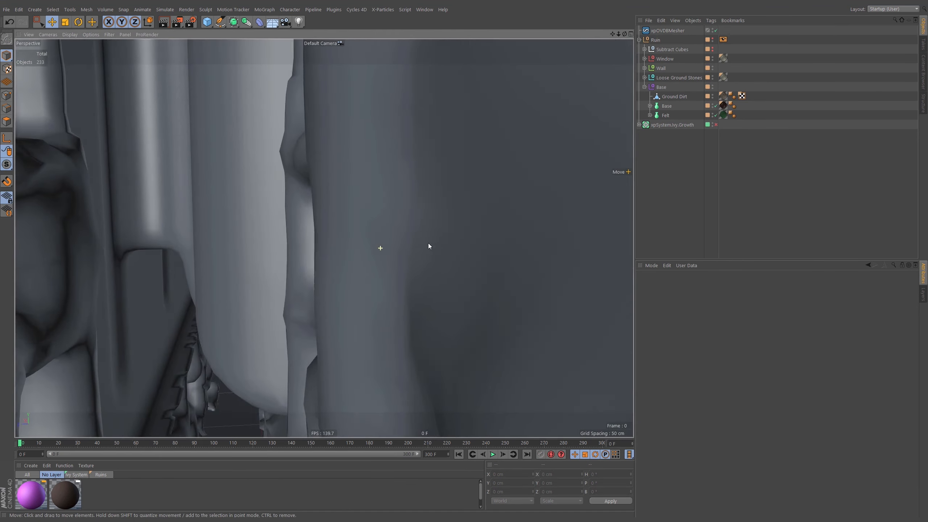
pyautogui.keyDown('alt'); pyautogui.moveTo(274, 254); pyautogui.dragTo(362, 204, button='middle'); pyautogui.keyUp('alt')
pyautogui.keyDown('alt'); pyautogui.moveTo(266, 275); pyautogui.dragTo(380, 227); pyautogui.keyUp('alt')
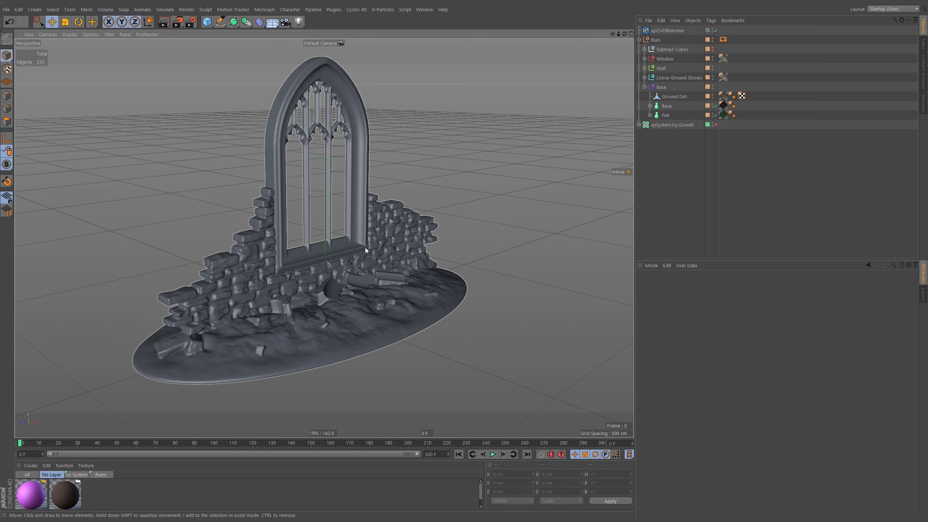
# Step: Convert the xpOVDBMesher into an editable polygon object
pyautogui.click(666, 30)
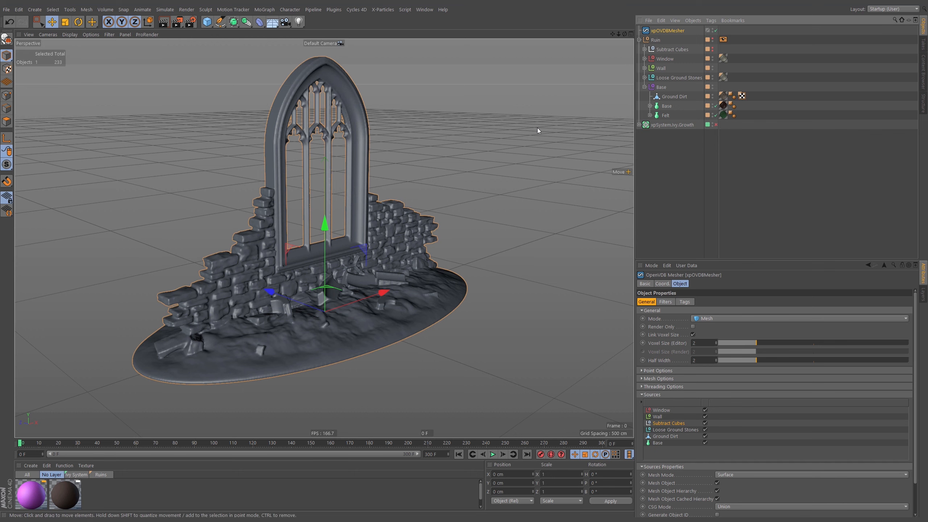
pyautogui.press('c')
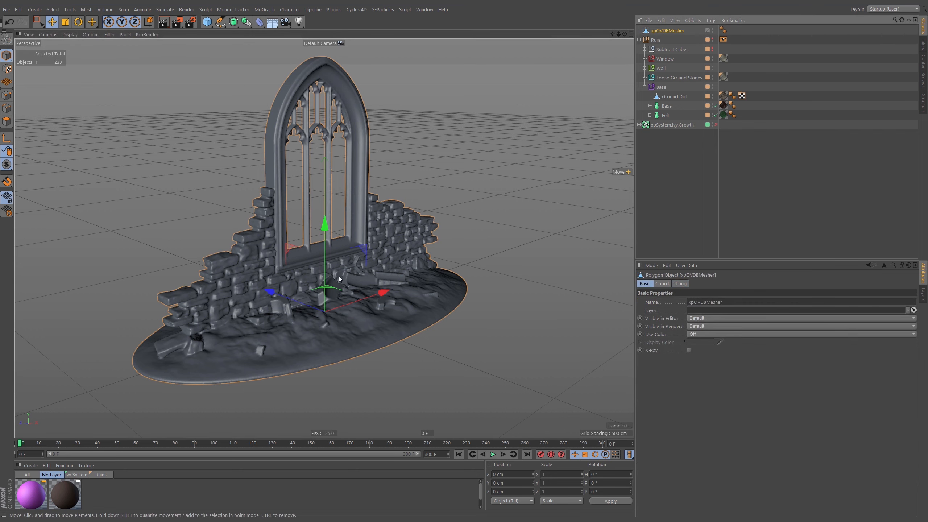
pyautogui.keyDown('alt'); pyautogui.moveTo(339, 279); pyautogui.dragTo(383, 284); pyautogui.keyUp('alt')
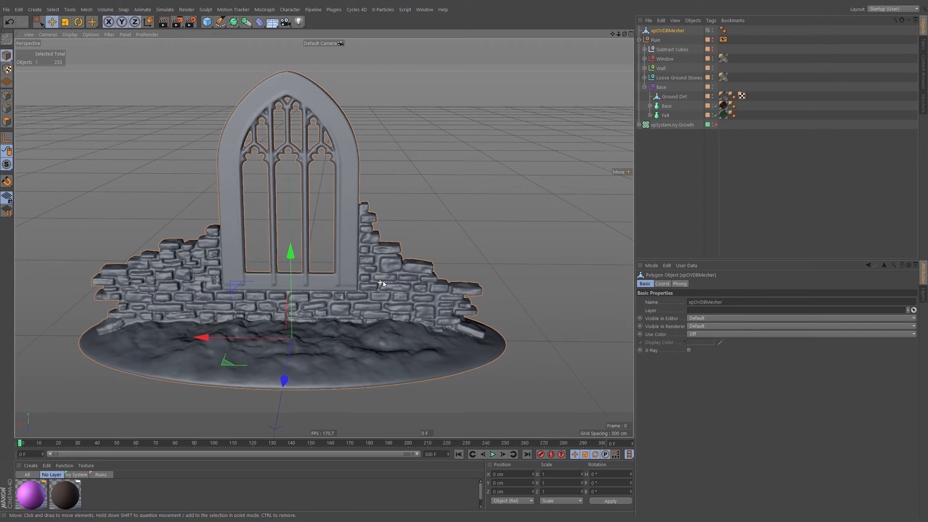
pyautogui.keyDown('alt'); pyautogui.moveTo(383, 282); pyautogui.dragTo(405, 285, button='middle'); pyautogui.keyUp('alt')
# Step: Examine the converted mesh's polygon layout on the stones, the window frame and the ground in polygon mode
pyautogui.click(6, 123)
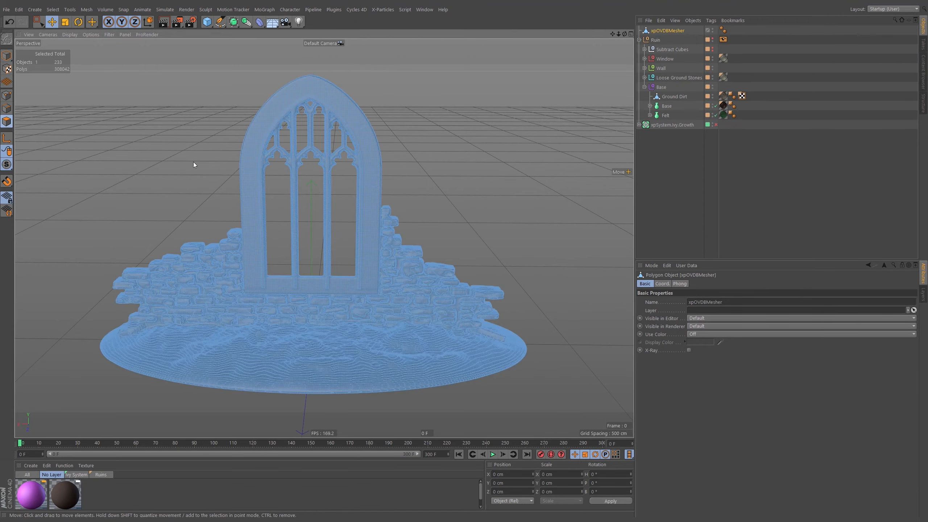
pyautogui.keyDown('alt'); pyautogui.moveTo(404, 273); pyautogui.dragTo(461, 241, button='right'); pyautogui.keyUp('alt')
pyautogui.keyDown('alt'); pyautogui.moveTo(401, 262); pyautogui.dragTo(393, 219); pyautogui.keyUp('alt')
pyautogui.keyDown('alt'); pyautogui.moveTo(393, 219); pyautogui.dragTo(377, 252, button='right'); pyautogui.keyUp('alt')
pyautogui.keyDown('alt'); pyautogui.moveTo(376, 252); pyautogui.dragTo(324, 238); pyautogui.keyUp('alt')
pyautogui.scroll(5, 358, 266)
pyautogui.keyDown('alt'); pyautogui.moveTo(359, 265); pyautogui.dragTo(346, 204); pyautogui.keyUp('alt')
pyautogui.scroll(-6, 392, 153)
pyautogui.scroll(4, 360, 211)
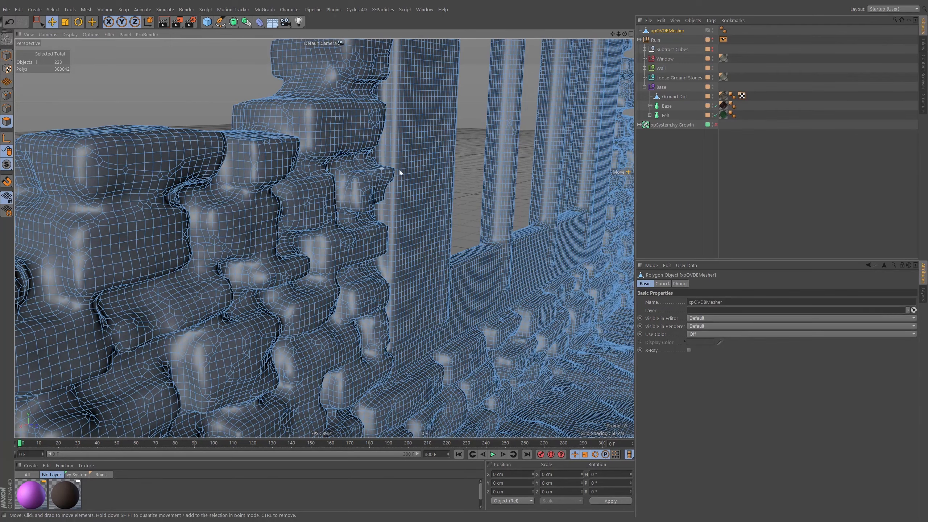
pyautogui.scroll(-5, 373, 199)
pyautogui.keyDown('alt'); pyautogui.moveTo(317, 244); pyautogui.dragTo(315, 212, button='middle'); pyautogui.keyUp('alt')
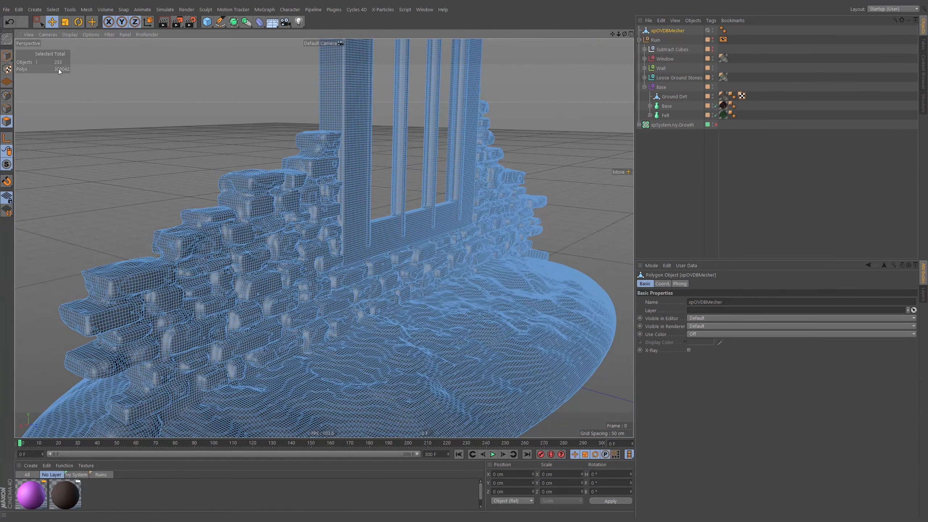
# Step: Review the viewport's HUD options for total and selected polygons, and inspect the mesh density on the wall
pyautogui.hotkey('shift', 'v')
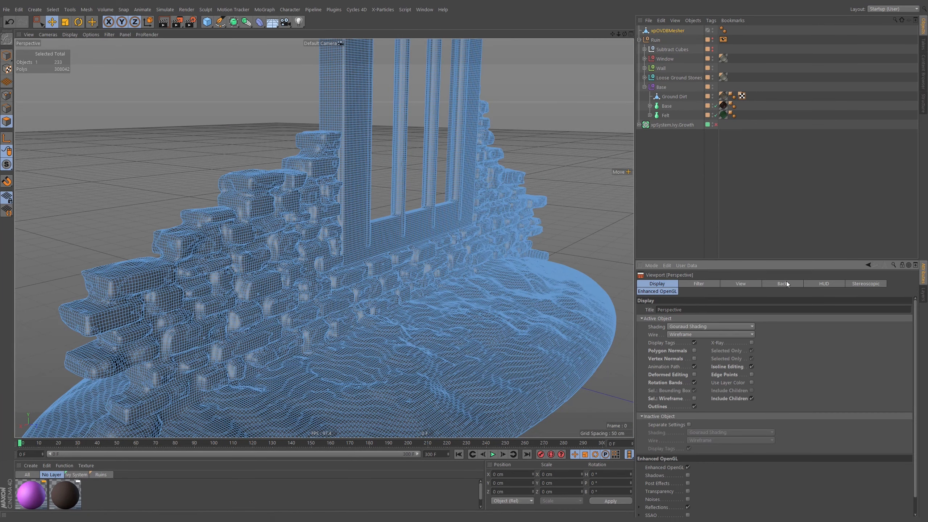
pyautogui.click(823, 285)
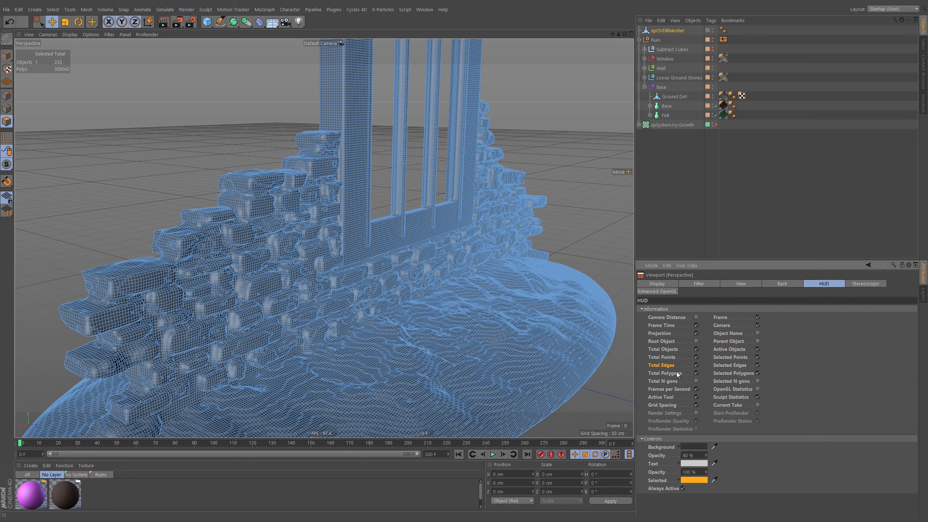
pyautogui.click(738, 373)
pyautogui.keyDown('alt'); pyautogui.moveTo(166, 165); pyautogui.dragTo(363, 193); pyautogui.keyUp('alt')
pyautogui.keyDown('alt'); pyautogui.moveTo(367, 190); pyautogui.dragTo(355, 200, button='right'); pyautogui.keyUp('alt')
pyautogui.moveTo(357, 203)
pyautogui.keyDown('alt'); pyautogui.mouseDown()
pyautogui.moveTo(366, 206)
pyautogui.moveTo(354, 204)
pyautogui.mouseUp(); pyautogui.keyUp('alt')
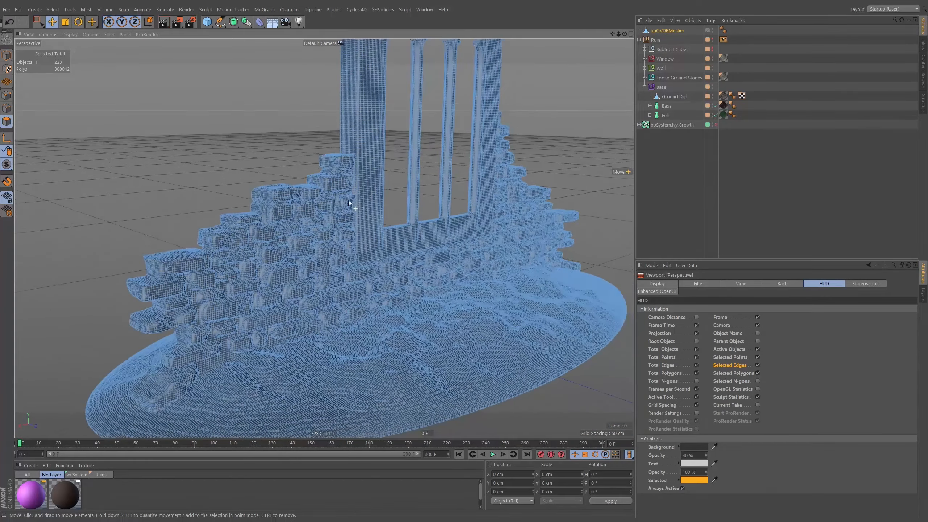
pyautogui.keyDown('alt'); pyautogui.moveTo(338, 189); pyautogui.dragTo(361, 184, button='right'); pyautogui.keyUp('alt')
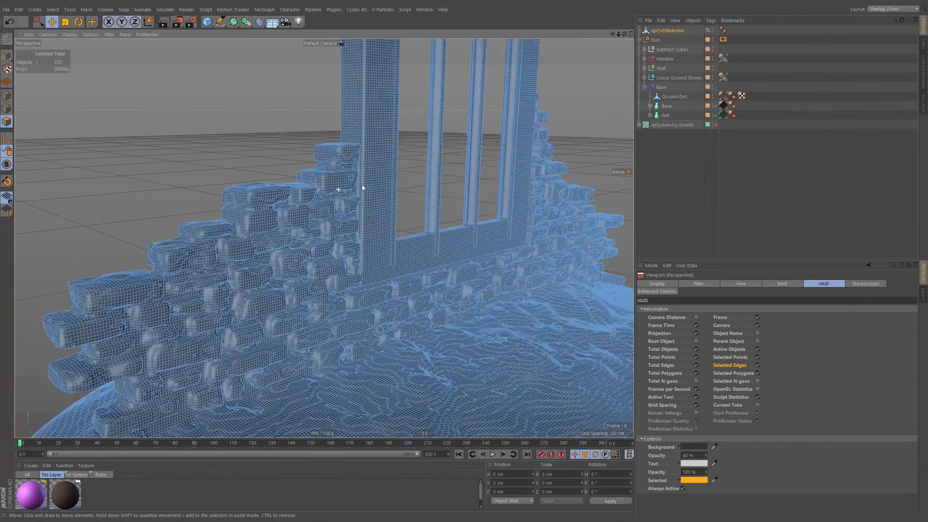
# Step: Return to model mode and detach the sculpting Brushes list as a floating palette at the viewport's edge
pyautogui.click(6, 55)
pyautogui.click(205, 10)
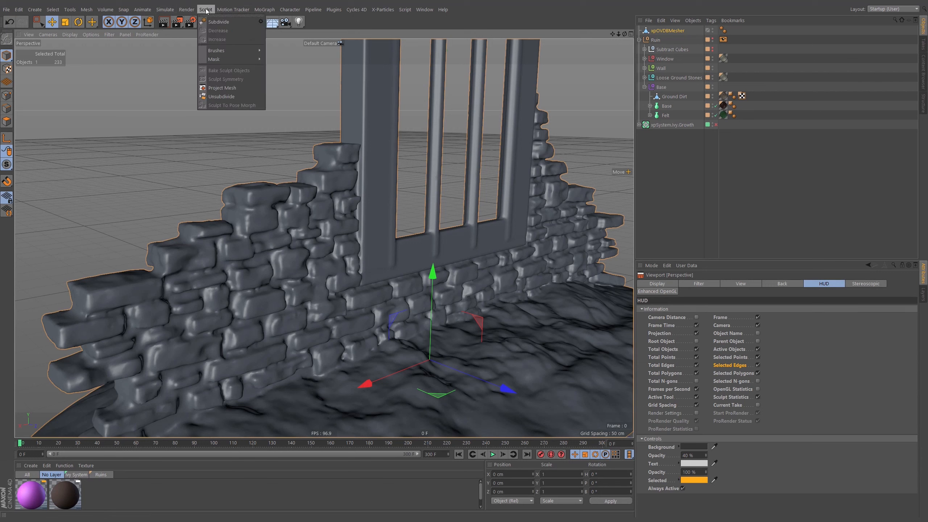
pyautogui.moveTo(217, 49)
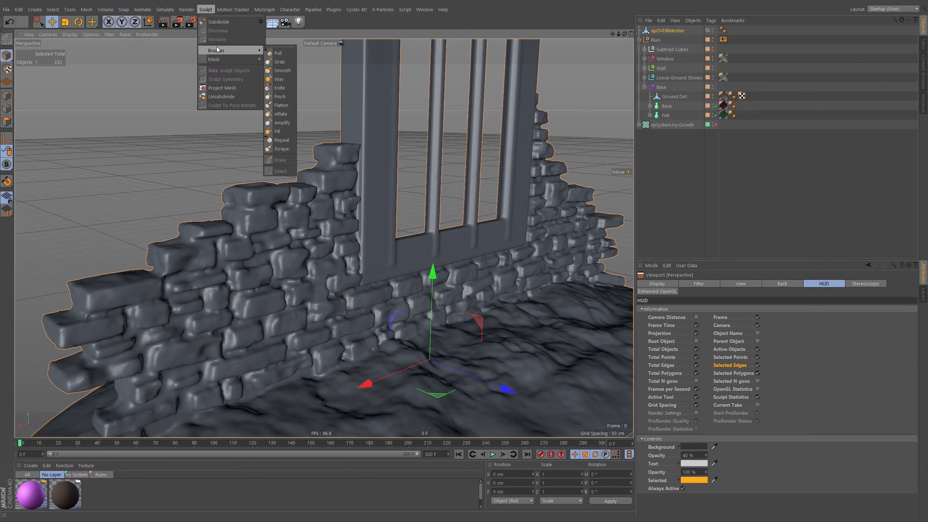
pyautogui.click(280, 46)
pyautogui.moveTo(279, 35)
pyautogui.mouseDown()
pyautogui.moveTo(380, 60)
pyautogui.moveTo(620, 47)
pyautogui.mouseUp()
pyautogui.keyDown('alt'); pyautogui.moveTo(463, 169); pyautogui.dragTo(419, 235); pyautogui.keyUp('alt')
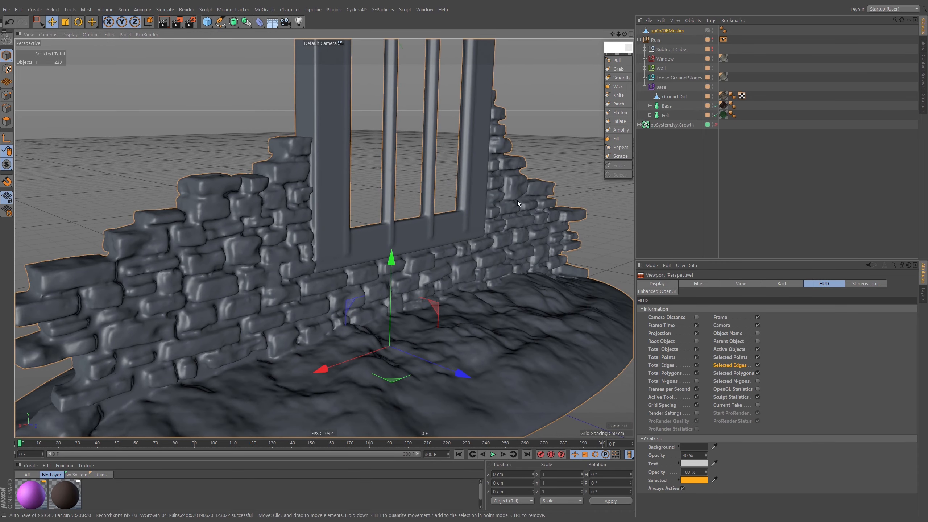
# Step: Examine the modelling Brush tool's Smooth mode options in polygon mode, and return to model mode
pyautogui.press('m')
pyautogui.press('c')
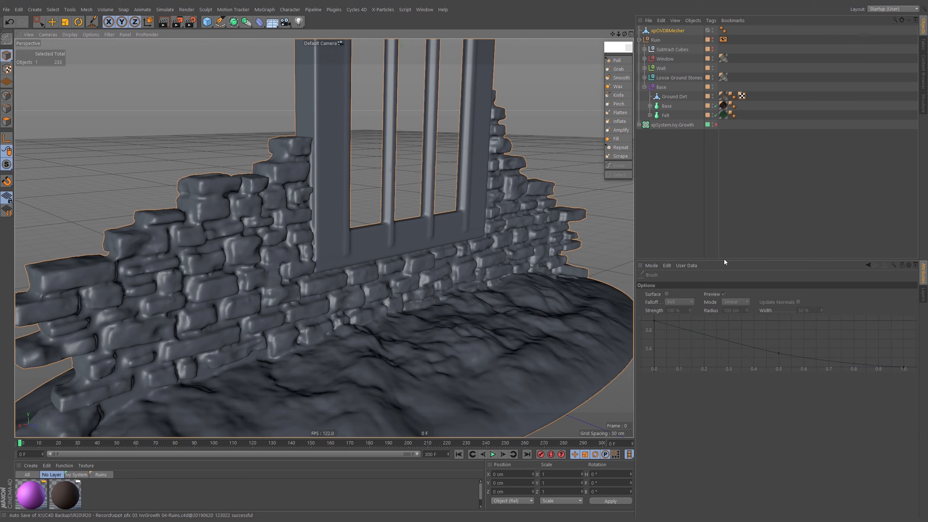
pyautogui.click(6, 123)
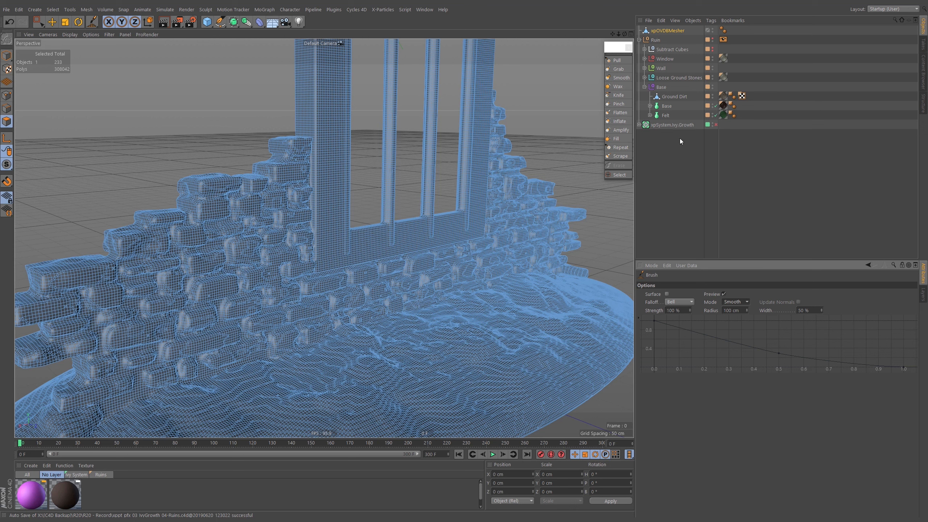
pyautogui.click(6, 55)
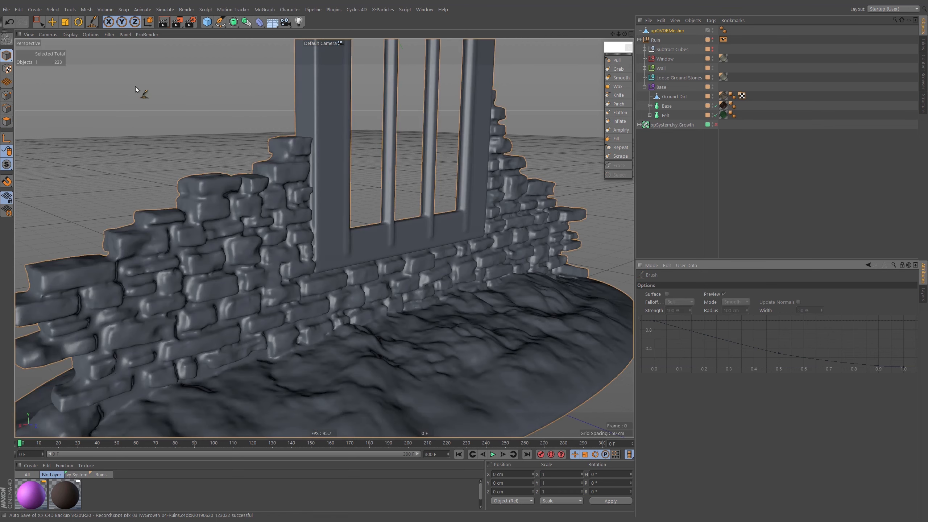
# Step: Smooth away the brick relief on the wall's rear face beside the window with the sculpt Smooth brush at size 30
pyautogui.click(620, 77)
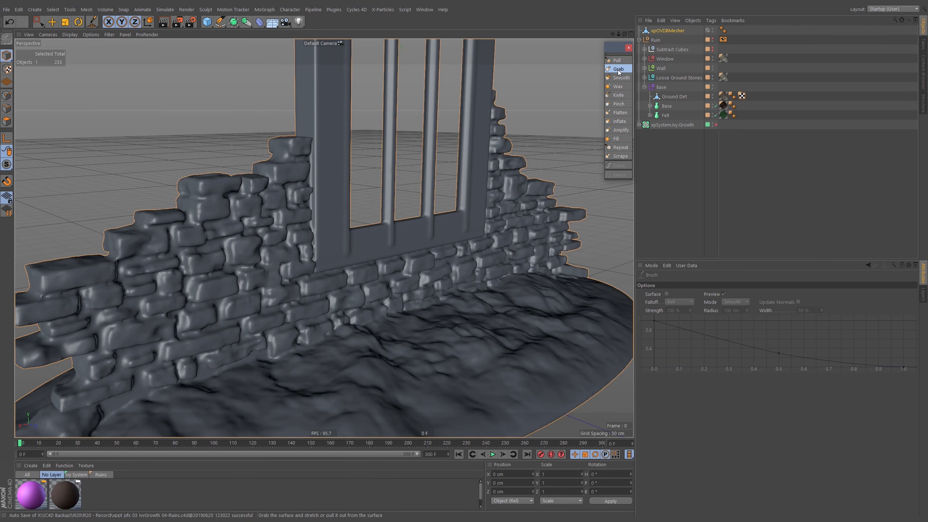
pyautogui.moveTo(260, 240)
pyautogui.mouseDown()
pyautogui.moveTo(258, 280)
pyautogui.moveTo(212, 305)
pyautogui.mouseUp()
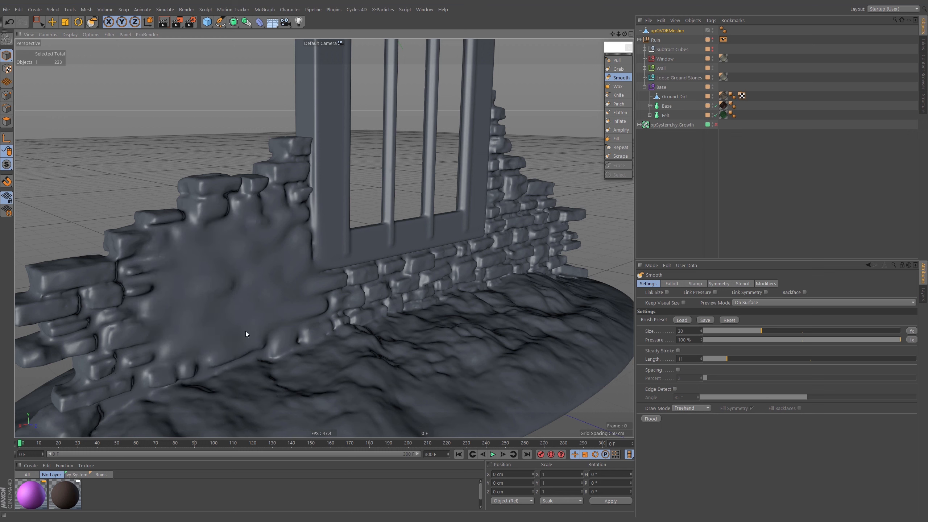
pyautogui.moveTo(245, 333); pyautogui.dragTo(303, 322)
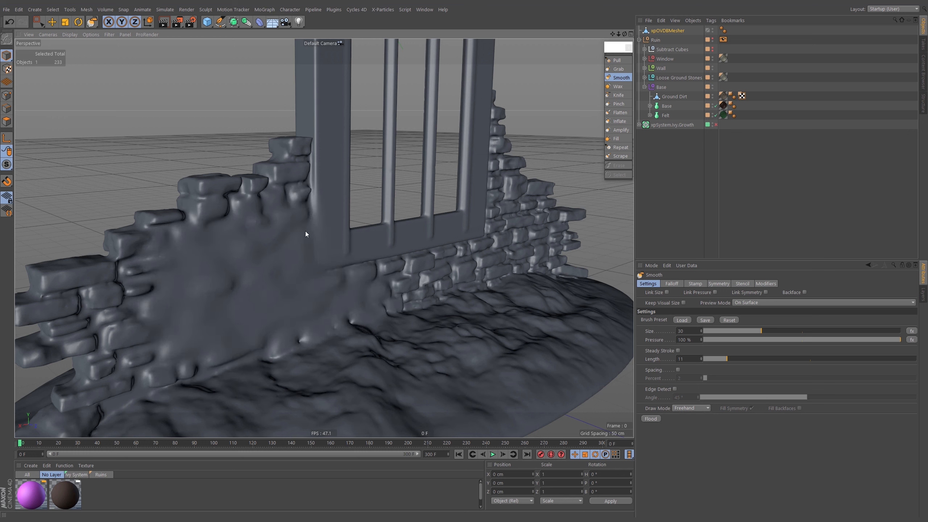
# Step: Reduce the Smooth brush to about size 7.4 and smooth the bricks along the window frame and toward the wall's broken end
pyautogui.moveTo(311, 198)
pyautogui.keyDown('alt'); pyautogui.mouseDown()
pyautogui.moveTo(441, 201)
pyautogui.moveTo(306, 199)
pyautogui.mouseUp(); pyautogui.keyUp('alt')
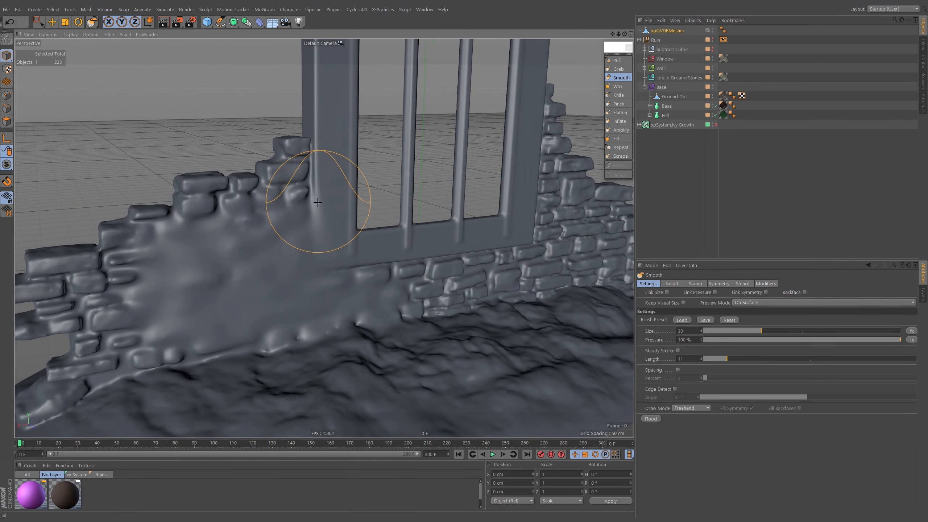
pyautogui.moveTo(320, 199); pyautogui.dragTo(293, 202, button='middle')
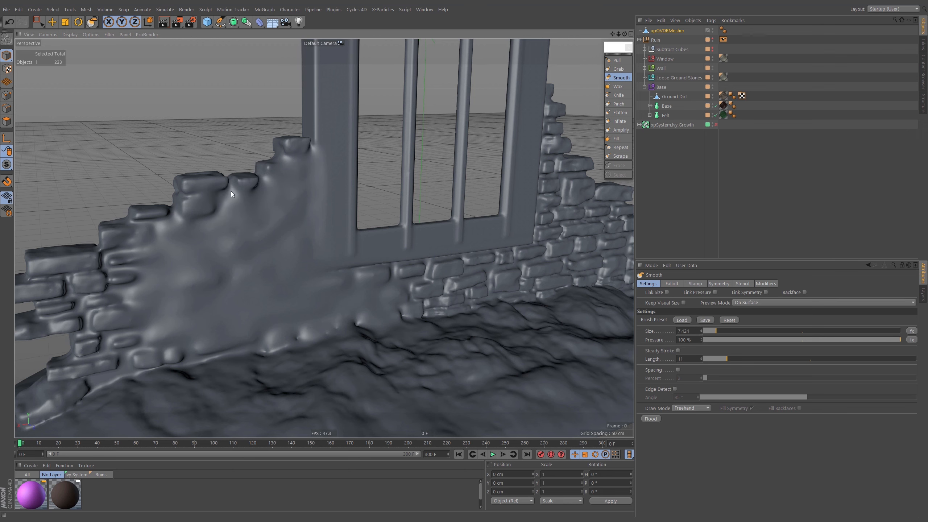
pyautogui.keyDown('alt'); pyautogui.moveTo(216, 217); pyautogui.dragTo(326, 205); pyautogui.keyUp('alt')
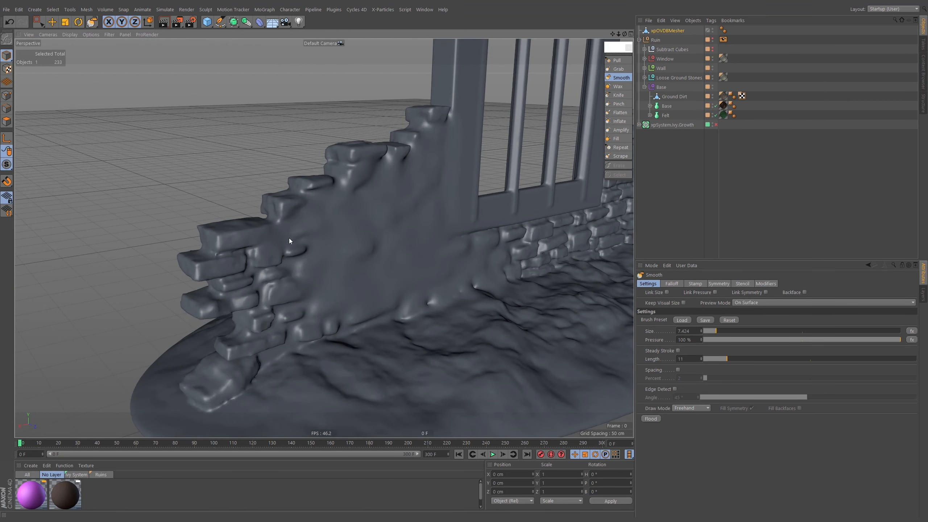
pyautogui.moveTo(311, 253)
pyautogui.keyDown('alt'); pyautogui.mouseDown()
pyautogui.moveTo(350, 216)
pyautogui.moveTo(288, 236)
pyautogui.mouseUp(); pyautogui.keyUp('alt')
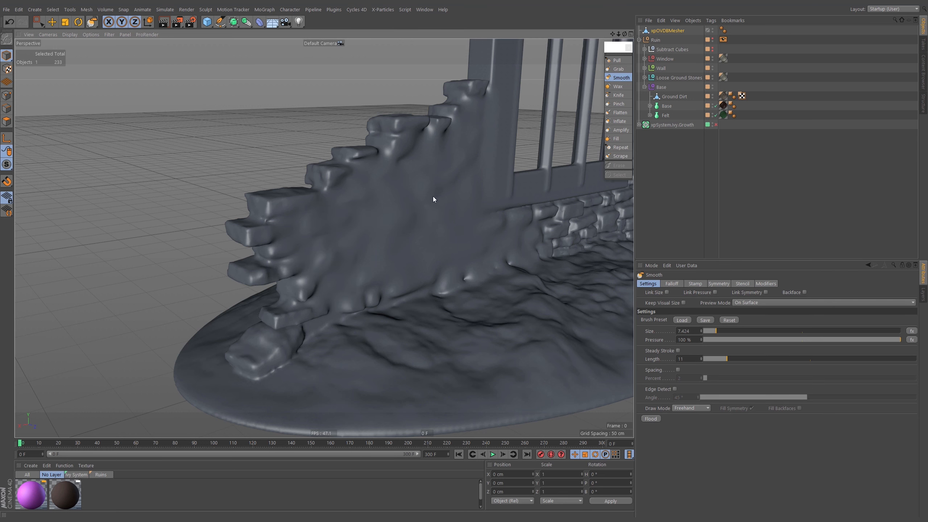
# Step: Enlarge the Smooth brush to about size 13.1 and smooth the wall's foot, the stretch below the window and the opposite side's bricks
pyautogui.keyDown('alt'); pyautogui.moveTo(344, 265); pyautogui.dragTo(323, 238, button='middle'); pyautogui.keyUp('alt')
pyautogui.moveTo(321, 283); pyautogui.dragTo(333, 283, button='middle')
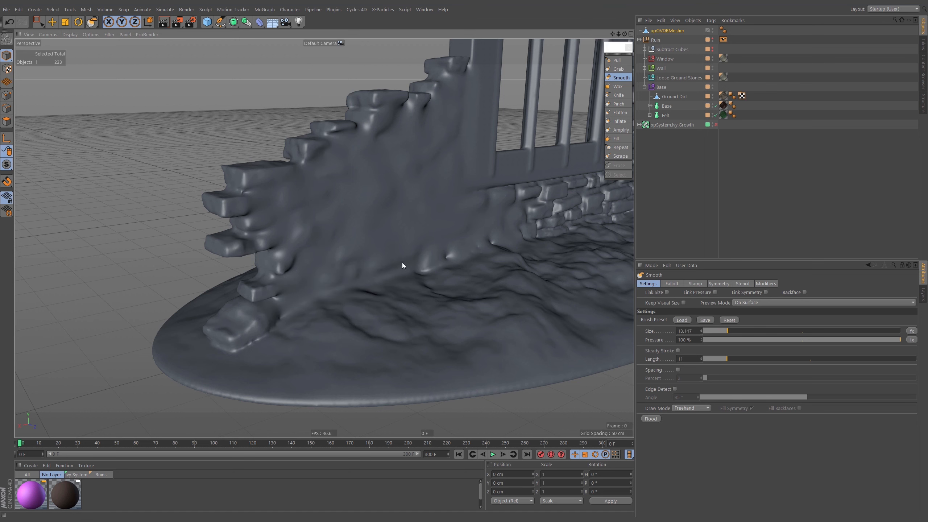
pyautogui.moveTo(358, 273)
pyautogui.keyDown('alt'); pyautogui.mouseDown()
pyautogui.moveTo(481, 266)
pyautogui.moveTo(528, 285)
pyautogui.moveTo(336, 267)
pyautogui.moveTo(489, 240)
pyautogui.moveTo(351, 244)
pyautogui.moveTo(364, 210)
pyautogui.moveTo(463, 211)
pyautogui.moveTo(432, 204)
pyautogui.moveTo(469, 202)
pyautogui.moveTo(278, 265)
pyautogui.mouseUp(); pyautogui.keyUp('alt')
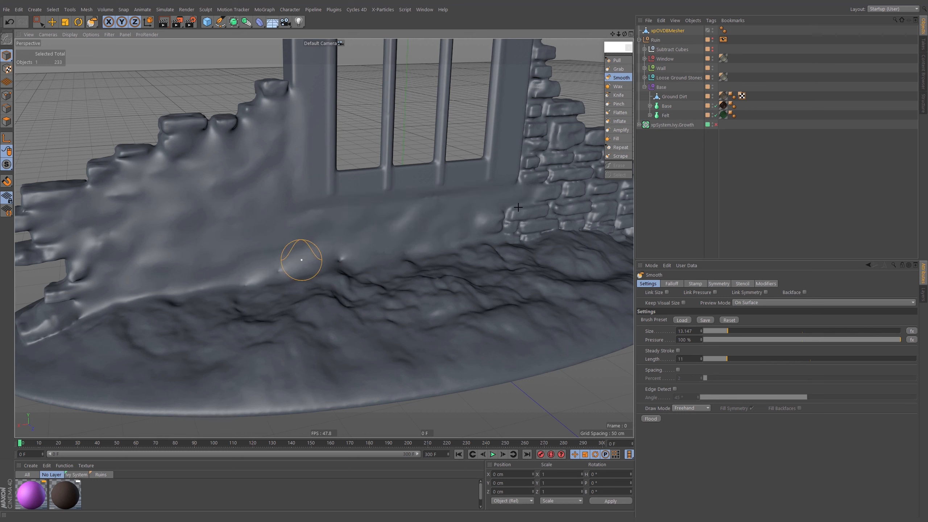
pyautogui.moveTo(556, 222)
pyautogui.keyDown('alt'); pyautogui.mouseDown(button='middle')
pyautogui.moveTo(402, 244)
pyautogui.moveTo(367, 265)
pyautogui.mouseUp(button='middle'); pyautogui.keyUp('alt')
pyautogui.moveTo(366, 266)
pyautogui.mouseDown()
pyautogui.moveTo(288, 269)
pyautogui.moveTo(375, 268)
pyautogui.mouseUp()
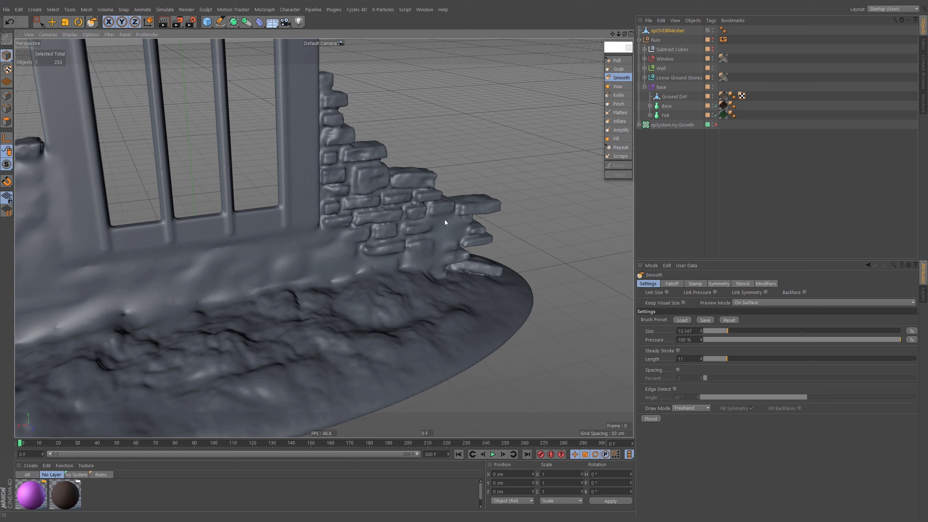
pyautogui.moveTo(426, 209); pyautogui.dragTo(430, 226)
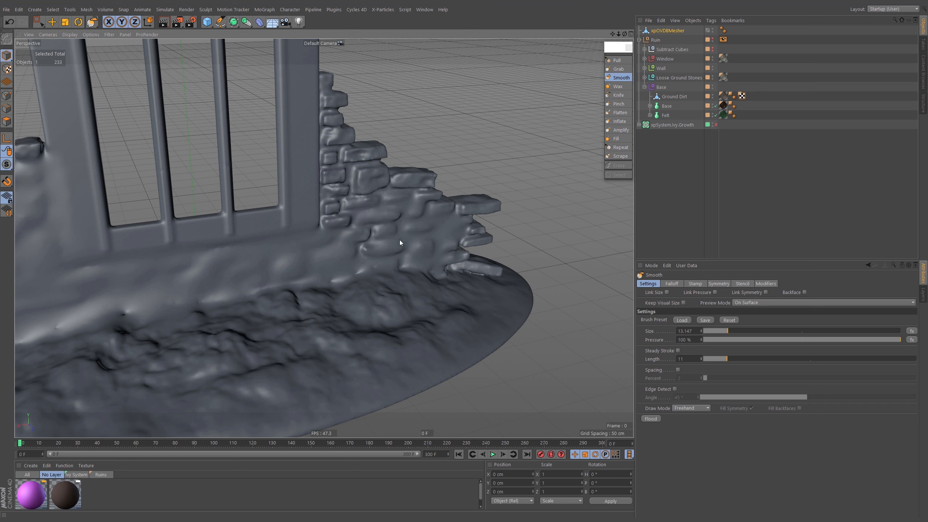
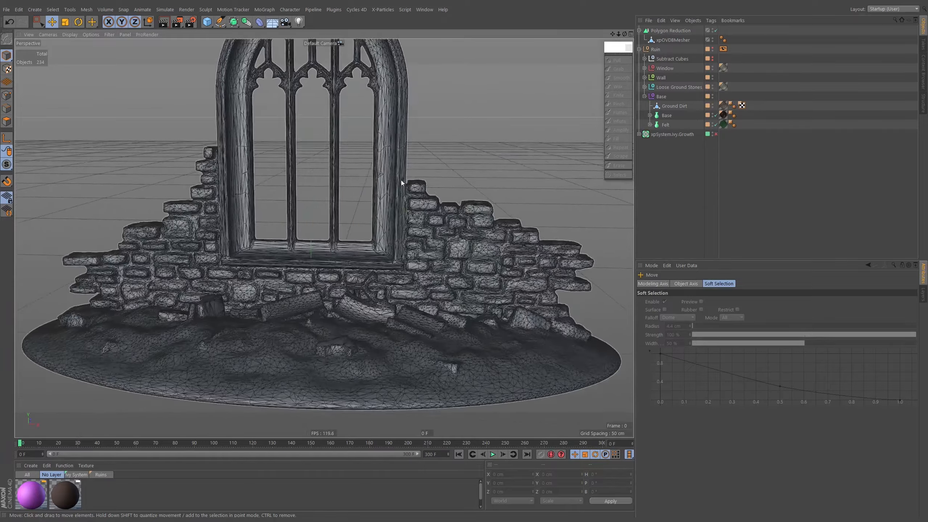
# Step: Inspect the polygon-reduced ruin mesh around the window arch and the smoothed rear wall
pyautogui.keyDown('alt'); pyautogui.moveTo(401, 180); pyautogui.dragTo(383, 284, button='middle'); pyautogui.keyUp('alt')
pyautogui.keyDown('alt'); pyautogui.moveTo(366, 179); pyautogui.dragTo(275, 170); pyautogui.keyUp('alt')
pyautogui.keyDown('alt'); pyautogui.moveTo(502, 215); pyautogui.dragTo(428, 195, button='middle'); pyautogui.keyUp('alt')
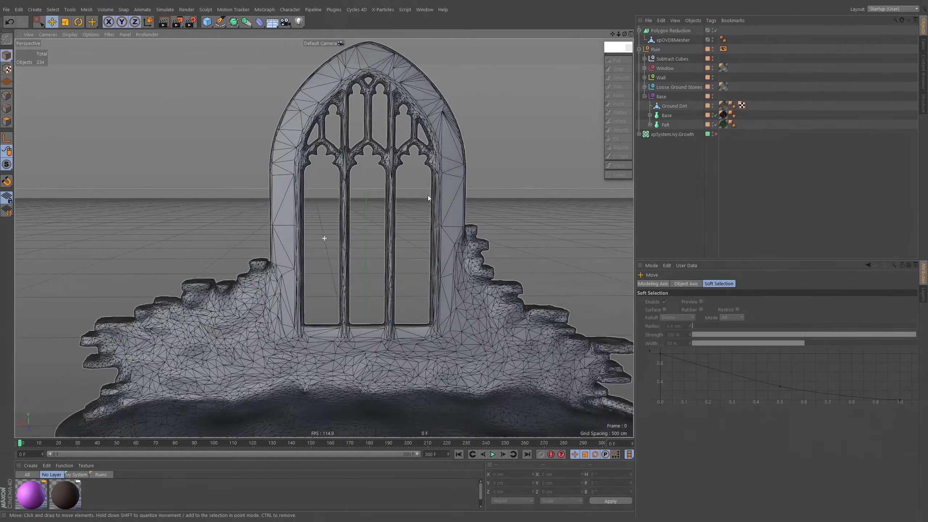
# Step: Inspect the reduced mesh across the ground mound, the rear wall and the brick and rubble front
pyautogui.keyDown('alt'); pyautogui.moveTo(470, 287); pyautogui.dragTo(475, 270, button='right'); pyautogui.keyUp('alt')
pyautogui.keyDown('alt'); pyautogui.moveTo(462, 283); pyautogui.dragTo(419, 223, button='middle'); pyautogui.keyUp('alt')
pyautogui.keyDown('alt'); pyautogui.moveTo(418, 224); pyautogui.dragTo(411, 250, button='right'); pyautogui.keyUp('alt')
pyautogui.keyDown('alt'); pyautogui.moveTo(412, 250); pyautogui.dragTo(413, 263); pyautogui.keyUp('alt')
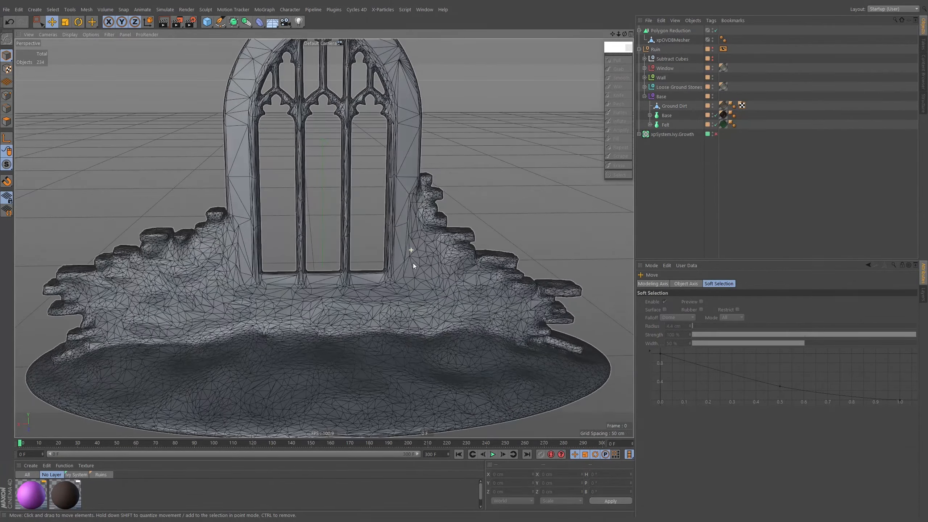
pyautogui.keyDown('alt'); pyautogui.moveTo(425, 250); pyautogui.dragTo(413, 255, button='right'); pyautogui.keyUp('alt')
pyautogui.keyDown('alt'); pyautogui.moveTo(406, 251); pyautogui.dragTo(468, 244); pyautogui.keyUp('alt')
pyautogui.keyDown('alt'); pyautogui.moveTo(325, 238); pyautogui.dragTo(501, 227); pyautogui.keyUp('alt')
pyautogui.keyDown('alt'); pyautogui.moveTo(501, 227); pyautogui.dragTo(475, 216, button='right'); pyautogui.keyUp('alt')
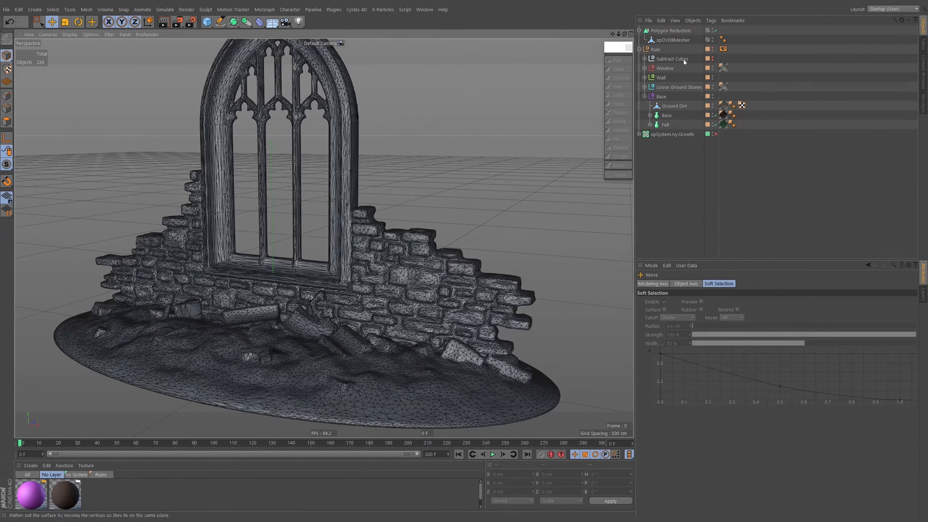
# Step: Check the Polygon Reduction generator's triangle count and examine the mesh density on the window tracery
pyautogui.click(670, 30)
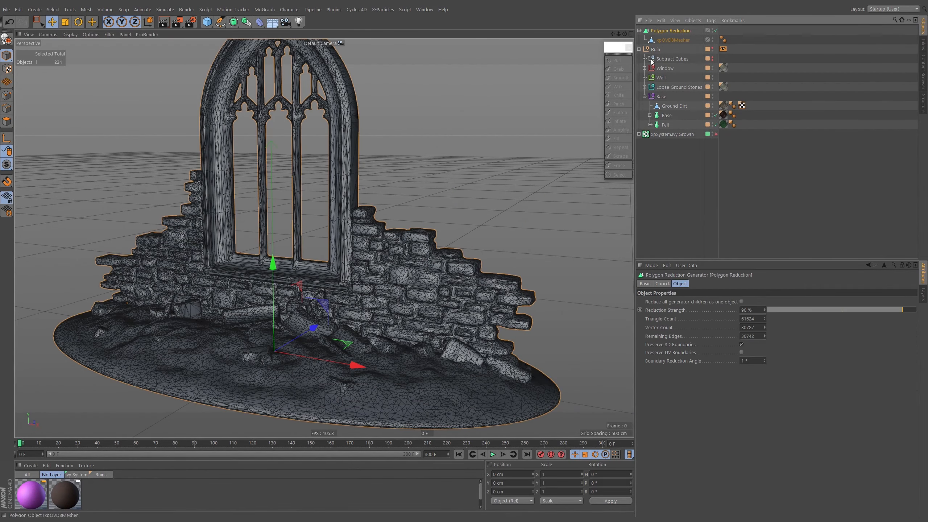
pyautogui.click(753, 318)
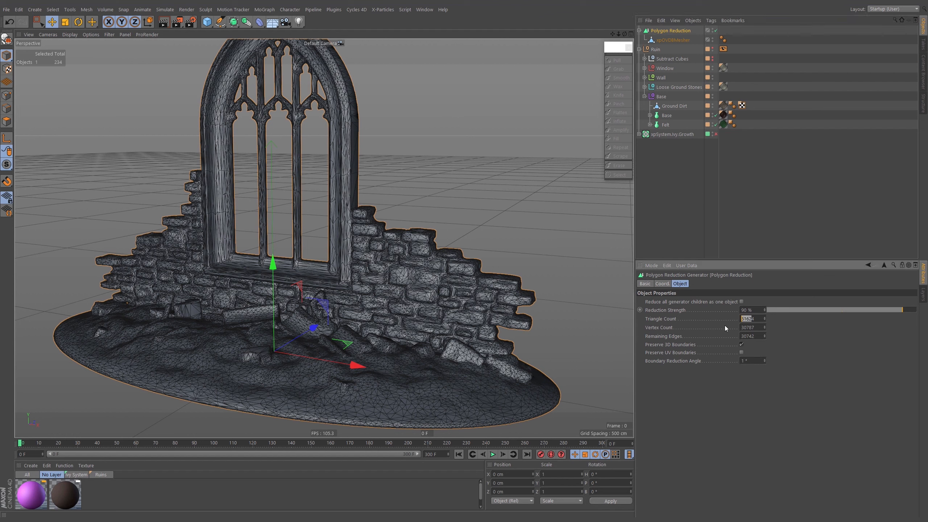
pyautogui.click(746, 319)
pyautogui.doubleClick(746, 321)
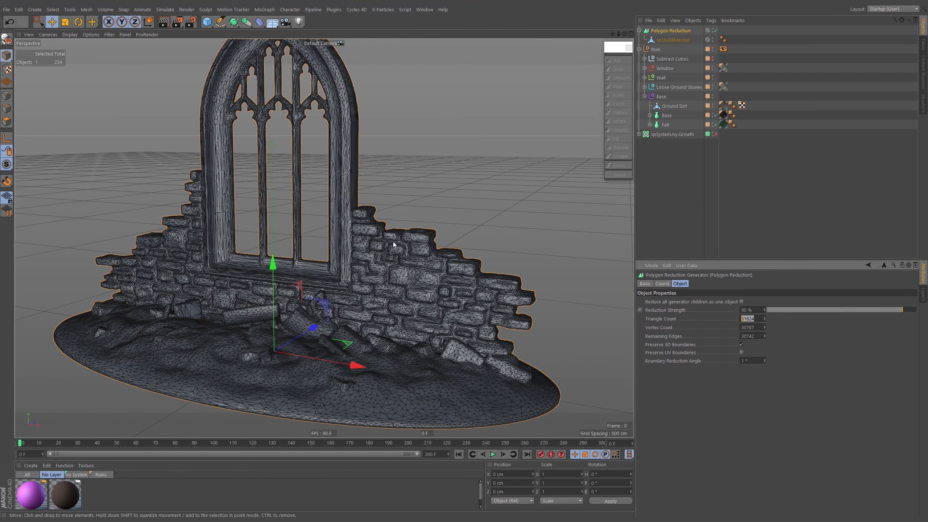
pyautogui.keyDown('alt'); pyautogui.moveTo(395, 248); pyautogui.dragTo(305, 160); pyautogui.keyUp('alt')
pyautogui.scroll(6, 306, 160)
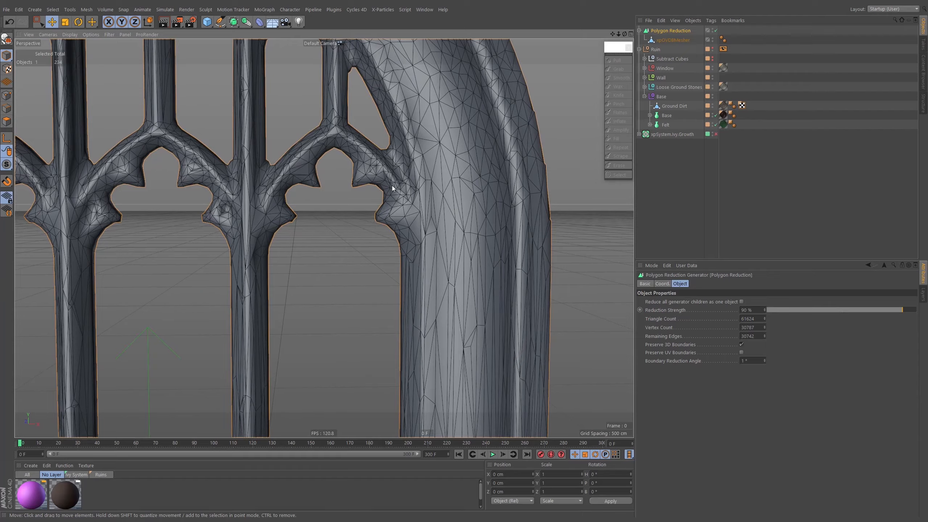
pyautogui.scroll(-10, 391, 186)
pyautogui.keyDown('alt'); pyautogui.moveTo(369, 223); pyautogui.dragTo(368, 274); pyautogui.keyUp('alt')
# Step: Set the Polygon Reduction strength to 95% and check the result around the ruin
pyautogui.click(746, 311)
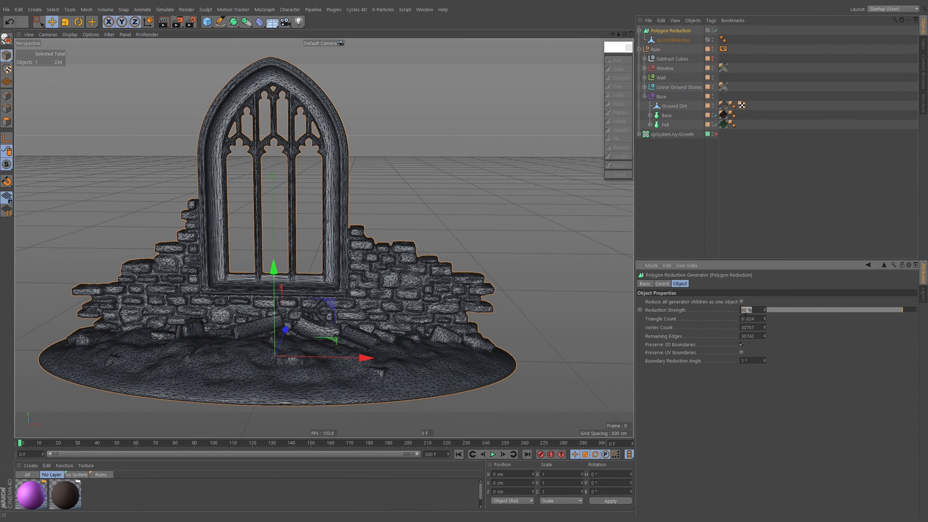
pyautogui.write('95')
pyautogui.press('Return')
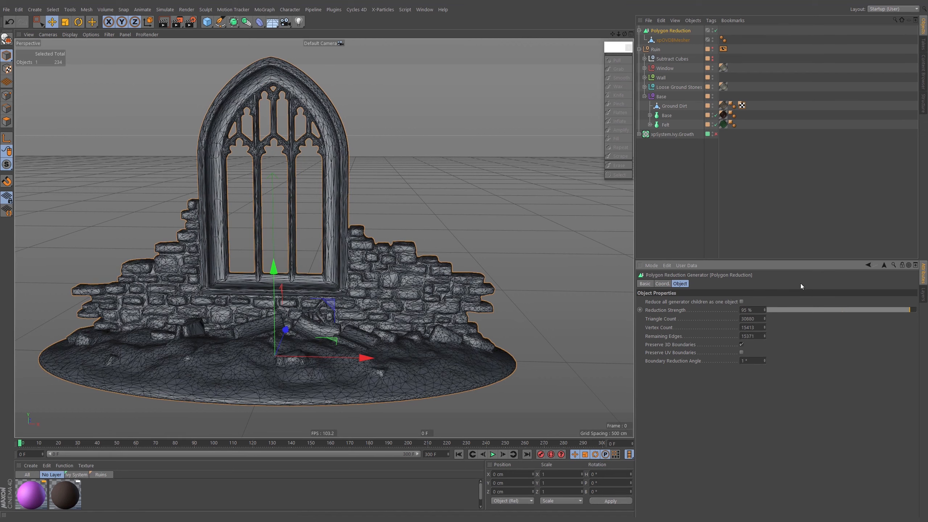
pyautogui.keyDown('alt'); pyautogui.moveTo(439, 280); pyautogui.dragTo(206, 269); pyautogui.keyUp('alt')
pyautogui.keyDown('alt'); pyautogui.moveTo(542, 279); pyautogui.dragTo(377, 264, button='middle'); pyautogui.keyUp('alt')
pyautogui.keyDown('alt'); pyautogui.moveTo(382, 270); pyautogui.dragTo(490, 263); pyautogui.keyUp('alt')
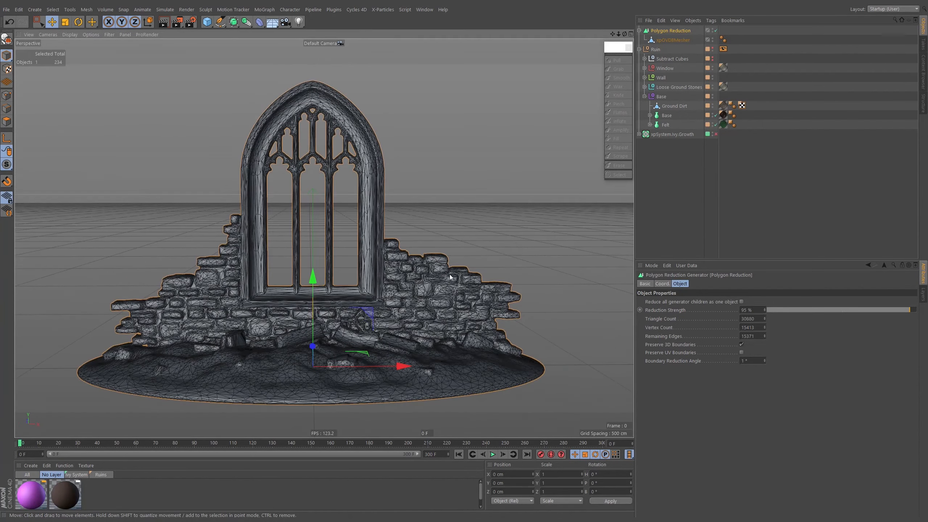
# Step: Make the Polygon Reduction generator editable, delete its leftover null and select the xpOVDBMesher mesh
pyautogui.rightClick(680, 31)
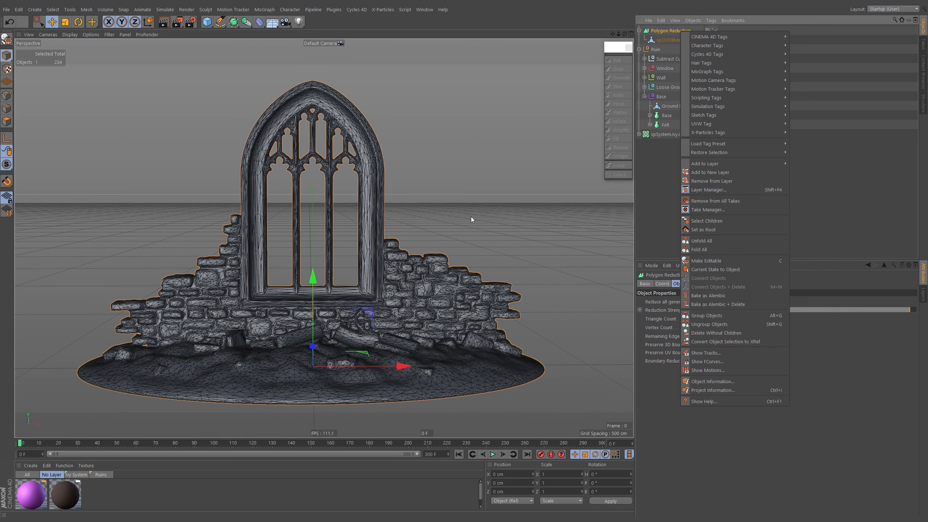
pyautogui.click(397, 233)
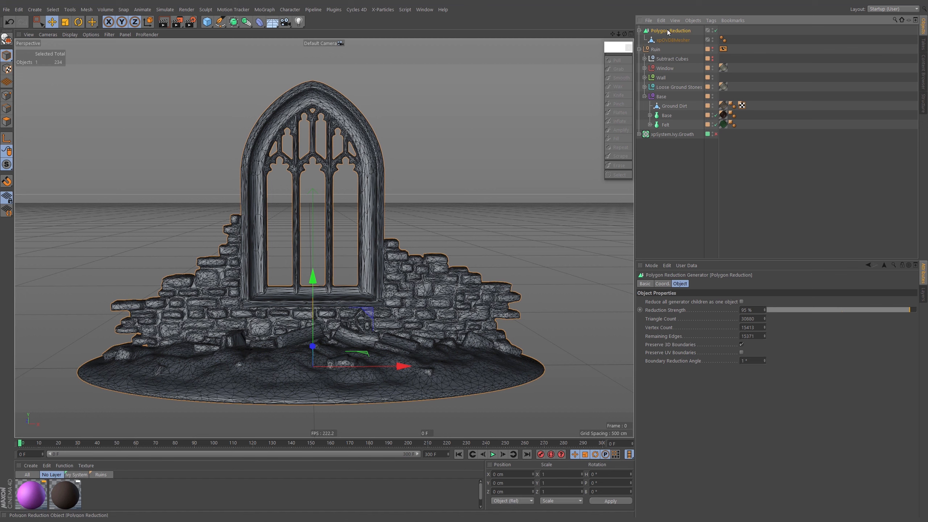
pyautogui.press('c')
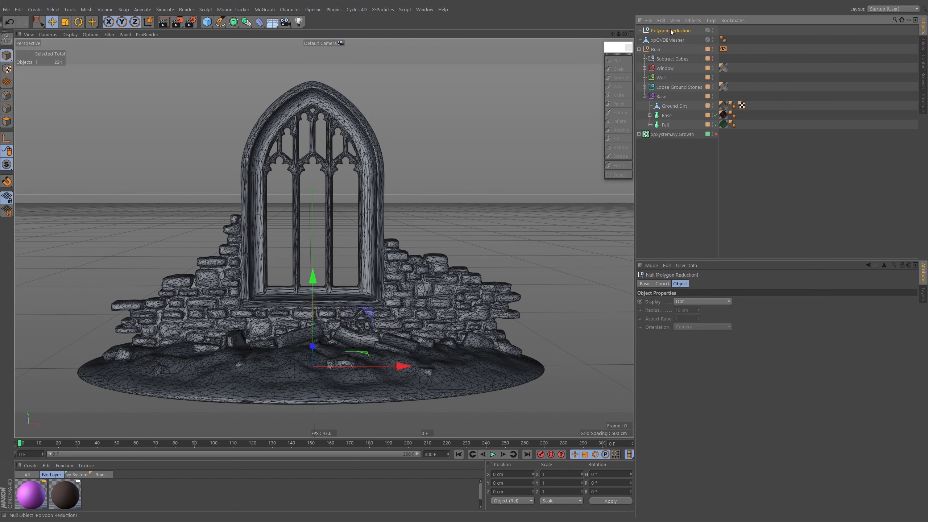
pyautogui.press('Delete')
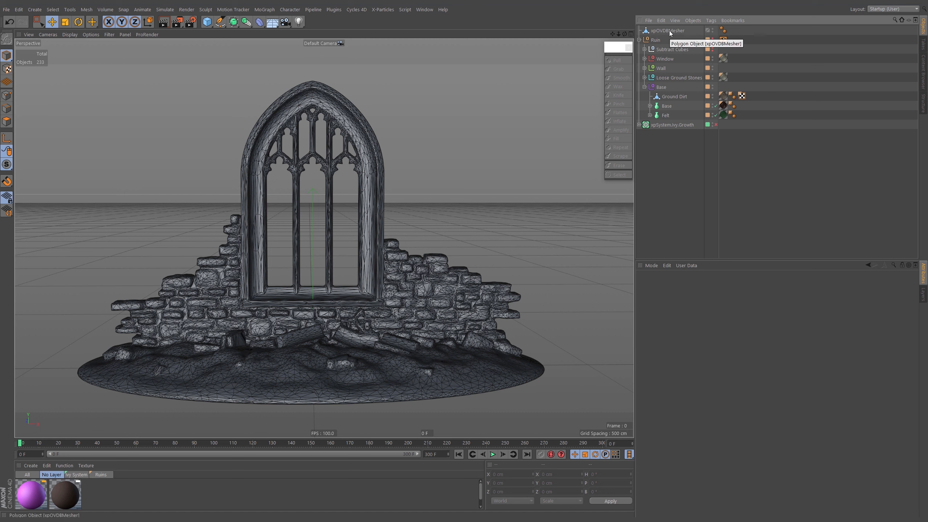
pyautogui.click(672, 29)
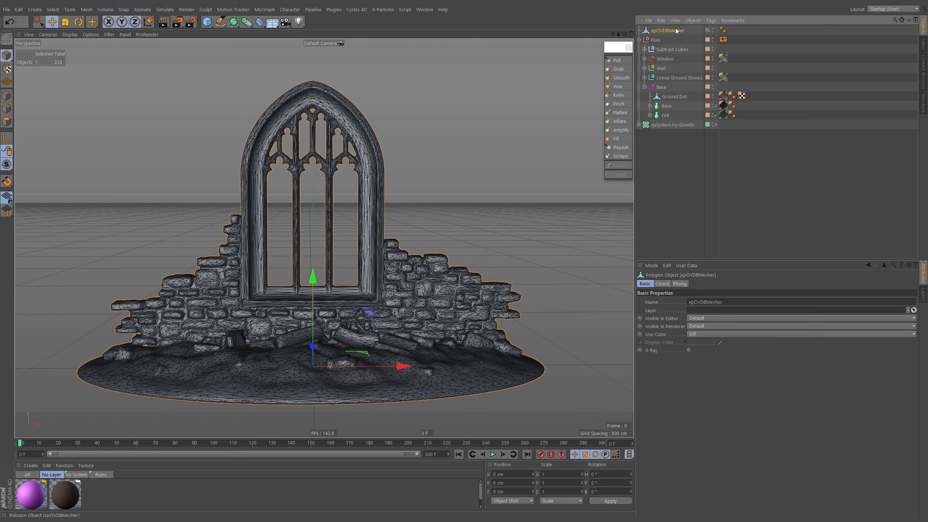
# Step: Show the original Ruin group over the reduced mesh and compare their surfaces along the window frame
pyautogui.keyDown('alt'); pyautogui.moveTo(403, 327); pyautogui.dragTo(419, 267, button='middle'); pyautogui.keyUp('alt')
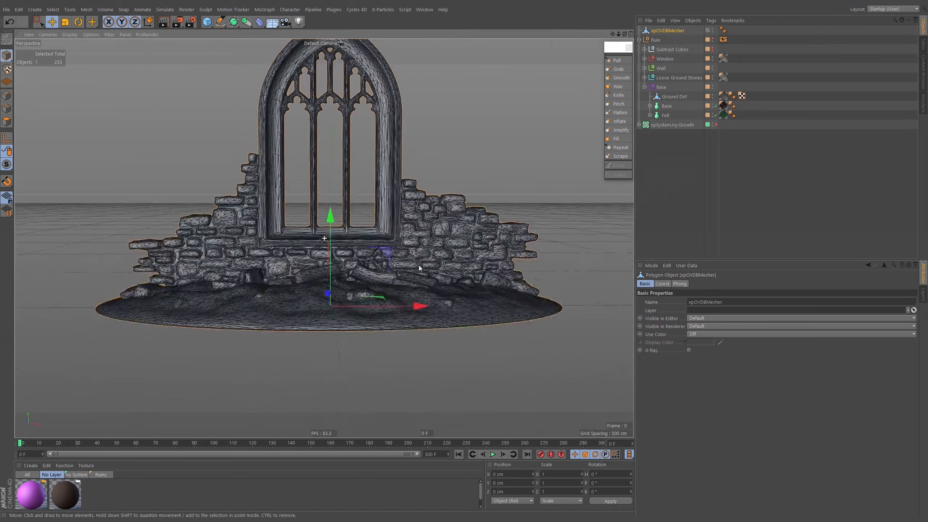
pyautogui.keyDown('alt'); pyautogui.moveTo(419, 267); pyautogui.dragTo(447, 265); pyautogui.keyUp('alt')
pyautogui.keyDown('alt'); pyautogui.moveTo(429, 215); pyautogui.dragTo(447, 237, button='right'); pyautogui.keyUp('alt')
pyautogui.keyDown('alt'); pyautogui.moveTo(435, 237); pyautogui.dragTo(426, 248); pyautogui.keyUp('alt')
pyautogui.keyDown('alt'); pyautogui.moveTo(426, 248); pyautogui.dragTo(437, 248, button='middle'); pyautogui.keyUp('alt')
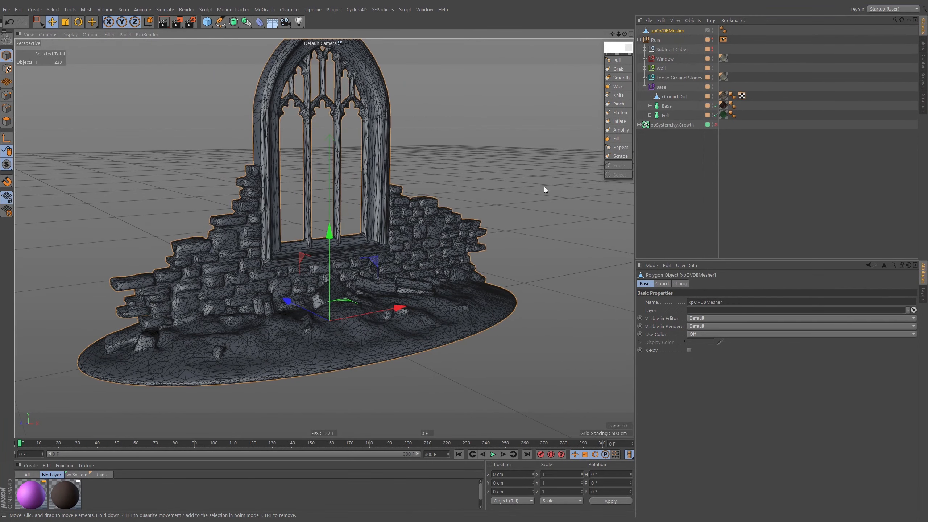
pyautogui.click(712, 38)
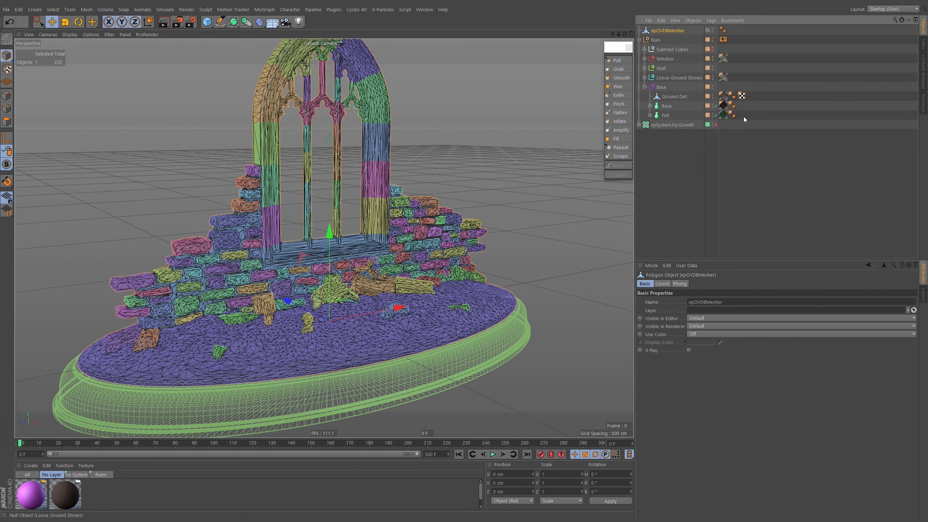
pyautogui.click(800, 146)
pyautogui.keyDown('alt'); pyautogui.moveTo(348, 169); pyautogui.dragTo(362, 154); pyautogui.keyUp('alt')
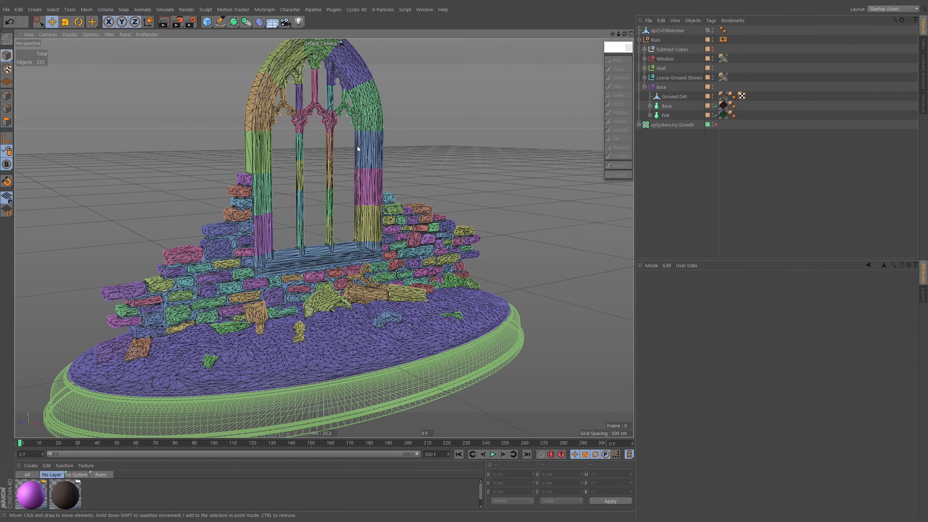
pyautogui.keyDown('alt'); pyautogui.moveTo(269, 131); pyautogui.dragTo(431, 108, button='right'); pyautogui.keyUp('alt')
pyautogui.keyDown('alt'); pyautogui.moveTo(340, 164); pyautogui.dragTo(309, 148); pyautogui.keyUp('alt')
pyautogui.keyDown('alt'); pyautogui.moveTo(309, 149); pyautogui.dragTo(295, 160, button='right'); pyautogui.keyUp('alt')
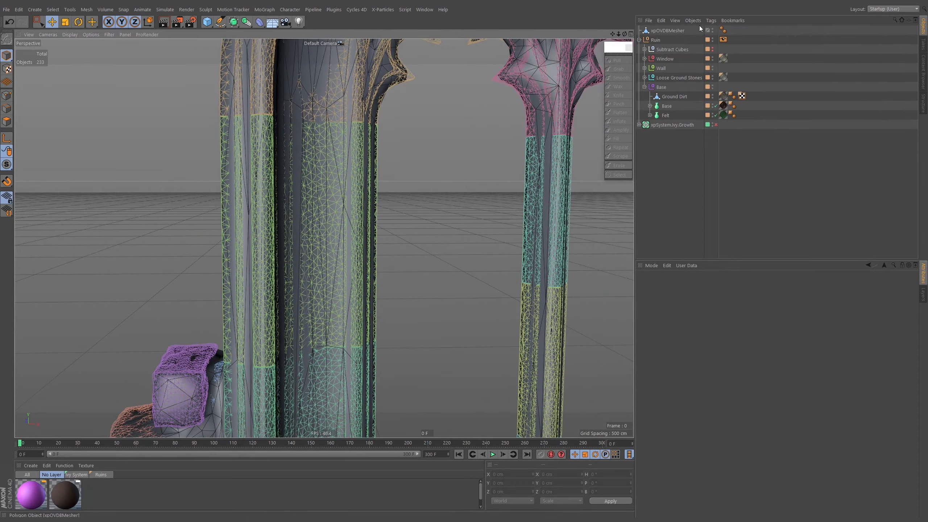
# Step: Collapse the Base group, compare the original and reduced geometry around the tracery, and hide the Ruin group again
pyautogui.click(645, 87)
pyautogui.keyDown('alt'); pyautogui.moveTo(364, 160); pyautogui.dragTo(315, 256, button='middle'); pyautogui.keyUp('alt')
pyautogui.keyDown('alt'); pyautogui.moveTo(233, 116); pyautogui.dragTo(205, 162, button='right'); pyautogui.keyUp('alt')
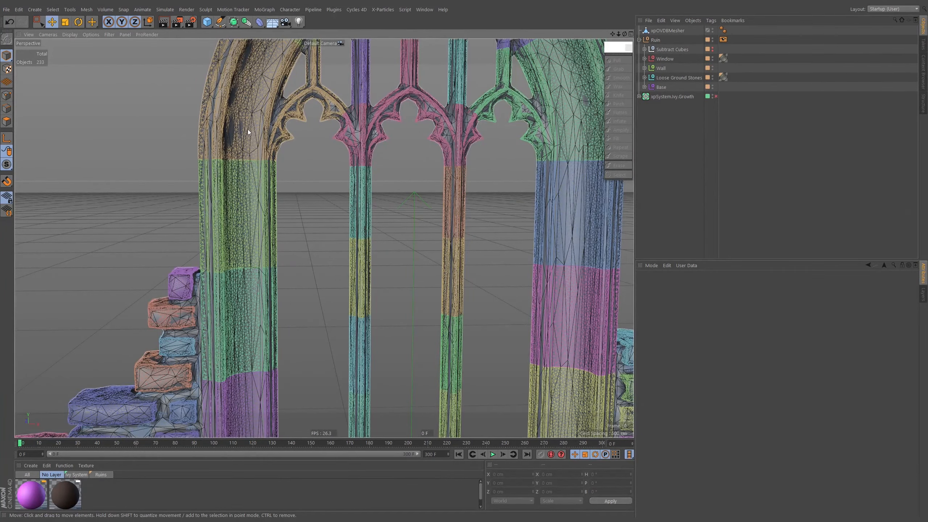
pyautogui.keyDown('alt'); pyautogui.moveTo(245, 131); pyautogui.dragTo(213, 177, button='right'); pyautogui.keyUp('alt')
pyautogui.keyDown('alt'); pyautogui.moveTo(427, 178); pyautogui.dragTo(247, 94, button='middle'); pyautogui.keyUp('alt')
pyautogui.keyDown('alt'); pyautogui.moveTo(310, 191); pyautogui.dragTo(359, 252, button='right'); pyautogui.keyUp('alt')
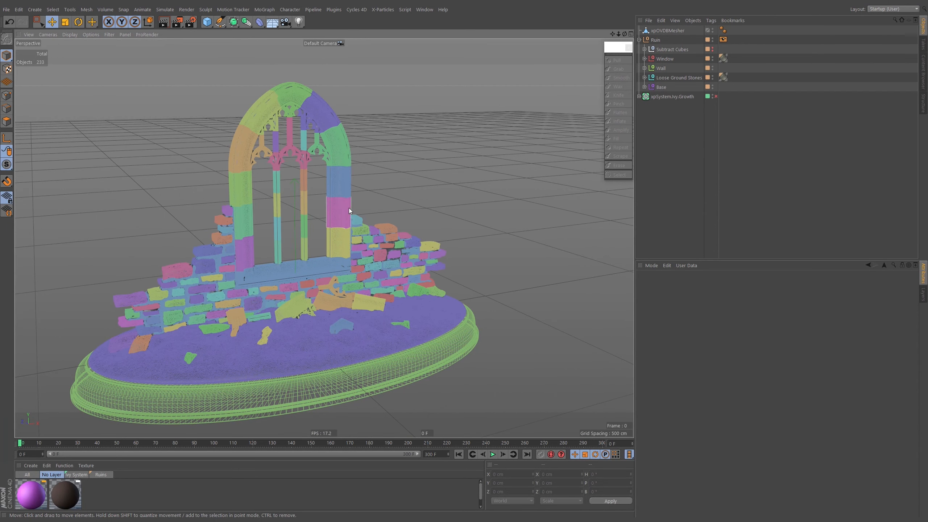
pyautogui.click(712, 38)
# Step: Select the flat underside polygons of the xpOVDBMesher ground mound with Live Selection and delete them
pyautogui.click(669, 30)
pyautogui.keyDown('alt'); pyautogui.moveTo(323, 241); pyautogui.dragTo(391, 202); pyautogui.keyUp('alt')
pyautogui.click(6, 122)
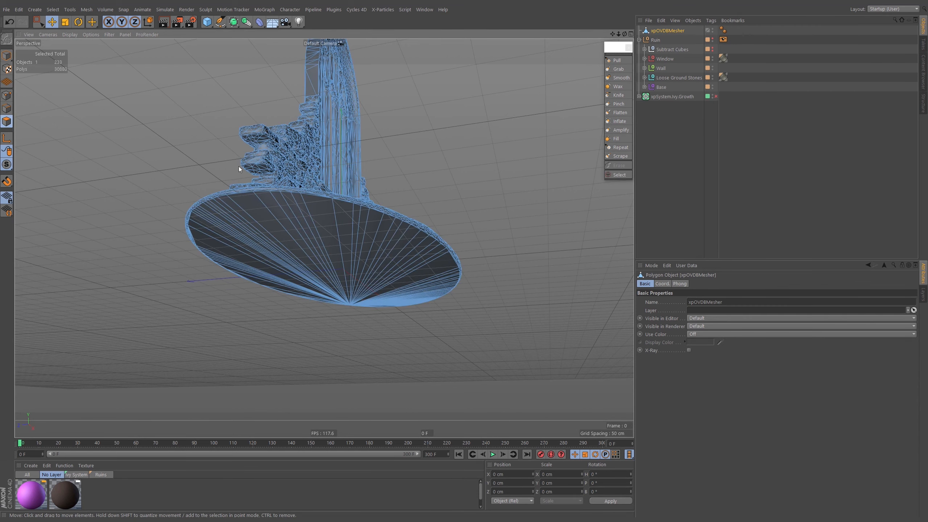
pyautogui.keyDown('alt'); pyautogui.moveTo(392, 236); pyautogui.dragTo(387, 233); pyautogui.keyUp('alt')
pyautogui.press('9')
pyautogui.keyDown('alt'); pyautogui.moveTo(368, 264); pyautogui.dragTo(379, 224); pyautogui.keyUp('alt')
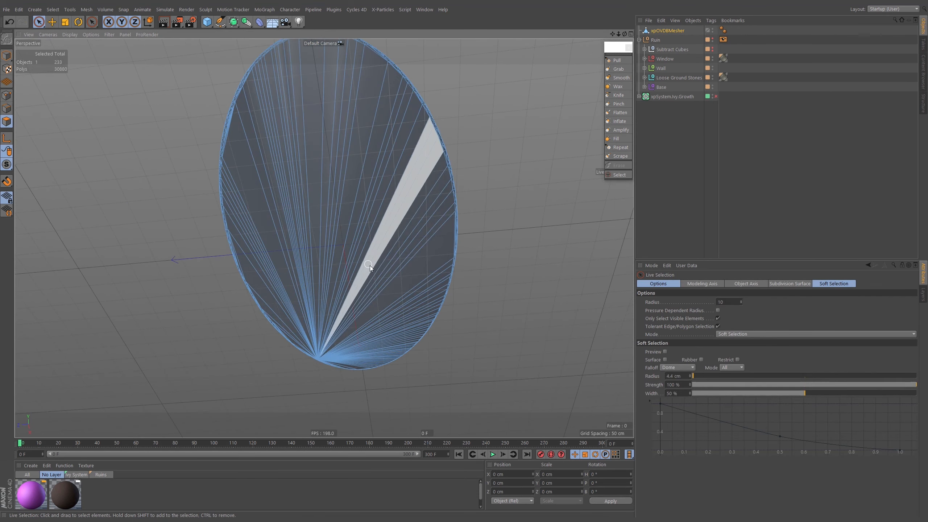
pyautogui.moveTo(279, 262)
pyautogui.mouseDown()
pyautogui.moveTo(399, 280)
pyautogui.moveTo(387, 328)
pyautogui.moveTo(366, 356)
pyautogui.moveTo(334, 365)
pyautogui.moveTo(292, 331)
pyautogui.mouseUp()
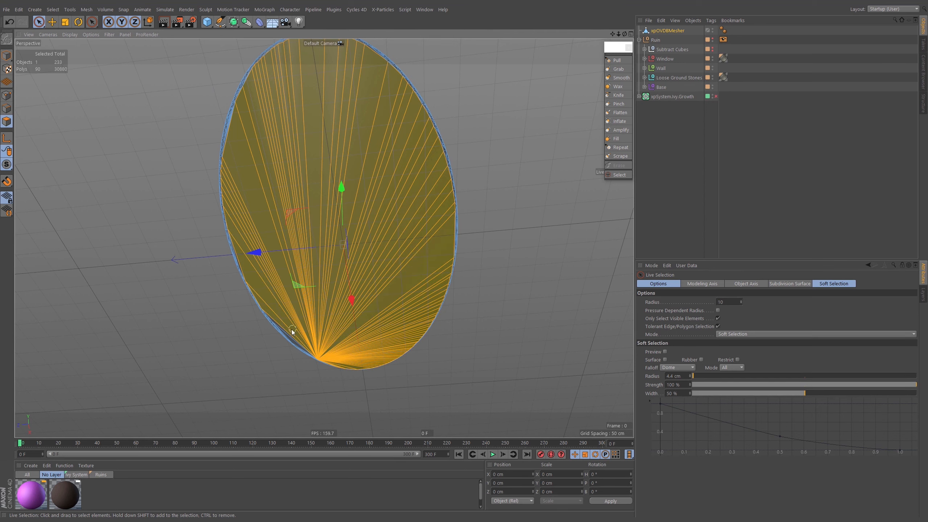
pyautogui.press('Delete')
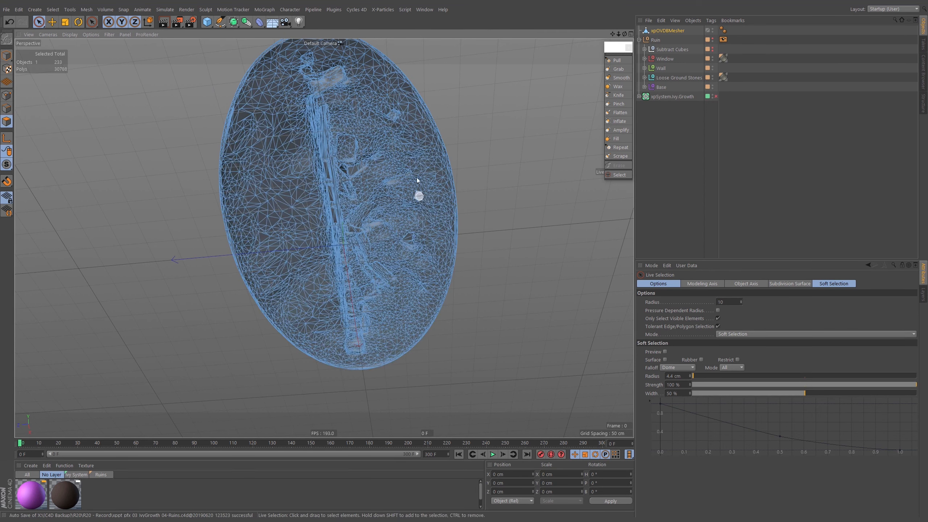
# Step: Examine the opened mesh from below, looking inside the wall and rubble for stray interior geometry
pyautogui.moveTo(391, 181)
pyautogui.keyDown('alt'); pyautogui.mouseDown()
pyautogui.moveTo(319, 267)
pyautogui.moveTo(406, 181)
pyautogui.moveTo(476, 200)
pyautogui.moveTo(399, 208)
pyautogui.moveTo(377, 192)
pyautogui.mouseUp(); pyautogui.keyUp('alt')
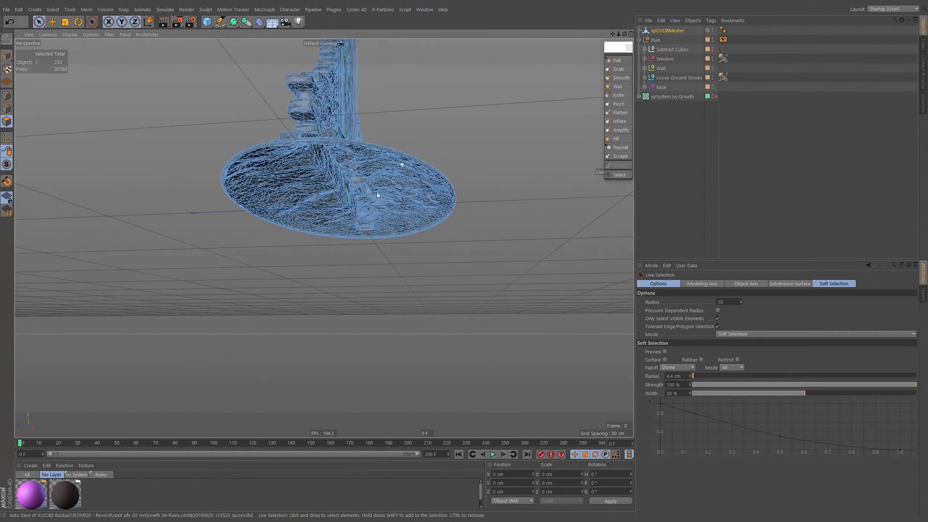
pyautogui.keyDown('alt'); pyautogui.moveTo(377, 192); pyautogui.dragTo(443, 151, button='right'); pyautogui.keyUp('alt')
pyautogui.keyDown('alt'); pyautogui.moveTo(444, 151); pyautogui.dragTo(382, 182); pyautogui.keyUp('alt')
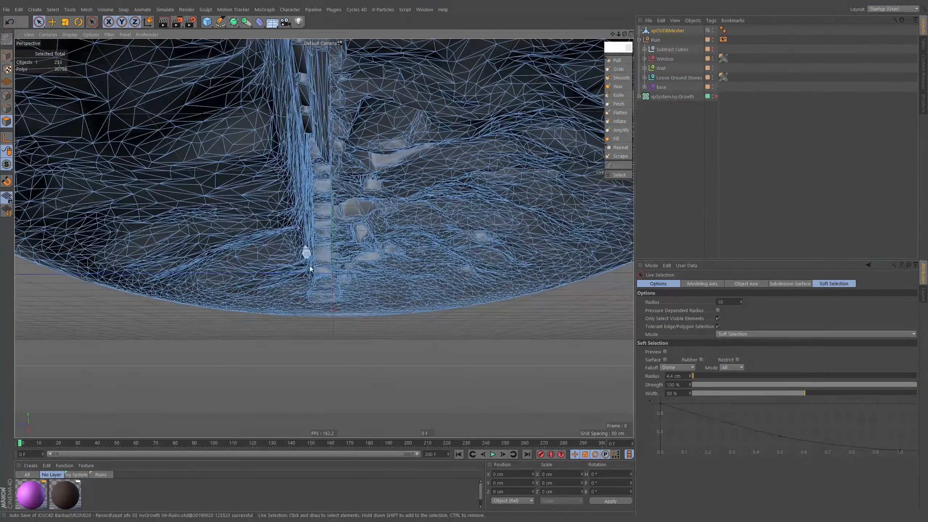
pyautogui.keyDown('alt'); pyautogui.moveTo(320, 281); pyautogui.dragTo(412, 232, button='right'); pyautogui.keyUp('alt')
pyautogui.keyDown('alt'); pyautogui.moveTo(390, 254); pyautogui.dragTo(390, 182); pyautogui.keyUp('alt')
pyautogui.press('e')
pyautogui.click(392, 180)
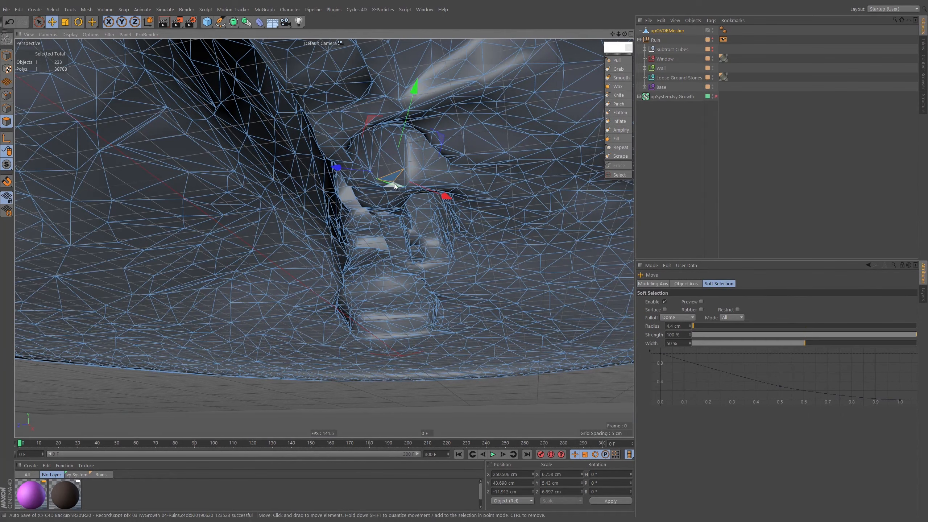
pyautogui.keyDown('alt'); pyautogui.moveTo(402, 219); pyautogui.dragTo(390, 224); pyautogui.keyUp('alt')
pyautogui.keyDown('alt'); pyautogui.moveTo(390, 224); pyautogui.dragTo(356, 217, button='right'); pyautogui.keyUp('alt')
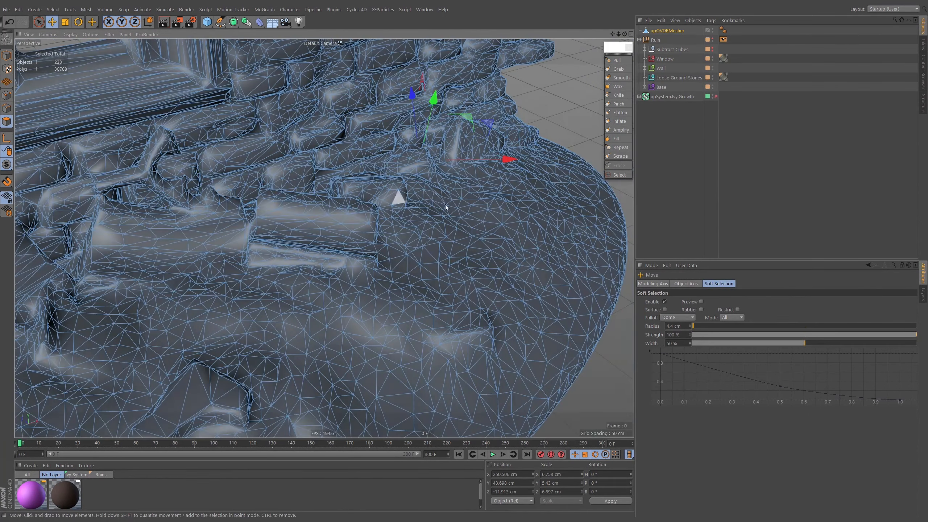
# Step: Pick one polygon on the mesh's ground surface and extend the selection to everything connected to it
pyautogui.click(468, 219)
pyautogui.click(477, 215)
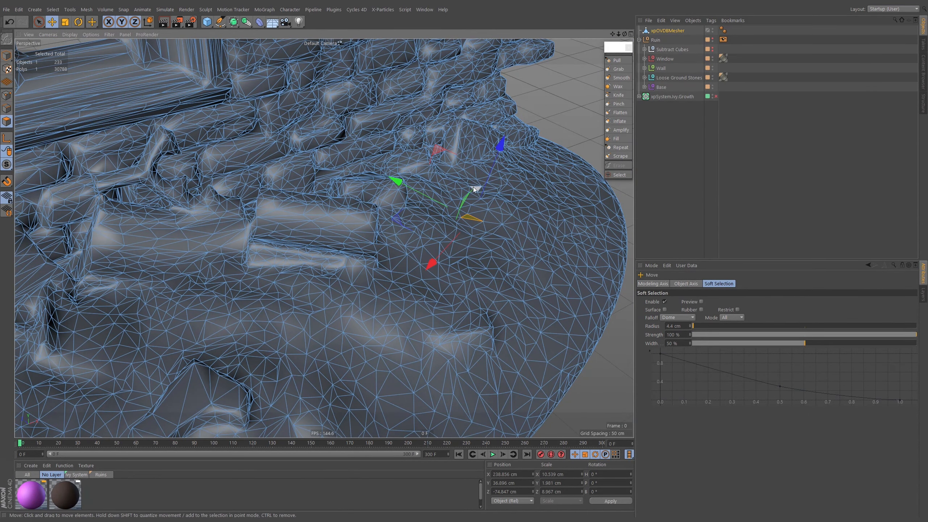
pyautogui.click(54, 9)
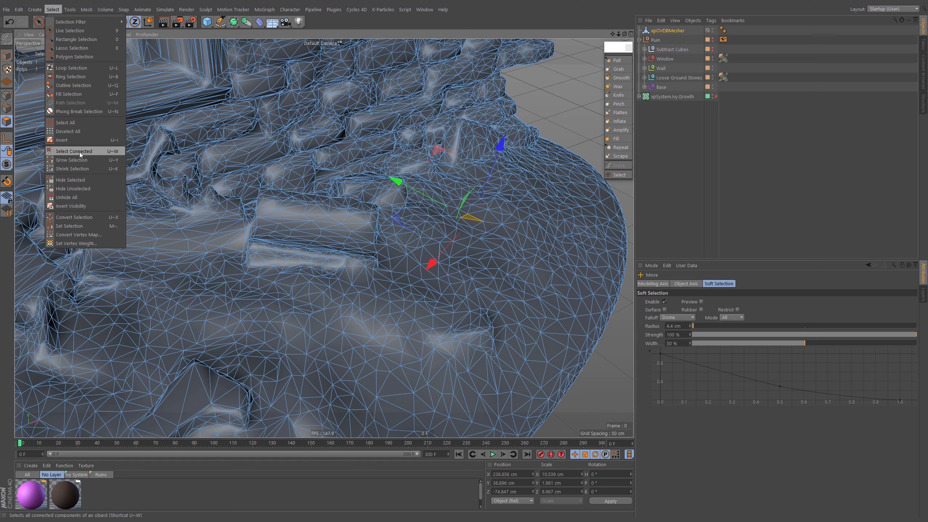
pyautogui.click(111, 151)
pyautogui.keyDown('alt'); pyautogui.moveTo(399, 178); pyautogui.dragTo(305, 186, button='right'); pyautogui.keyUp('alt')
pyautogui.moveTo(305, 187)
pyautogui.keyDown('alt'); pyautogui.mouseDown()
pyautogui.moveTo(324, 176)
pyautogui.moveTo(295, 184)
pyautogui.mouseUp(); pyautogui.keyUp('alt')
pyautogui.keyDown('alt'); pyautogui.moveTo(295, 184); pyautogui.dragTo(337, 175, button='right'); pyautogui.keyUp('alt')
pyautogui.keyDown('alt'); pyautogui.moveTo(337, 174); pyautogui.dragTo(325, 168); pyautogui.keyUp('alt')
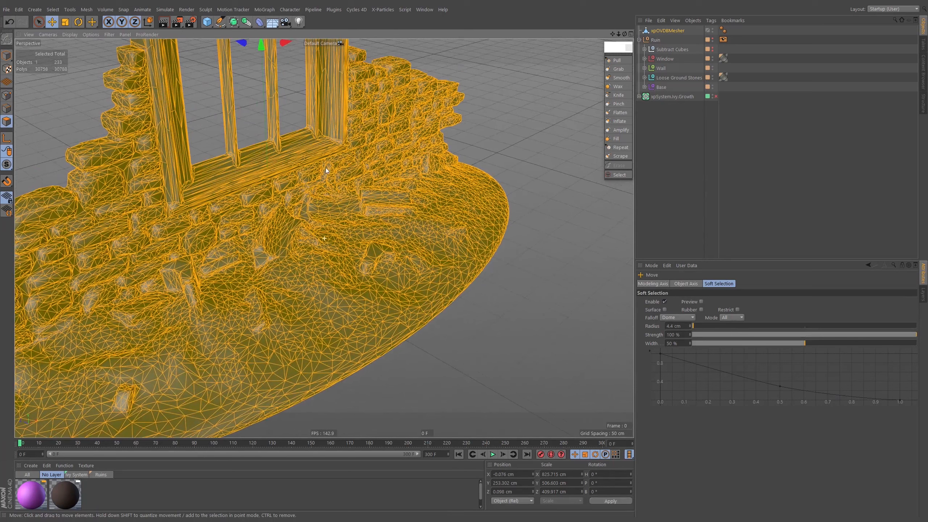
# Step: Invert the polygon selection and delete the disconnected stray polygons inside the mesh
pyautogui.click(52, 9)
pyautogui.click(93, 142)
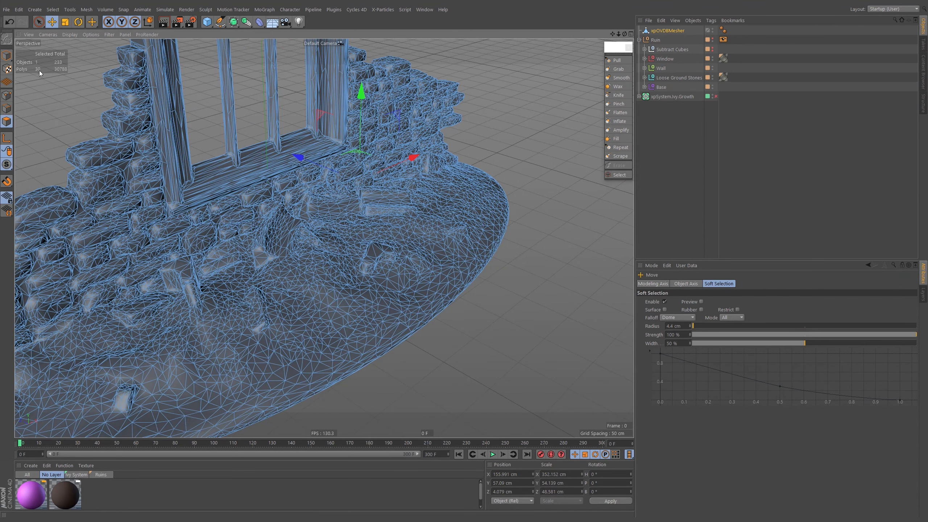
pyautogui.keyDown('alt'); pyautogui.moveTo(348, 212); pyautogui.dragTo(306, 217); pyautogui.keyUp('alt')
pyautogui.scroll(10, 300, 216)
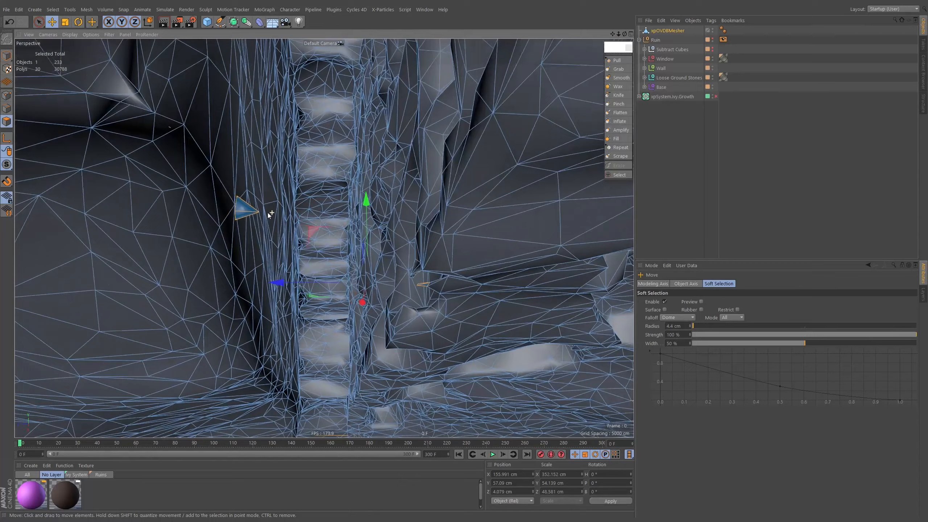
pyautogui.keyDown('alt'); pyautogui.moveTo(269, 214); pyautogui.dragTo(299, 208); pyautogui.keyUp('alt')
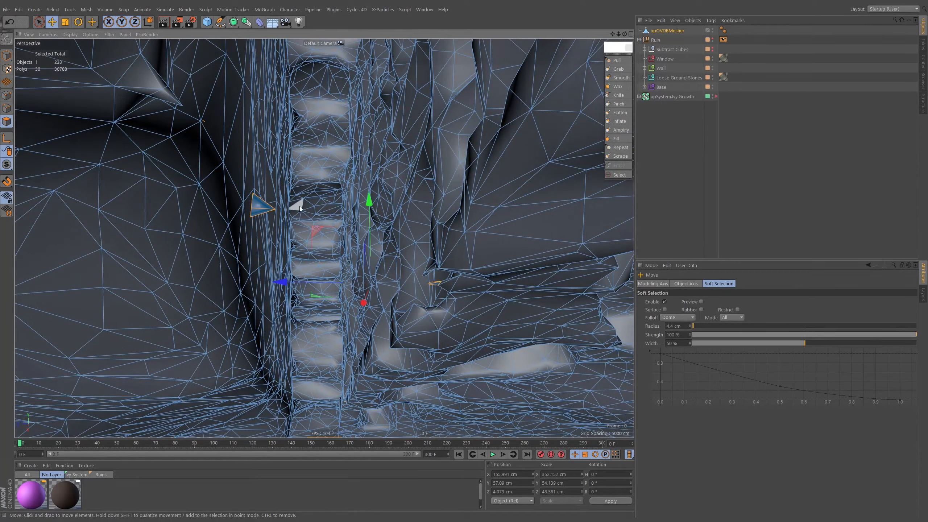
pyautogui.press('Delete')
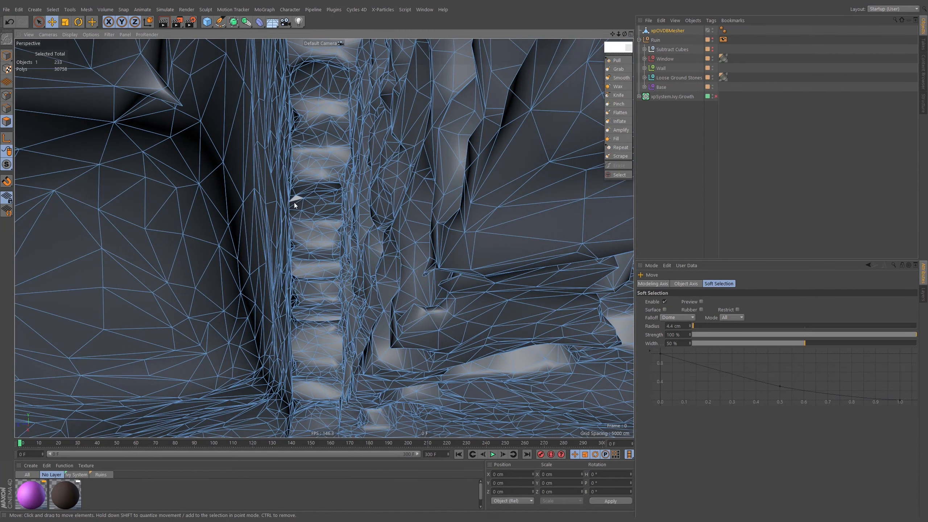
pyautogui.keyDown('alt'); pyautogui.moveTo(410, 252); pyautogui.dragTo(314, 259); pyautogui.keyUp('alt')
pyautogui.keyDown('alt'); pyautogui.moveTo(314, 258); pyautogui.dragTo(353, 217, button='right'); pyautogui.keyUp('alt')
pyautogui.keyDown('alt'); pyautogui.moveTo(352, 217); pyautogui.dragTo(367, 268); pyautogui.keyUp('alt')
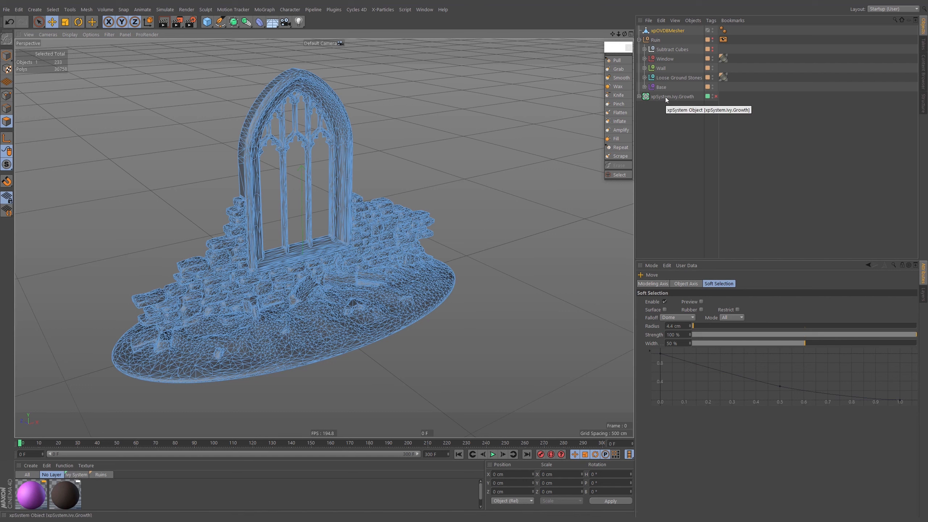
# Step: Collapse and unhide the Ruin group, and turn off its display tag's Shading Mode and Backface Culling overrides
pyautogui.click(639, 39)
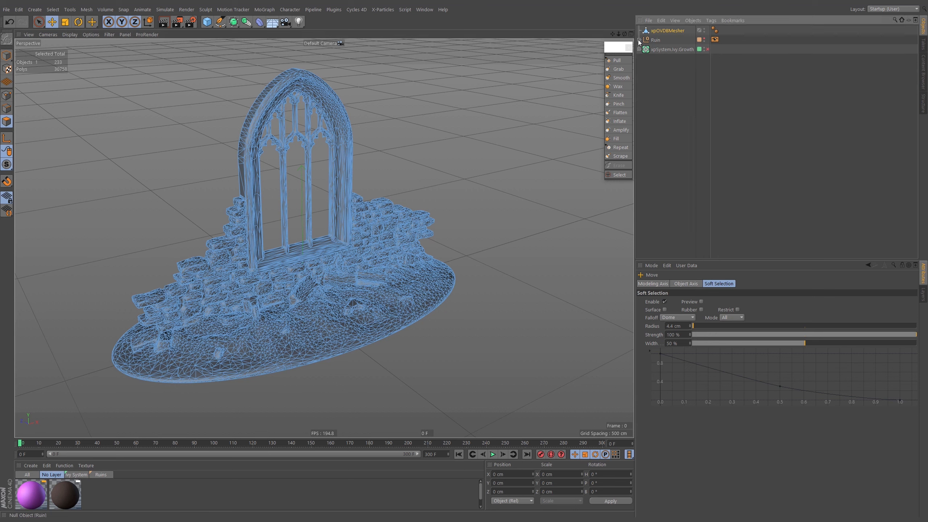
pyautogui.click(704, 38)
pyautogui.click(725, 114)
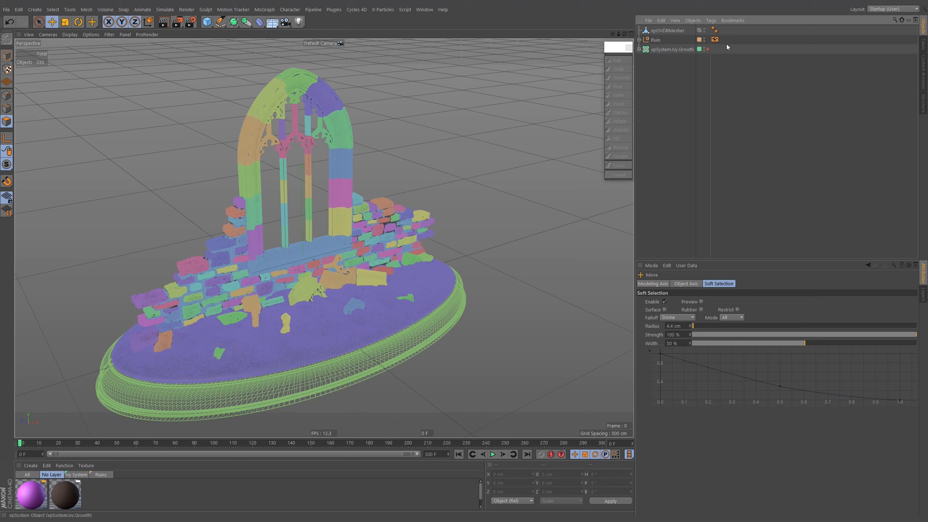
pyautogui.click(715, 39)
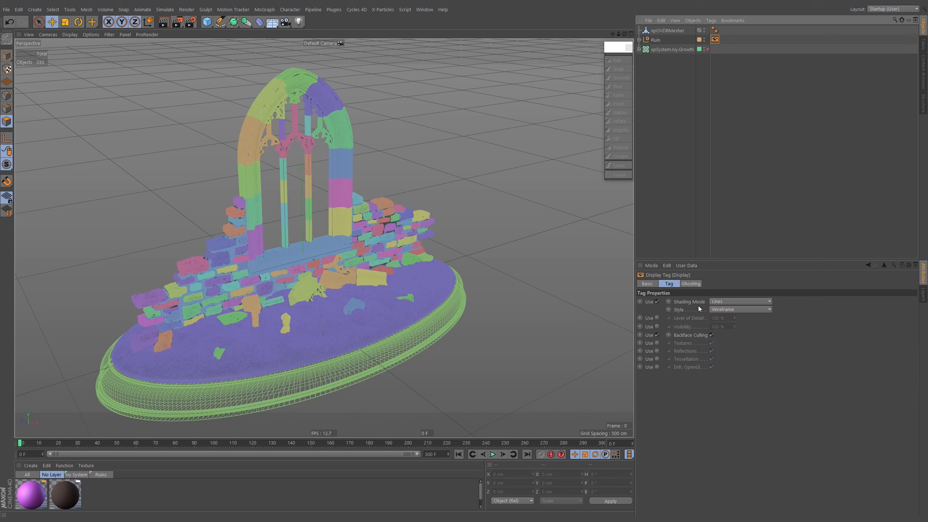
pyautogui.click(657, 300)
pyautogui.click(656, 335)
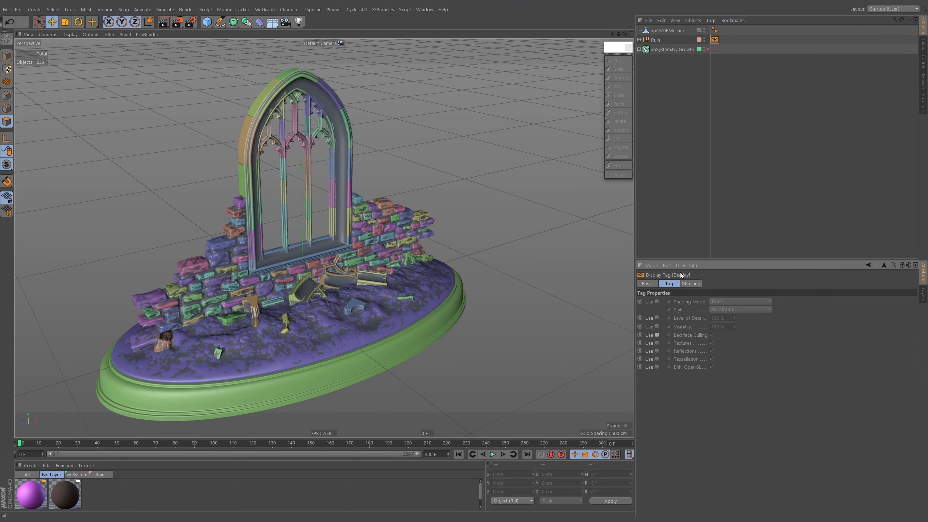
pyautogui.click(753, 144)
# Step: Compare the xpOVDBMesher mesh with the ruin around the window jamb and bricks, and hide the mesh
pyautogui.keyDown('alt'); pyautogui.moveTo(336, 271); pyautogui.dragTo(317, 244); pyautogui.keyUp('alt')
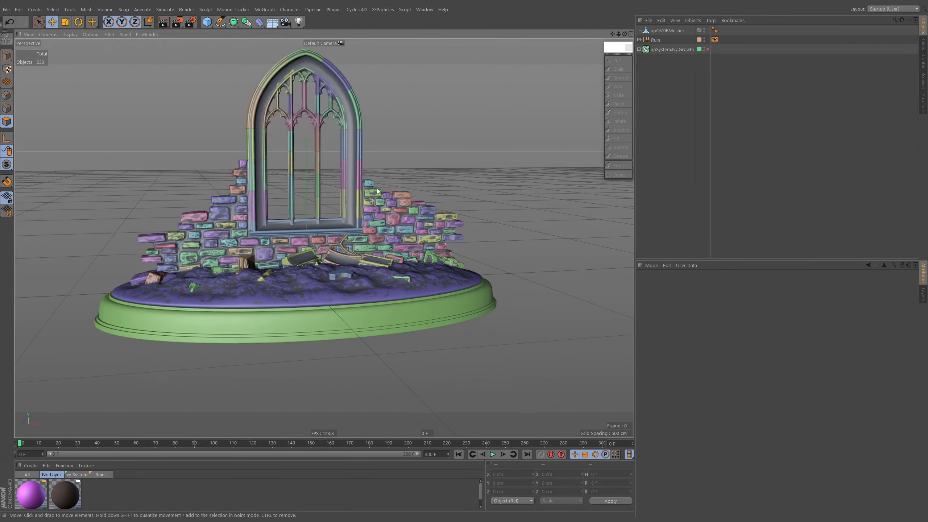
pyautogui.keyDown('alt'); pyautogui.moveTo(354, 188); pyautogui.dragTo(451, 189, button='right'); pyautogui.keyUp('alt')
pyautogui.keyDown('alt'); pyautogui.moveTo(353, 198); pyautogui.dragTo(413, 221); pyautogui.keyUp('alt')
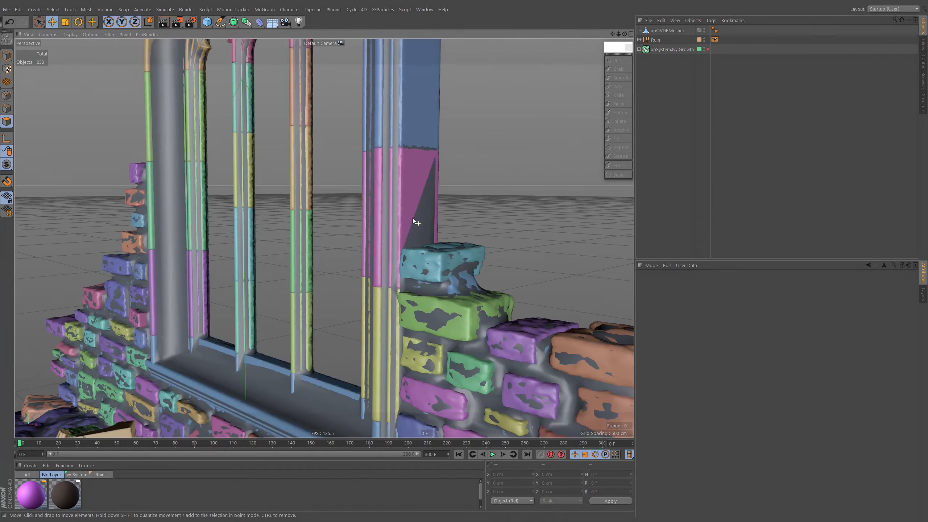
pyautogui.keyDown('alt'); pyautogui.moveTo(394, 198); pyautogui.dragTo(322, 238, button='right'); pyautogui.keyUp('alt')
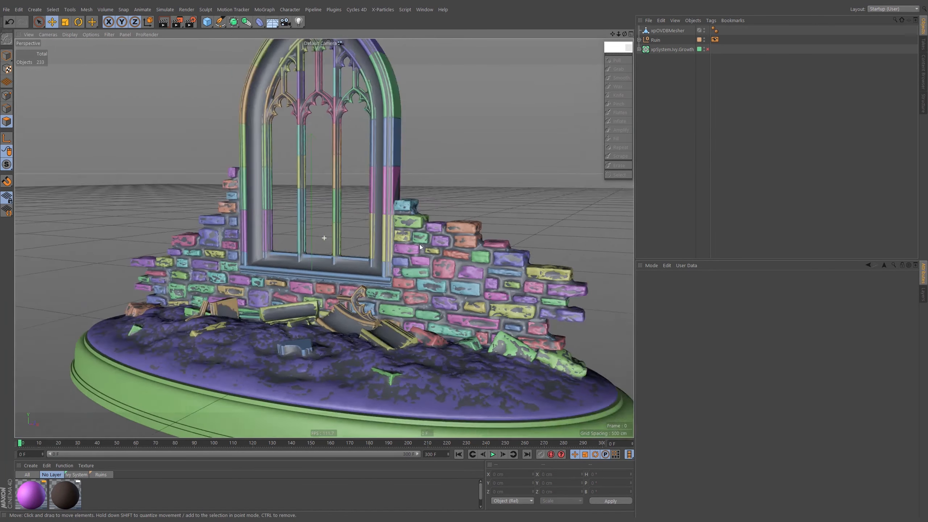
pyautogui.keyDown('alt'); pyautogui.moveTo(322, 238); pyautogui.dragTo(380, 234); pyautogui.keyUp('alt')
pyautogui.click(705, 29)
pyautogui.click(704, 30)
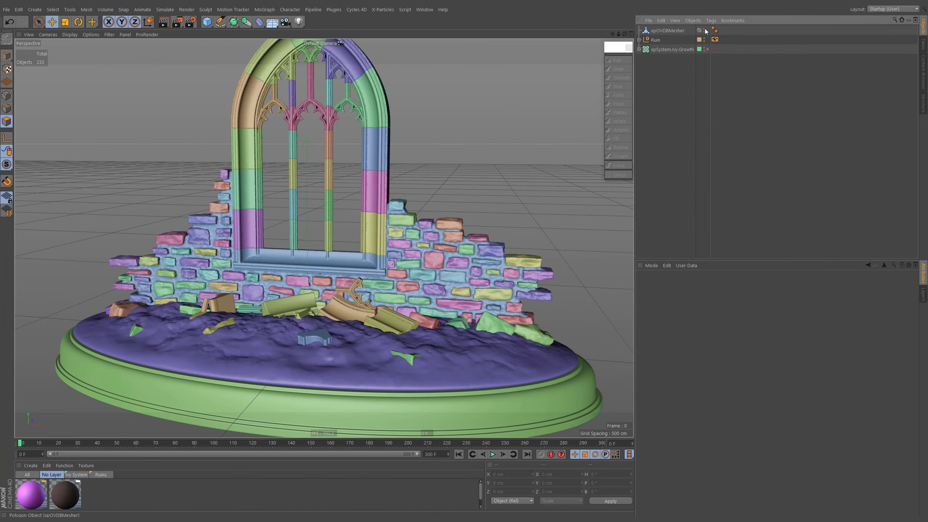
# Step: Rename the xpOVDBMesher object as Ruin.Climbing.Surface
pyautogui.doubleClick(668, 31)
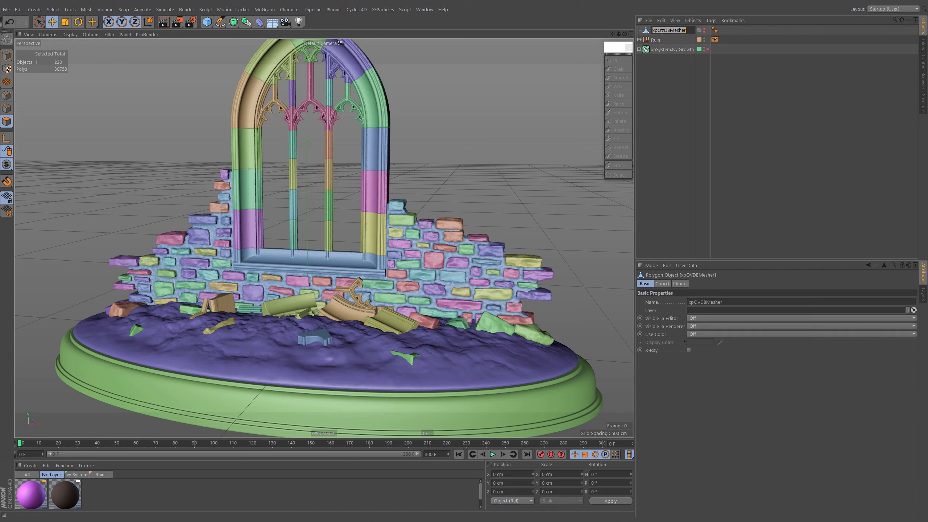
pyautogui.write('climbing')
pyautogui.press('Return')
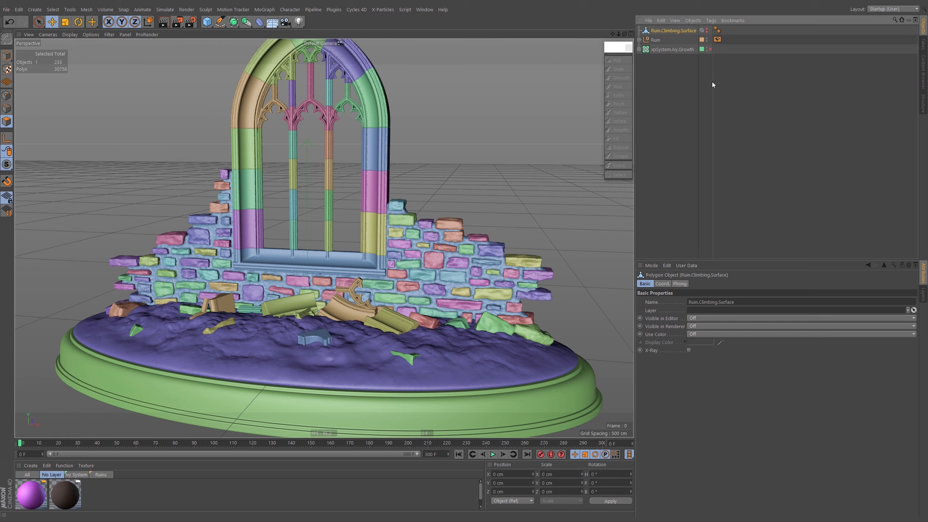
# Step: Select xpSystem.Ivy.Growth and expand its entire object hierarchy
pyautogui.click(640, 39)
pyautogui.click(639, 40)
pyautogui.click(639, 49)
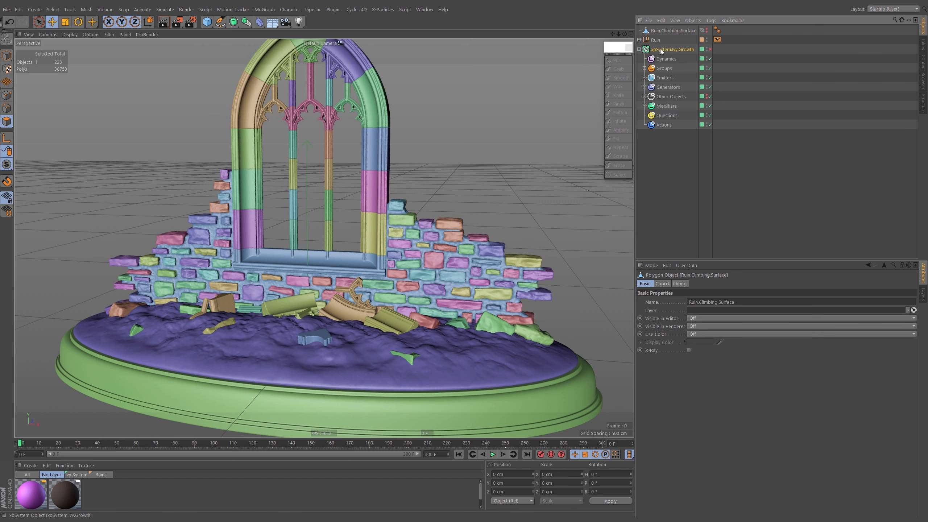
pyautogui.click(672, 49)
pyautogui.click(639, 48)
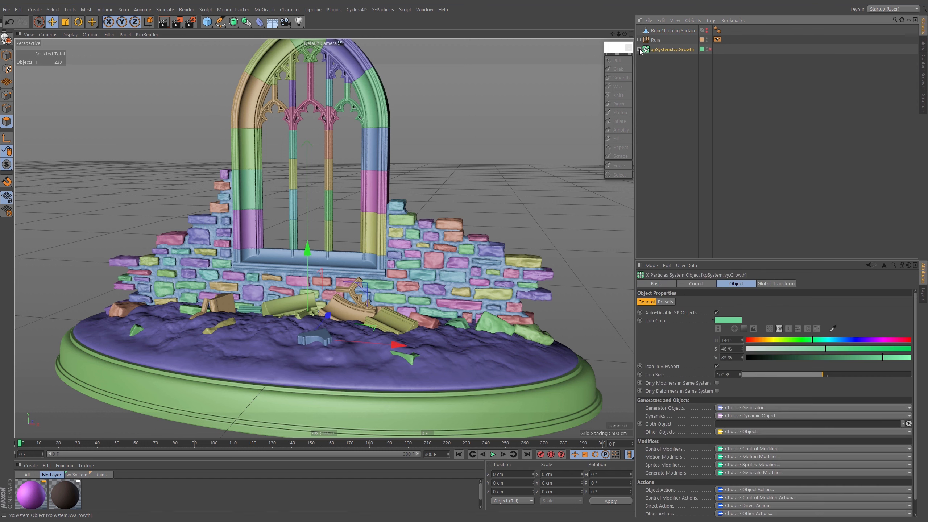
pyautogui.click(639, 49)
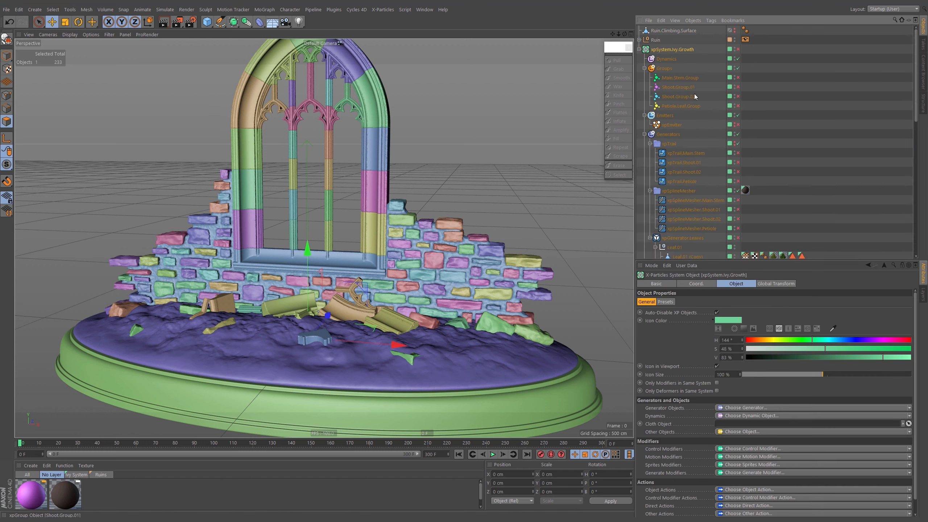
# Step: Enable xpSystem.Ivy.Growth and collapse its Groups, Emitters, Generators and Modifiers folders
pyautogui.scroll(-5, 748, 99)
pyautogui.scroll(5, 781, 87)
pyautogui.click(738, 49)
pyautogui.click(645, 68)
pyautogui.click(645, 77)
pyautogui.click(645, 87)
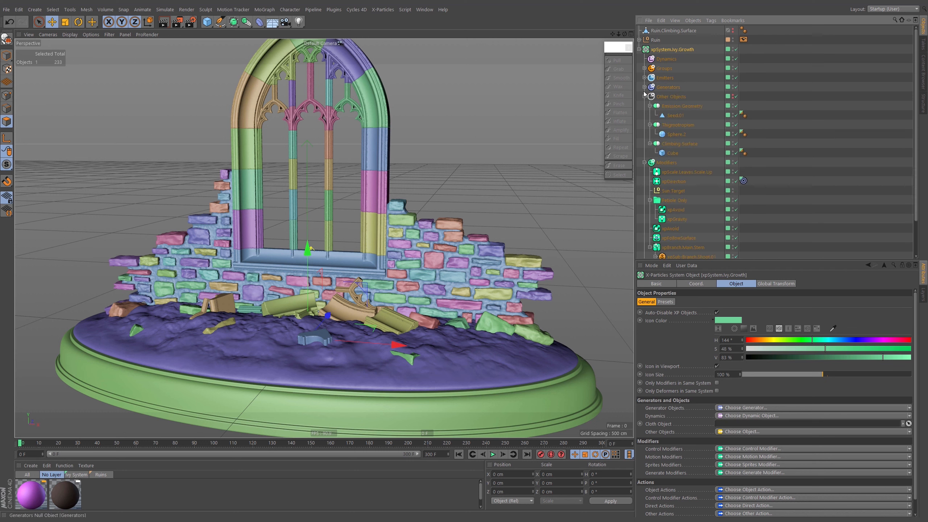
pyautogui.click(645, 163)
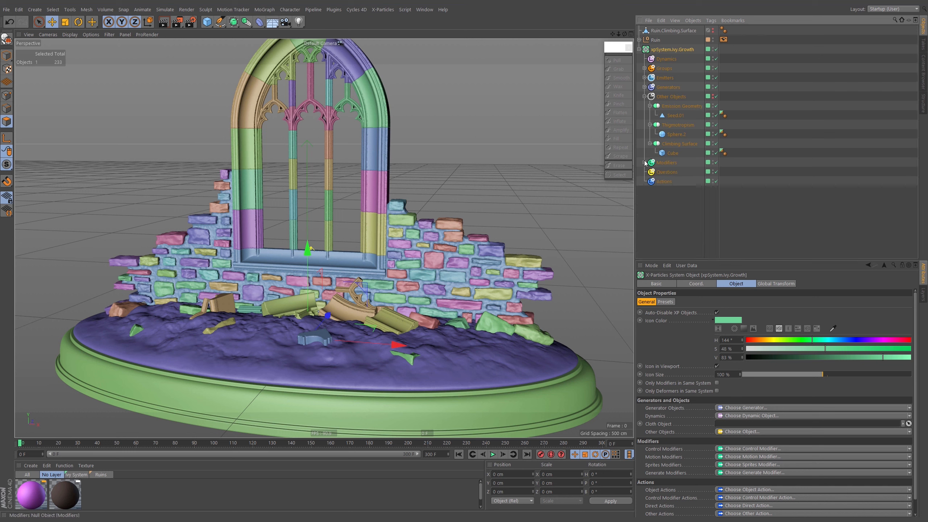
# Step: Make the Other Objects folder visible, identify the climbing cube and the sphere, and disable the Thigmotropism object
pyautogui.click(672, 154)
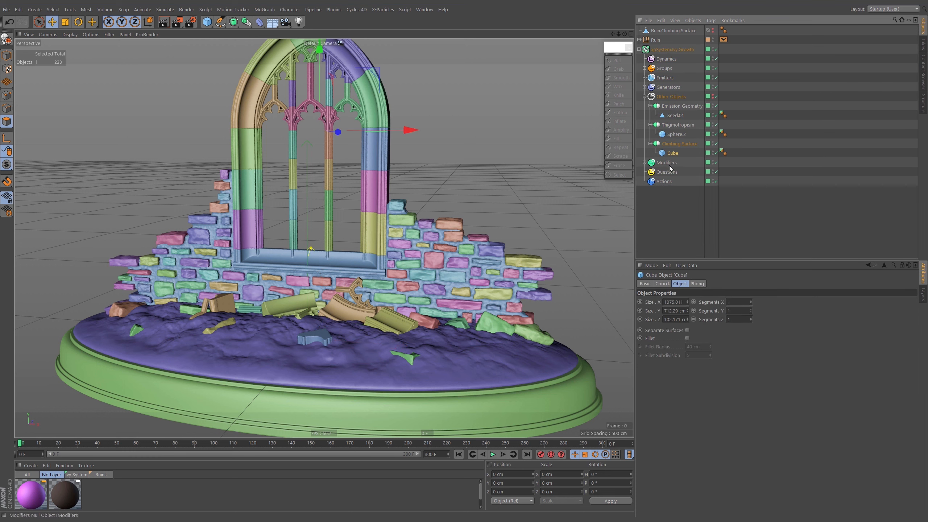
pyautogui.click(713, 97)
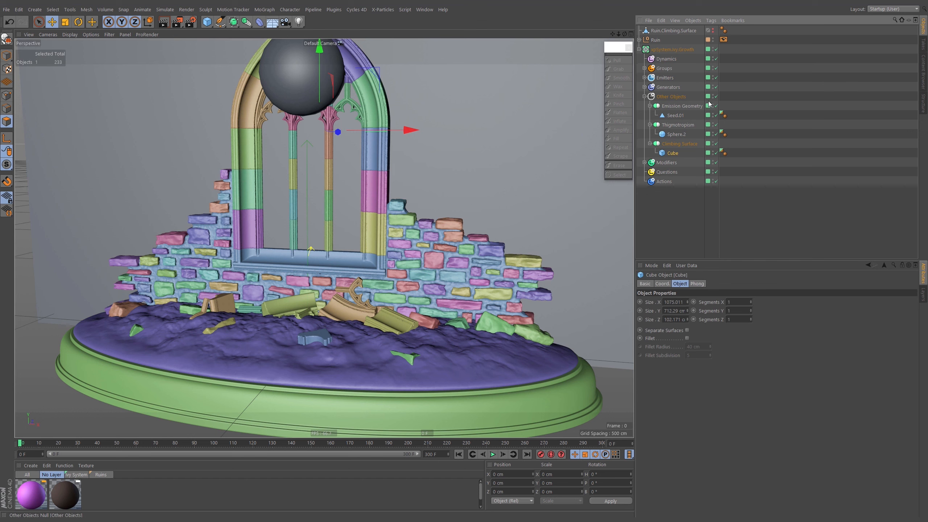
pyautogui.scroll(-8, 377, 125)
pyautogui.scroll(5, 401, 140)
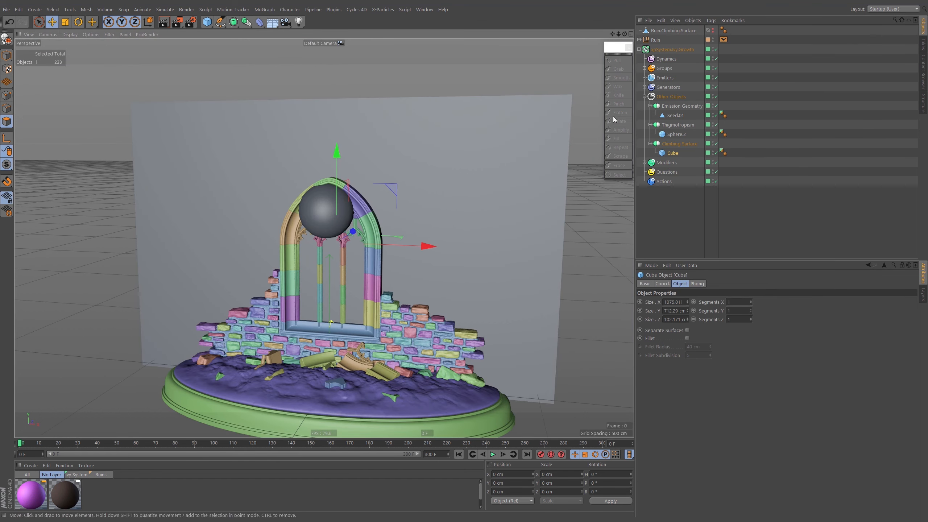
pyautogui.click(330, 207)
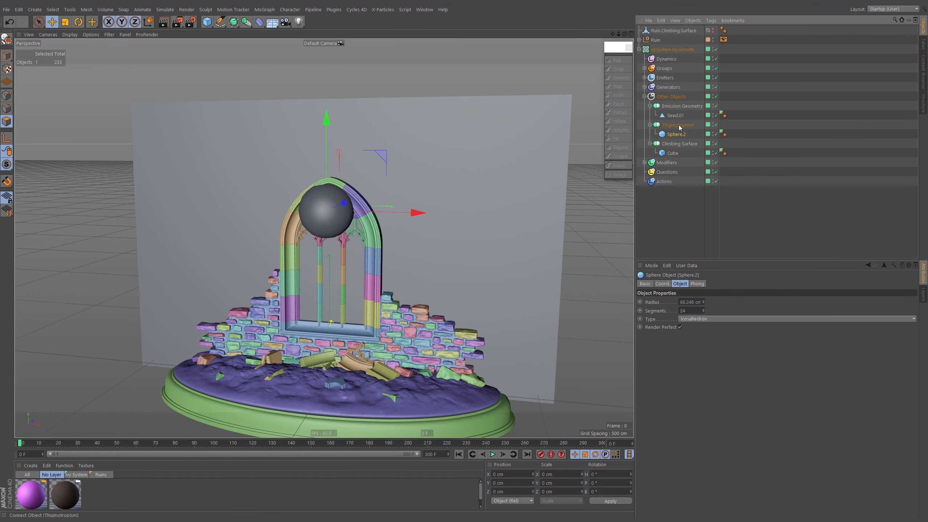
pyautogui.scroll(3, 383, 185)
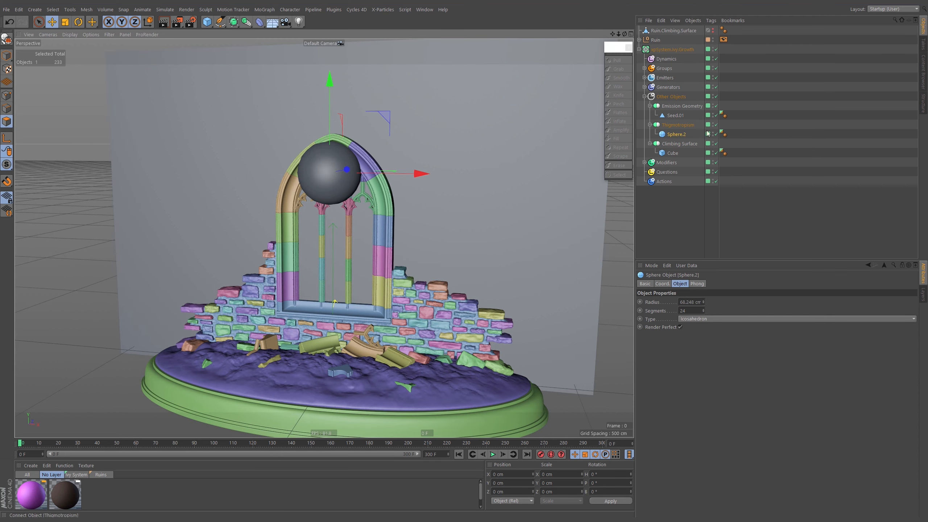
pyautogui.click(716, 125)
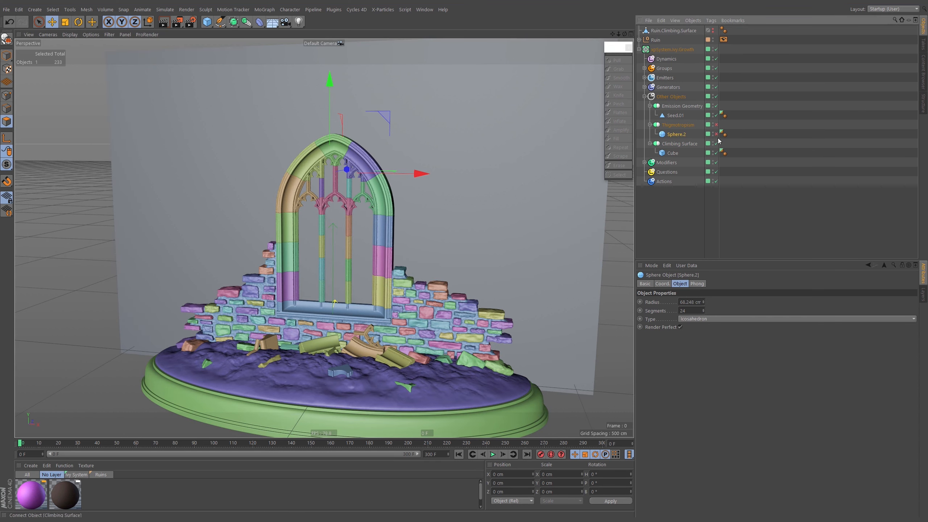
# Step: Delete the Cube under Climbing Surface and put Ruin.Climbing.Surface in its place
pyautogui.click(672, 153)
pyautogui.press('Delete')
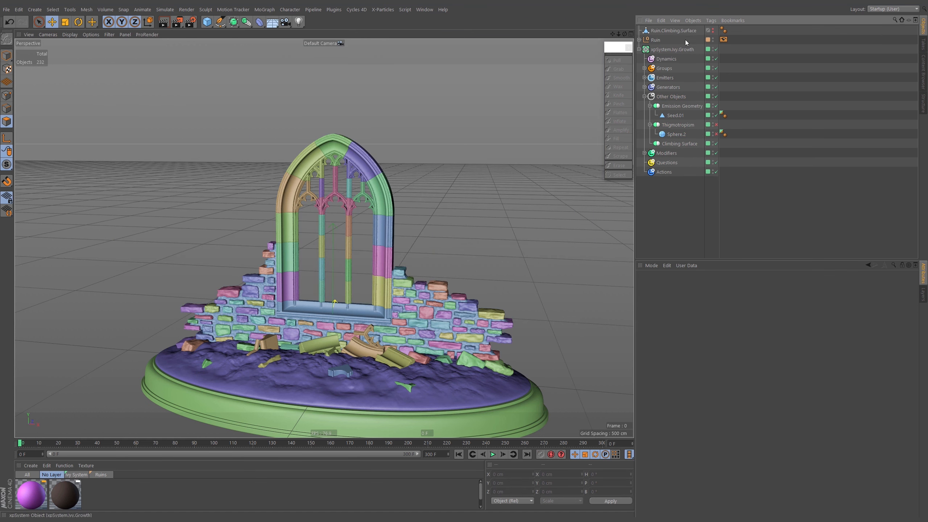
pyautogui.moveTo(679, 135); pyautogui.dragTo(675, 143)
pyautogui.click(773, 123)
# Step: Move the Seed.01 emission plane across the ground to the foot of the wall, beside the red fallen stone
pyautogui.scroll(10, 445, 279)
pyautogui.keyDown('alt'); pyautogui.moveTo(384, 252); pyautogui.dragTo(409, 261); pyautogui.keyUp('alt')
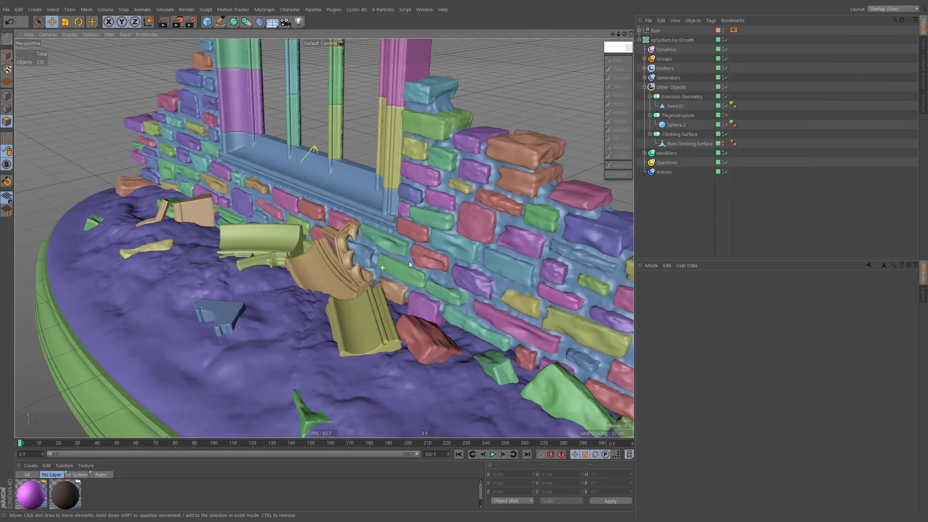
pyautogui.click(676, 107)
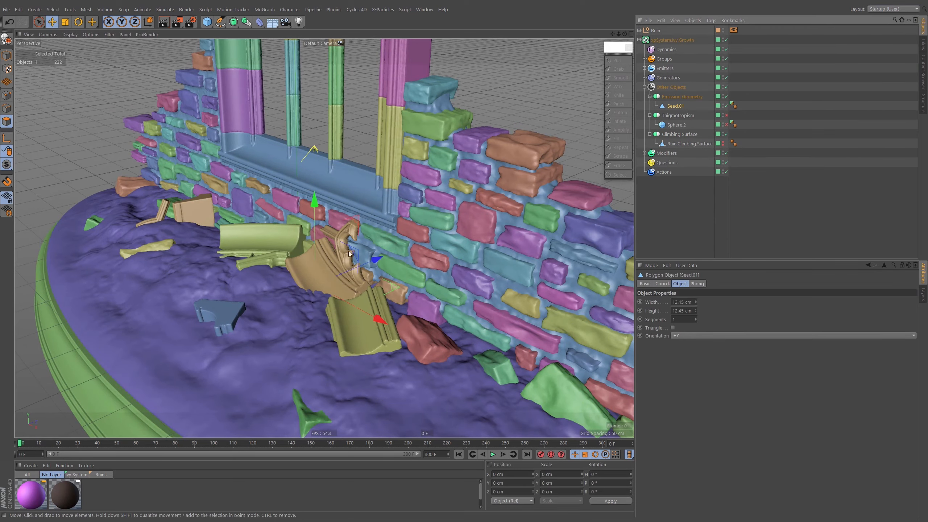
pyautogui.scroll(-3, 330, 257)
pyautogui.keyDown('alt'); pyautogui.moveTo(330, 257); pyautogui.dragTo(427, 260); pyautogui.keyUp('alt')
pyautogui.moveTo(317, 239); pyautogui.dragTo(452, 171)
pyautogui.moveTo(364, 210); pyautogui.dragTo(464, 215)
pyautogui.scroll(8, 424, 237)
pyautogui.moveTo(408, 198); pyautogui.dragTo(287, 219)
pyautogui.moveTo(306, 250)
pyautogui.keyDown('alt'); pyautogui.mouseDown()
pyautogui.moveTo(271, 298)
pyautogui.moveTo(322, 248)
pyautogui.mouseUp(); pyautogui.keyUp('alt')
pyautogui.click(691, 96)
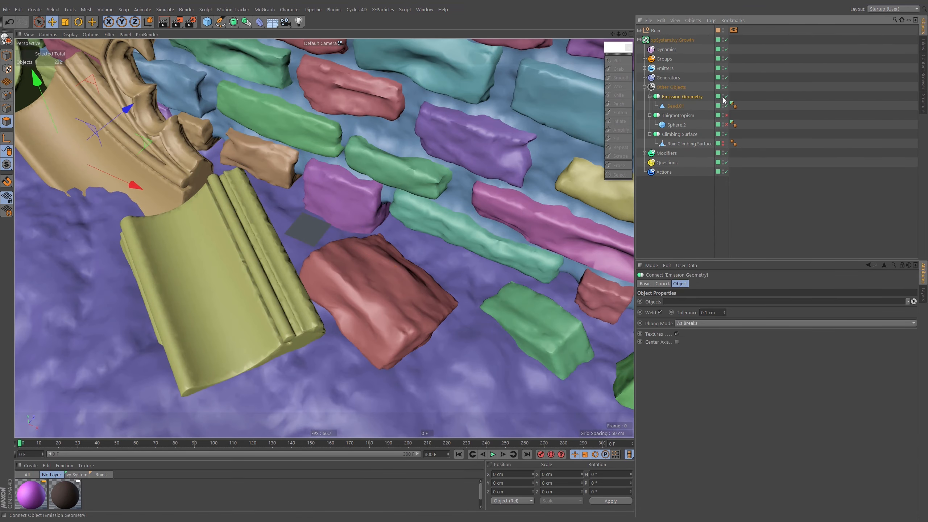
pyautogui.click(672, 106)
pyautogui.keyDown('alt'); pyautogui.moveTo(330, 224); pyautogui.dragTo(303, 184); pyautogui.keyUp('alt')
pyautogui.keyDown('alt'); pyautogui.moveTo(327, 210); pyautogui.dragTo(340, 246, button='right'); pyautogui.keyUp('alt')
# Step: Expand the Generators folder to review its xpTrail and xpSplineMesher objects, and collapse both subfolders again
pyautogui.click(646, 78)
pyautogui.click(650, 96)
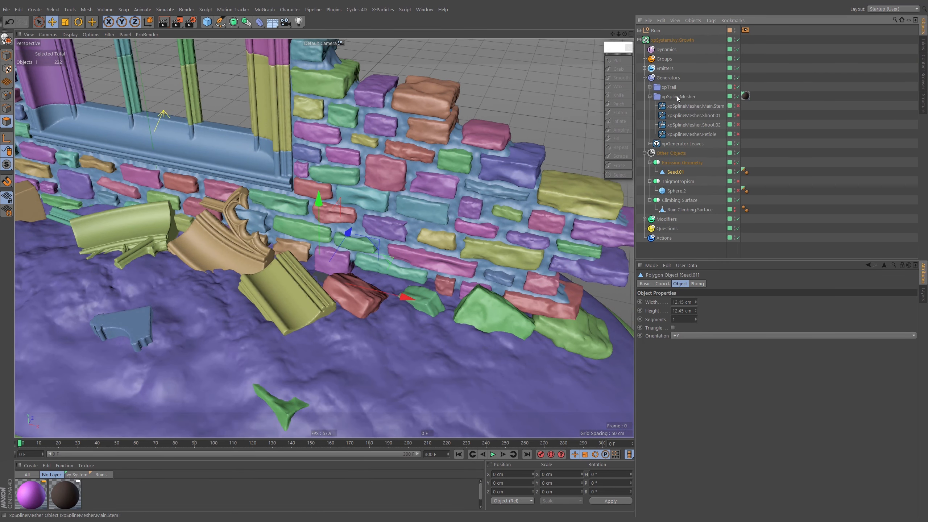
pyautogui.keyDown('alt'); pyautogui.moveTo(331, 260); pyautogui.dragTo(343, 272, button='middle'); pyautogui.keyUp('alt')
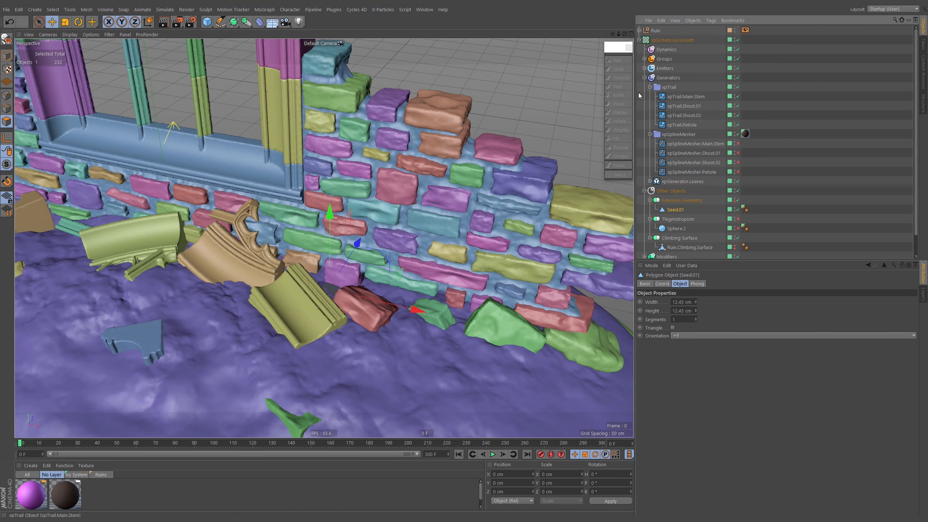
pyautogui.click(650, 97)
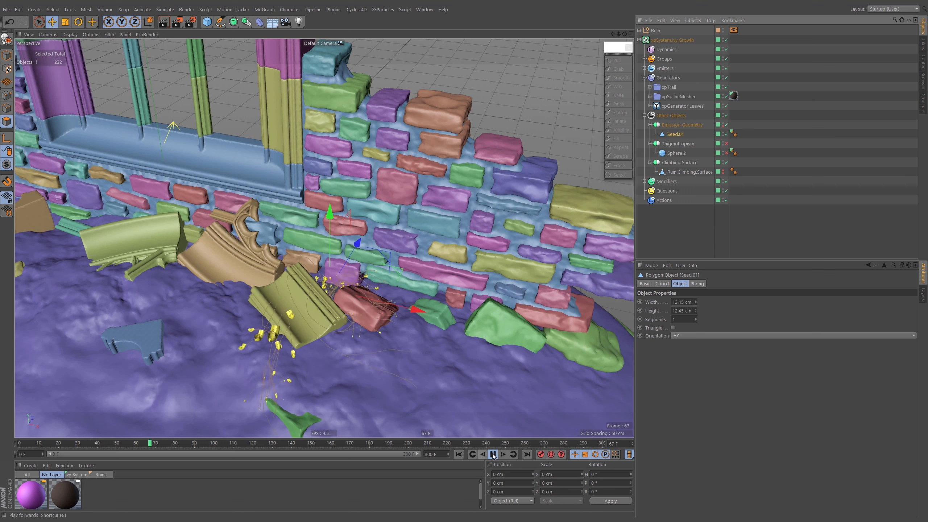
# Step: Pause the simulation and turn on texture display in the viewport
pyautogui.click(493, 454)
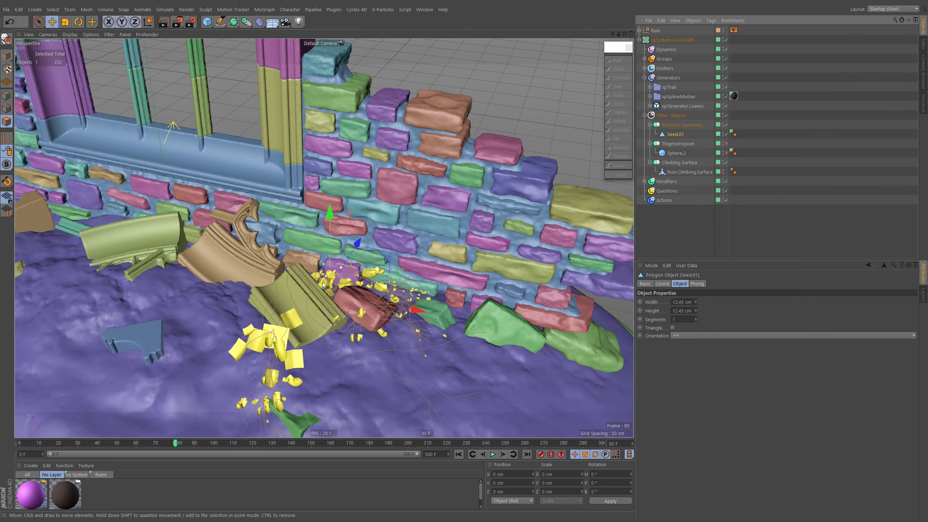
pyautogui.keyDown('alt'); pyautogui.moveTo(323, 285); pyautogui.dragTo(297, 300); pyautogui.keyUp('alt')
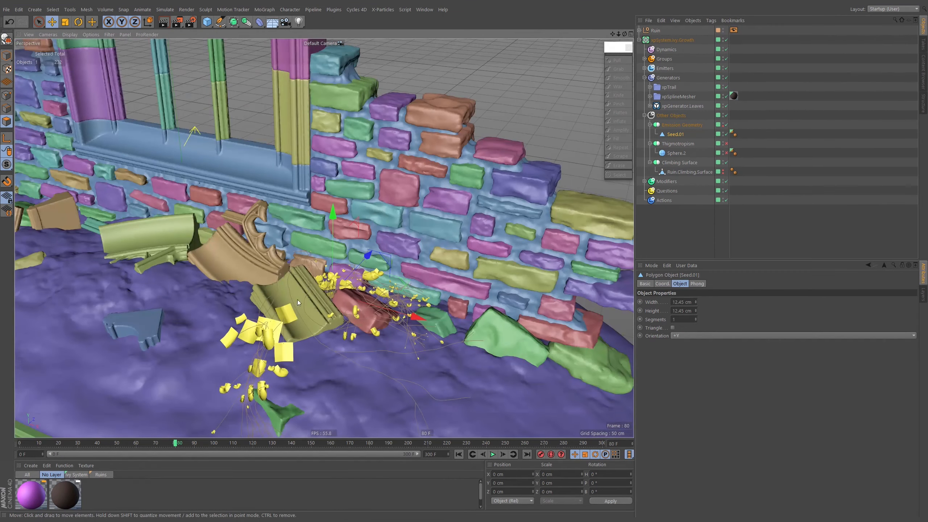
pyautogui.click(109, 35)
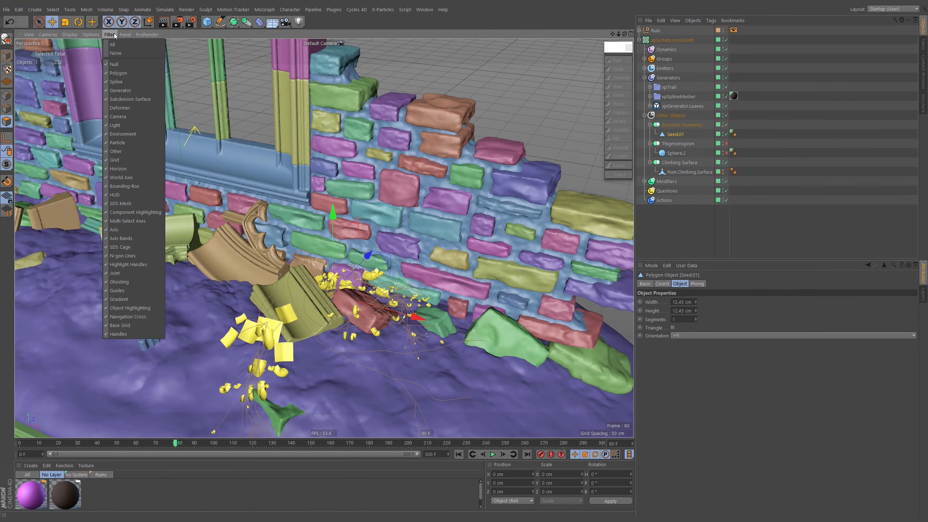
pyautogui.moveTo(92, 34)
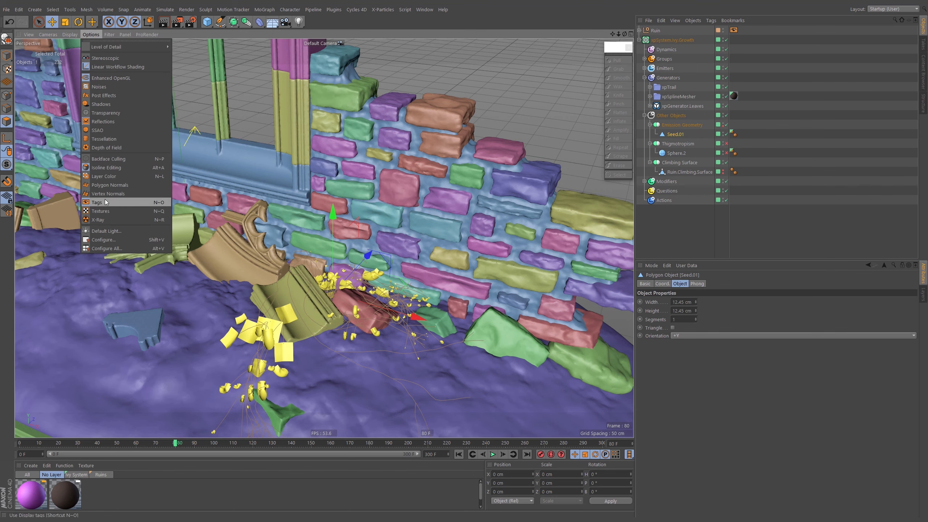
pyautogui.click(105, 211)
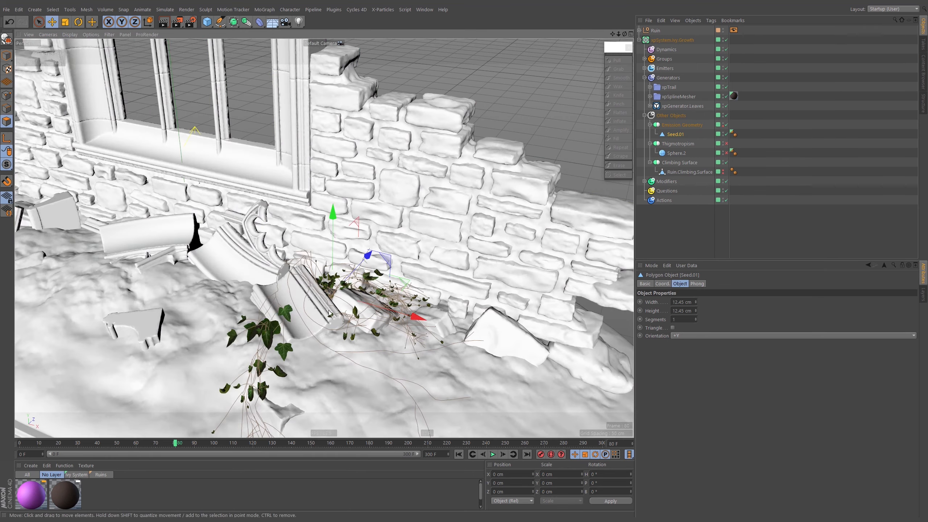
# Step: Nudge the Seed.01 emission plane slightly in its YZ plane, within the gap between the fallen stones and the wall
pyautogui.keyDown('alt'); pyautogui.moveTo(328, 314); pyautogui.dragTo(330, 294, button='middle'); pyautogui.keyUp('alt')
pyautogui.keyDown('alt'); pyautogui.moveTo(320, 273); pyautogui.dragTo(312, 253); pyautogui.keyUp('alt')
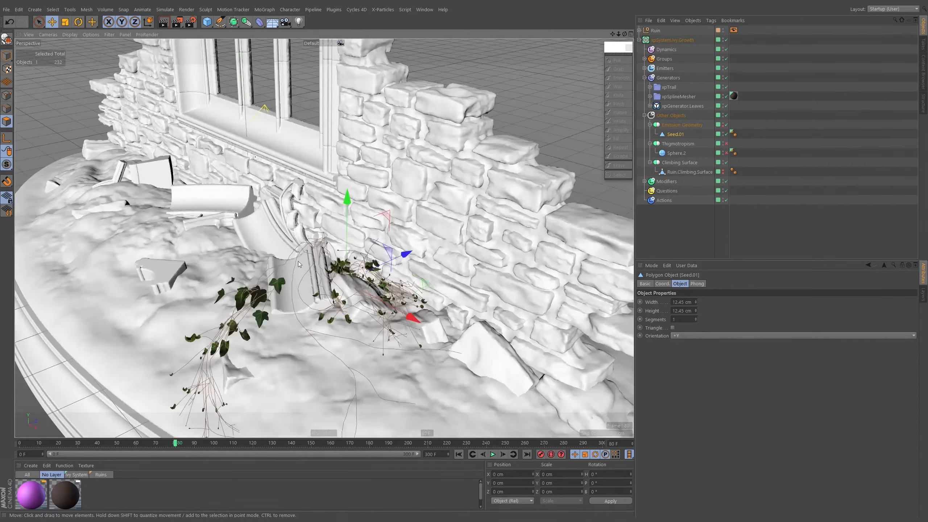
pyautogui.scroll(-6, 313, 252)
pyautogui.keyDown('alt'); pyautogui.moveTo(312, 253); pyautogui.dragTo(311, 299, button='middle'); pyautogui.keyUp('alt')
pyautogui.keyDown('alt'); pyautogui.moveTo(311, 299); pyautogui.dragTo(286, 282); pyautogui.keyUp('alt')
pyautogui.scroll(-4, 303, 271)
pyautogui.keyDown('alt'); pyautogui.moveTo(303, 271); pyautogui.dragTo(299, 342, button='middle'); pyautogui.keyUp('alt')
pyautogui.keyDown('alt'); pyautogui.moveTo(299, 342); pyautogui.dragTo(365, 342); pyautogui.keyUp('alt')
pyautogui.keyDown('alt'); pyautogui.moveTo(301, 346); pyautogui.dragTo(311, 305, button='middle'); pyautogui.keyUp('alt')
pyautogui.keyDown('alt'); pyautogui.moveTo(313, 290); pyautogui.dragTo(429, 263, button='right'); pyautogui.keyUp('alt')
pyautogui.keyDown('alt'); pyautogui.moveTo(338, 360); pyautogui.dragTo(334, 301, button='middle'); pyautogui.keyUp('alt')
pyautogui.keyDown('alt'); pyautogui.moveTo(333, 300); pyautogui.dragTo(302, 337); pyautogui.keyUp('alt')
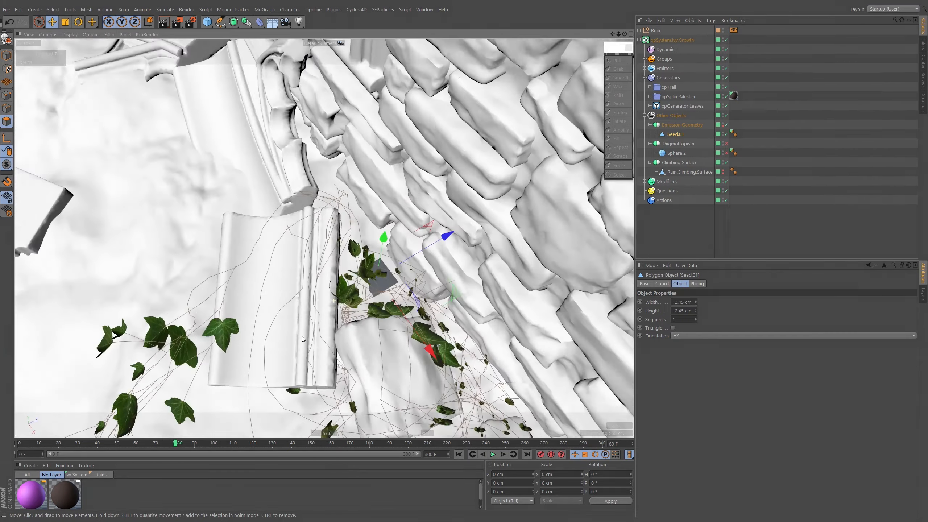
pyautogui.keyDown('alt'); pyautogui.moveTo(368, 283); pyautogui.dragTo(395, 278, button='right'); pyautogui.keyUp('alt')
pyautogui.keyDown('alt'); pyautogui.moveTo(395, 278); pyautogui.dragTo(353, 239); pyautogui.keyUp('alt')
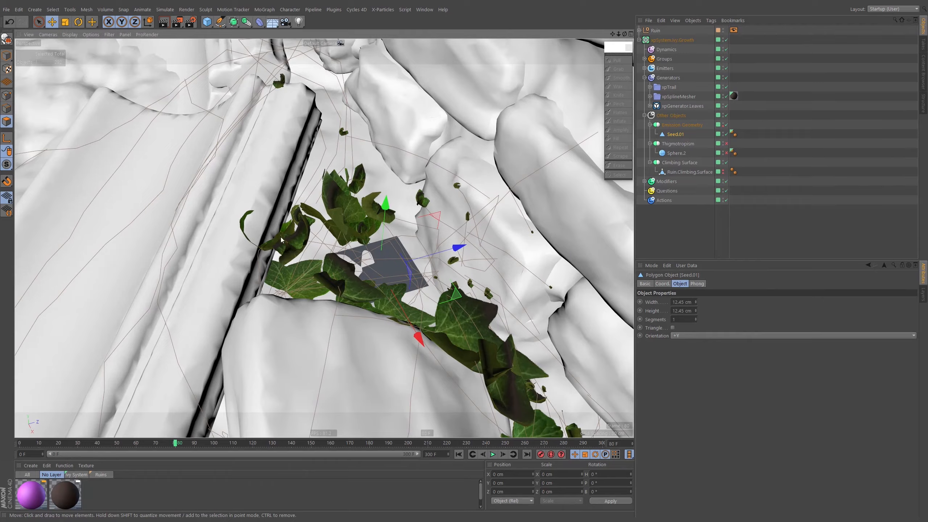
pyautogui.keyDown('alt'); pyautogui.moveTo(281, 239); pyautogui.dragTo(334, 279); pyautogui.keyUp('alt')
pyautogui.moveTo(423, 220)
pyautogui.mouseDown()
pyautogui.moveTo(414, 230)
pyautogui.moveTo(431, 216)
pyautogui.mouseUp()
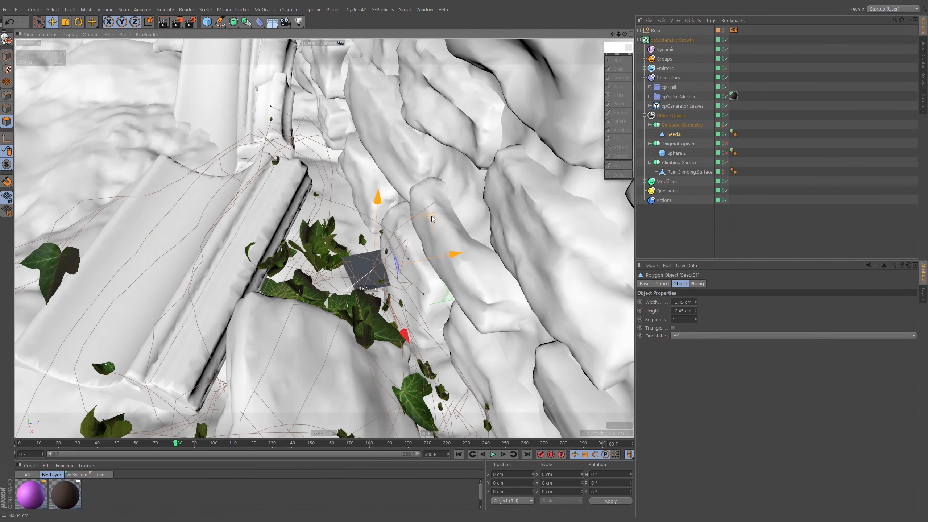
# Step: Replay the ivy simulation from frame 0 and pause it at frame 99, with the whole wall in view
pyautogui.click(458, 454)
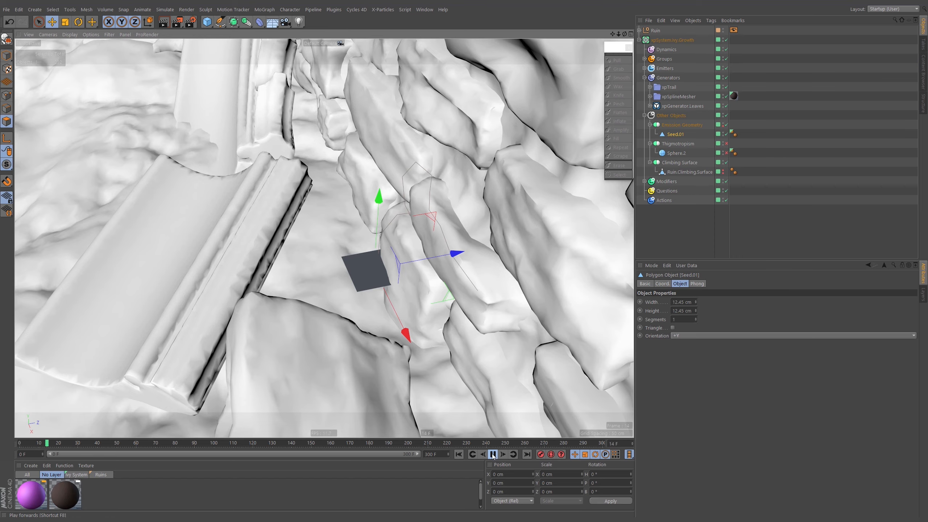
pyautogui.click(493, 455)
pyautogui.keyDown('alt'); pyautogui.moveTo(479, 235); pyautogui.dragTo(439, 237, button='right'); pyautogui.keyUp('alt')
pyautogui.keyDown('alt'); pyautogui.moveTo(438, 237); pyautogui.dragTo(504, 219); pyautogui.keyUp('alt')
pyautogui.keyDown('alt'); pyautogui.moveTo(489, 278); pyautogui.dragTo(369, 321, button='right'); pyautogui.keyUp('alt')
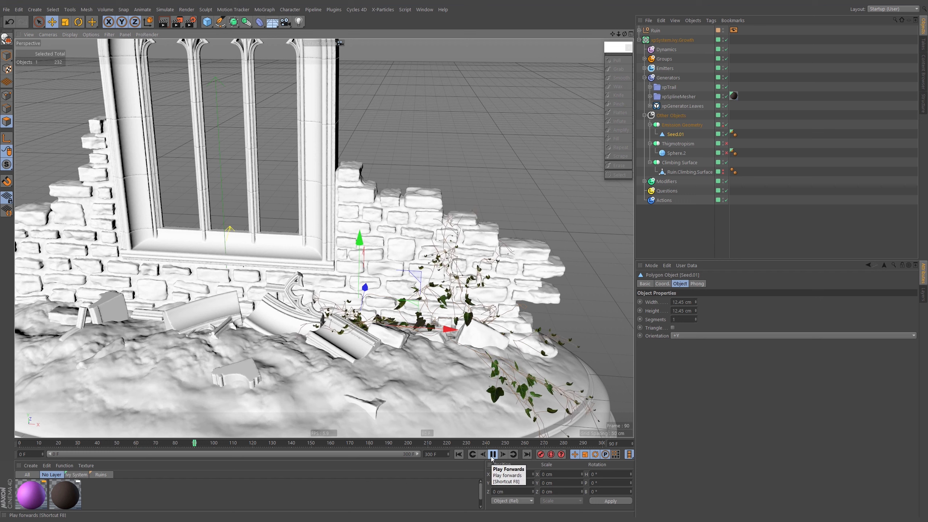
pyautogui.click(493, 454)
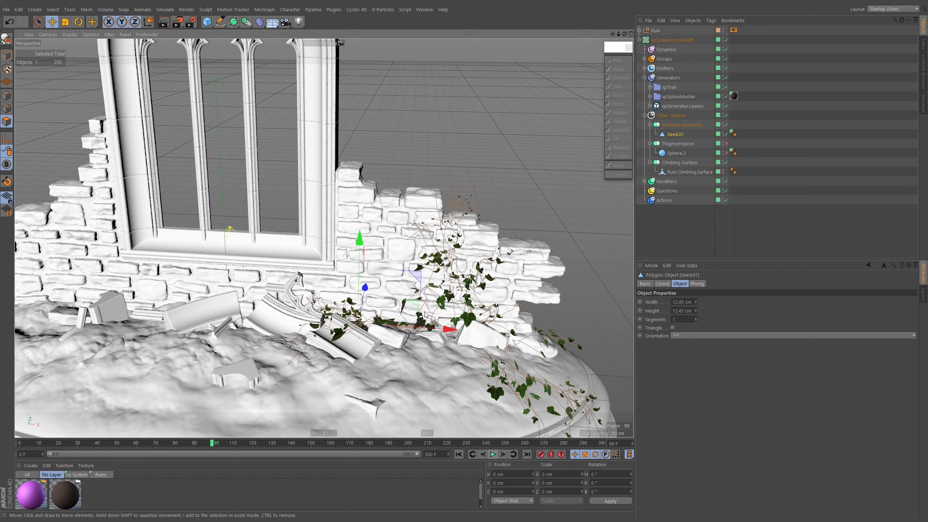
# Step: Expand the Modifiers group and select the Sun Target null above the ruin to examine its position and settings
pyautogui.click(794, 159)
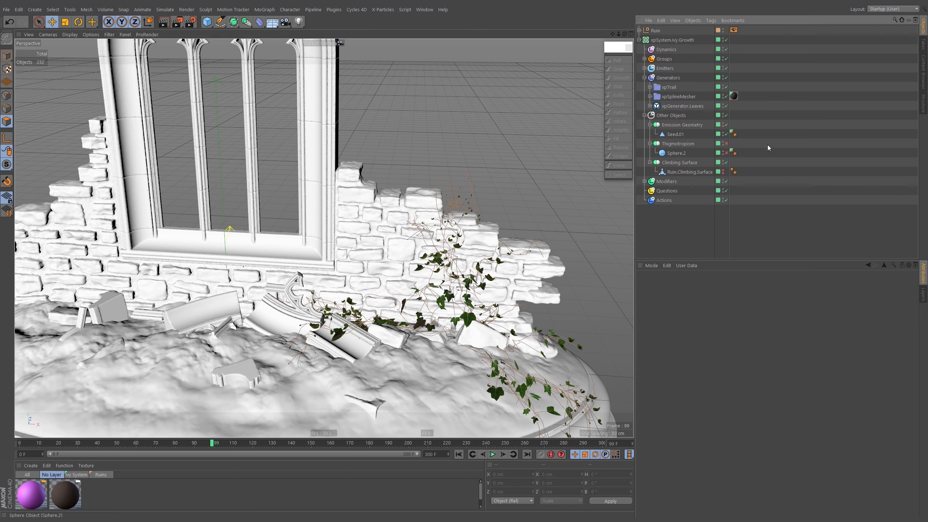
pyautogui.click(644, 181)
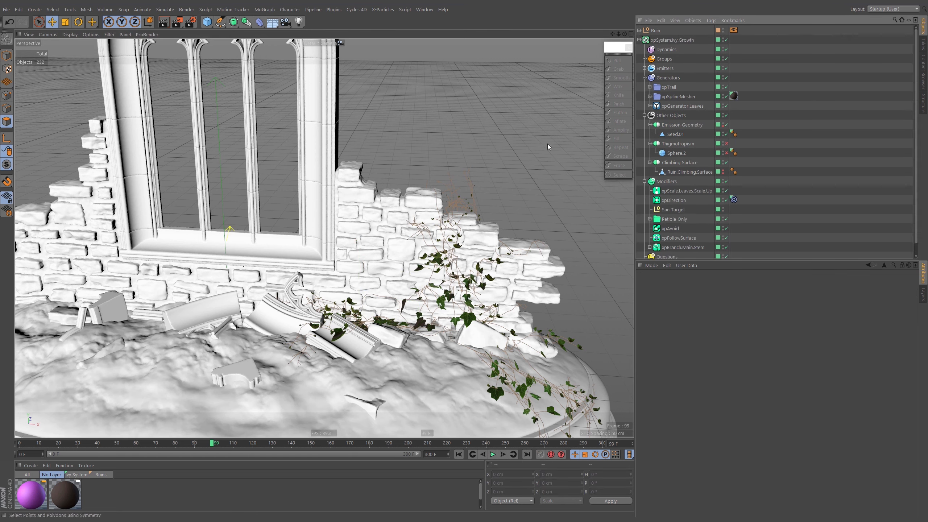
pyautogui.scroll(-10, 360, 173)
pyautogui.scroll(-3, 337, 205)
pyautogui.keyDown('alt'); pyautogui.moveTo(336, 206); pyautogui.dragTo(336, 238, button='middle'); pyautogui.keyUp('alt')
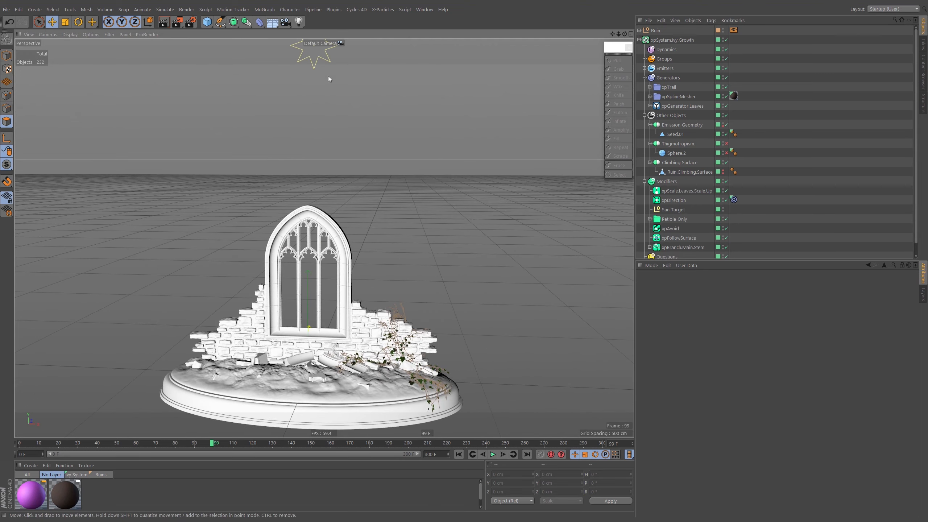
pyautogui.click(321, 61)
pyautogui.moveTo(451, 199); pyautogui.dragTo(464, 221)
pyautogui.scroll(10, 439, 256)
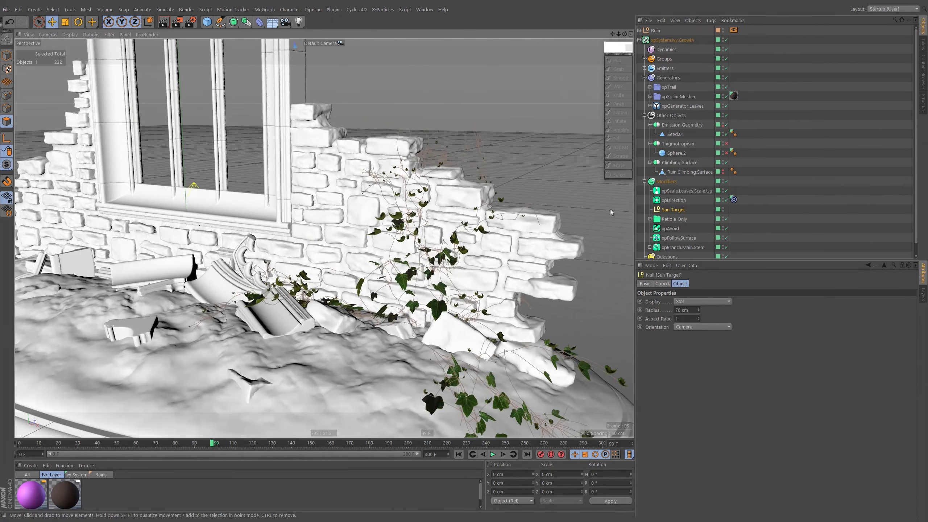
# Step: Set the emission radius of Main.Stem.Group, Shoot.Group.01 and Shoot.Group.02 to 0.1 cm
pyautogui.click(725, 143)
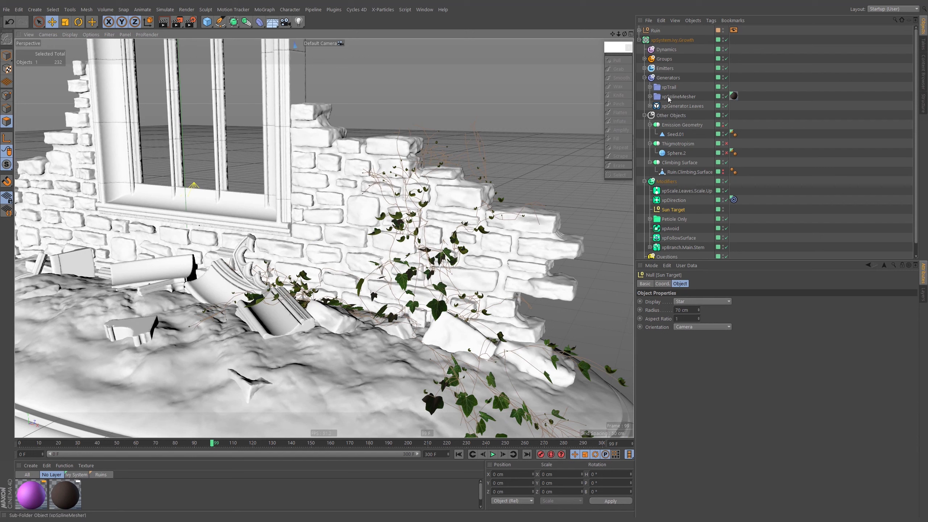
pyautogui.click(645, 68)
pyautogui.click(645, 69)
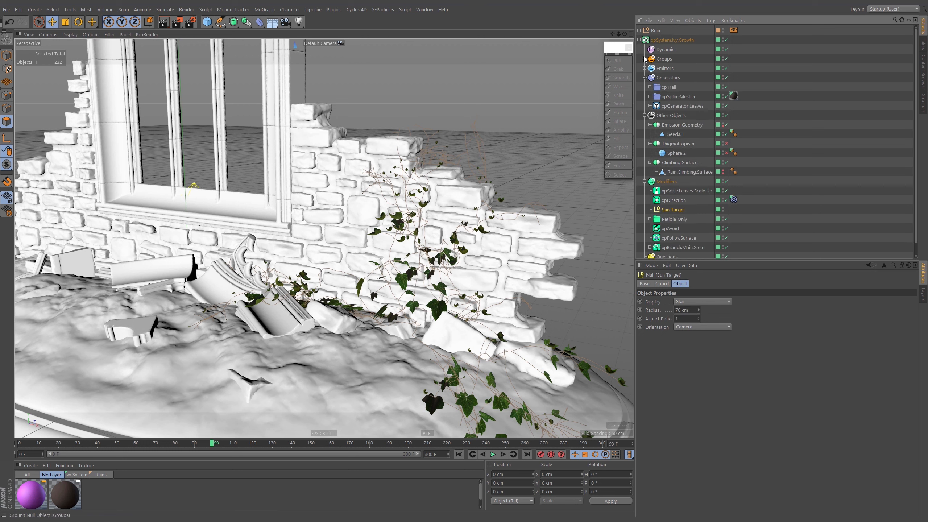
pyautogui.click(645, 59)
pyautogui.click(680, 70)
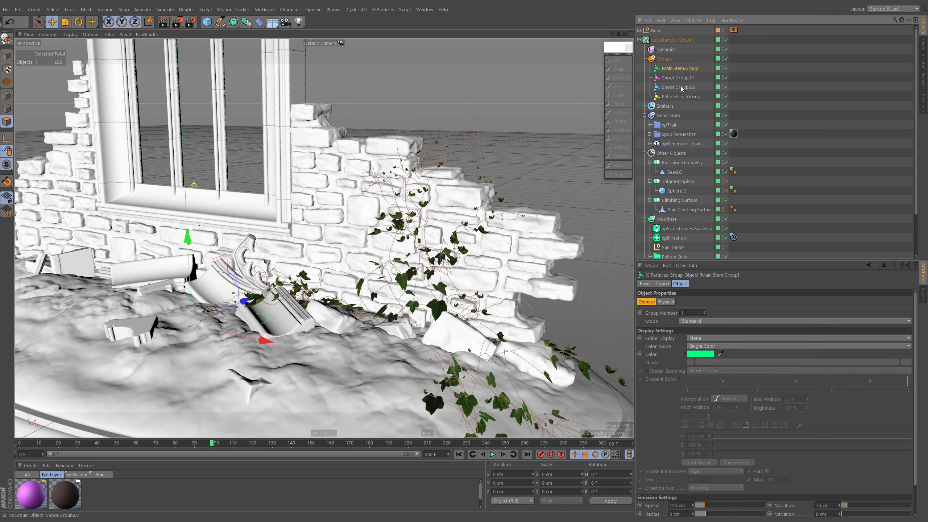
pyautogui.keyDown('shift'); pyautogui.click(684, 89); pyautogui.keyUp('shift')
pyautogui.click(684, 96)
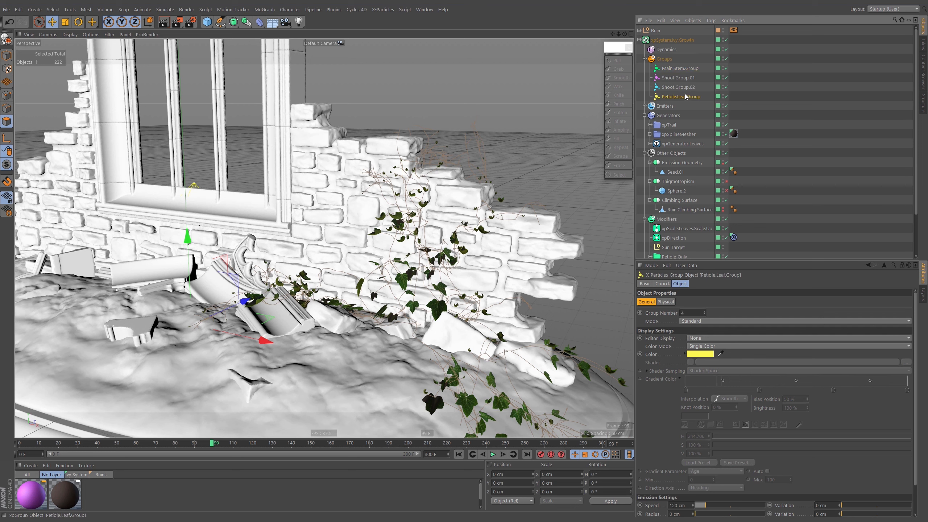
pyautogui.click(681, 88)
pyautogui.keyDown('shift'); pyautogui.click(685, 69); pyautogui.keyUp('shift')
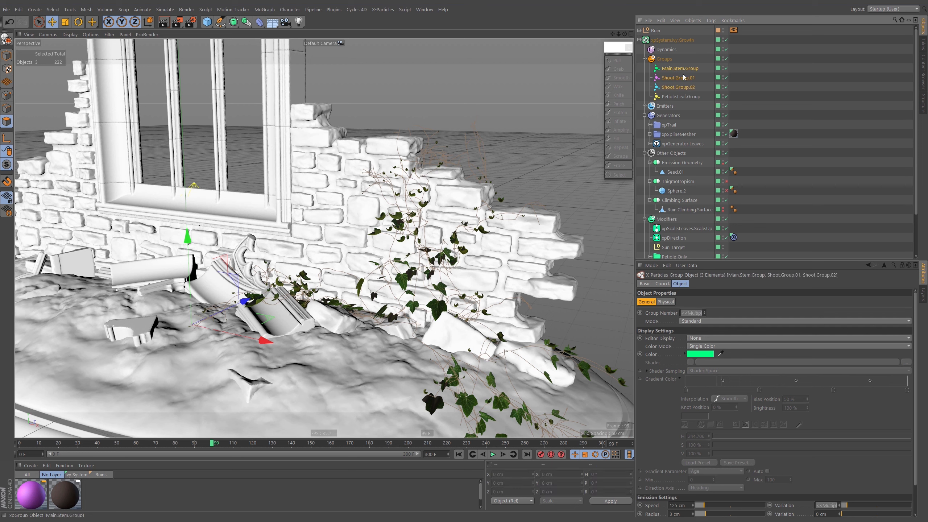
pyautogui.doubleClick(683, 514)
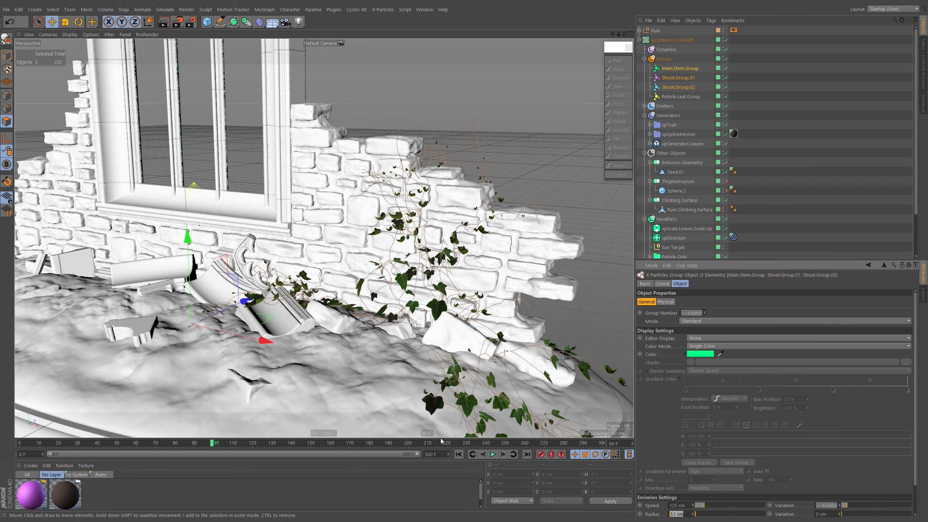
# Step: Replay the simulation from frame 0, pause it at frame 127 and examine how the ivy grows over the wall
pyautogui.click(458, 454)
pyautogui.click(493, 454)
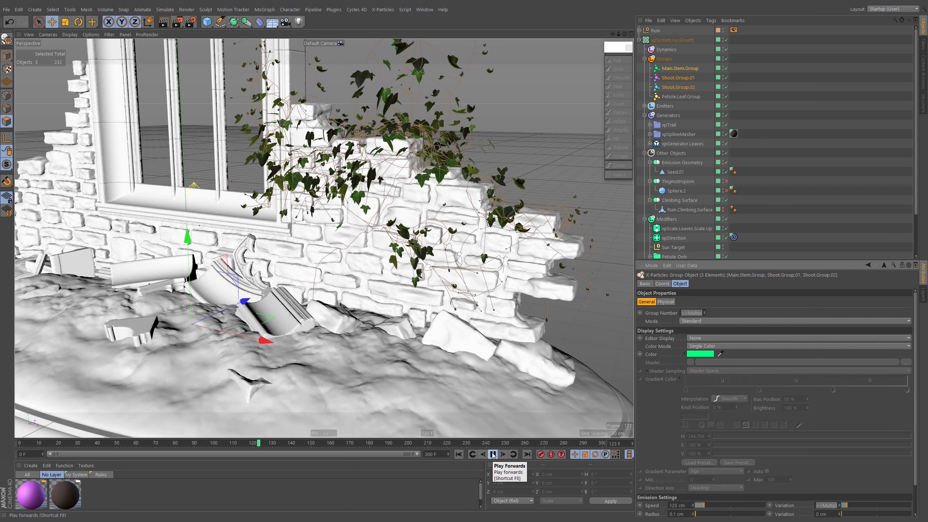
pyautogui.click(493, 454)
pyautogui.keyDown('alt'); pyautogui.moveTo(413, 208); pyautogui.dragTo(440, 284, button='middle'); pyautogui.keyUp('alt')
pyautogui.keyDown('alt'); pyautogui.moveTo(439, 284); pyautogui.dragTo(409, 226, button='right'); pyautogui.keyUp('alt')
pyautogui.keyDown('alt'); pyautogui.moveTo(409, 226); pyautogui.dragTo(420, 206); pyautogui.keyUp('alt')
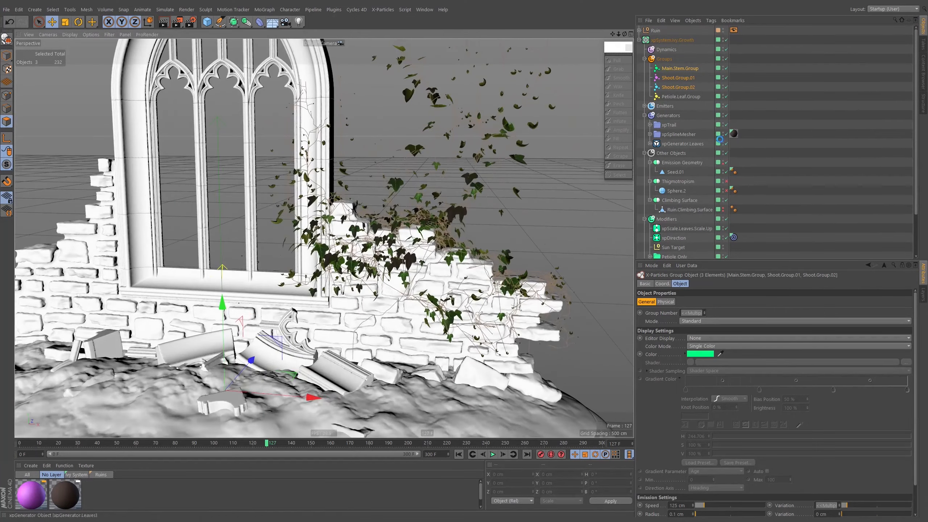
# Step: Enable the Main.Stem, Shoot.01, Shoot.02 and Petiole spline meshers and inspect the branch geometry around the ruin
pyautogui.click(650, 134)
pyautogui.click(739, 145)
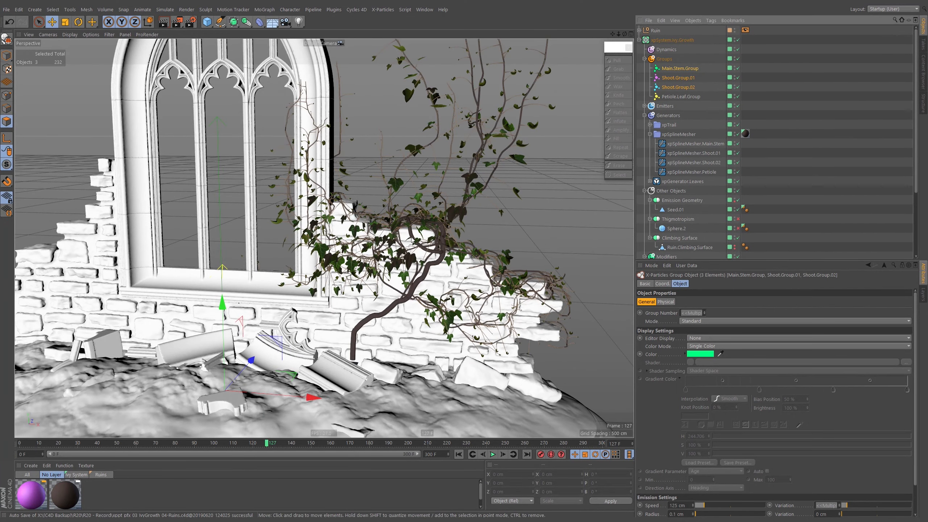
pyautogui.keyDown('alt'); pyautogui.moveTo(416, 252); pyautogui.dragTo(184, 255); pyautogui.keyUp('alt')
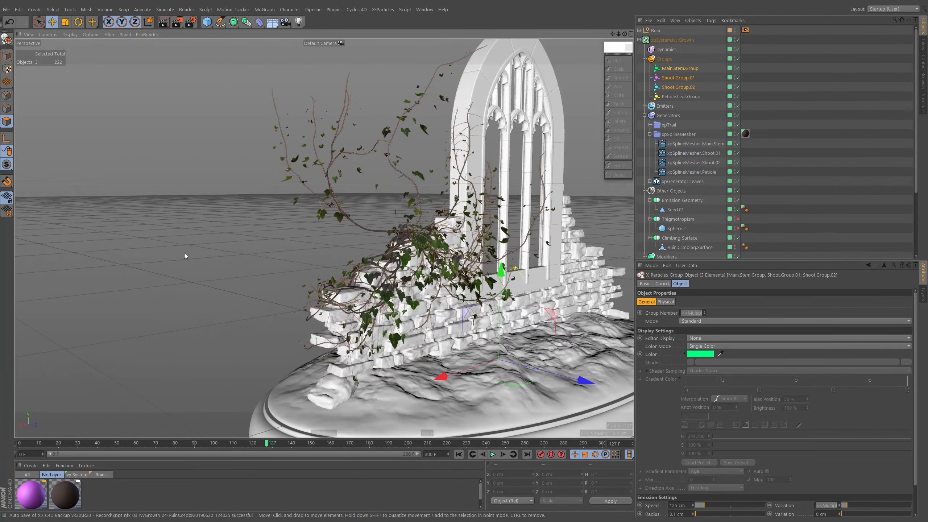
pyautogui.keyDown('alt'); pyautogui.moveTo(330, 238); pyautogui.dragTo(440, 209); pyautogui.keyUp('alt')
pyautogui.scroll(-4, 415, 191)
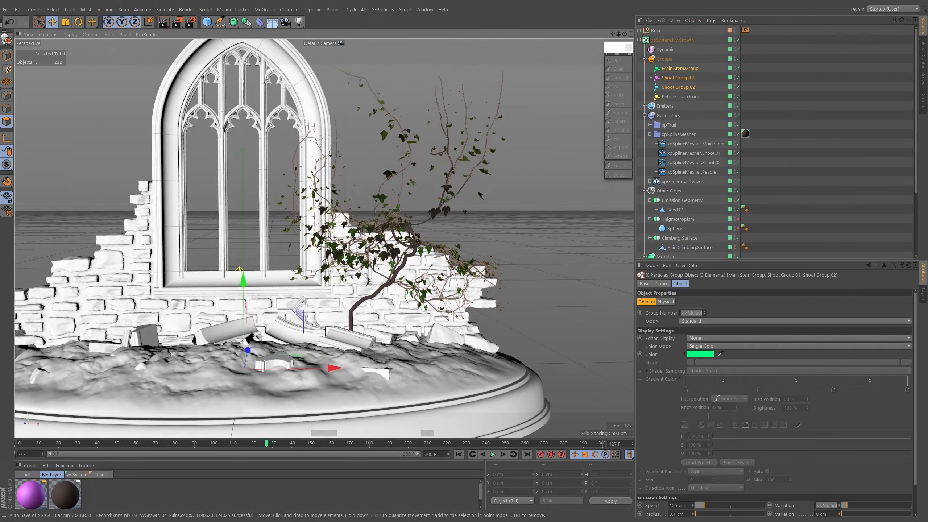
pyautogui.scroll(4, 440, 208)
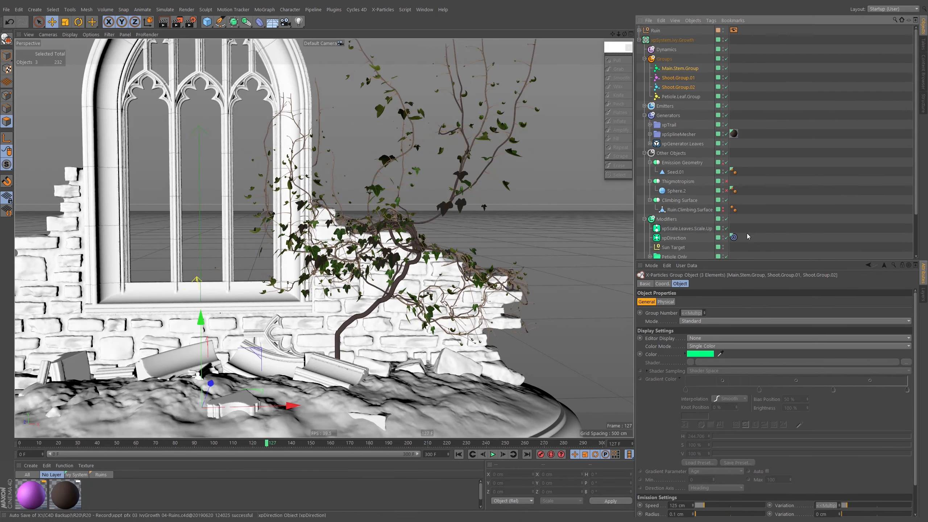
# Step: Set the xpFollowSurface modifier's distance to 40 cm and its pull to 60 %
pyautogui.click(650, 134)
pyautogui.scroll(-2, 671, 183)
pyautogui.click(672, 226)
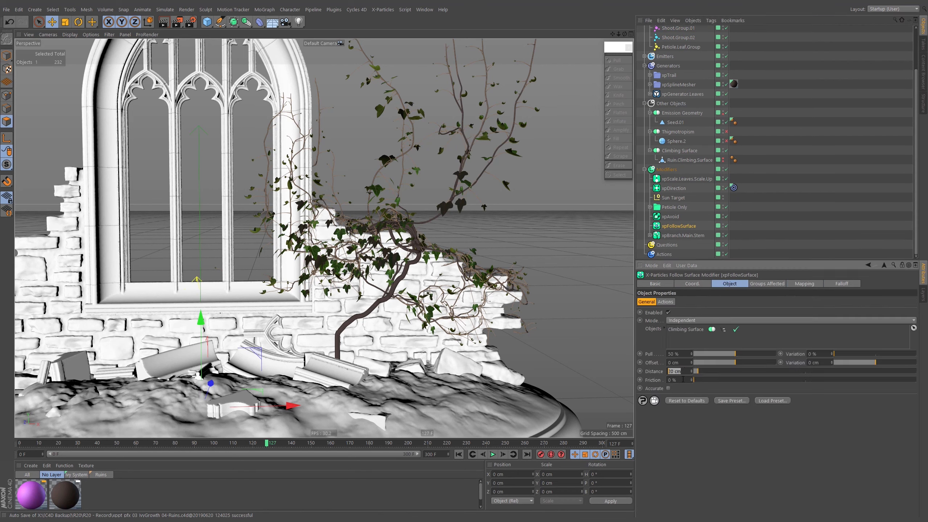
pyautogui.write('40')
pyautogui.press('Return')
pyautogui.write('60')
pyautogui.press('Return')
# Step: Disable the four spline meshers and replay the simulation from frame 0
pyautogui.click(458, 454)
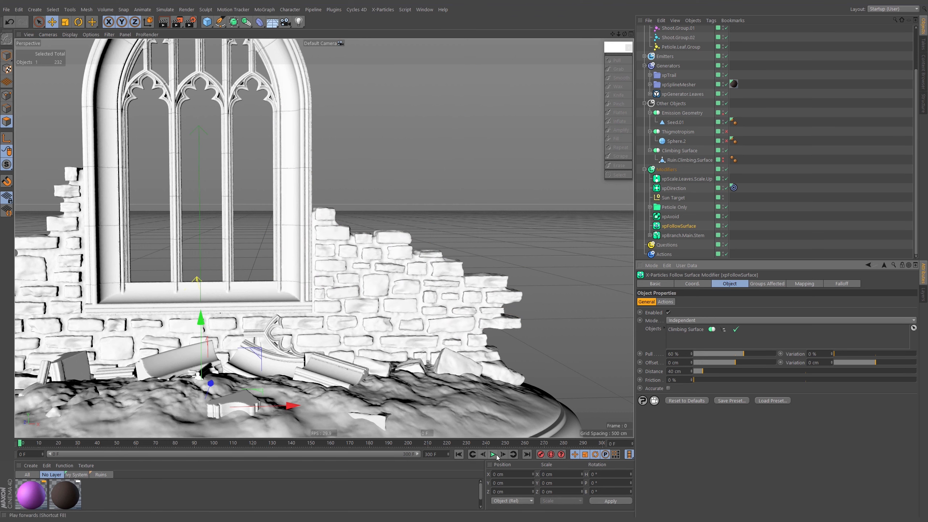
pyautogui.click(649, 85)
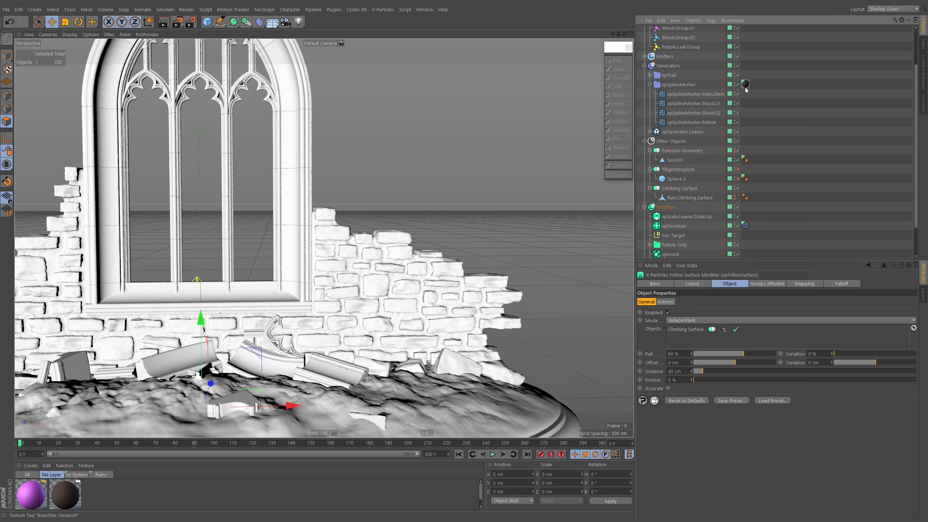
pyautogui.click(493, 454)
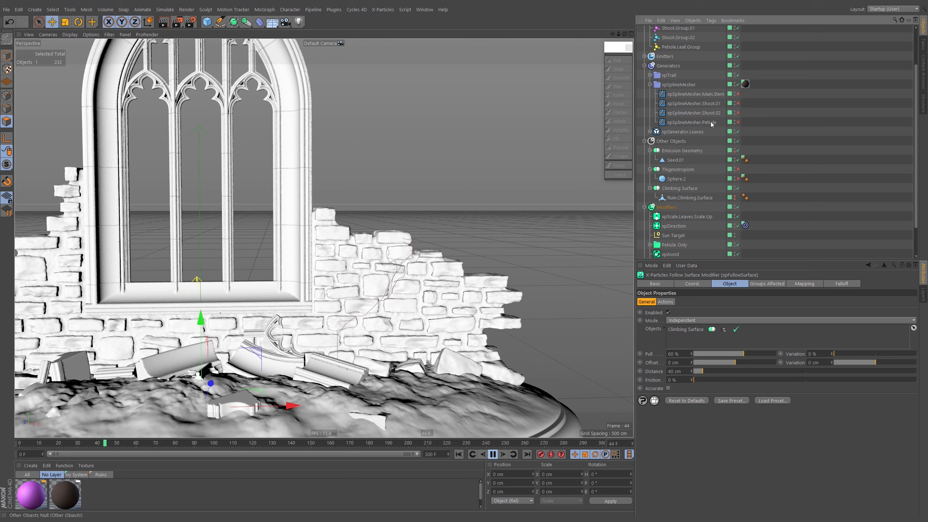
# Step: Re-enable the four spline meshers, pause the simulation at frame 122 and inspect the meshed branches on the wall and window
pyautogui.click(738, 113)
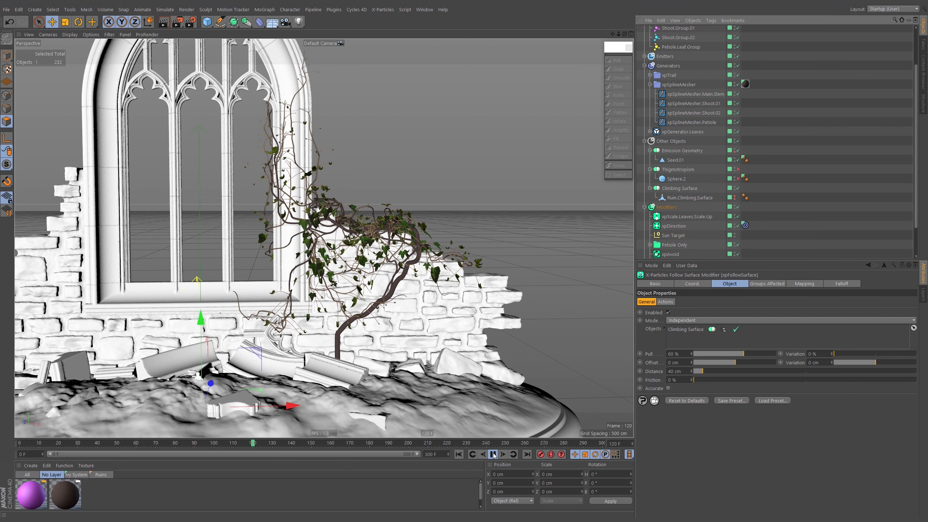
pyautogui.keyDown('alt'); pyautogui.moveTo(408, 274); pyautogui.dragTo(446, 309, button='middle'); pyautogui.keyUp('alt')
pyautogui.keyDown('alt'); pyautogui.moveTo(446, 309); pyautogui.dragTo(402, 280, button='right'); pyautogui.keyUp('alt')
pyautogui.moveTo(402, 280)
pyautogui.keyDown('alt'); pyautogui.mouseDown()
pyautogui.moveTo(290, 259)
pyautogui.moveTo(412, 277)
pyautogui.mouseUp(); pyautogui.keyUp('alt')
pyautogui.keyDown('alt'); pyautogui.moveTo(411, 273); pyautogui.dragTo(433, 307, button='right'); pyautogui.keyUp('alt')
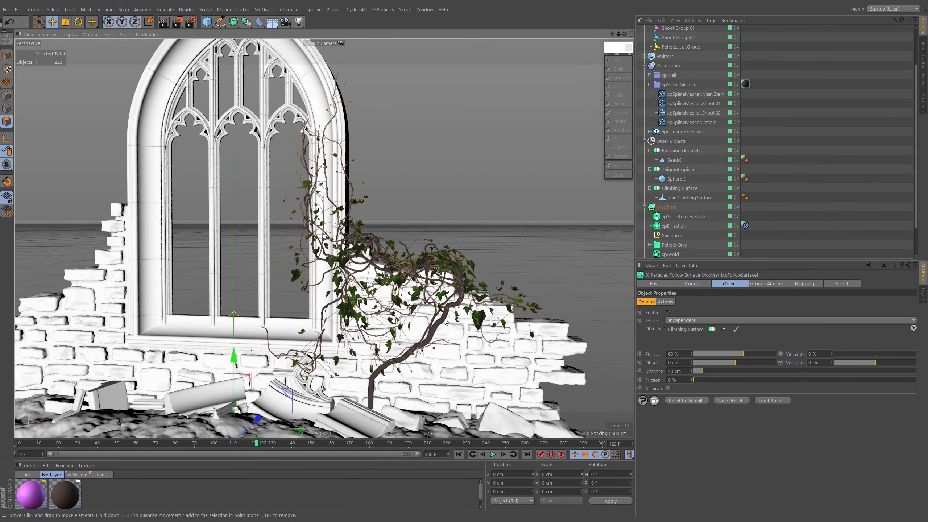
# Step: Try a size of 1.5 cm on the Main.Stem spline mesher and undo it
pyautogui.click(694, 94)
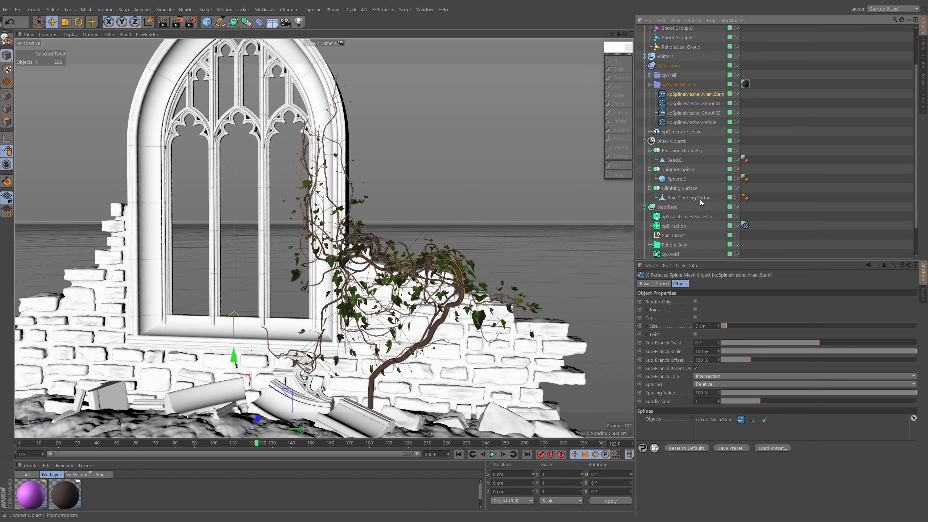
pyautogui.click(711, 324)
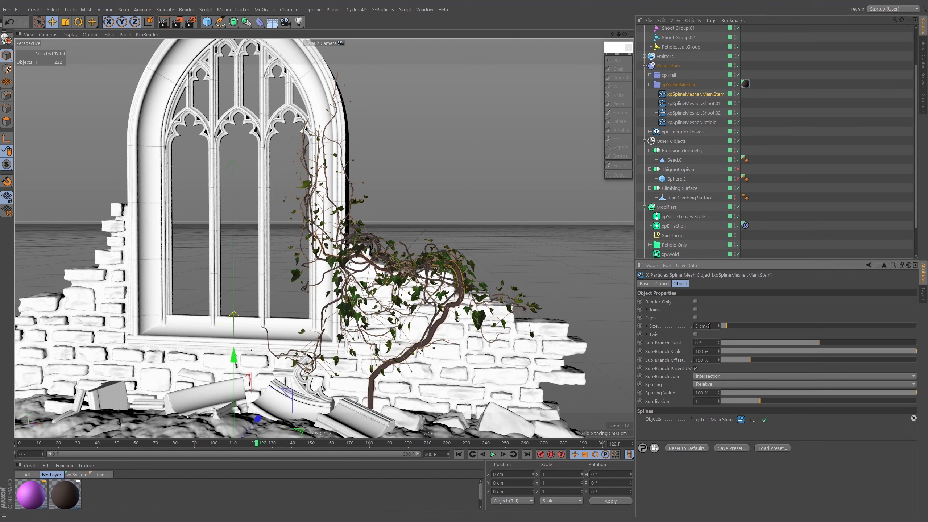
pyautogui.write('/2')
pyautogui.press('Return')
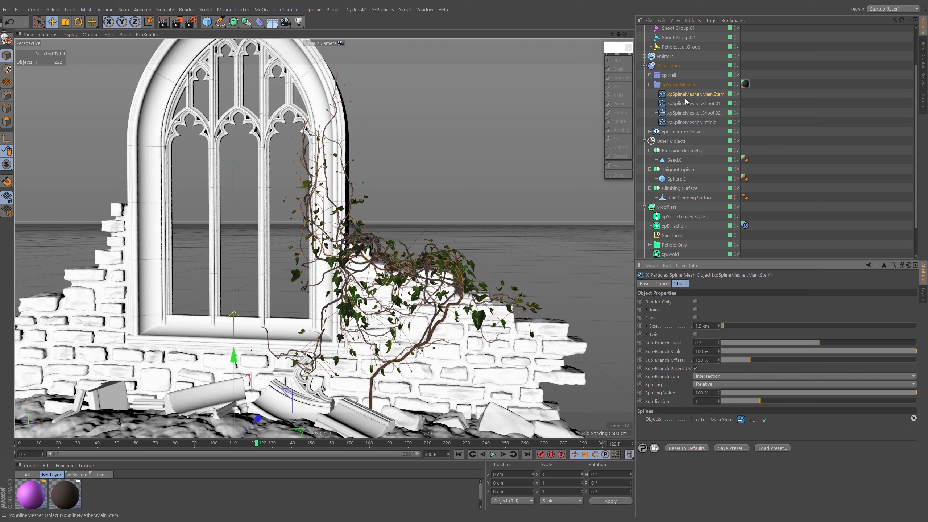
pyautogui.hotkey('ctrl', 'z')
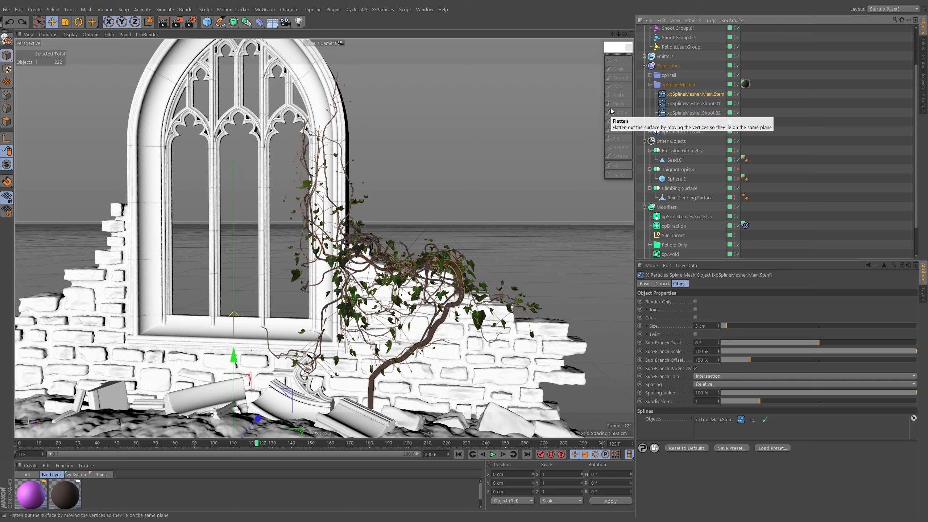
# Step: Try a common size of 2 cm on the Main.Stem, Shoot.01 and Shoot.02 spline meshers and undo it
pyautogui.click(700, 96)
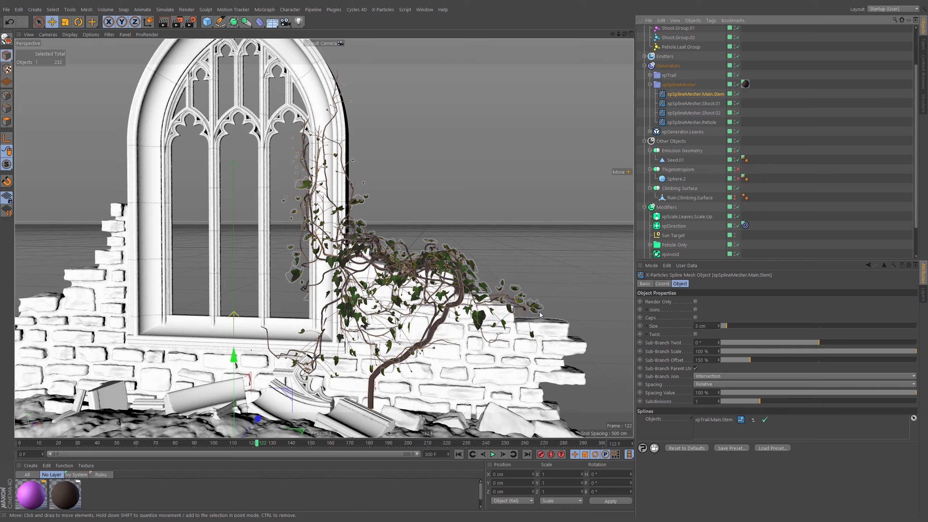
pyautogui.keyDown('alt'); pyautogui.moveTo(500, 308); pyautogui.dragTo(587, 291, button='right'); pyautogui.keyUp('alt')
pyautogui.keyDown('alt'); pyautogui.moveTo(556, 243); pyautogui.dragTo(513, 223, button='right'); pyautogui.keyUp('alt')
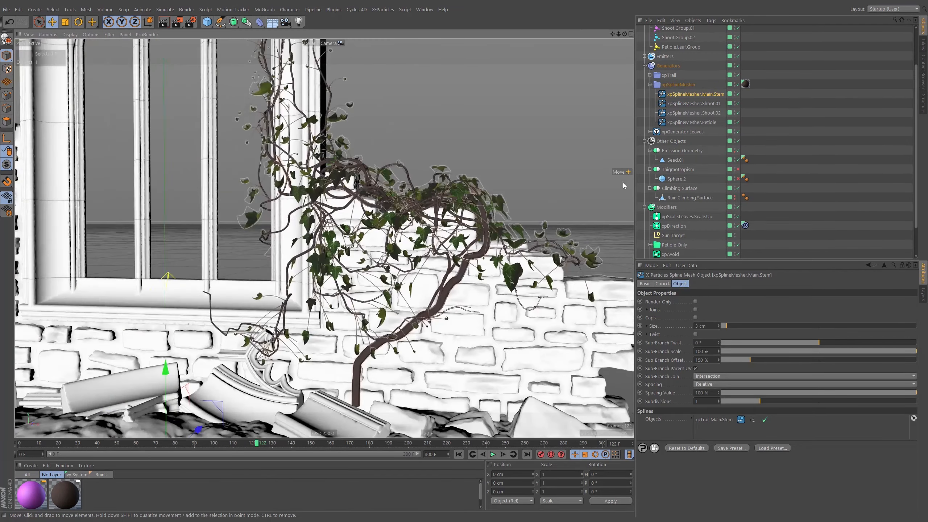
pyautogui.keyDown('shift'); pyautogui.click(708, 115); pyautogui.keyUp('shift')
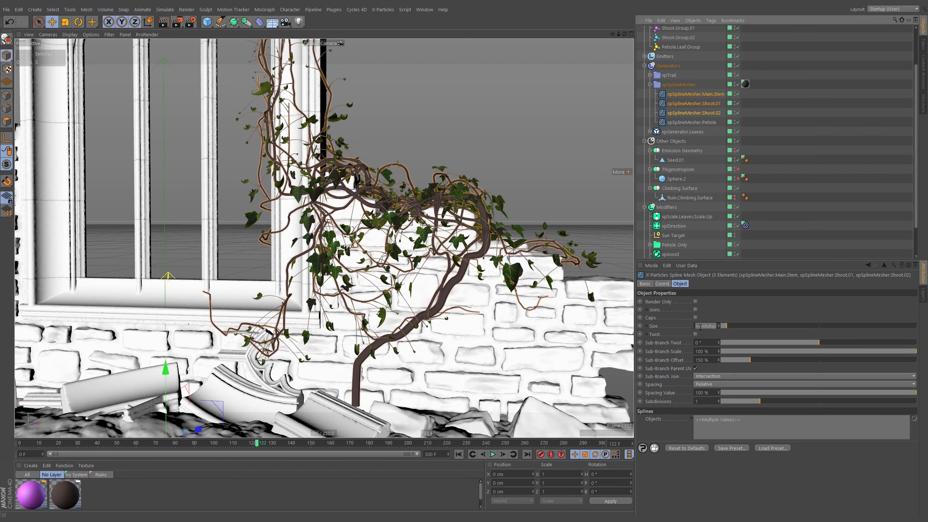
pyautogui.press('BackSpace')
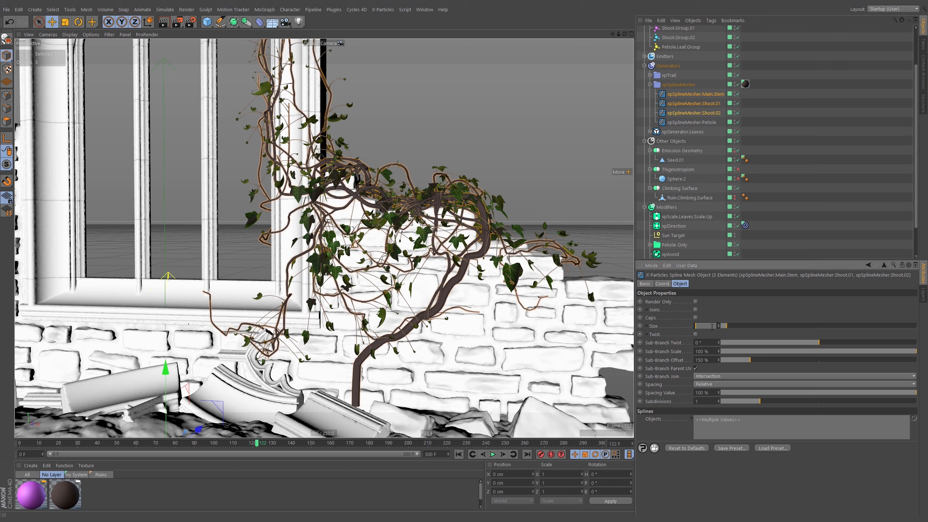
pyautogui.write('2')
pyautogui.press('Return')
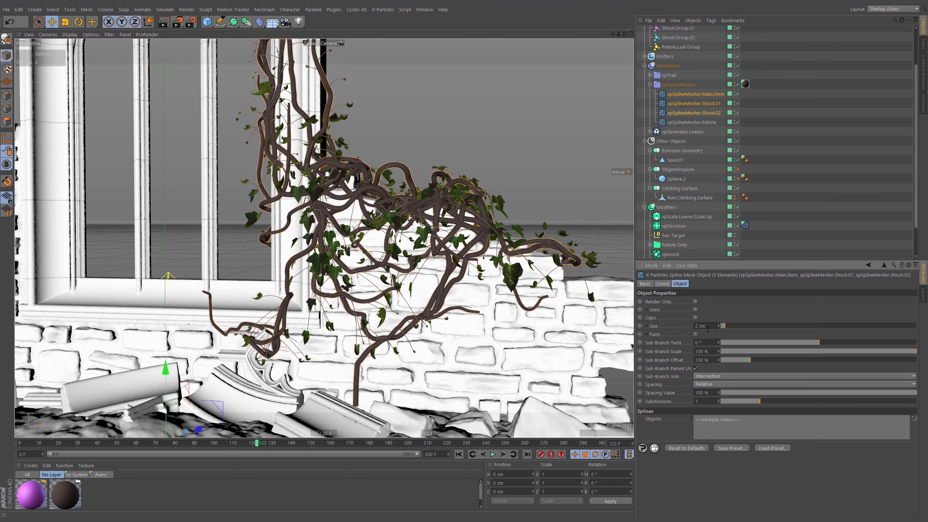
pyautogui.click(663, 327)
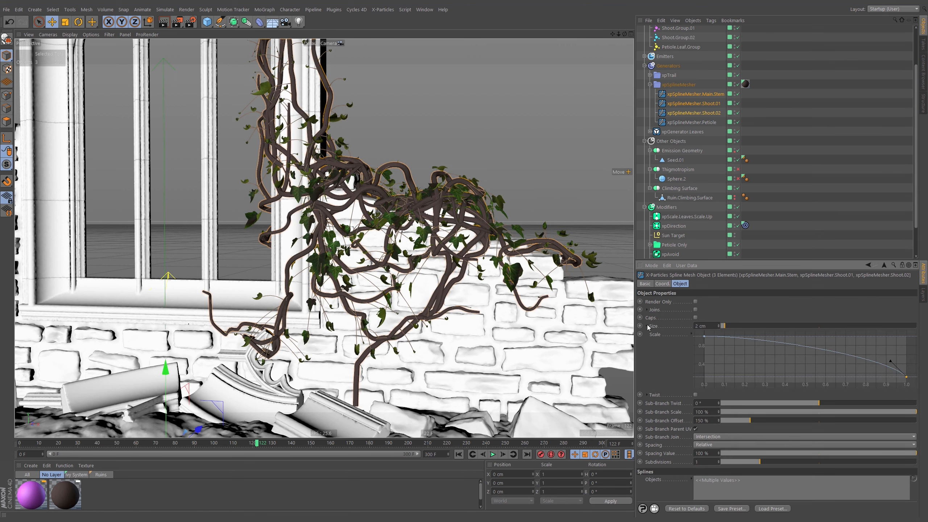
pyautogui.click(648, 326)
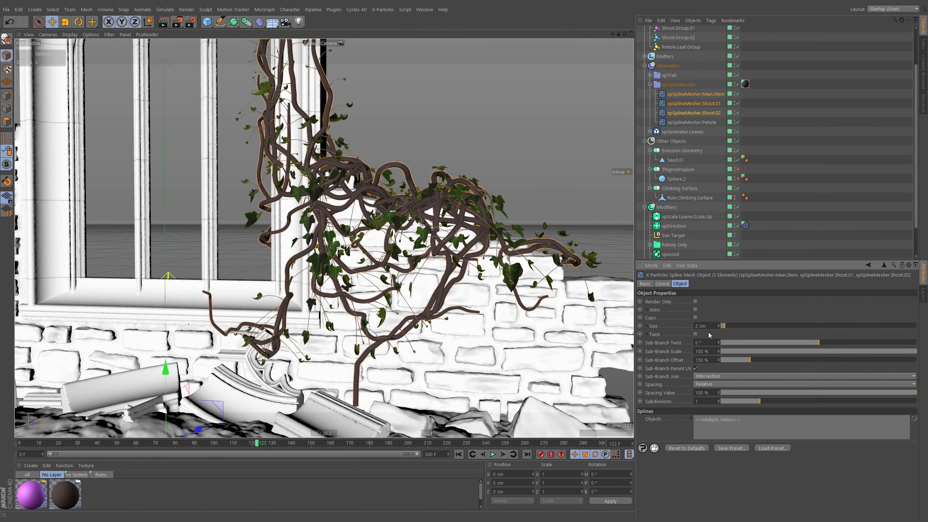
pyautogui.hotkey('ctrl', 'z')
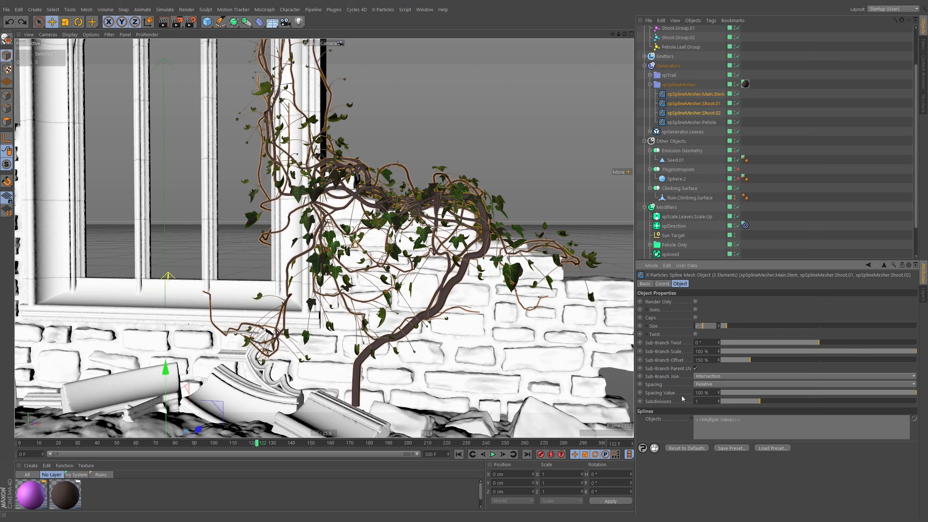
# Step: Halve the sizes of the Main.Stem, Shoot.01 and Shoot.02 spline meshers relative to their own values and check the individual settings
pyautogui.press('Return')
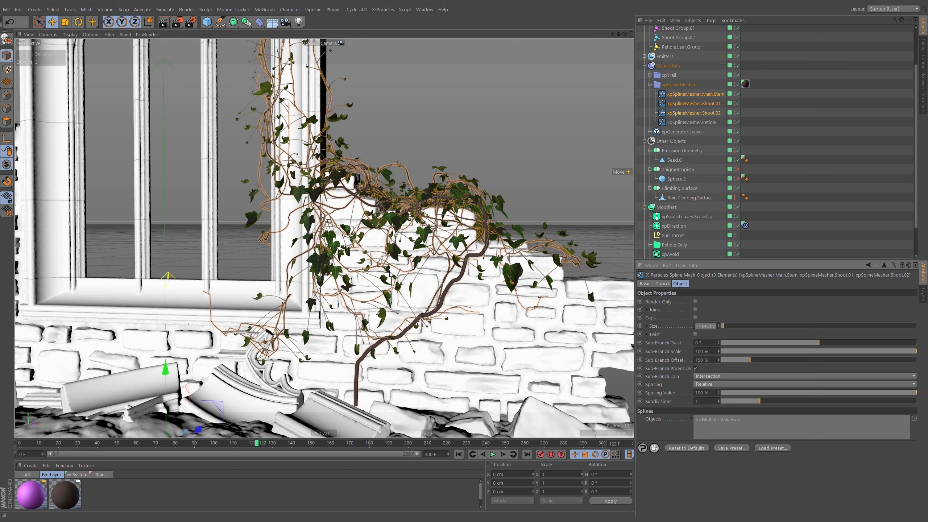
pyautogui.click(805, 145)
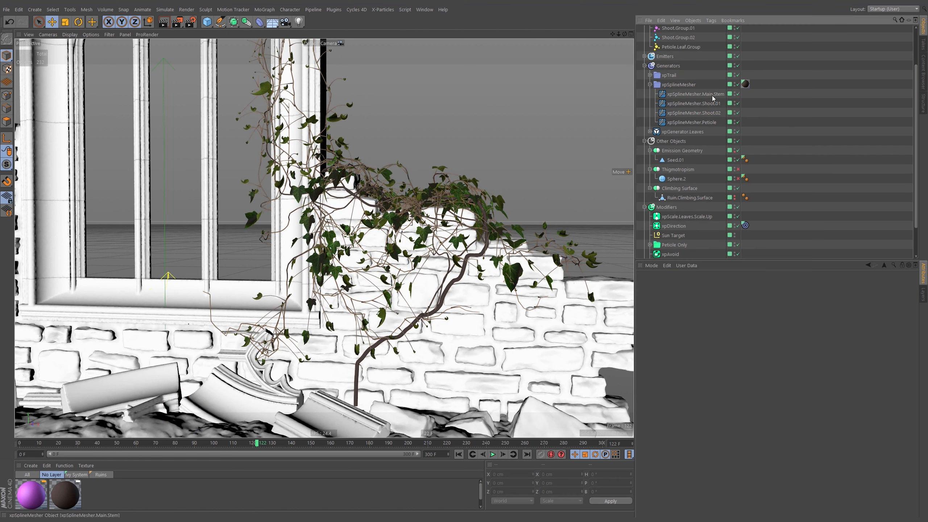
pyautogui.click(696, 94)
pyautogui.click(710, 104)
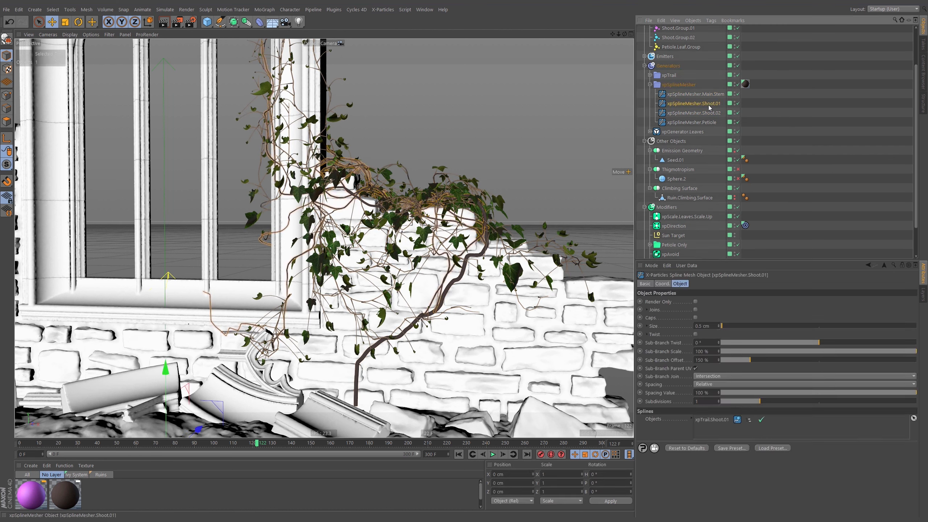
# Step: Set the Shoot.02 spline mesher's size to 0.5 cm and inspect the branch thickness on the wall
pyautogui.click(707, 112)
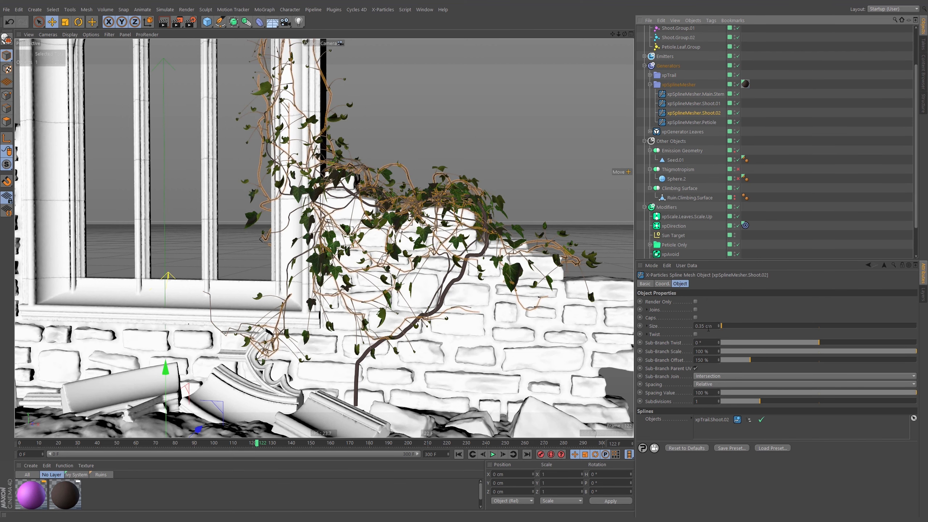
pyautogui.moveTo(699, 326); pyautogui.dragTo(712, 327)
pyautogui.write('5')
pyautogui.press('Return')
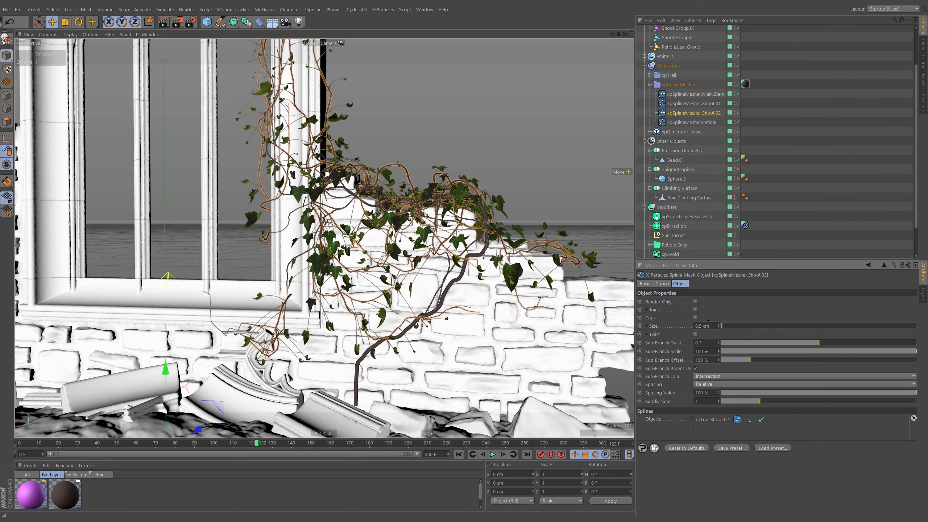
pyautogui.click(790, 235)
pyautogui.scroll(-2, 397, 230)
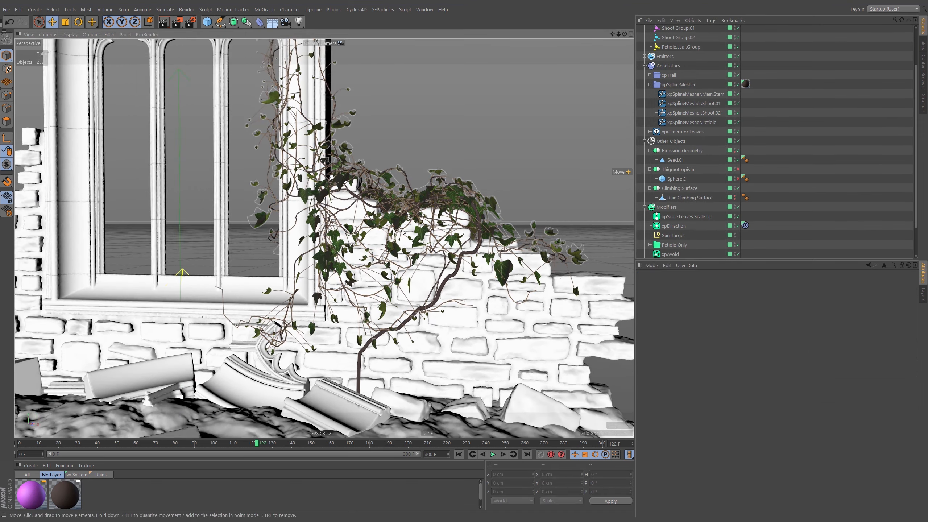
pyautogui.keyDown('alt'); pyautogui.moveTo(397, 230); pyautogui.dragTo(387, 256); pyautogui.keyUp('alt')
pyautogui.keyDown('alt'); pyautogui.moveTo(386, 256); pyautogui.dragTo(435, 249, button='right'); pyautogui.keyUp('alt')
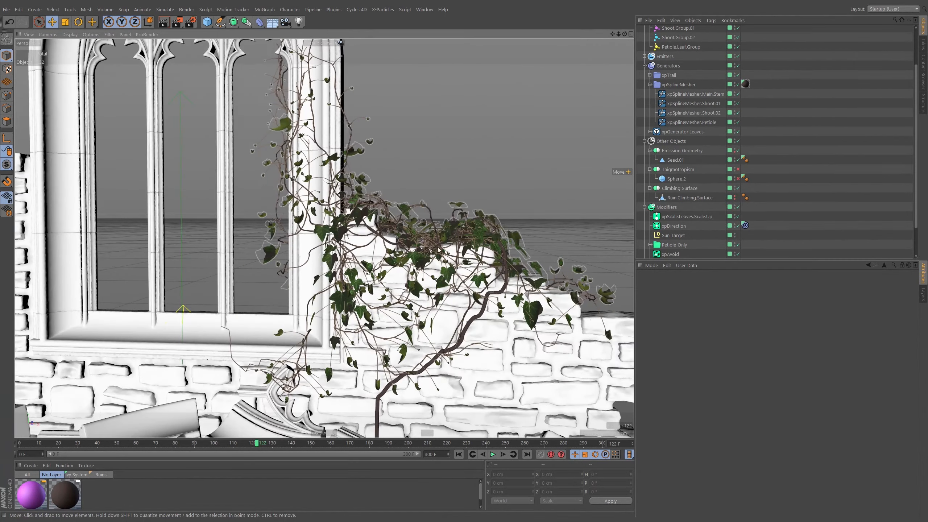
# Step: Set the upper radius limit of the xpScale.Leaves.Scale.Up modifier to 8 cm
pyautogui.scroll(-2, 813, 210)
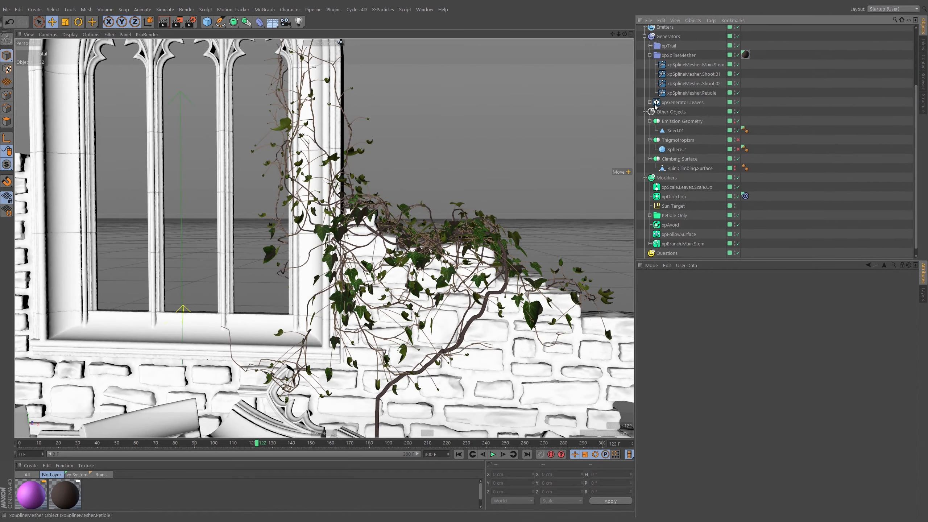
pyautogui.click(650, 103)
pyautogui.click(650, 102)
pyautogui.click(676, 187)
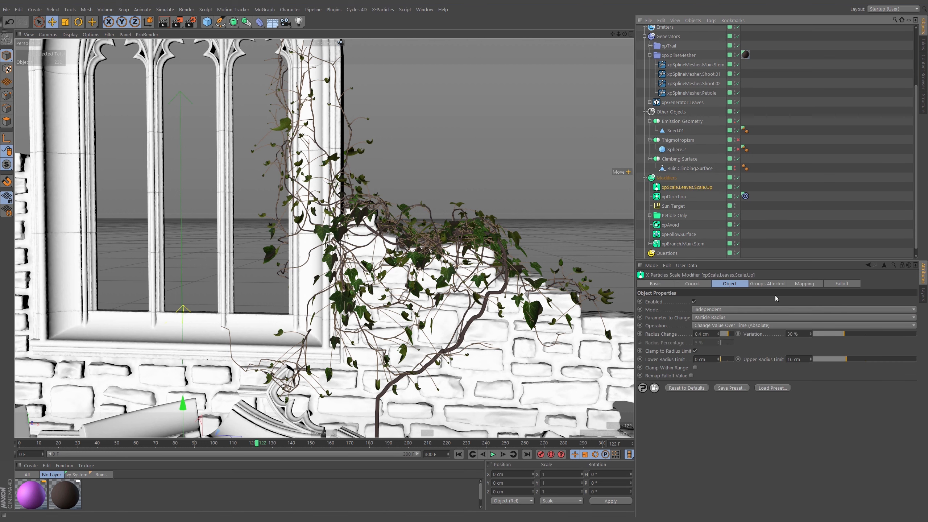
pyautogui.click(805, 360)
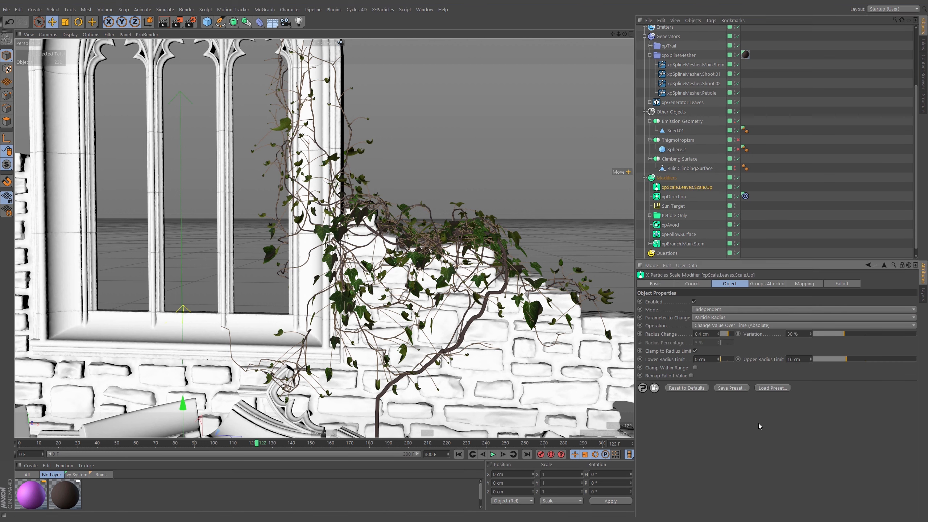
pyautogui.write('8')
pyautogui.press('Return')
# Step: Replay the simulation from frame 0, pause it at frame 108 and inspect the leaf size on the wall
pyautogui.click(459, 454)
pyautogui.click(490, 458)
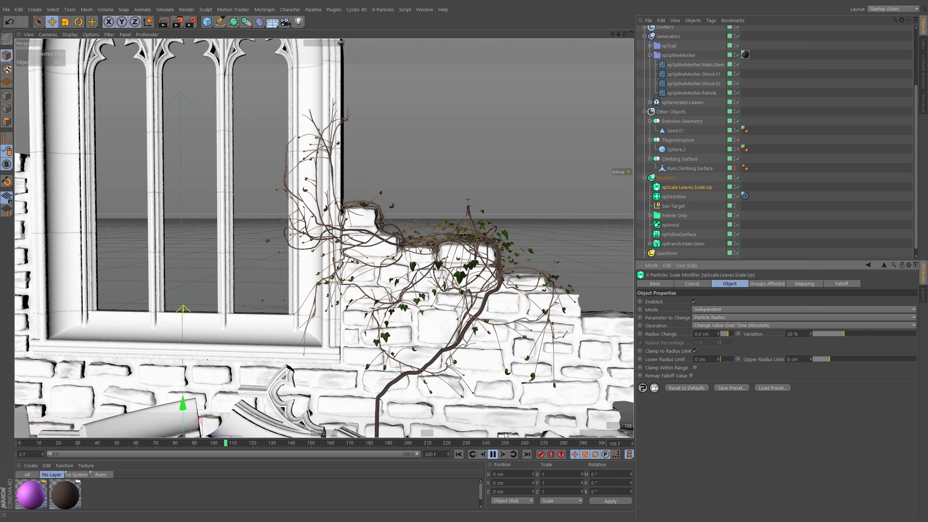
pyautogui.click(493, 454)
pyautogui.keyDown('alt'); pyautogui.moveTo(452, 331); pyautogui.dragTo(450, 299, button='middle'); pyautogui.keyUp('alt')
pyautogui.scroll(-2, 450, 299)
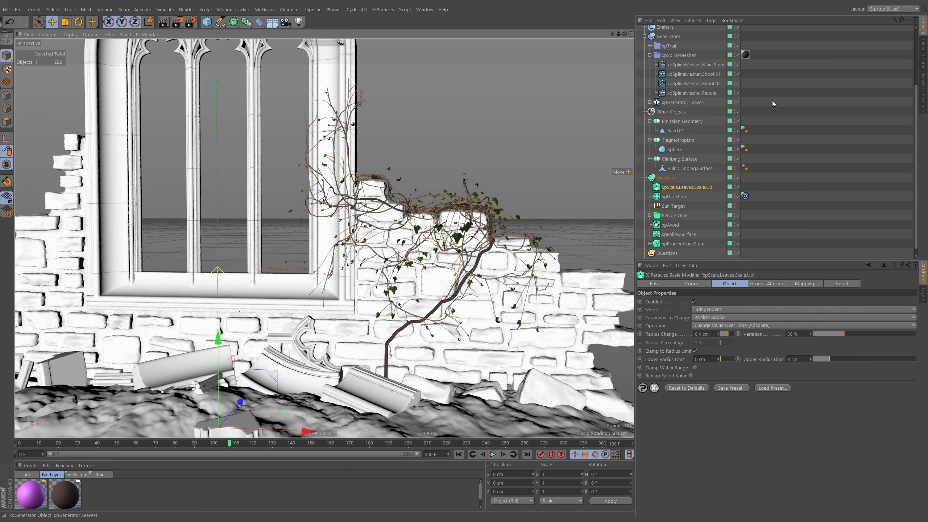
# Step: Try random seed 24692034 on the xpEmitter by replaying the growth from frame 0 and pausing it partway
pyautogui.scroll(4, 748, 151)
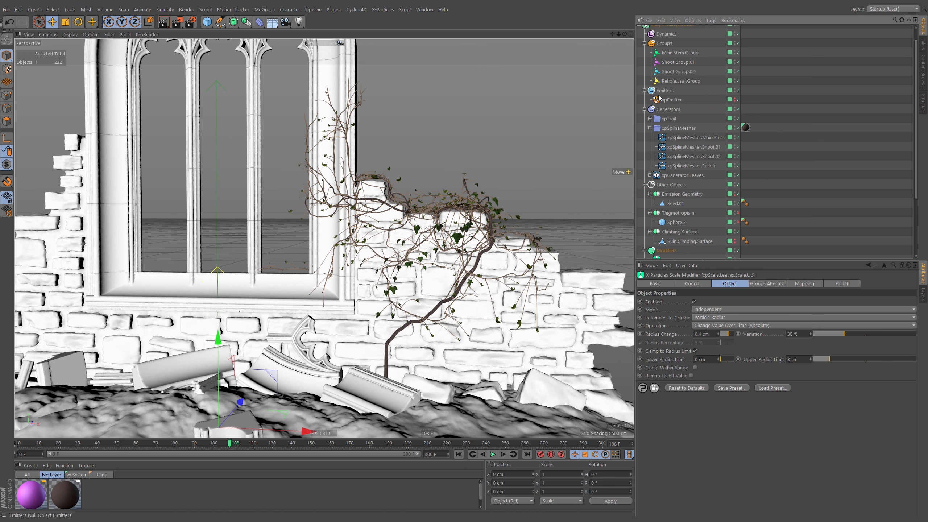
pyautogui.click(656, 98)
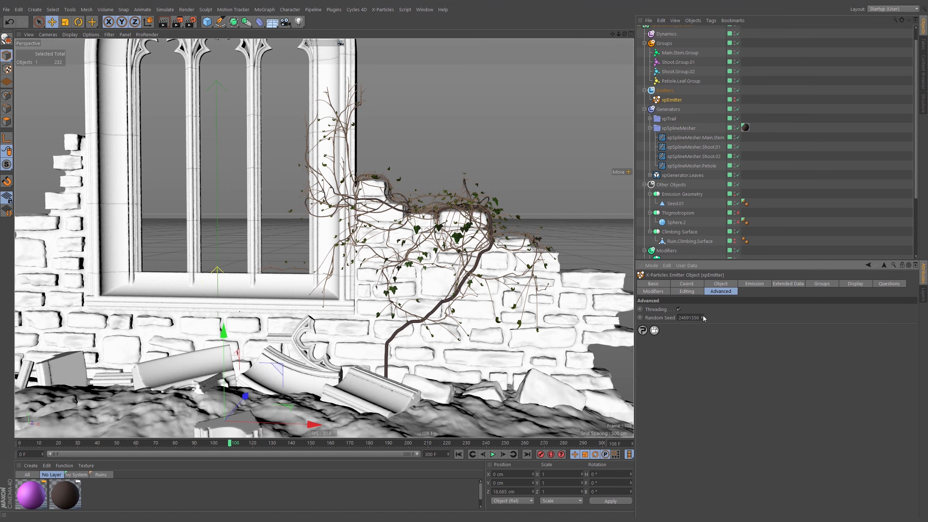
pyautogui.click(459, 454)
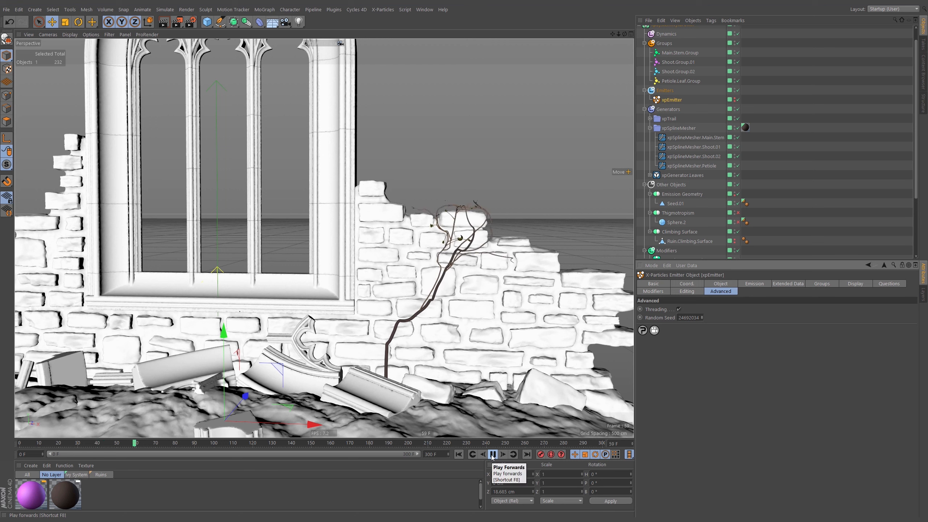
pyautogui.click(493, 454)
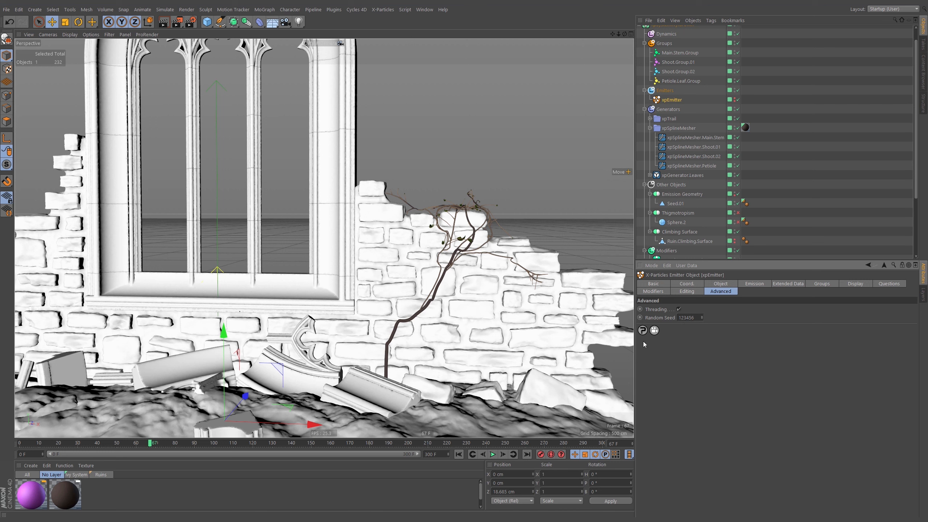
# Step: Set the xpEmitter's random seed to 123456, replay the simulation from frame 0 and pause it at frame 132
pyautogui.click(458, 454)
pyautogui.click(493, 454)
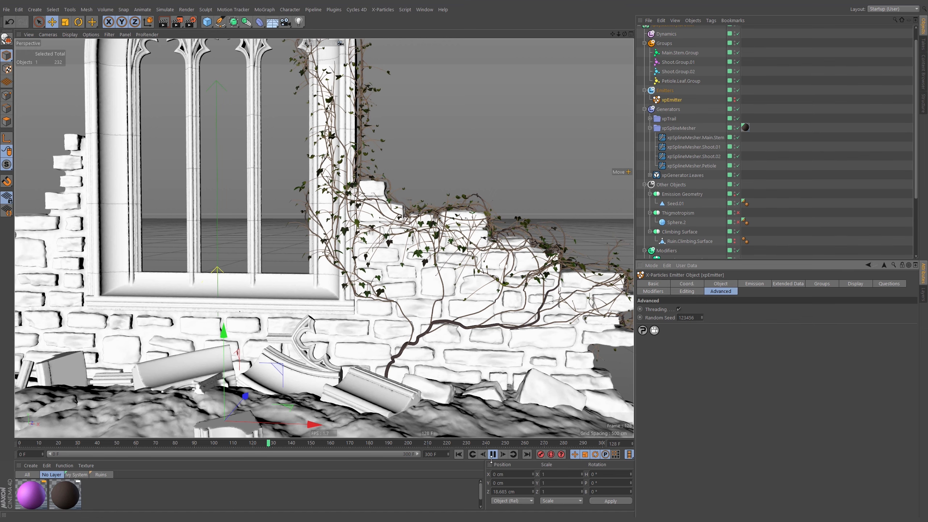
pyautogui.click(493, 455)
# Step: Examine how the ivy branches and leaves cover the wall and window frame from several angles, and select the xpGenerator.Leaves object
pyautogui.keyDown('alt'); pyautogui.moveTo(405, 244); pyautogui.dragTo(407, 223); pyautogui.keyUp('alt')
pyautogui.keyDown('alt'); pyautogui.moveTo(407, 224); pyautogui.dragTo(360, 268, button='right'); pyautogui.keyUp('alt')
pyautogui.keyDown('alt'); pyautogui.moveTo(360, 269); pyautogui.dragTo(386, 233); pyautogui.keyUp('alt')
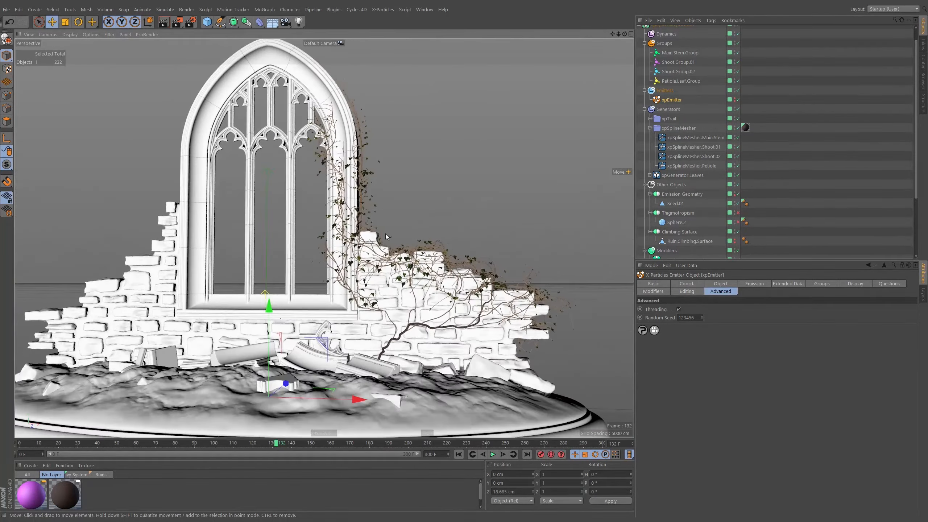
pyautogui.keyDown('alt'); pyautogui.moveTo(385, 234); pyautogui.dragTo(402, 234, button='right'); pyautogui.keyUp('alt')
pyautogui.keyDown('alt'); pyautogui.moveTo(351, 236); pyautogui.dragTo(352, 279); pyautogui.keyUp('alt')
pyautogui.keyDown('alt'); pyautogui.moveTo(353, 279); pyautogui.dragTo(421, 281, button='right'); pyautogui.keyUp('alt')
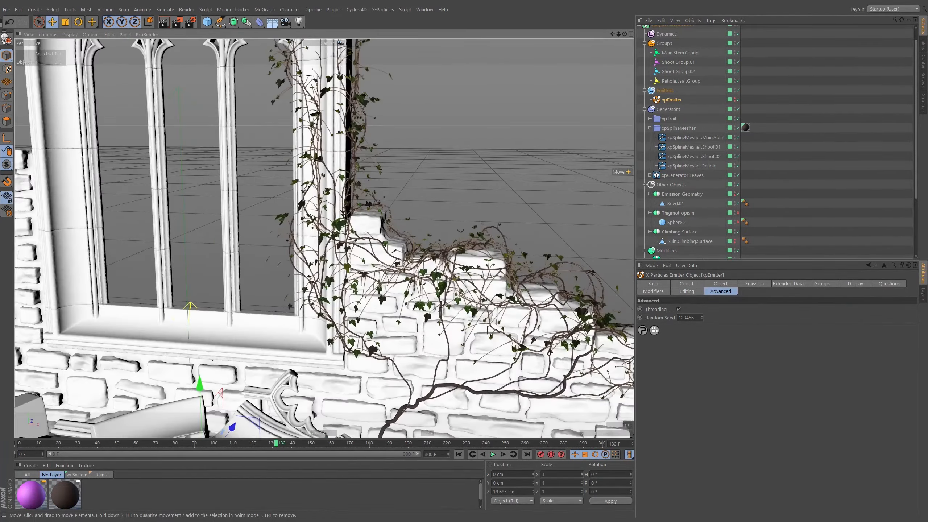
pyautogui.keyDown('alt'); pyautogui.moveTo(423, 292); pyautogui.dragTo(370, 257, button='middle'); pyautogui.keyUp('alt')
pyautogui.keyDown('alt'); pyautogui.moveTo(379, 257); pyautogui.dragTo(367, 262, button='right'); pyautogui.keyUp('alt')
pyautogui.keyDown('alt'); pyautogui.moveTo(368, 265); pyautogui.dragTo(379, 284, button='middle'); pyautogui.keyUp('alt')
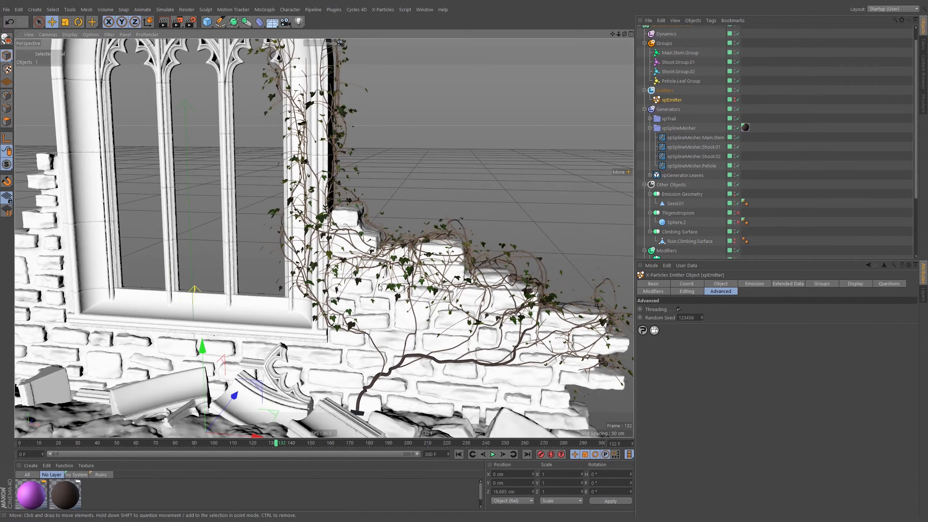
pyautogui.keyDown('alt'); pyautogui.moveTo(379, 288); pyautogui.dragTo(357, 266); pyautogui.keyUp('alt')
pyautogui.keyDown('alt'); pyautogui.moveTo(357, 265); pyautogui.dragTo(397, 266, button='right'); pyautogui.keyUp('alt')
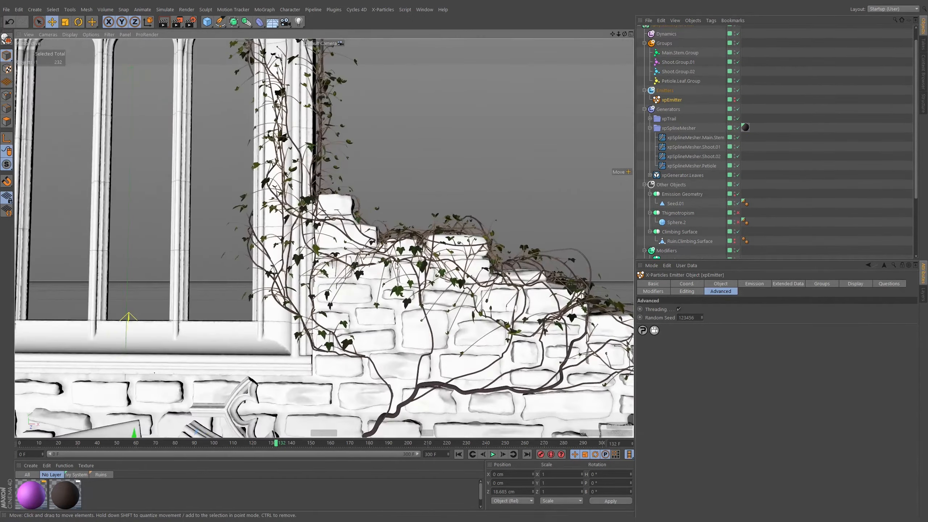
pyautogui.keyDown('alt'); pyautogui.moveTo(430, 274); pyautogui.dragTo(380, 268); pyautogui.keyUp('alt')
pyautogui.keyDown('alt'); pyautogui.moveTo(380, 269); pyautogui.dragTo(420, 270, button='right'); pyautogui.keyUp('alt')
pyautogui.keyDown('alt'); pyautogui.moveTo(420, 270); pyautogui.dragTo(542, 307); pyautogui.keyUp('alt')
pyautogui.moveTo(420, 248)
pyautogui.keyDown('alt'); pyautogui.mouseDown(button='right')
pyautogui.moveTo(501, 250)
pyautogui.moveTo(420, 252)
pyautogui.mouseUp(button='right'); pyautogui.keyUp('alt')
pyautogui.keyDown('alt'); pyautogui.moveTo(464, 292); pyautogui.dragTo(409, 266); pyautogui.keyUp('alt')
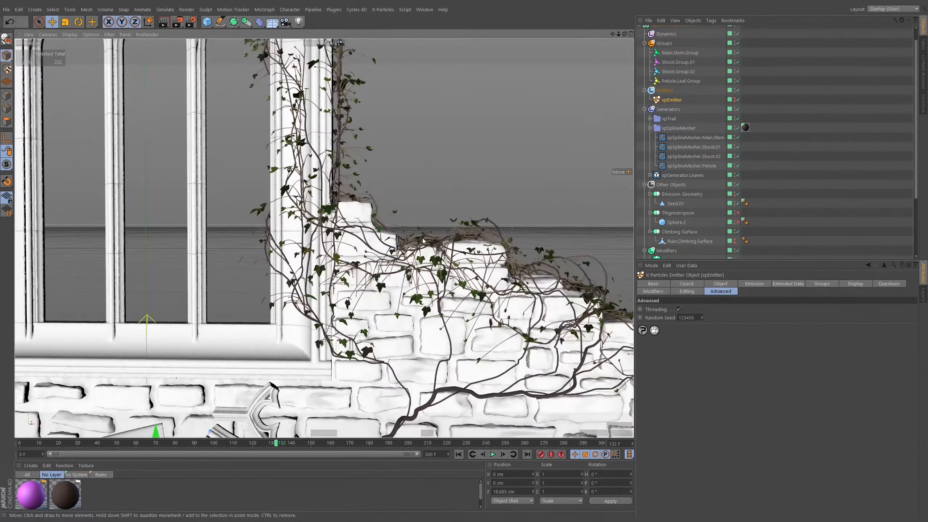
pyautogui.keyDown('alt'); pyautogui.moveTo(409, 266); pyautogui.dragTo(455, 268, button='right'); pyautogui.keyUp('alt')
pyautogui.click(455, 268)
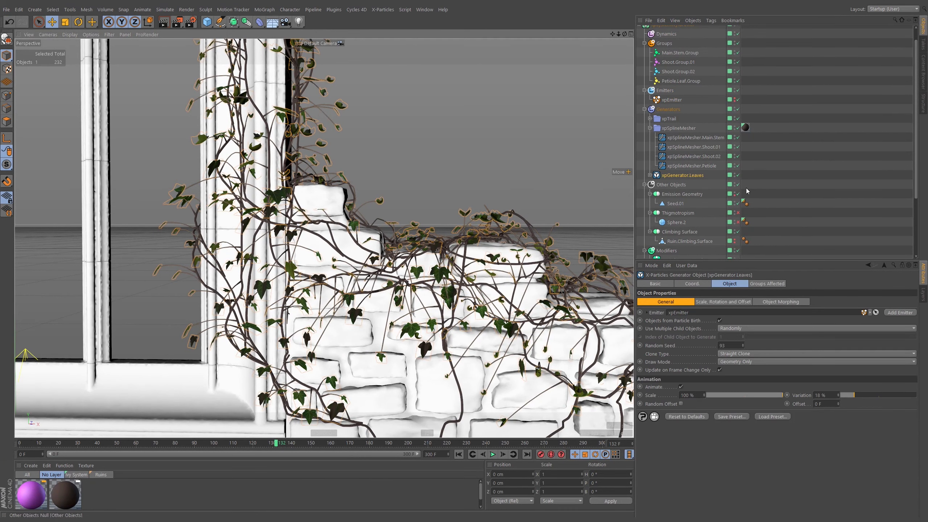
# Step: Set the clone type of xpGenerator.Leaves to Create Render Instances and play the simulation on to frame 145
pyautogui.click(755, 354)
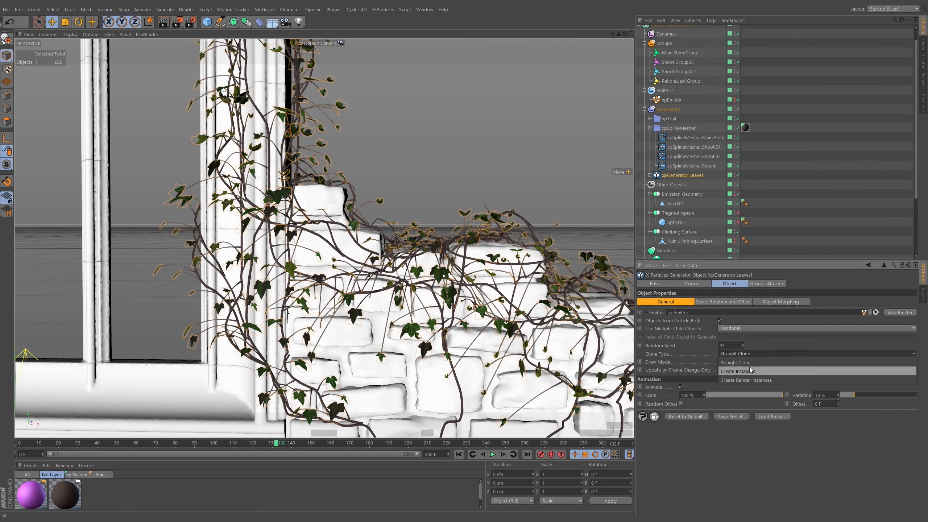
pyautogui.click(751, 364)
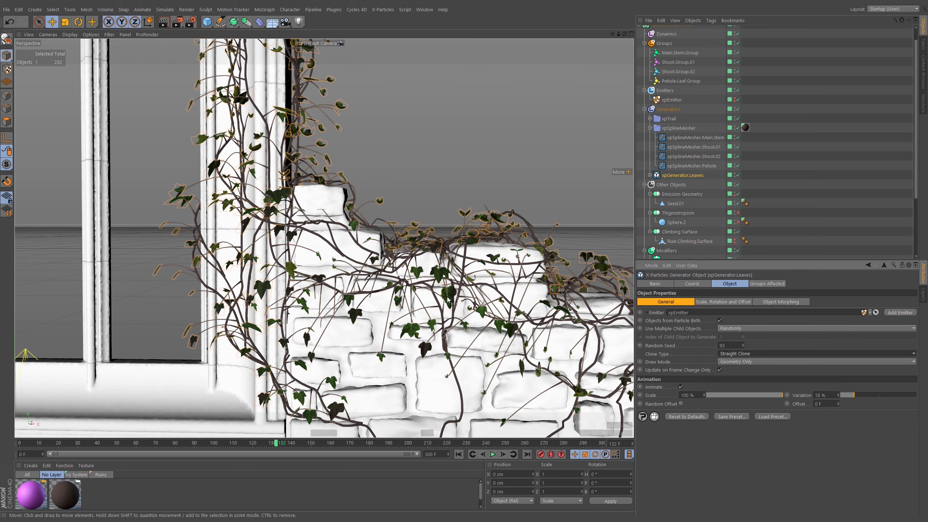
pyautogui.click(736, 354)
pyautogui.click(740, 377)
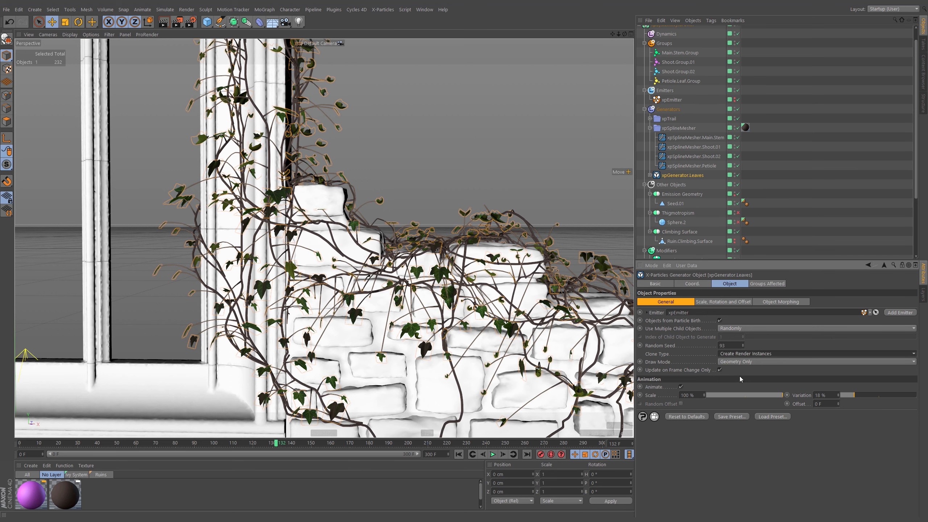
pyautogui.click(493, 454)
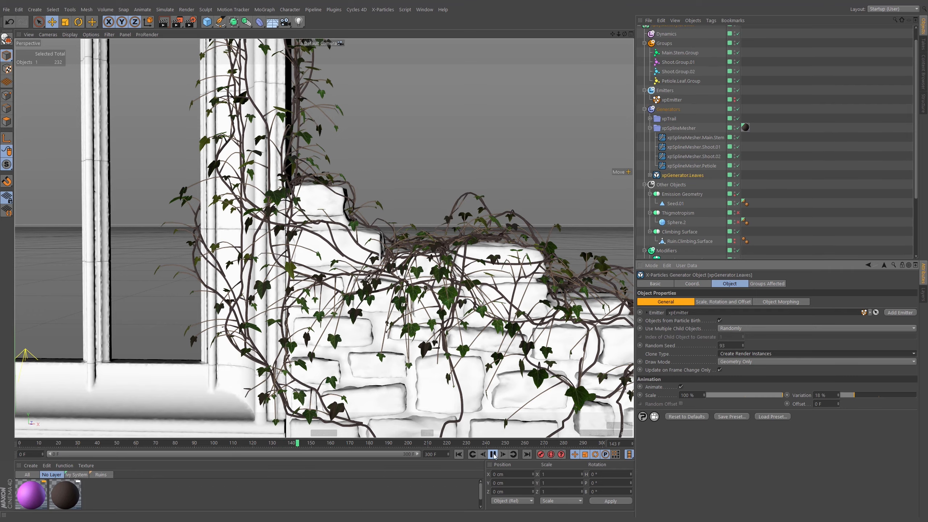
# Step: Examine the ivy's leaves and branches along the window frame and broken wall, up close and from a distance
pyautogui.scroll(-4, 423, 292)
pyautogui.moveTo(417, 288)
pyautogui.keyDown('alt'); pyautogui.mouseDown()
pyautogui.moveTo(247, 288)
pyautogui.moveTo(348, 299)
pyautogui.moveTo(432, 291)
pyautogui.moveTo(442, 269)
pyautogui.moveTo(485, 264)
pyautogui.moveTo(410, 279)
pyautogui.moveTo(392, 268)
pyautogui.moveTo(410, 243)
pyautogui.moveTo(380, 253)
pyautogui.moveTo(396, 254)
pyautogui.moveTo(421, 298)
pyautogui.moveTo(431, 287)
pyautogui.mouseUp(); pyautogui.keyUp('alt')
pyautogui.scroll(5, 423, 274)
pyautogui.scroll(-5, 409, 280)
pyautogui.scroll(-5, 396, 256)
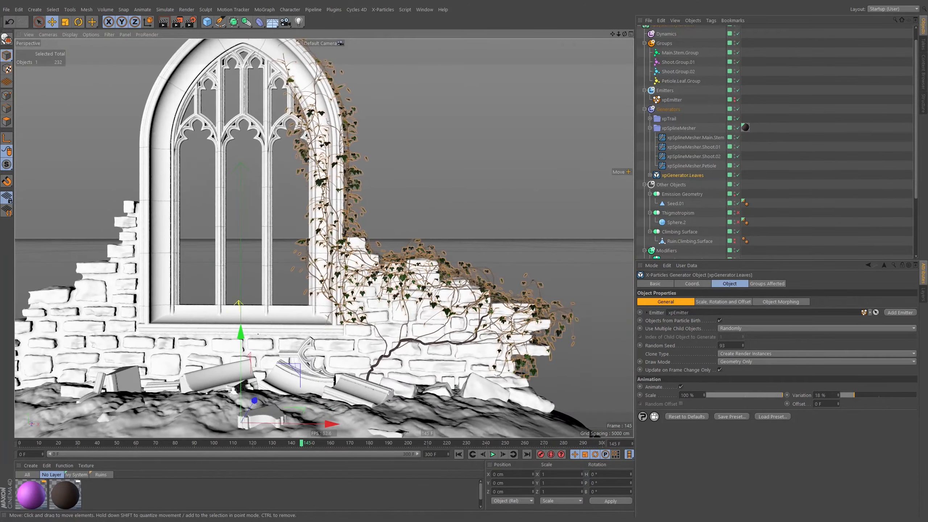
pyautogui.scroll(8, 315, 160)
pyautogui.keyDown('alt'); pyautogui.moveTo(315, 163); pyautogui.dragTo(326, 183); pyautogui.keyUp('alt')
pyautogui.scroll(-10, 347, 201)
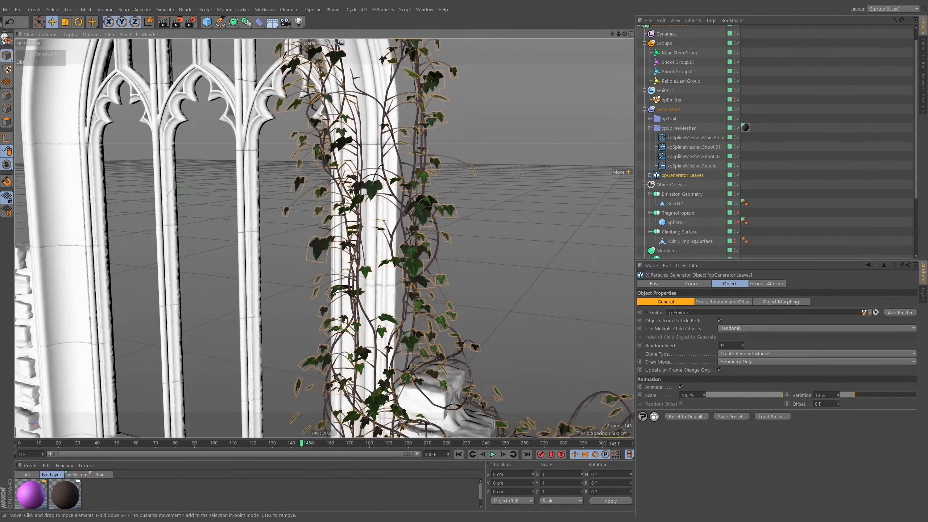
pyautogui.scroll(-8, 349, 201)
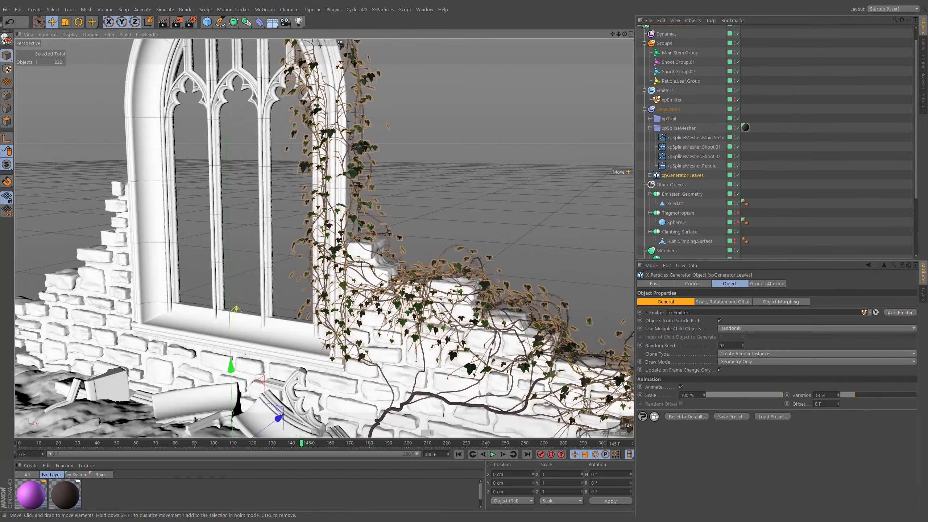
pyautogui.keyDown('alt'); pyautogui.moveTo(328, 229); pyautogui.dragTo(350, 213); pyautogui.keyUp('alt')
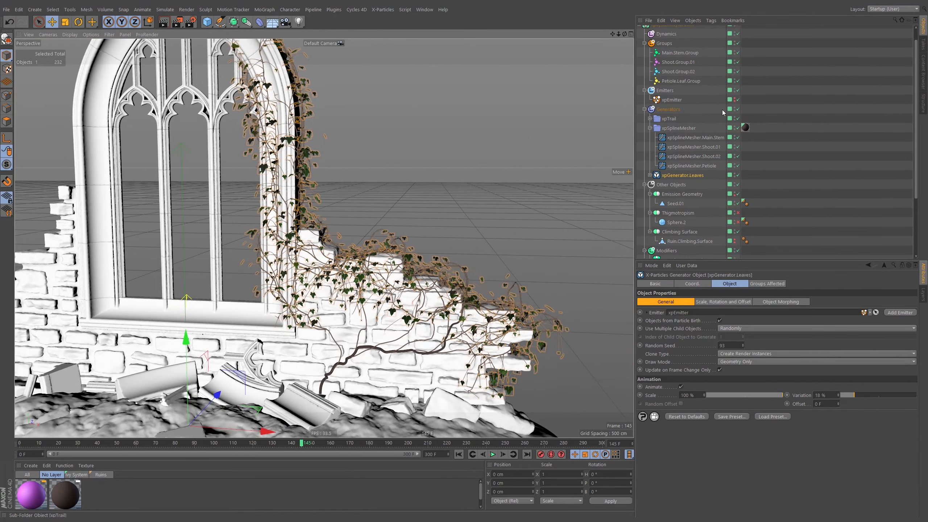
# Step: Collapse the xpSplineMesher and Other Objects hierarchies, then replay the simulation from frame 0 and pause it at frame 57
pyautogui.click(650, 129)
pyautogui.scroll(-3, 645, 216)
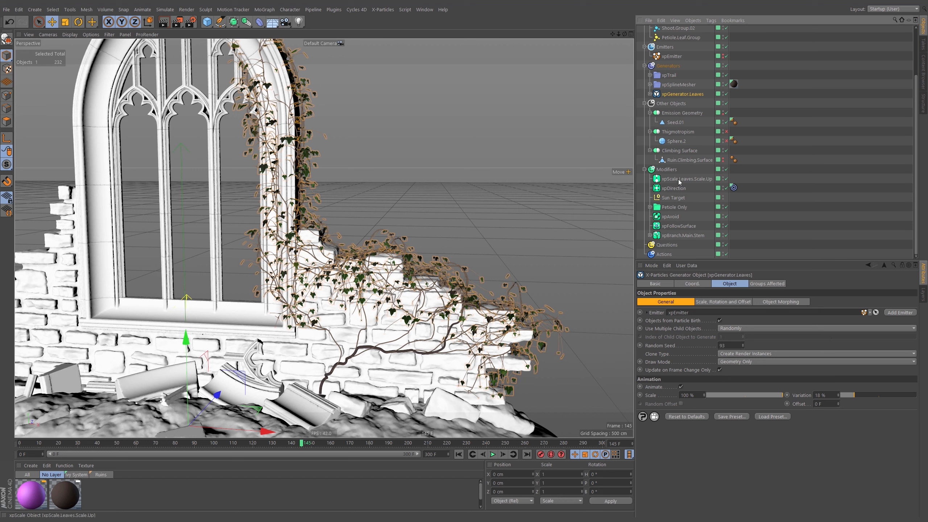
pyautogui.click(645, 103)
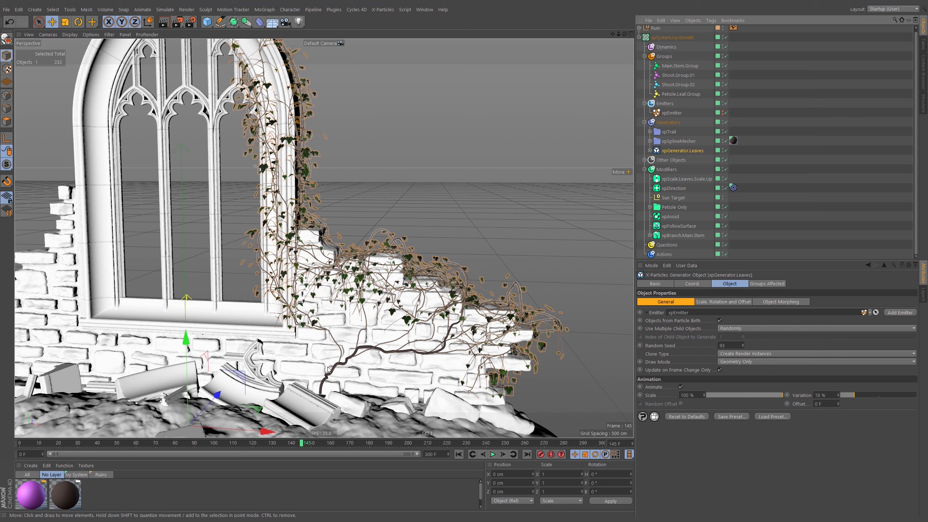
pyautogui.click(458, 454)
pyautogui.click(493, 454)
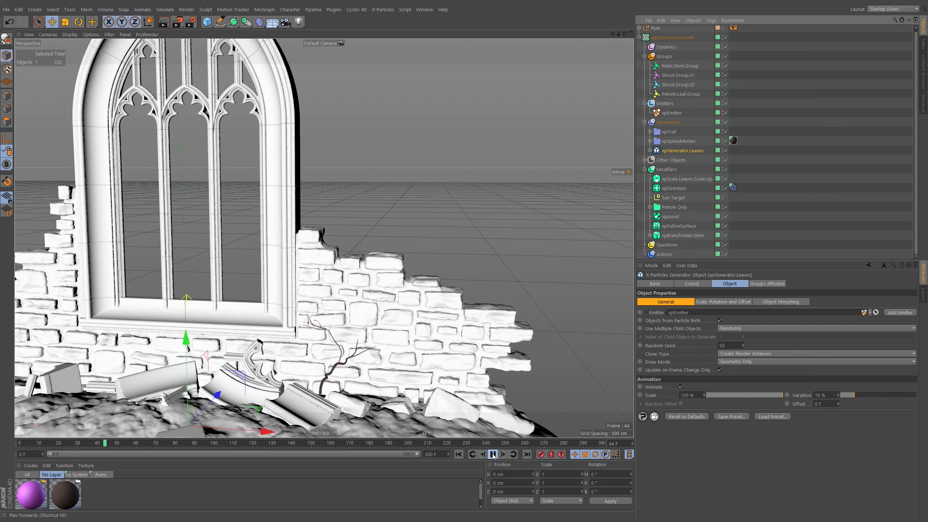
pyautogui.click(493, 454)
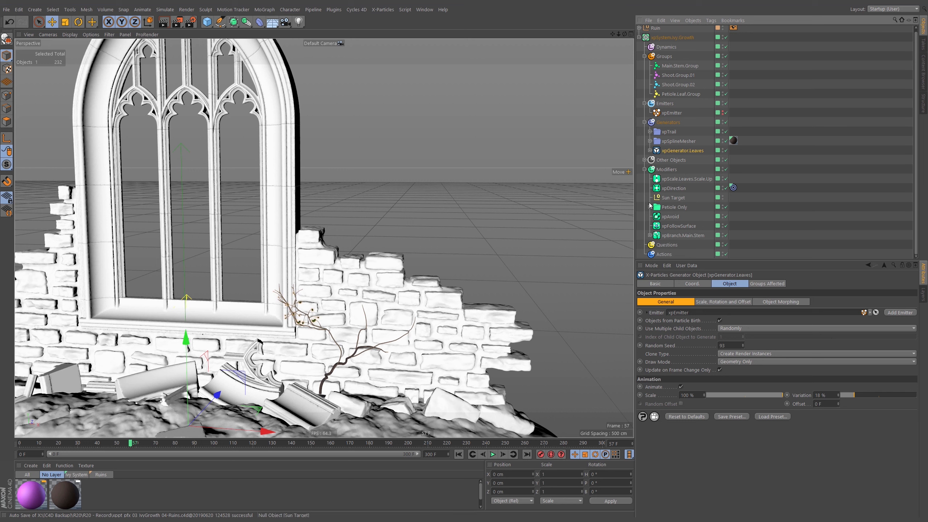
# Step: Expand the xpBranch.Main.Stem hierarchy and check the settings of both shoot sub-branches and the Main.Stem.Group
pyautogui.click(650, 235)
pyautogui.click(655, 235)
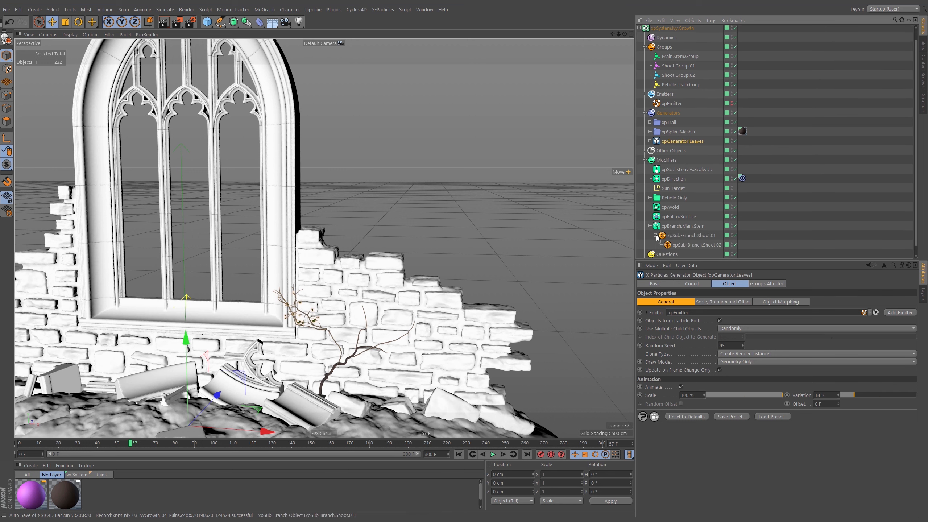
pyautogui.click(661, 244)
pyautogui.click(698, 217)
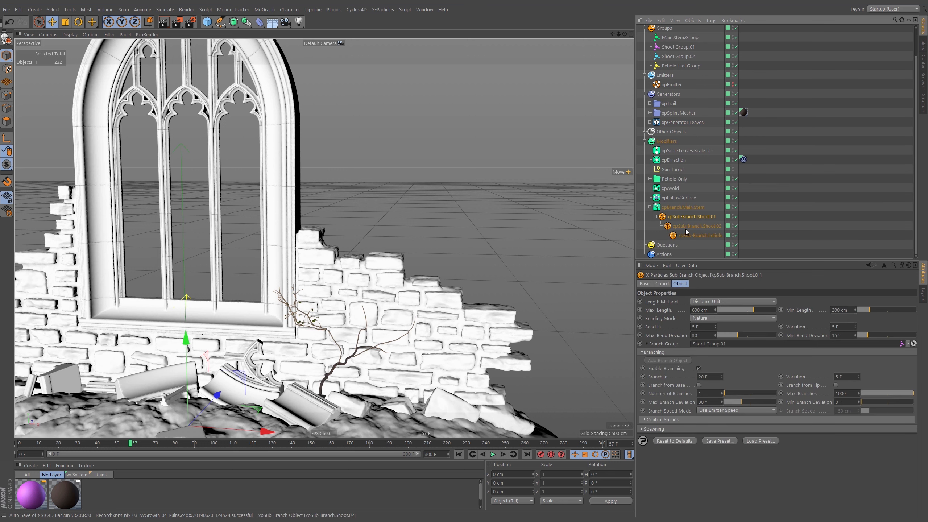
pyautogui.click(698, 226)
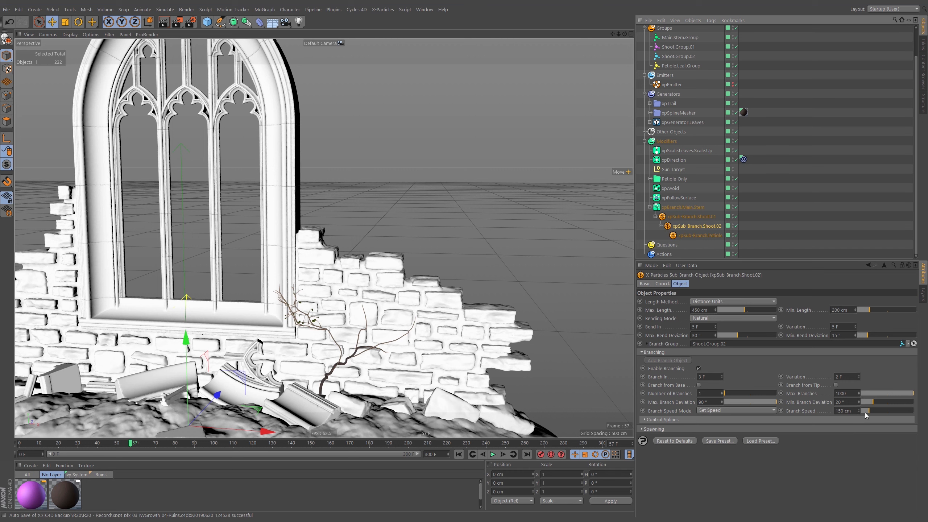
pyautogui.click(680, 47)
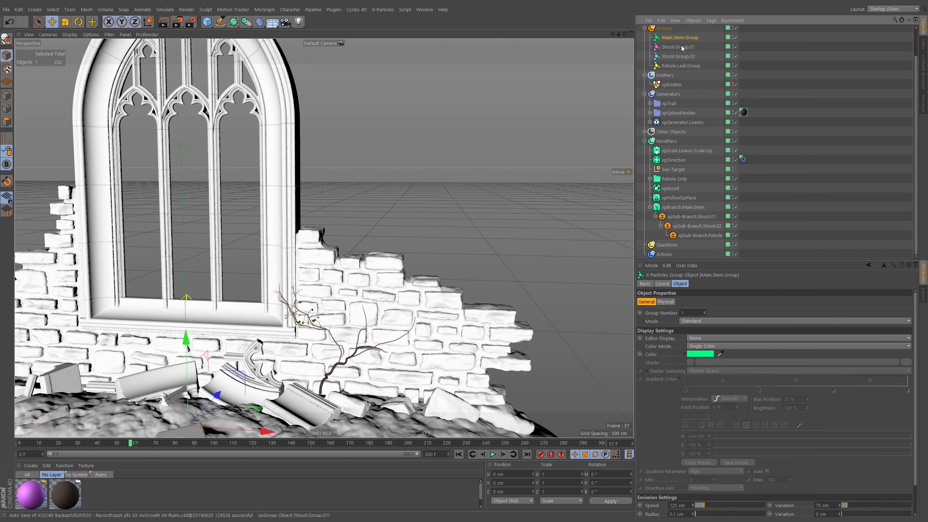
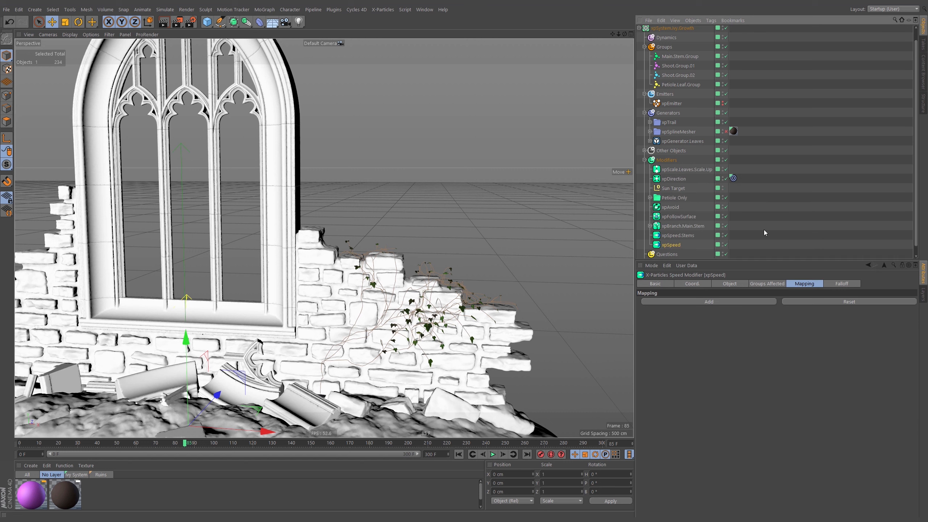
# Step: Limit the xpSpeed modifier to Petiole.Leaf.Group, with Absolute operation, 300 cm speed and 50 cm variation, and replay the simulation to frame 91
pyautogui.click(767, 283)
pyautogui.moveTo(680, 84); pyautogui.dragTo(741, 350)
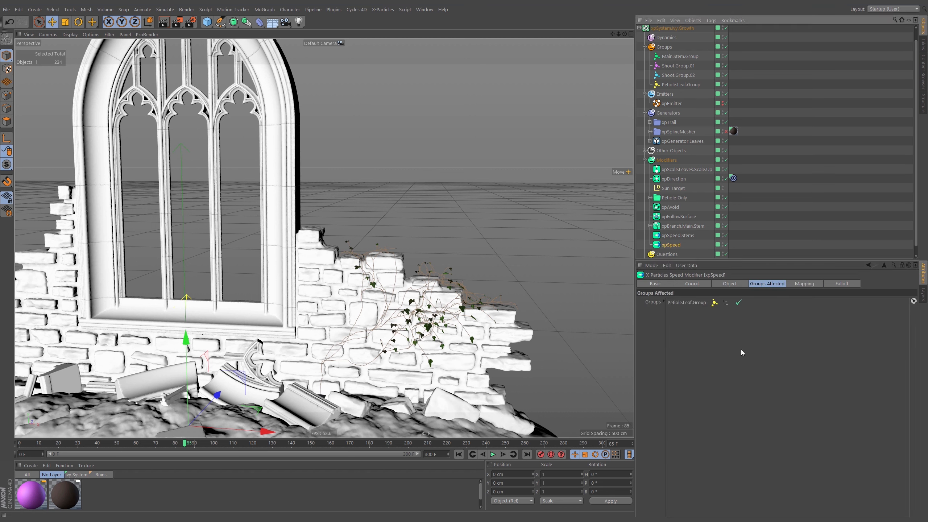
pyautogui.click(731, 285)
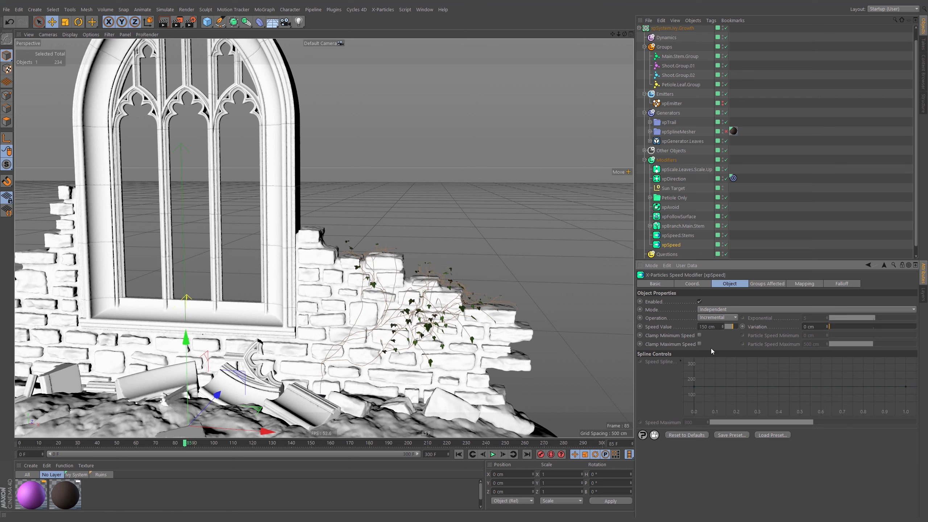
pyautogui.click(728, 317)
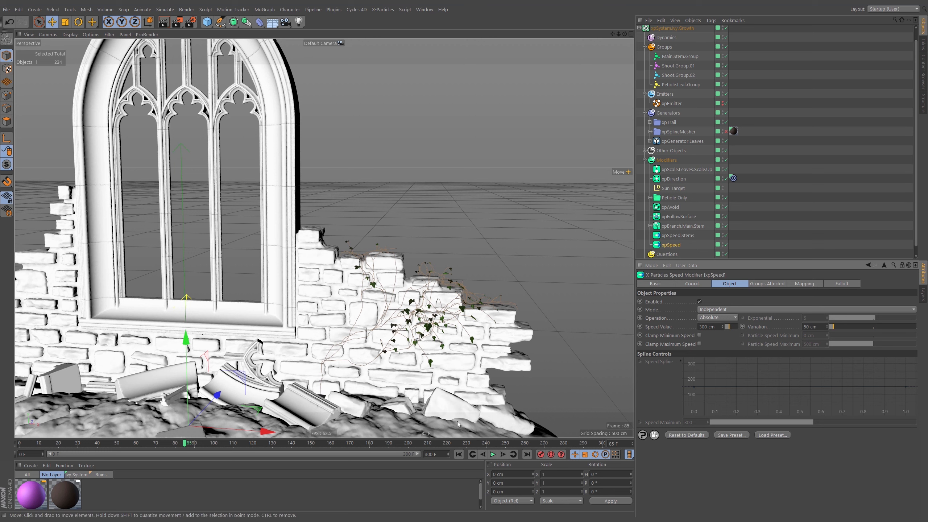
pyautogui.click(459, 455)
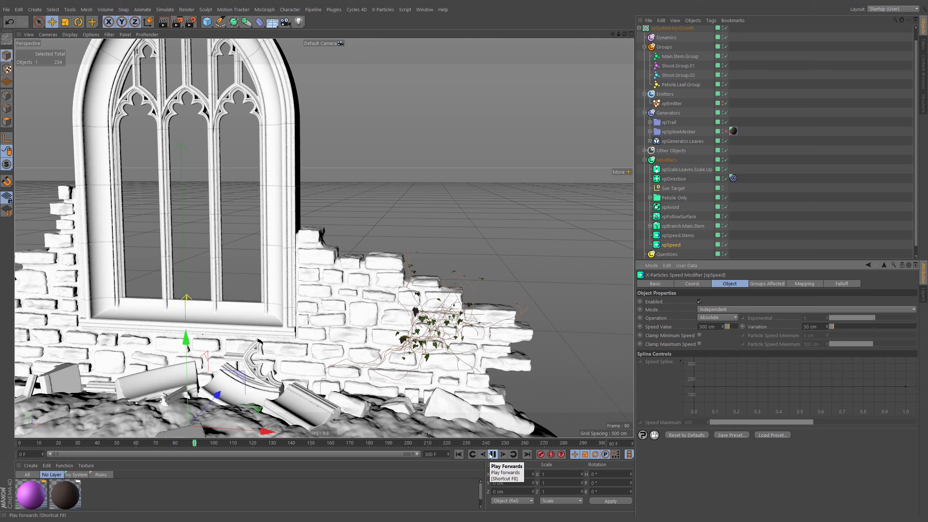
pyautogui.click(490, 454)
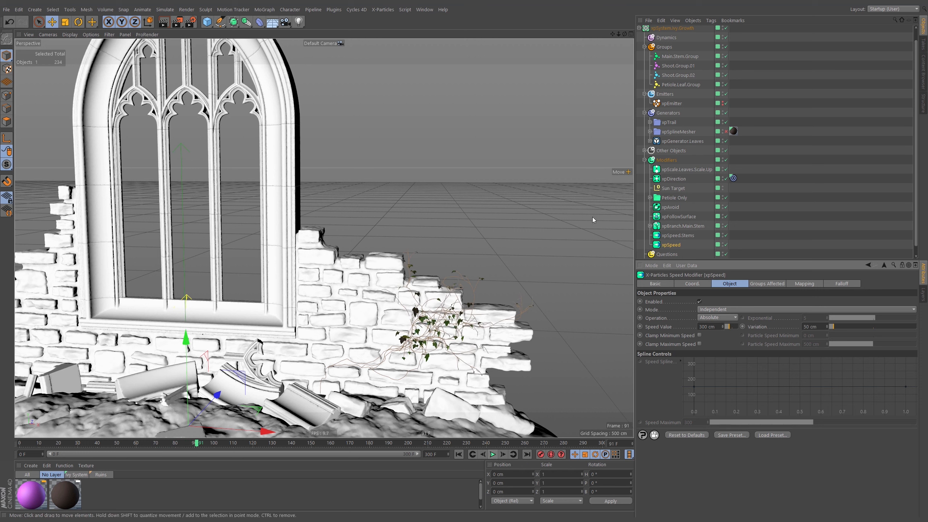
# Step: Darken the display color of xpTrail.Main.Stem, xpTrail.Shoot.01 and xpTrail.Shoot.02 to an 18% brightness value
pyautogui.click(650, 122)
pyautogui.click(690, 131)
pyautogui.keyDown('shift'); pyautogui.click(687, 148); pyautogui.keyUp('shift')
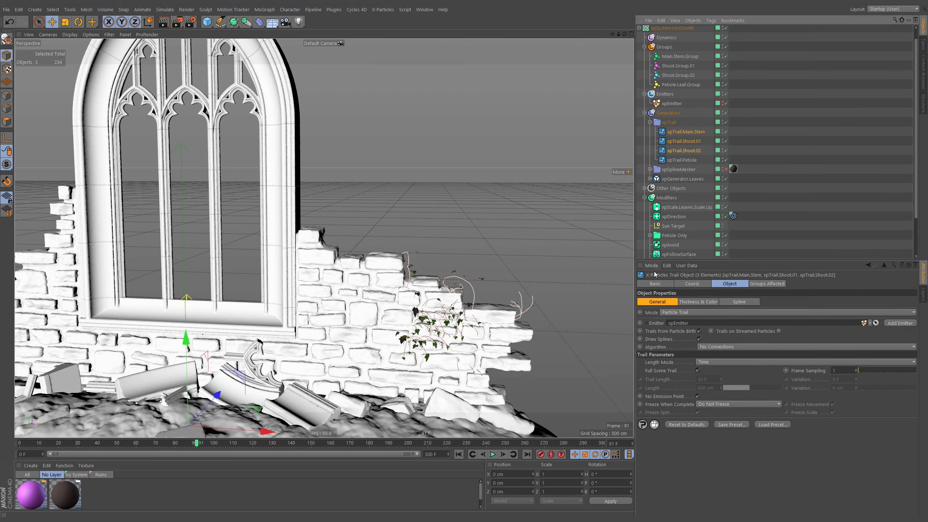
pyautogui.click(655, 284)
pyautogui.click(698, 342)
pyautogui.moveTo(697, 356); pyautogui.dragTo(679, 356)
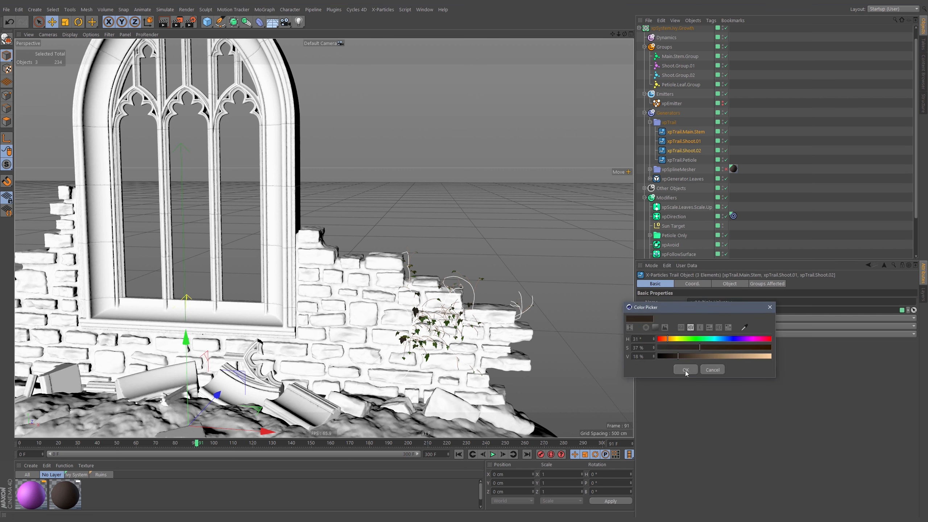
pyautogui.click(685, 371)
pyautogui.click(793, 210)
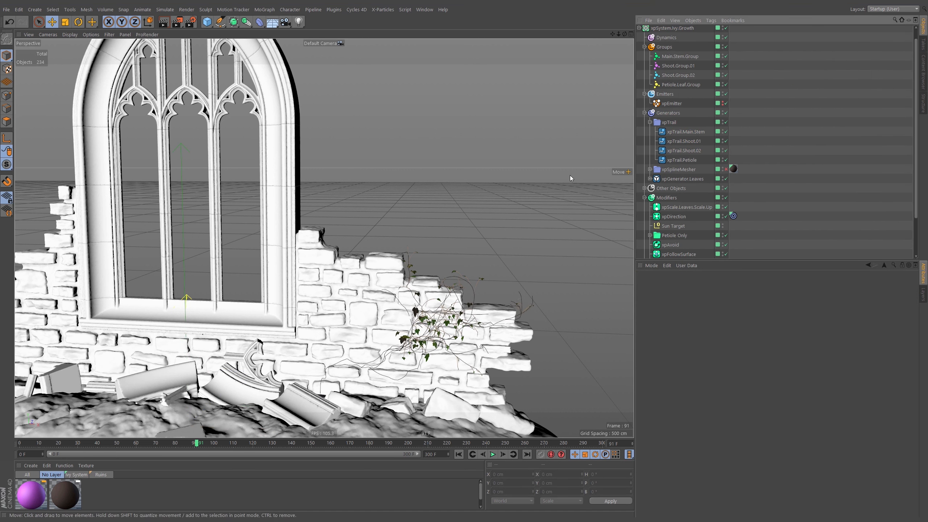
# Step: Change the display color of xpTrail.Petiole to bright green with hue 89°, saturation 72% and value 97%
pyautogui.click(682, 159)
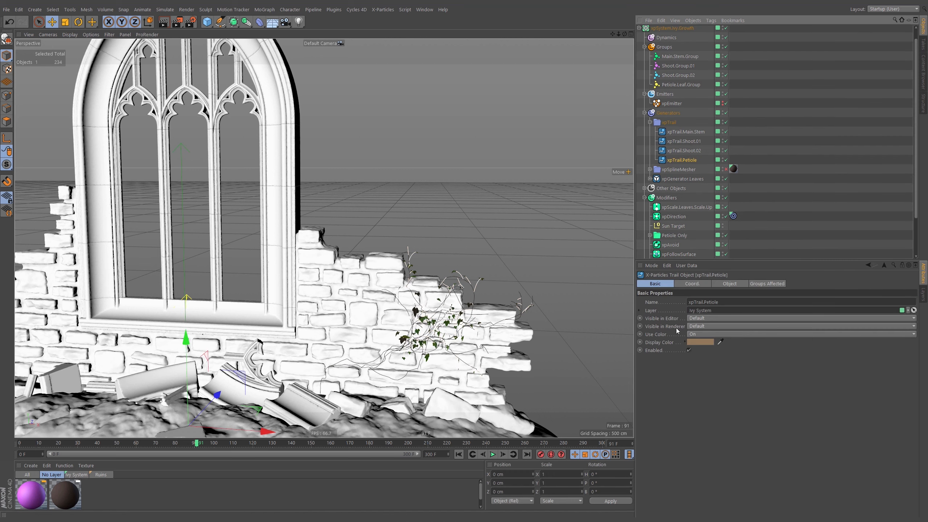
pyautogui.click(698, 342)
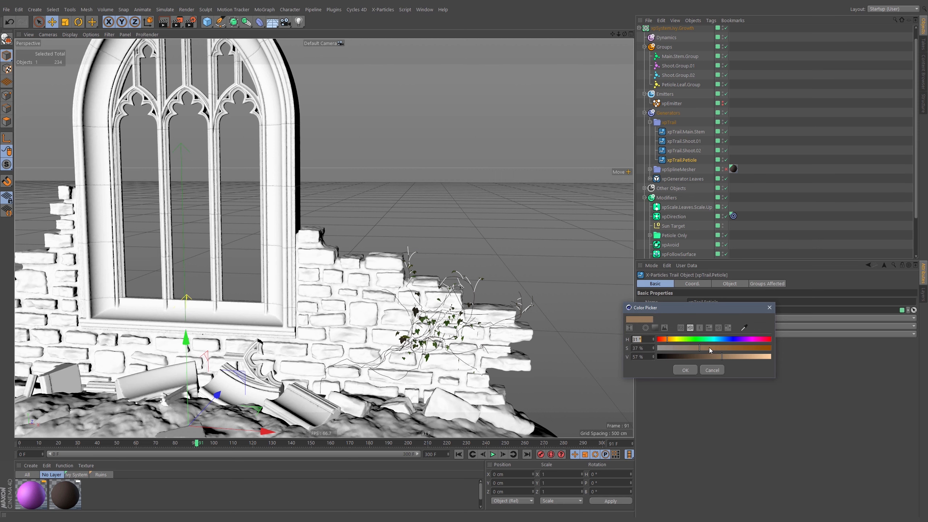
pyautogui.click(692, 340)
pyautogui.moveTo(726, 356); pyautogui.dragTo(769, 356)
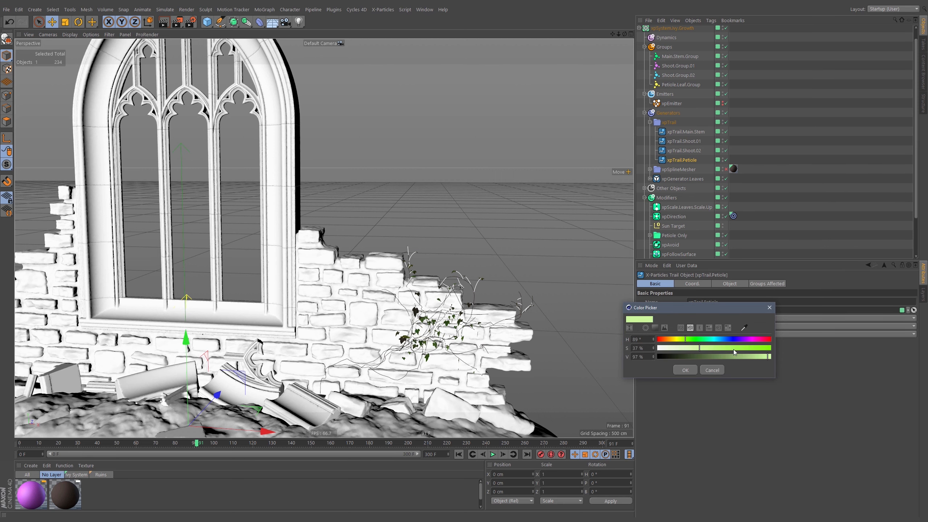
pyautogui.click(691, 370)
pyautogui.click(756, 237)
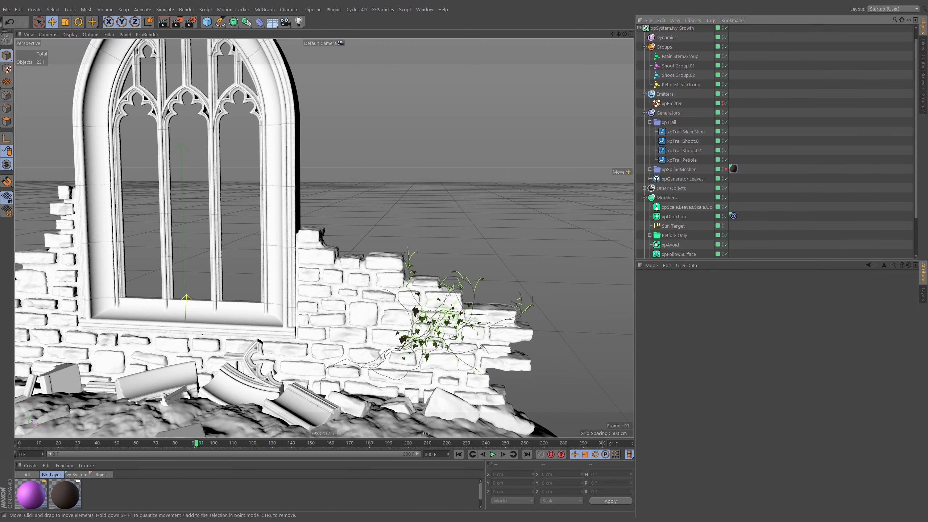
# Step: Darken the green display color of xpTrail.Petiole to about 84% saturation and 36% value
pyautogui.keyDown('alt'); pyautogui.moveTo(431, 318); pyautogui.dragTo(535, 309, button='right'); pyautogui.keyUp('alt')
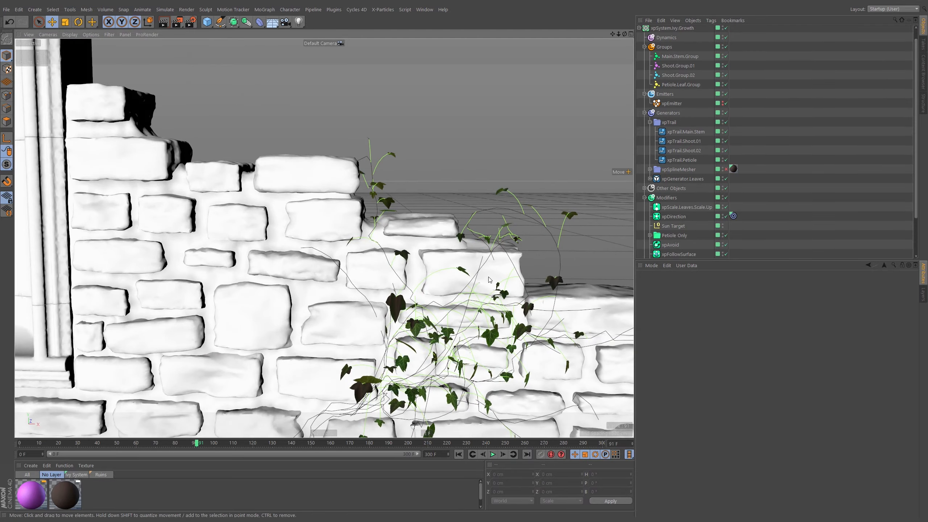
pyautogui.keyDown('alt'); pyautogui.moveTo(488, 276); pyautogui.dragTo(466, 261); pyautogui.keyUp('alt')
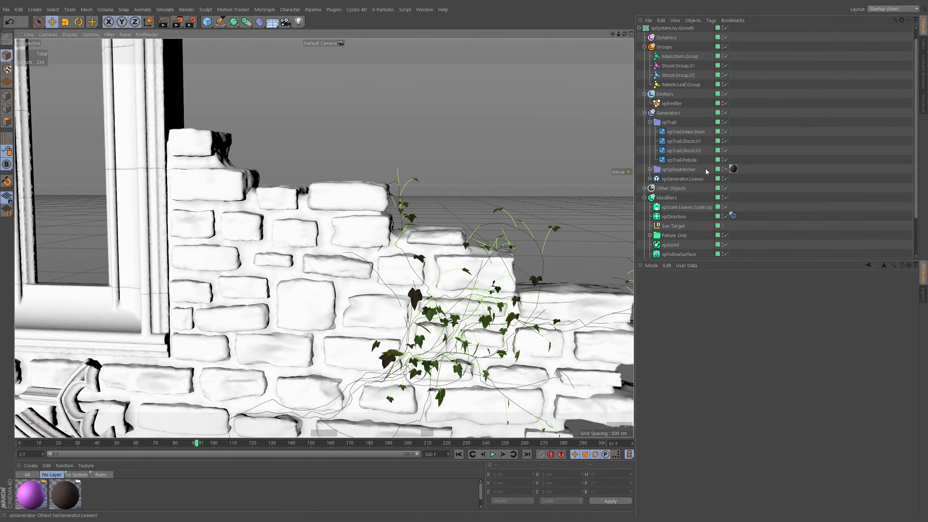
pyautogui.click(677, 160)
pyautogui.click(699, 341)
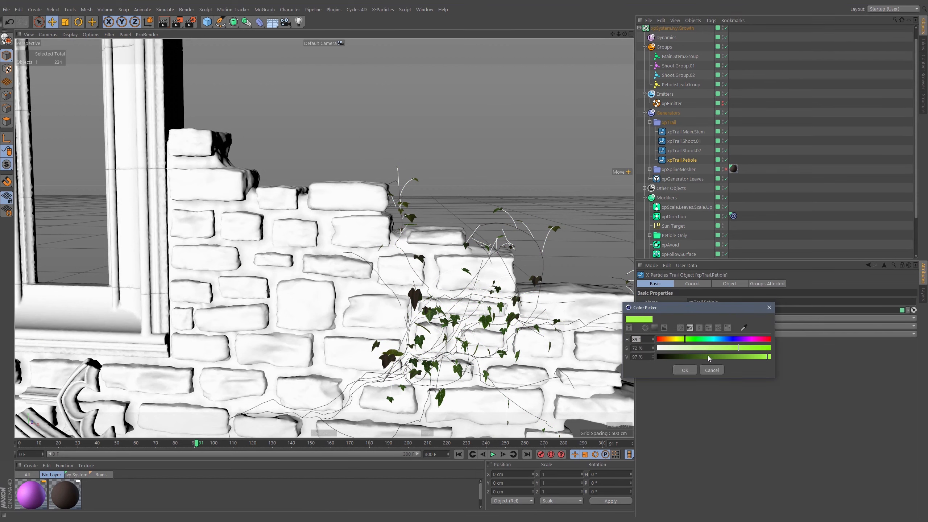
pyautogui.click(697, 356)
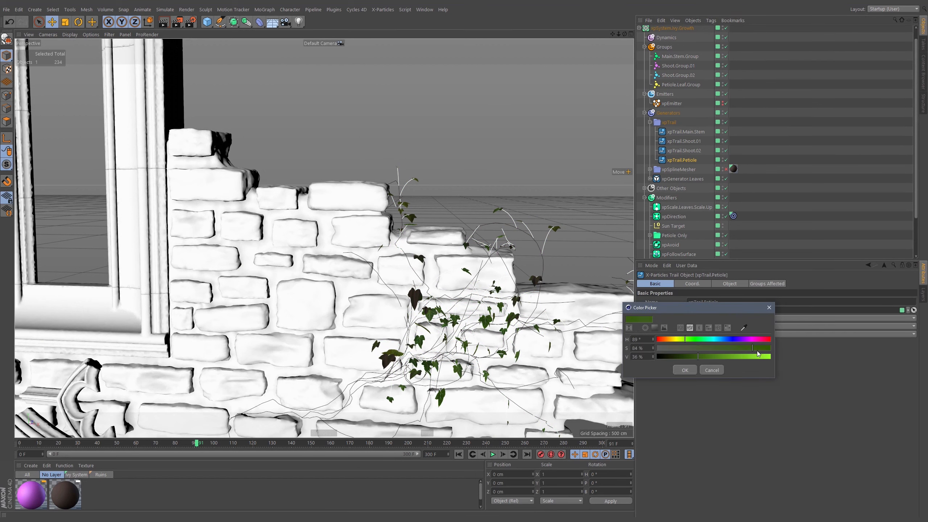
pyautogui.click(694, 371)
pyautogui.click(838, 191)
# Step: Replay the simulation from the start and examine how the recolored ivy trails grow over the wall beside the window
pyautogui.scroll(-3, 529, 280)
pyautogui.keyDown('alt'); pyautogui.moveTo(530, 281); pyautogui.dragTo(491, 253, button='middle'); pyautogui.keyUp('alt')
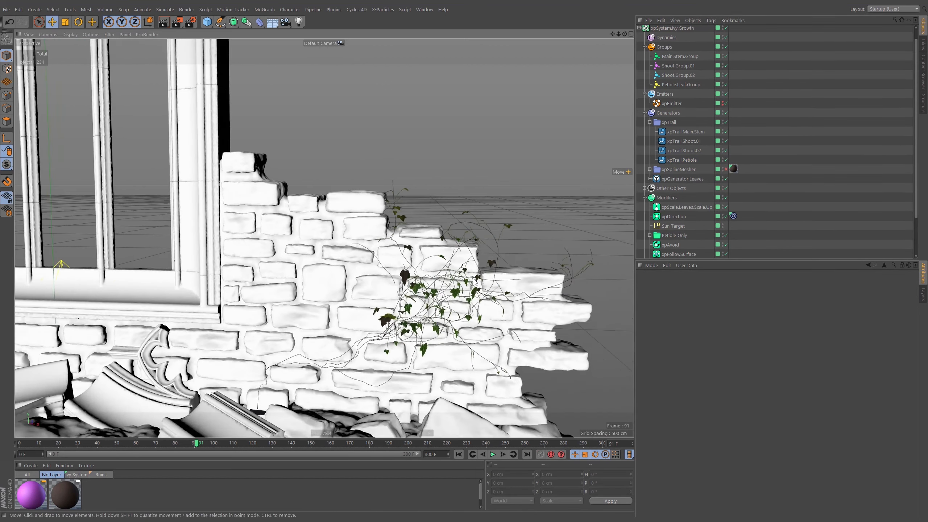
pyautogui.scroll(-3, 490, 253)
pyautogui.moveTo(490, 252)
pyautogui.keyDown('alt'); pyautogui.mouseDown()
pyautogui.moveTo(432, 286)
pyautogui.moveTo(478, 258)
pyautogui.mouseUp(); pyautogui.keyUp('alt')
pyautogui.click(460, 455)
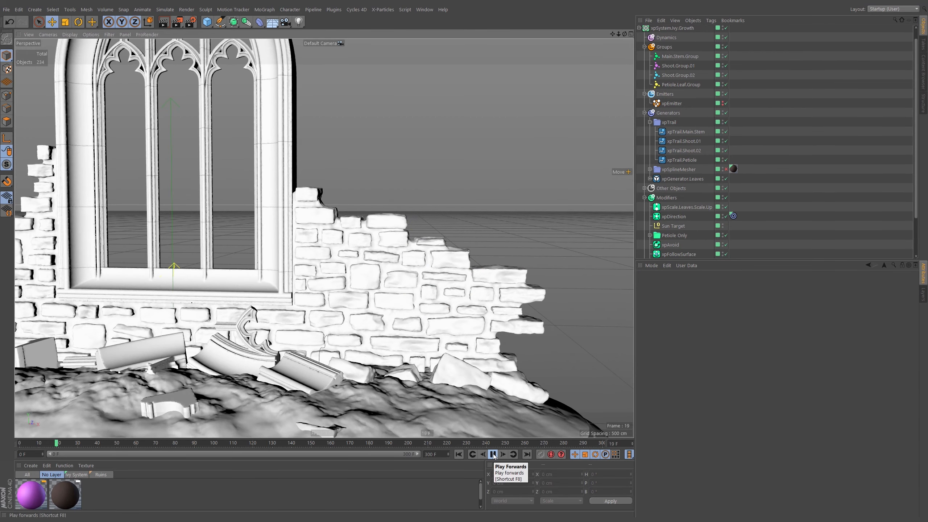
pyautogui.scroll(5, 550, 256)
pyautogui.scroll(-3, 687, 242)
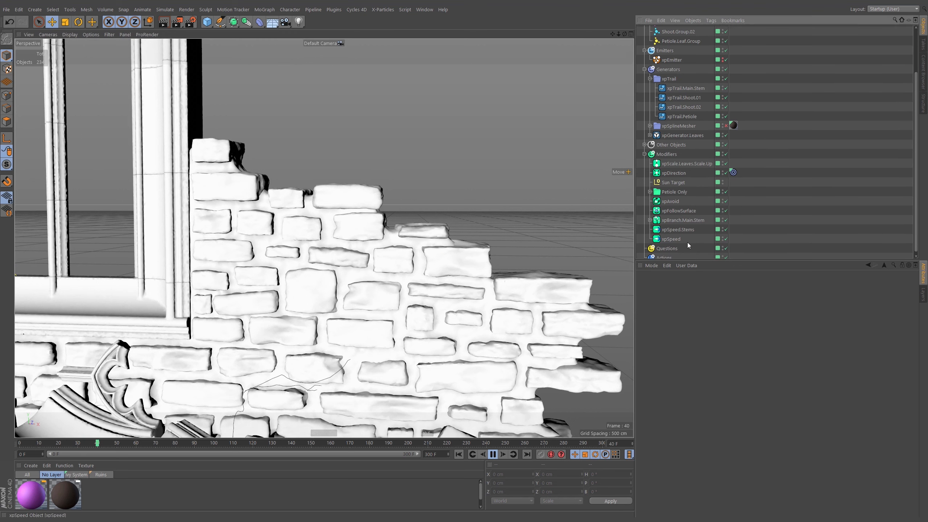
# Step: Set the Speed Value of the xpSpeed modifier to 200 cm
pyautogui.click(683, 240)
pyautogui.click(760, 284)
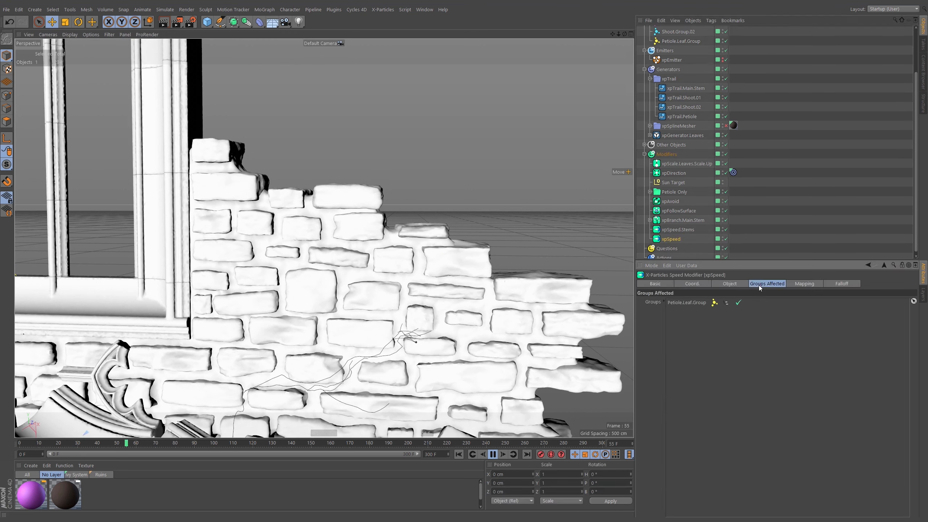
pyautogui.click(731, 284)
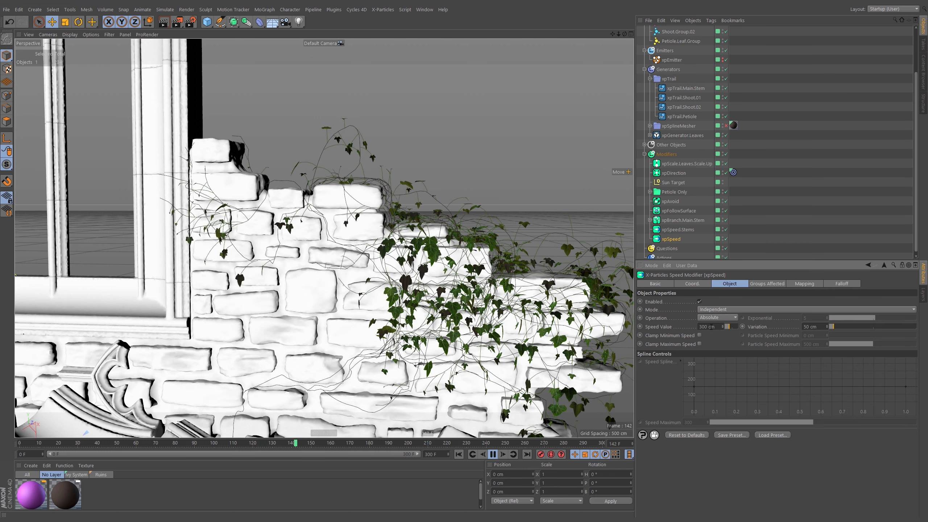
pyautogui.doubleClick(712, 327)
pyautogui.write('200')
pyautogui.press('Return')
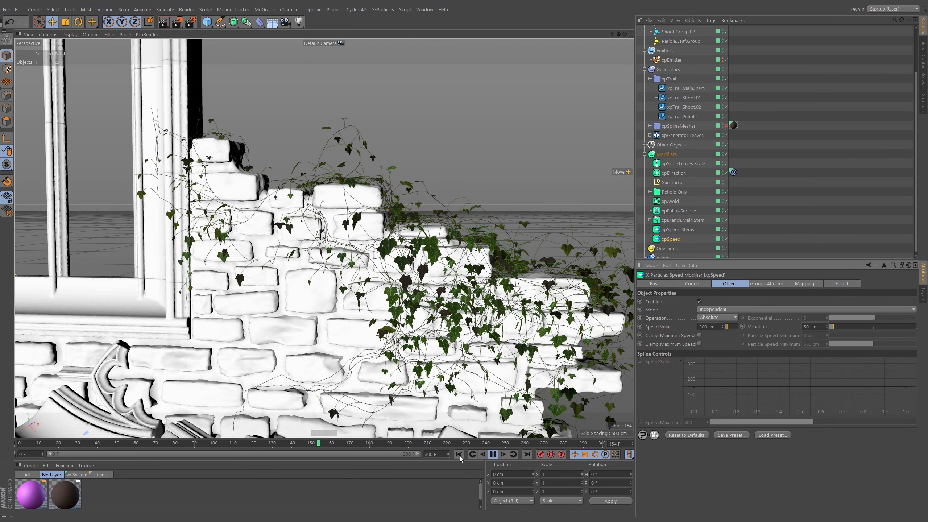
# Step: Replay the simulation from the start to frame 113 and examine the petiole lengths on the wall
pyautogui.click(459, 454)
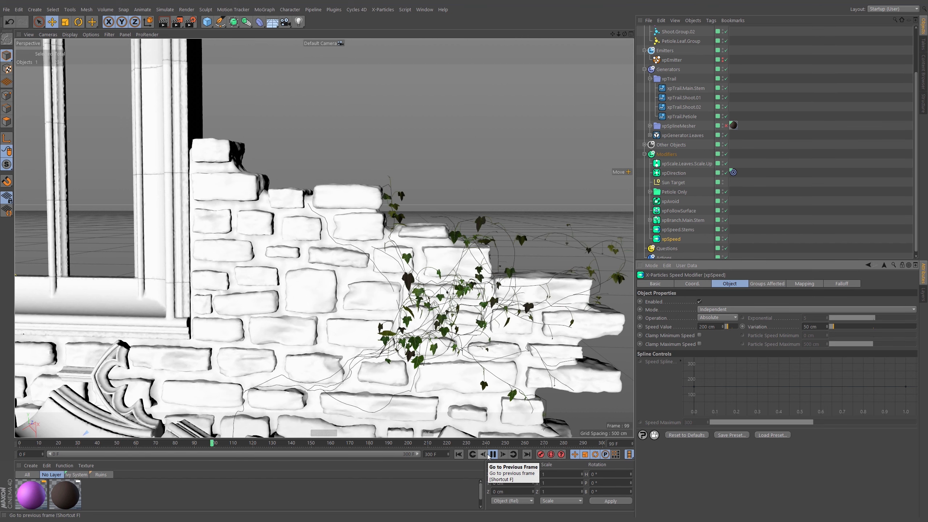
pyautogui.click(493, 454)
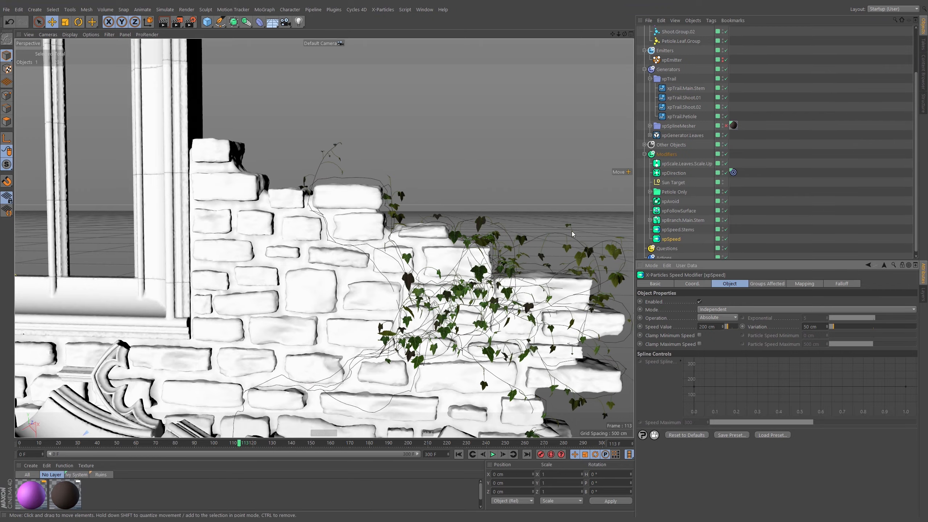
pyautogui.scroll(5, 573, 231)
pyautogui.keyDown('alt'); pyautogui.moveTo(573, 231); pyautogui.dragTo(594, 210); pyautogui.keyUp('alt')
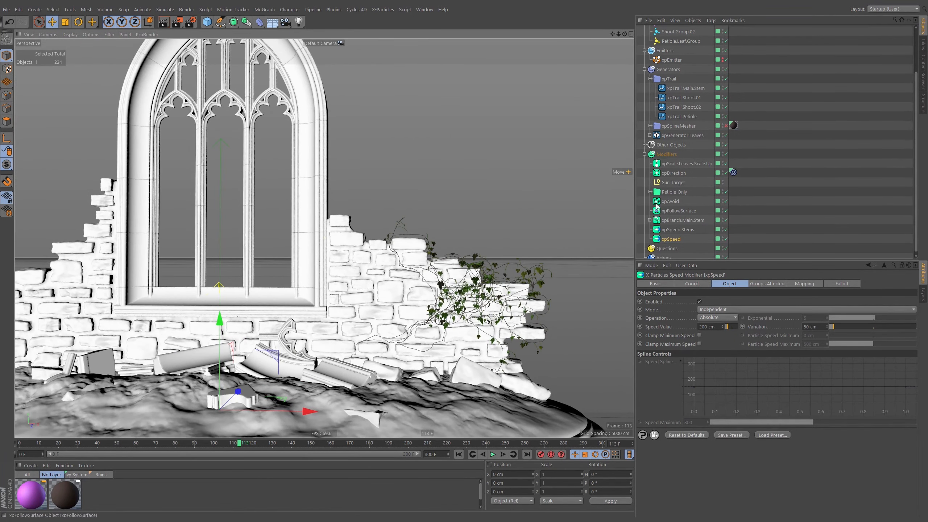
# Step: Set xpSub-Branch.Shoot.02 to branch in 2 F with 1 F variation and enable Branch from Base
pyautogui.click(650, 192)
pyautogui.click(650, 191)
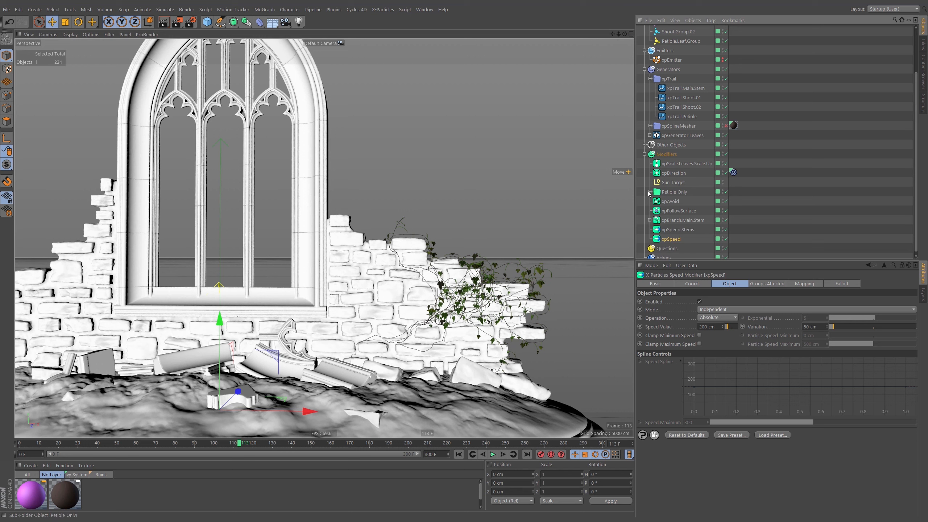
pyautogui.click(649, 220)
pyautogui.click(688, 241)
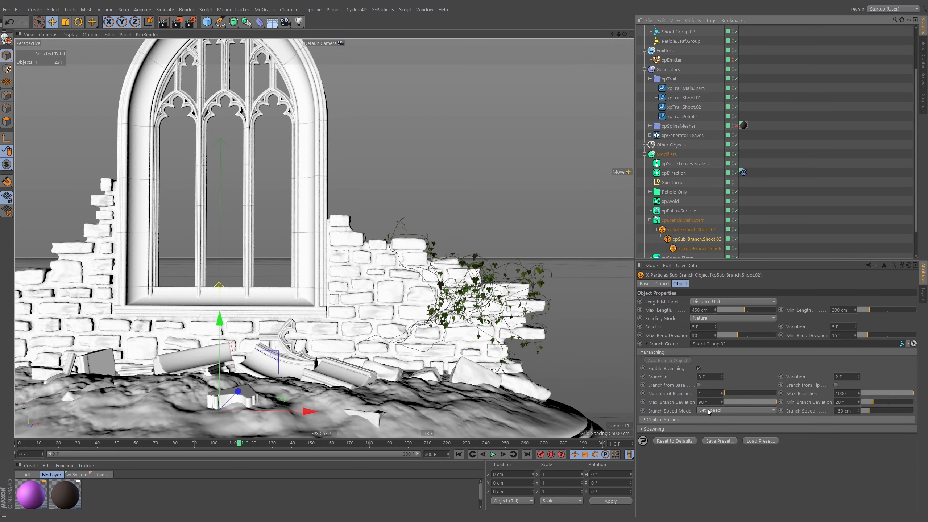
pyautogui.click(705, 377)
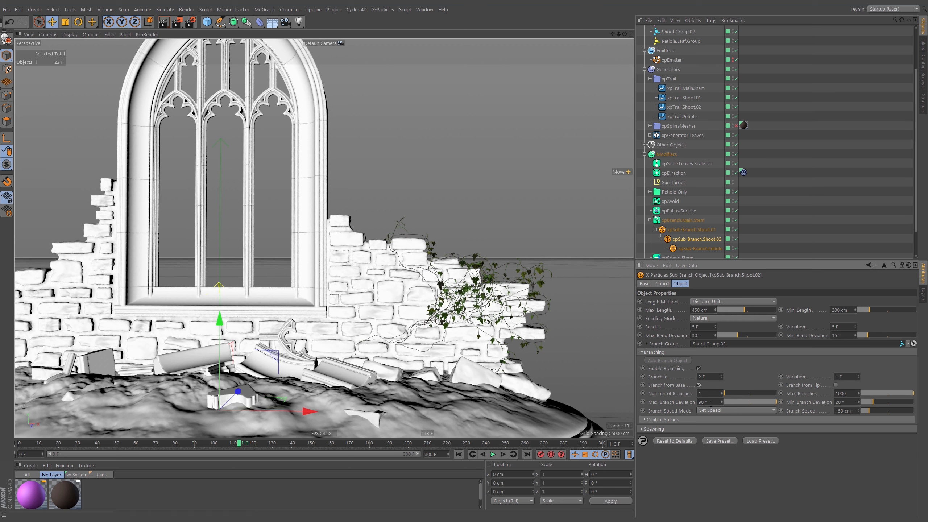
# Step: Replay the simulation from the start to frame 160 and inspect the ivy around the wall and window
pyautogui.click(459, 454)
pyautogui.click(493, 454)
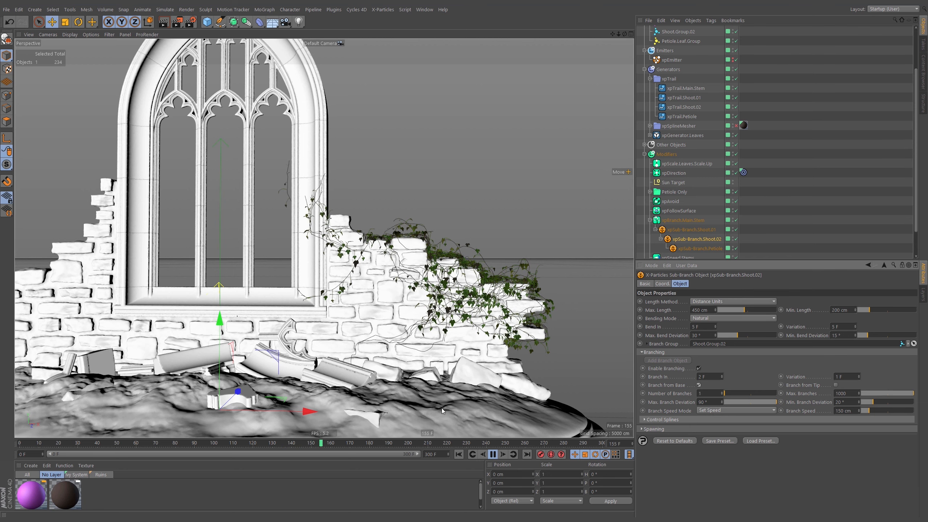
pyautogui.click(492, 454)
pyautogui.moveTo(464, 310)
pyautogui.keyDown('alt'); pyautogui.mouseDown()
pyautogui.moveTo(265, 309)
pyautogui.moveTo(475, 312)
pyautogui.mouseUp(); pyautogui.keyUp('alt')
pyautogui.keyDown('alt'); pyautogui.moveTo(409, 249); pyautogui.dragTo(540, 249, button='right'); pyautogui.keyUp('alt')
pyautogui.keyDown('alt'); pyautogui.moveTo(541, 249); pyautogui.dragTo(526, 282); pyautogui.keyUp('alt')
pyautogui.keyDown('alt'); pyautogui.moveTo(526, 281); pyautogui.dragTo(453, 284, button='right'); pyautogui.keyUp('alt')
pyautogui.keyDown('alt'); pyautogui.moveTo(453, 284); pyautogui.dragTo(448, 300, button='middle'); pyautogui.keyUp('alt')
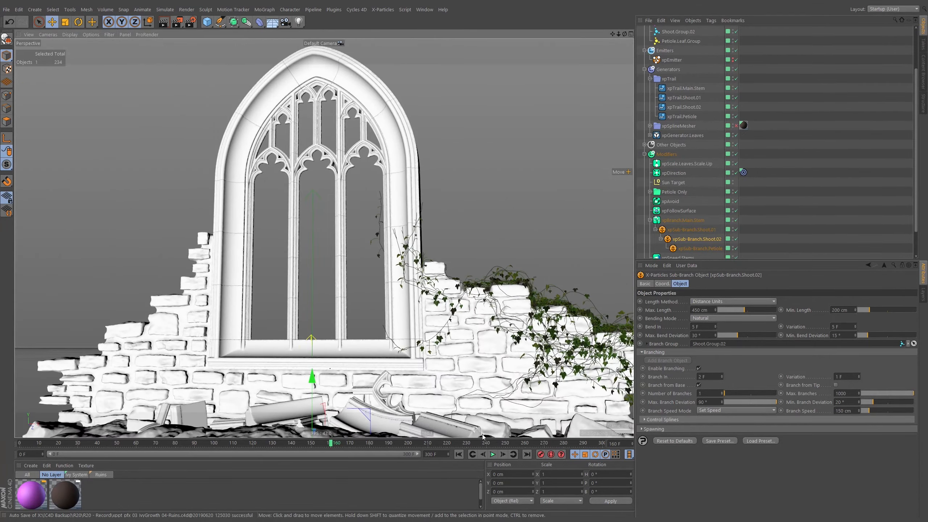
# Step: Continue the simulation to frame 234 and examine the ivy climbing the window arch
pyautogui.click(493, 454)
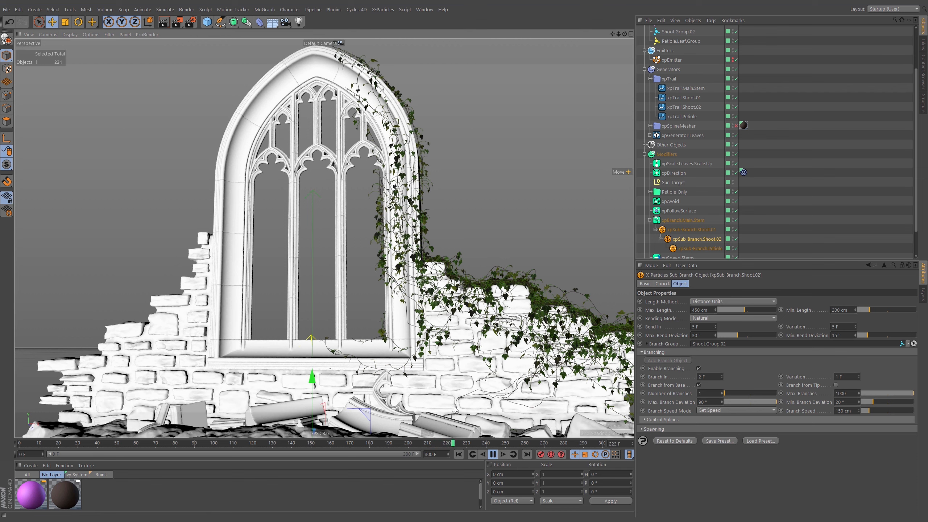
pyautogui.click(493, 455)
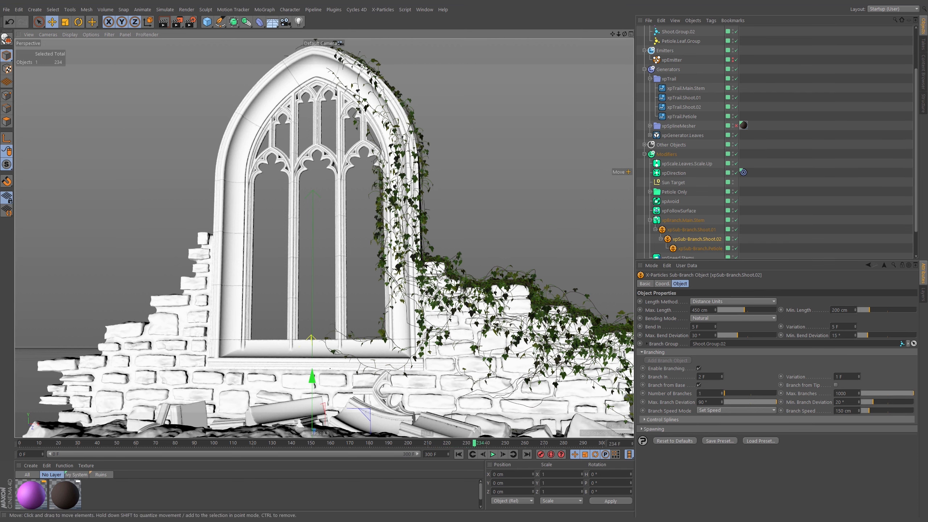
pyautogui.keyDown('alt'); pyautogui.moveTo(415, 212); pyautogui.dragTo(381, 212); pyautogui.keyUp('alt')
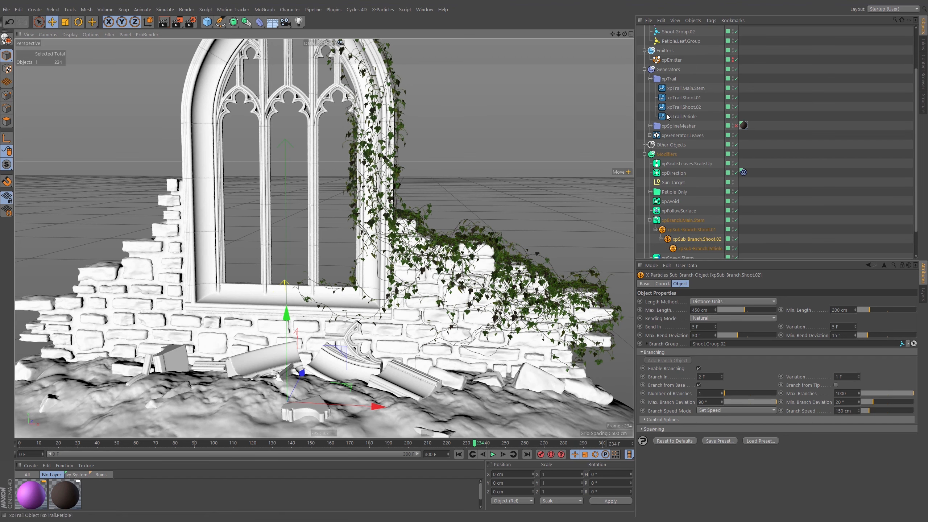
# Step: Collapse the Generators, Modifiers and Groups folders and set the xpEmitter's Random Seed to 246932
pyautogui.click(644, 70)
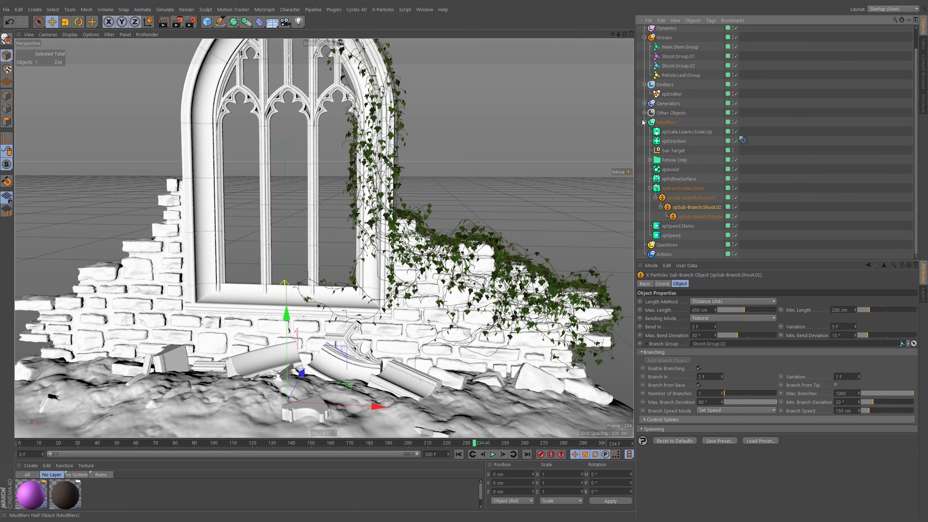
pyautogui.click(645, 122)
pyautogui.click(645, 58)
pyautogui.click(671, 78)
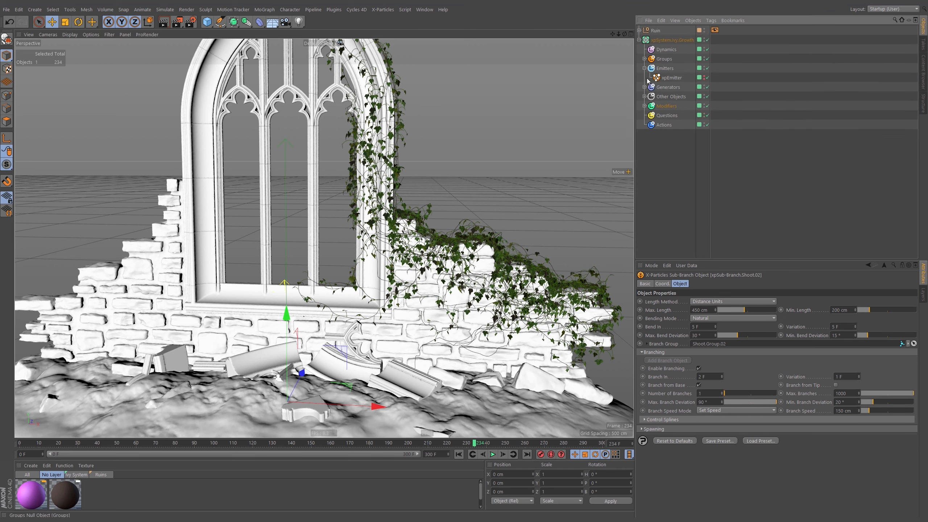
pyautogui.click(723, 292)
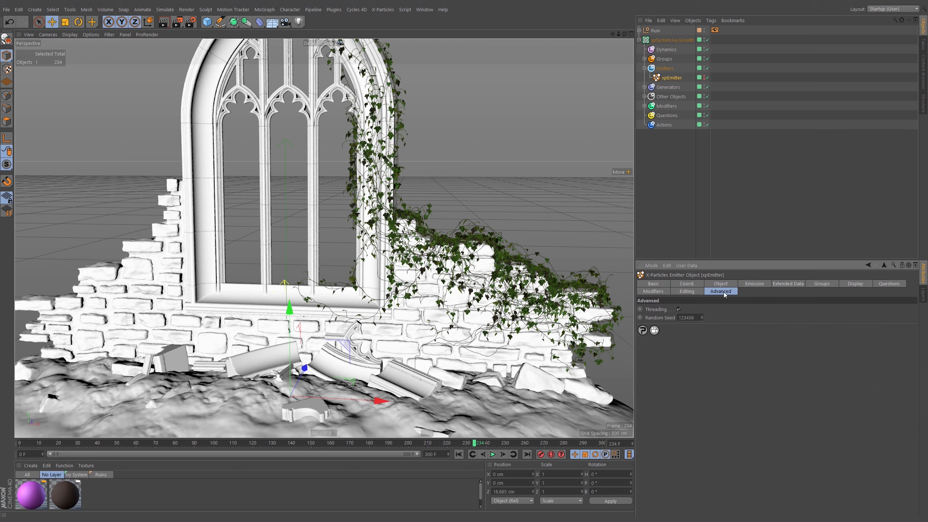
pyautogui.moveTo(690, 320); pyautogui.dragTo(668, 333)
# Step: Replay the simulation from the start to frame 55 and inspect the main stem's path up the wall
pyautogui.click(459, 453)
pyautogui.click(492, 454)
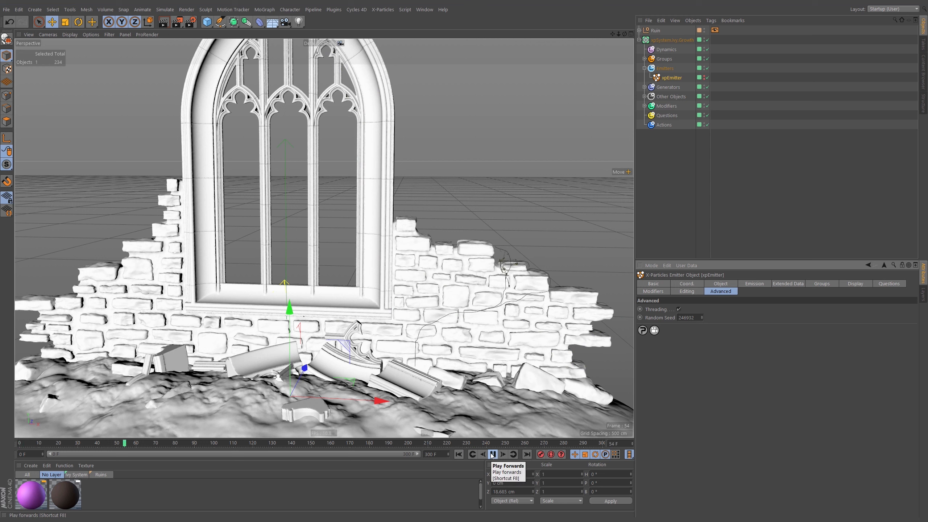
pyautogui.click(492, 454)
pyautogui.keyDown('alt'); pyautogui.moveTo(424, 369); pyautogui.dragTo(504, 366, button='right'); pyautogui.keyUp('alt')
pyautogui.keyDown('alt'); pyautogui.moveTo(423, 369); pyautogui.dragTo(426, 356); pyautogui.keyUp('alt')
# Step: Set the Acuteness of Turn of the xpDirection modifier to 15%
pyautogui.click(645, 87)
pyautogui.click(644, 87)
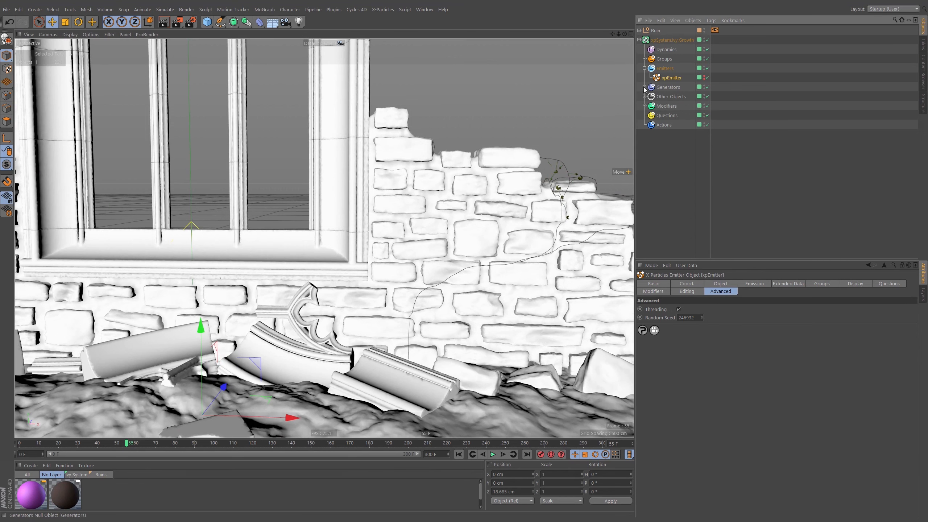
pyautogui.click(644, 106)
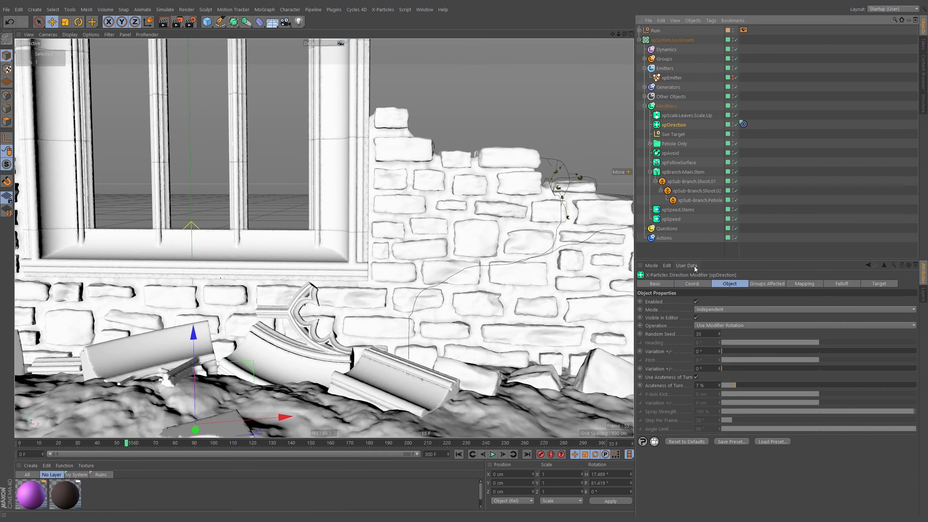
pyautogui.click(711, 384)
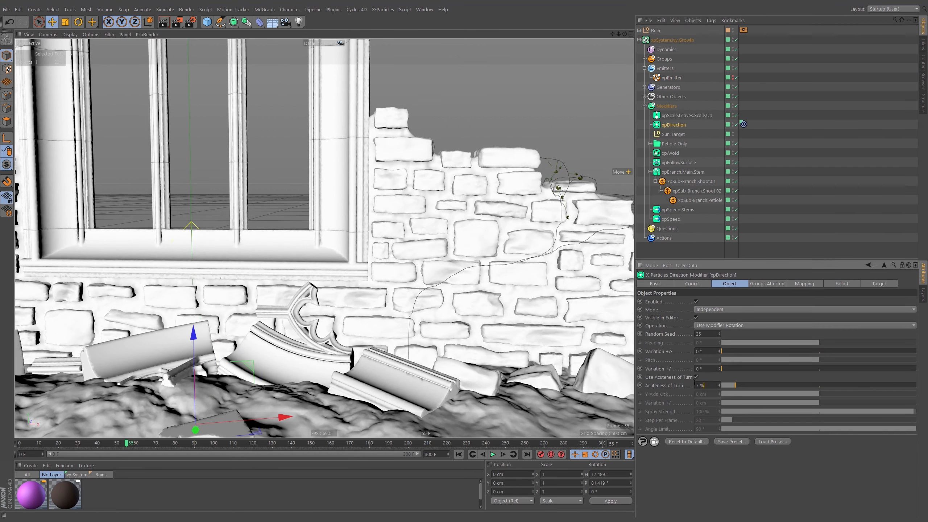
pyautogui.write('15')
pyautogui.press('Return')
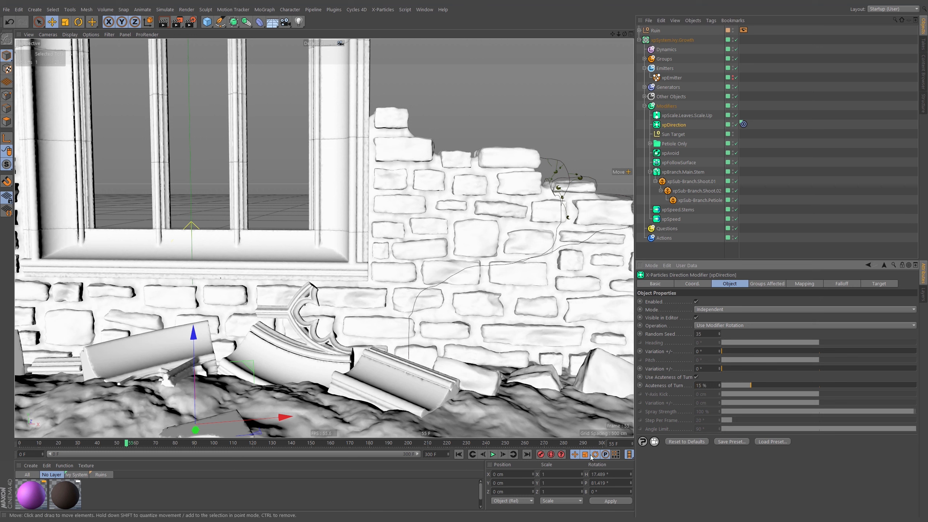
# Step: Replay the simulation from the start to frame 184 and examine the ivy climbing the window frame
pyautogui.click(459, 454)
pyautogui.click(492, 454)
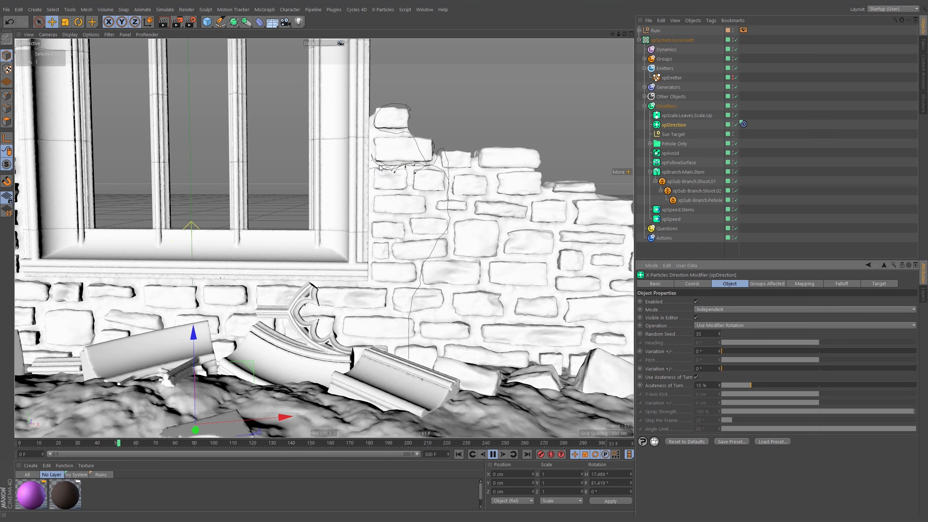
pyautogui.keyDown('alt'); pyautogui.moveTo(387, 134); pyautogui.dragTo(404, 225, button='middle'); pyautogui.keyUp('alt')
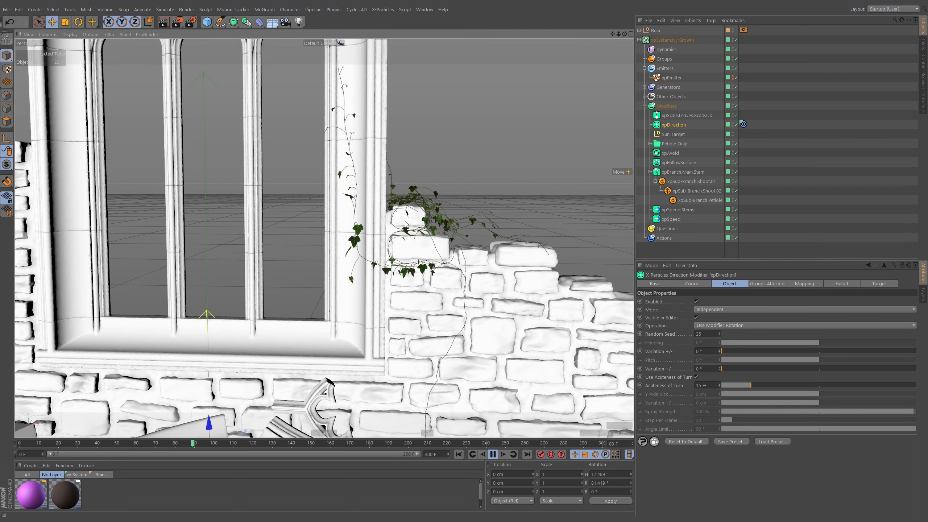
pyautogui.scroll(-5, 392, 205)
pyautogui.keyDown('alt'); pyautogui.moveTo(392, 204); pyautogui.dragTo(412, 294, button='middle'); pyautogui.keyUp('alt')
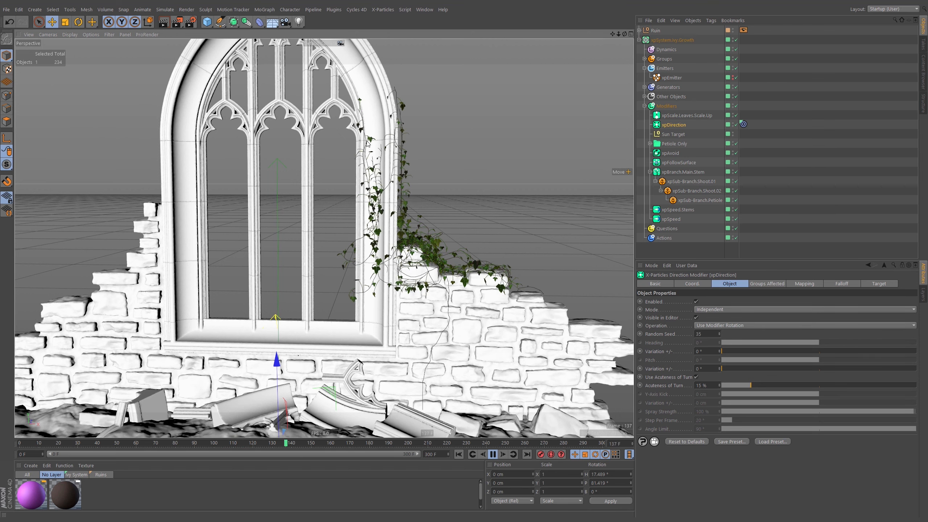
pyautogui.keyDown('alt'); pyautogui.moveTo(238, 171); pyautogui.dragTo(470, 315); pyautogui.keyUp('alt')
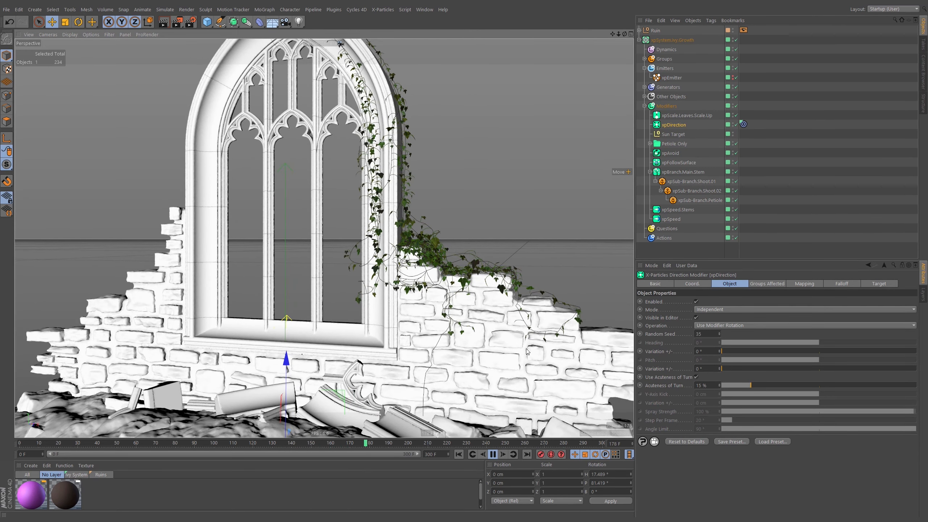
pyautogui.press('F8')
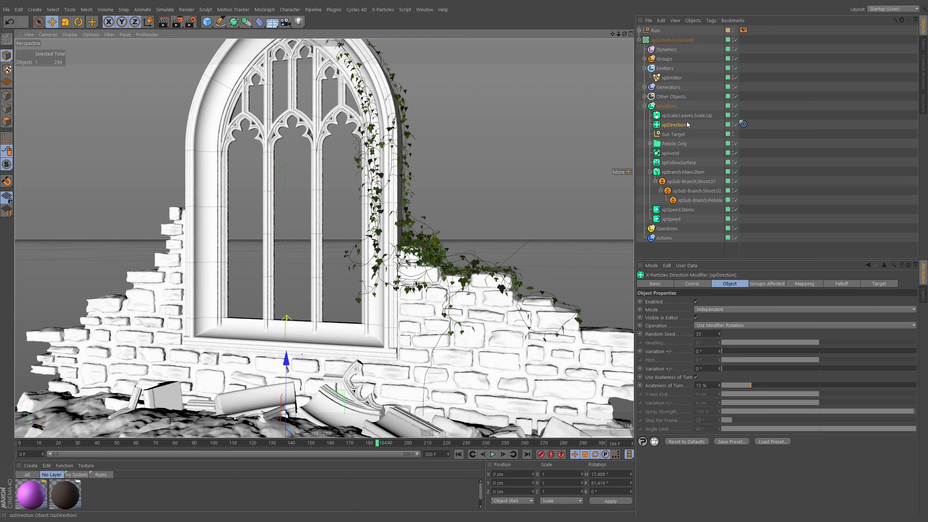
# Step: Set the Branch In value of xpSub-Branch.Shoot.01 to 10 F
pyautogui.click(698, 190)
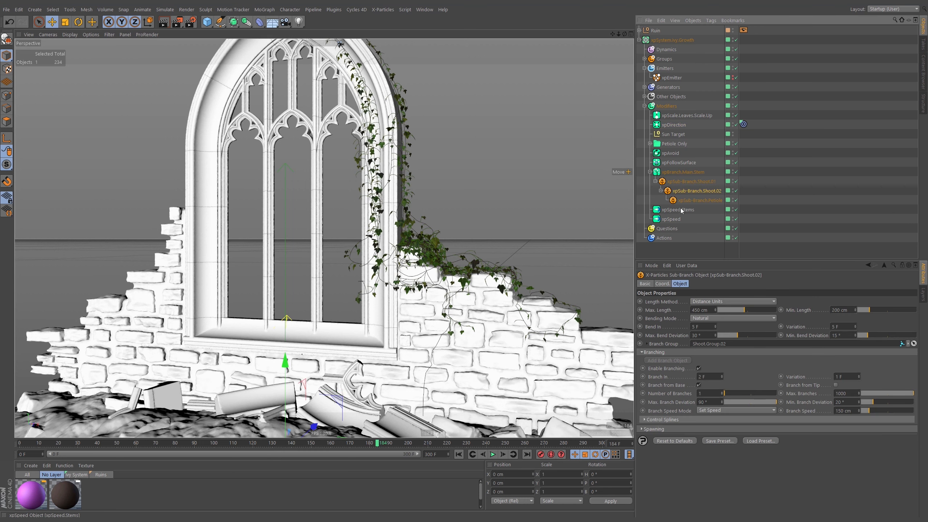
pyautogui.click(691, 182)
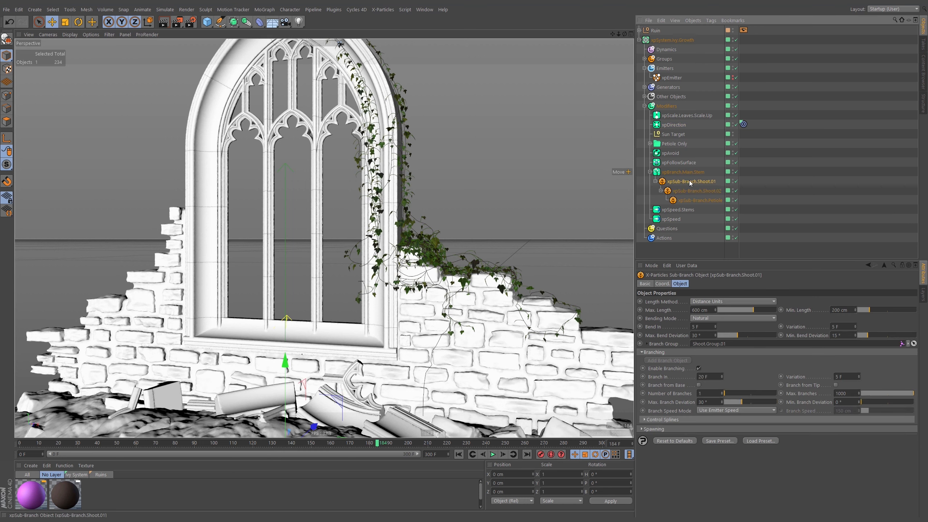
pyautogui.click(714, 377)
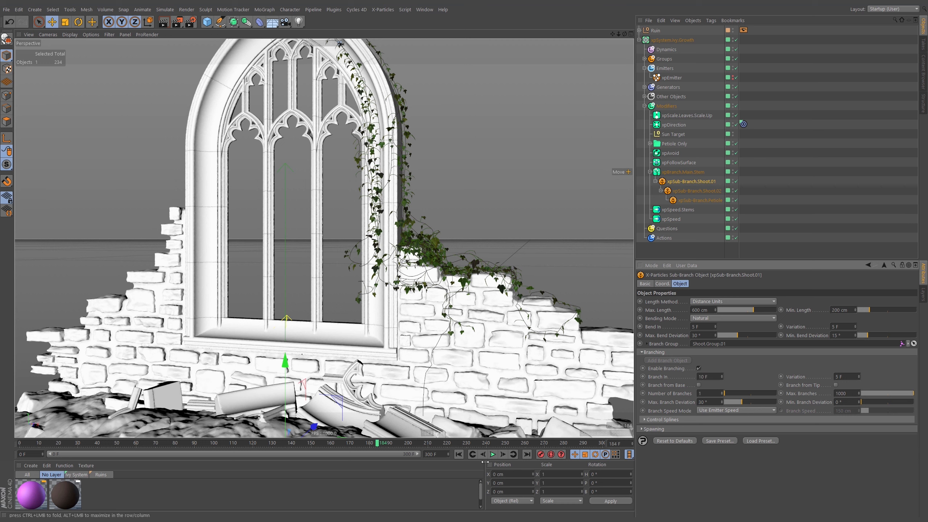
# Step: Replay the simulation from the start and set the Branch In value of xpBranch.Main.Stem to 10 F
pyautogui.click(460, 454)
pyautogui.click(494, 454)
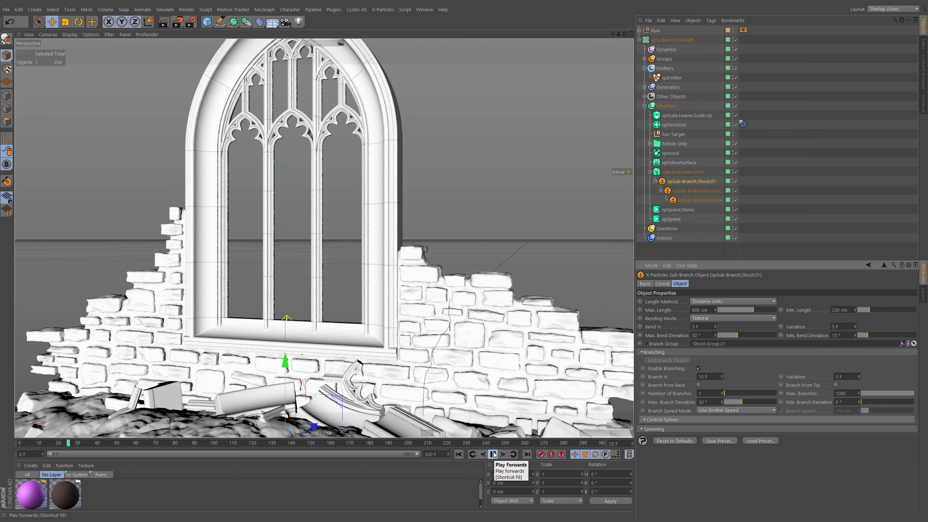
pyautogui.click(683, 172)
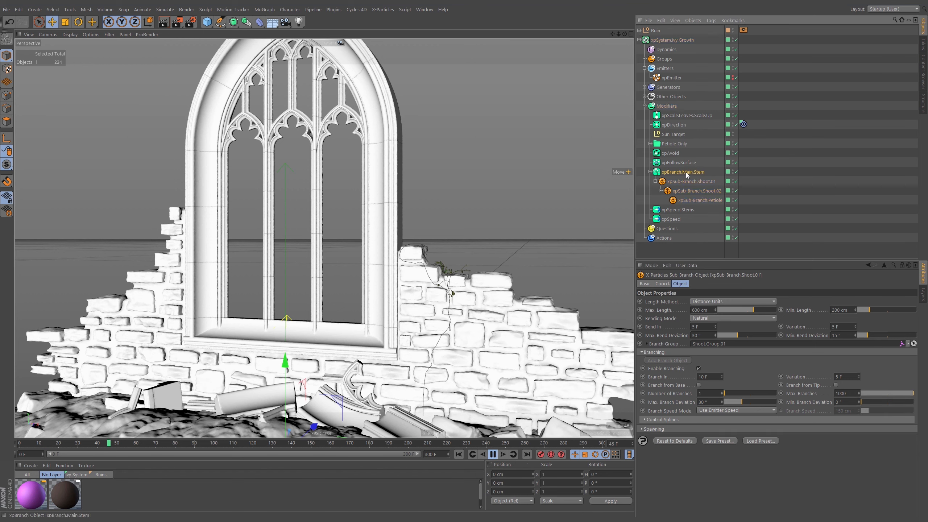
pyautogui.click(671, 301)
pyautogui.write('10')
pyautogui.press('Return')
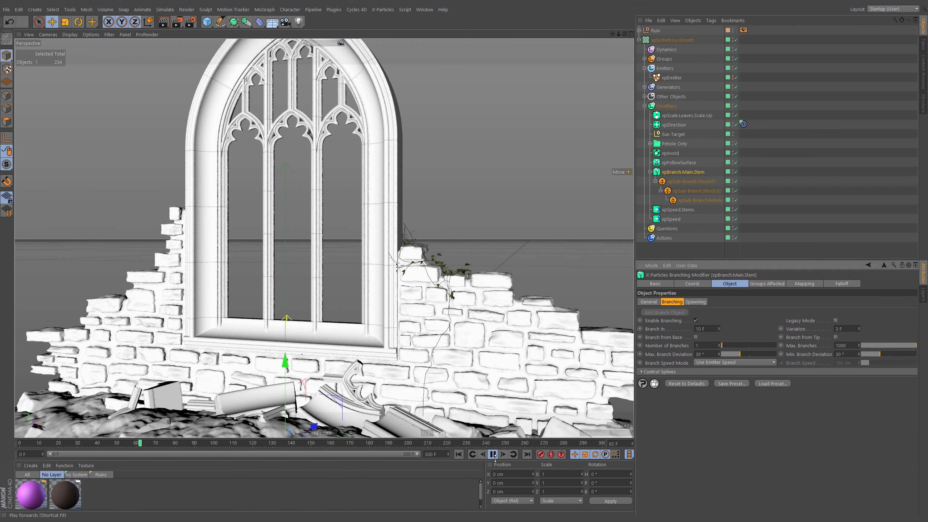
# Step: Replay the simulation from the start to frame 123 and examine the ivy density on the window and wall
pyautogui.click(459, 453)
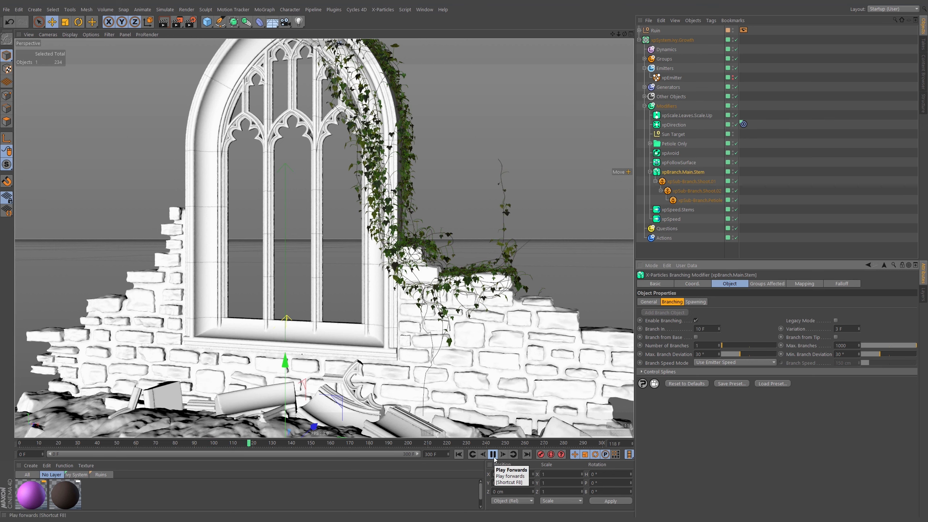
pyautogui.click(493, 456)
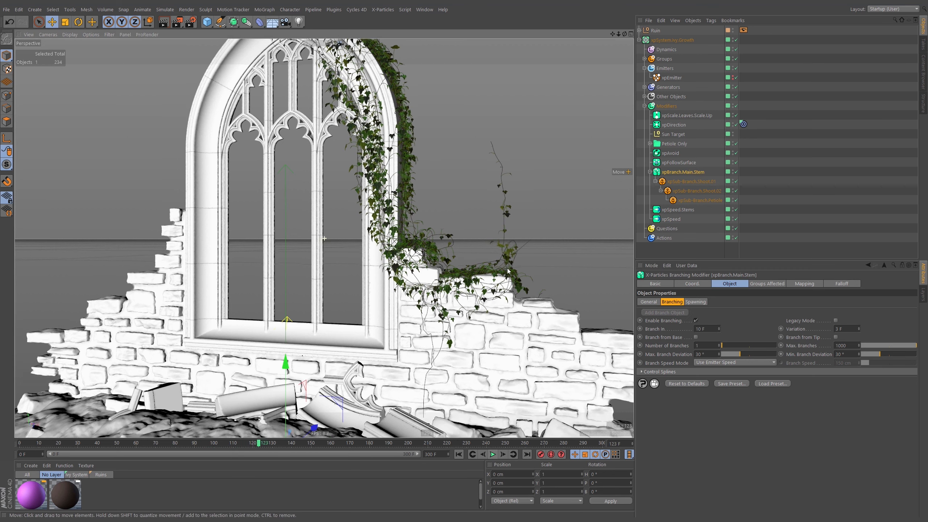
# Step: Review the settings of xpFollowSurface, the main xpAvoid modifier and the xpAvoid inside the Petiole Only folder
pyautogui.click(650, 172)
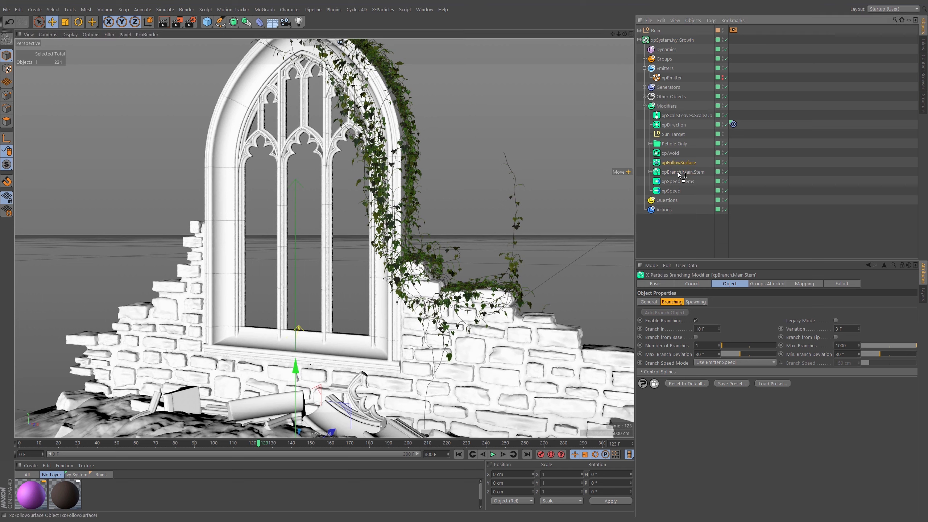
pyautogui.click(677, 163)
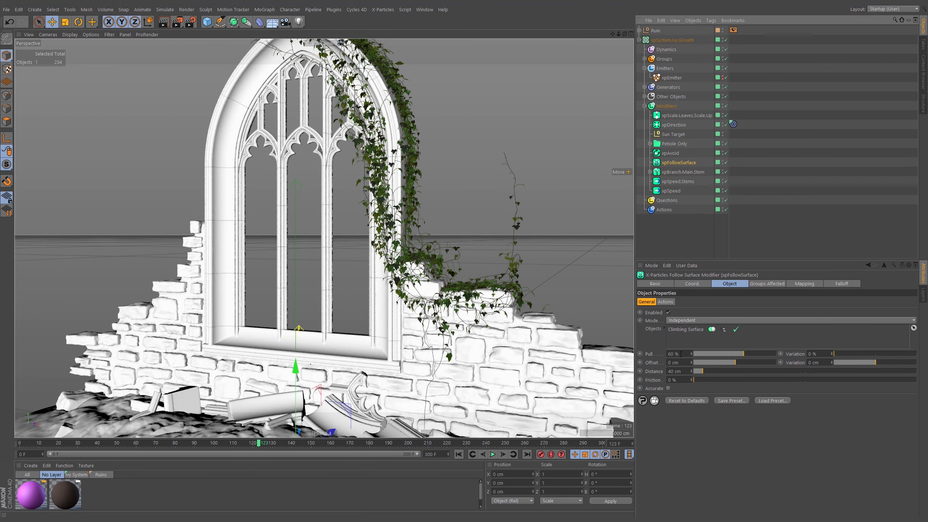
pyautogui.click(673, 152)
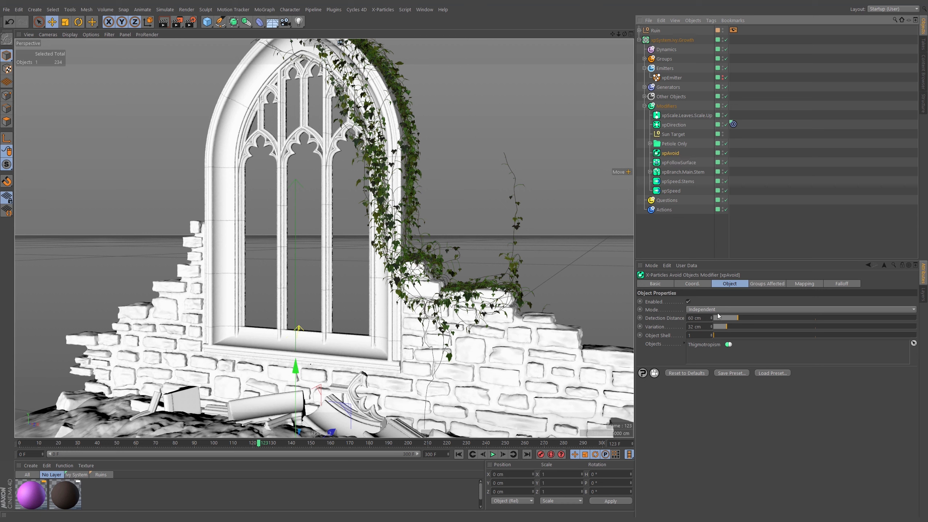
pyautogui.click(762, 284)
pyautogui.click(731, 285)
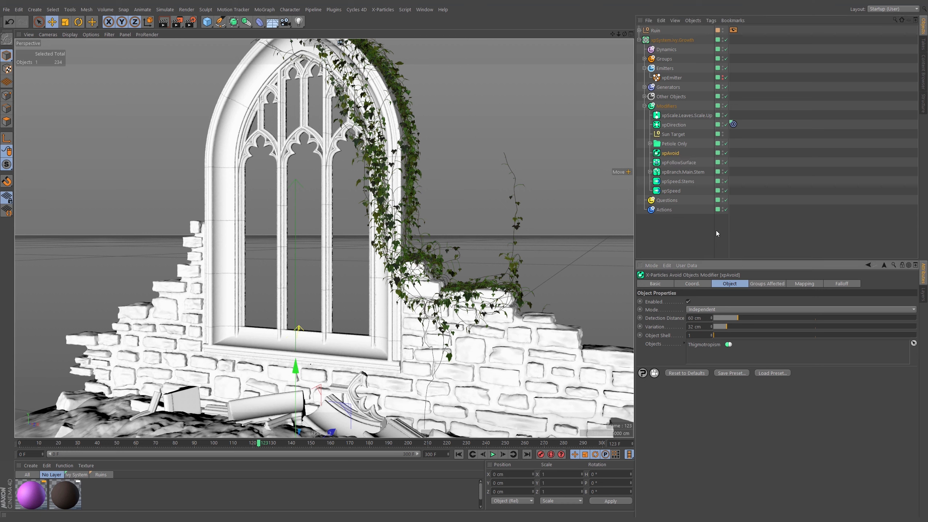
pyautogui.click(650, 143)
pyautogui.click(674, 154)
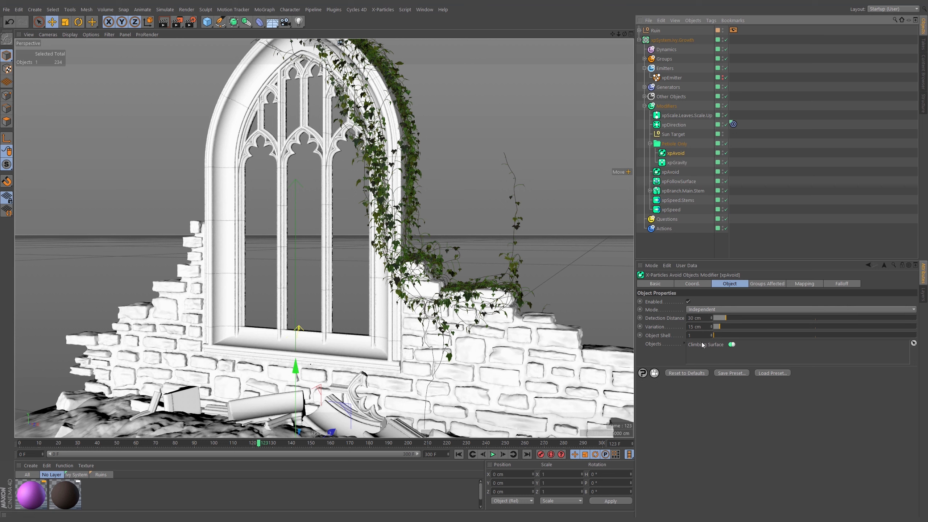
pyautogui.click(754, 284)
pyautogui.click(737, 283)
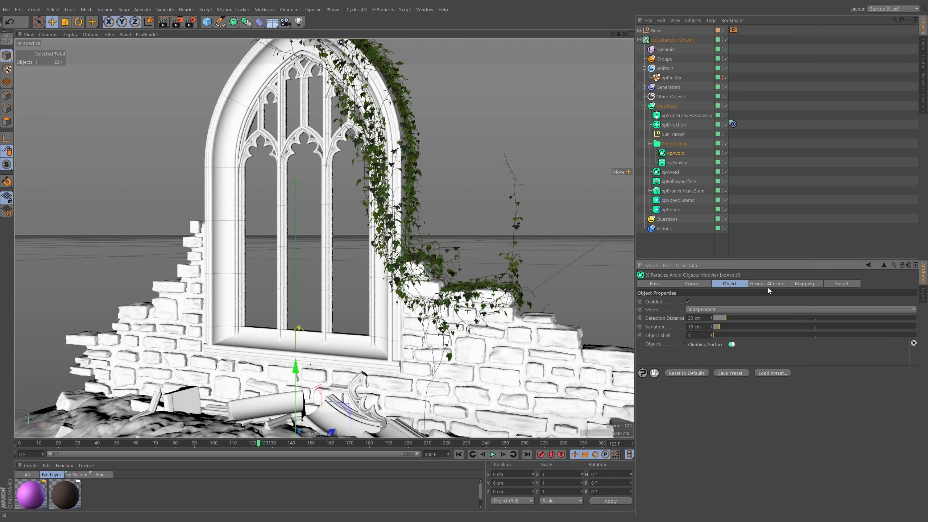
pyautogui.click(512, 190)
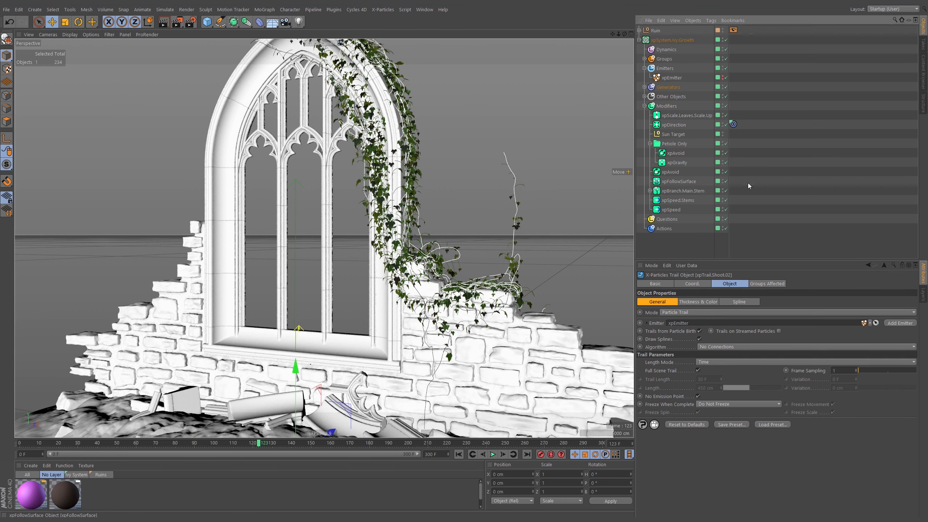
# Step: Set the Distance of the xpFollowSurface modifier to 60 cm
pyautogui.click(655, 192)
pyautogui.click(657, 181)
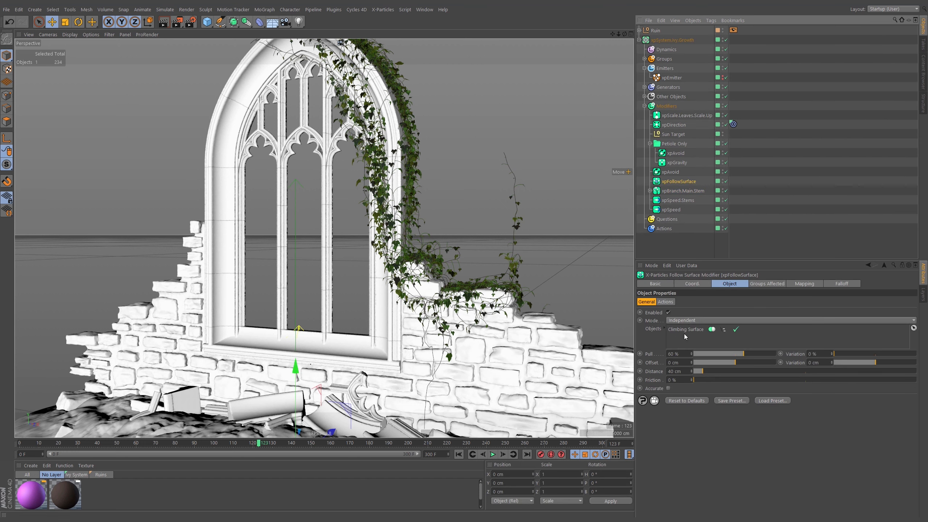
pyautogui.click(677, 370)
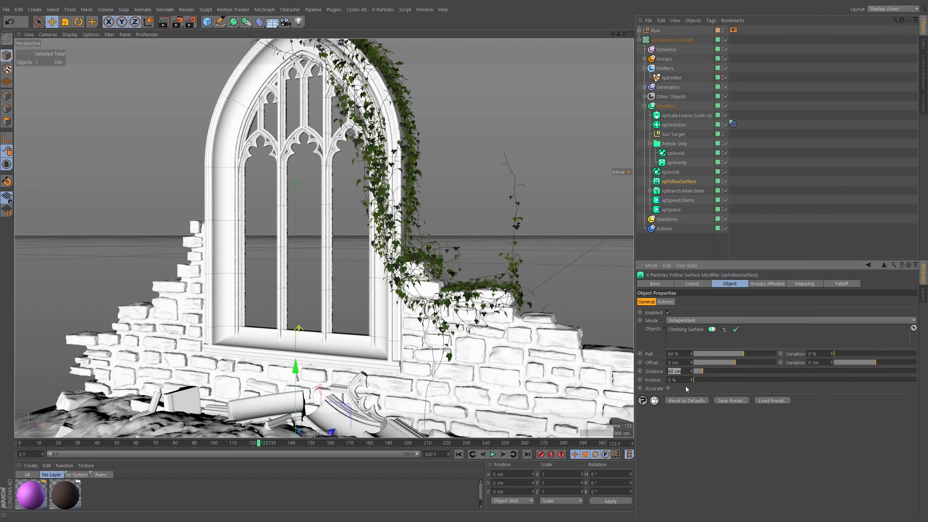
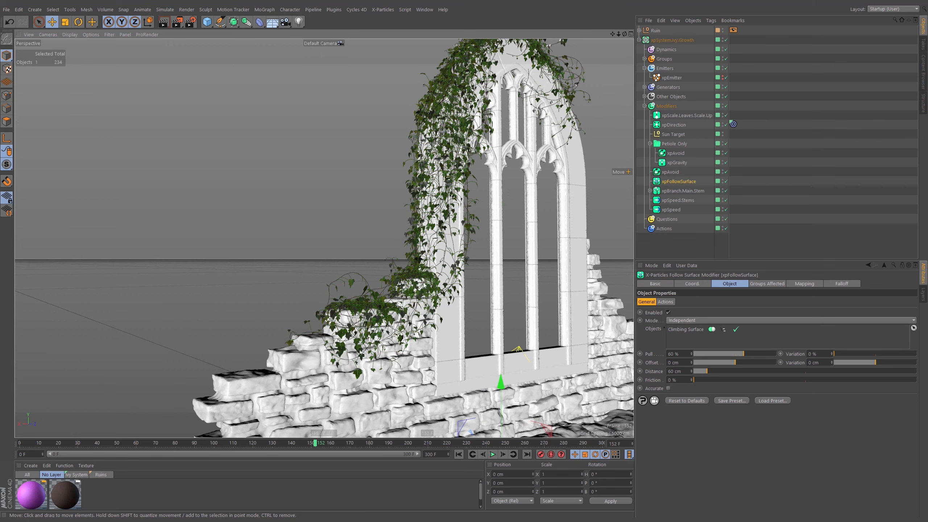
# Step: Replace Sphere.2 inside the Thigmotropism connect object with a new cube
pyautogui.keyDown('alt'); pyautogui.moveTo(424, 285); pyautogui.dragTo(489, 271); pyautogui.keyUp('alt')
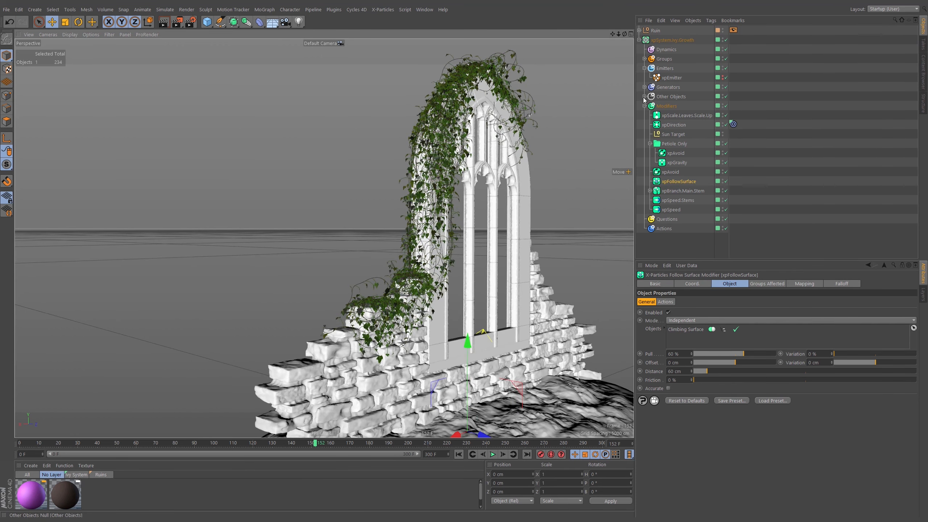
pyautogui.click(644, 97)
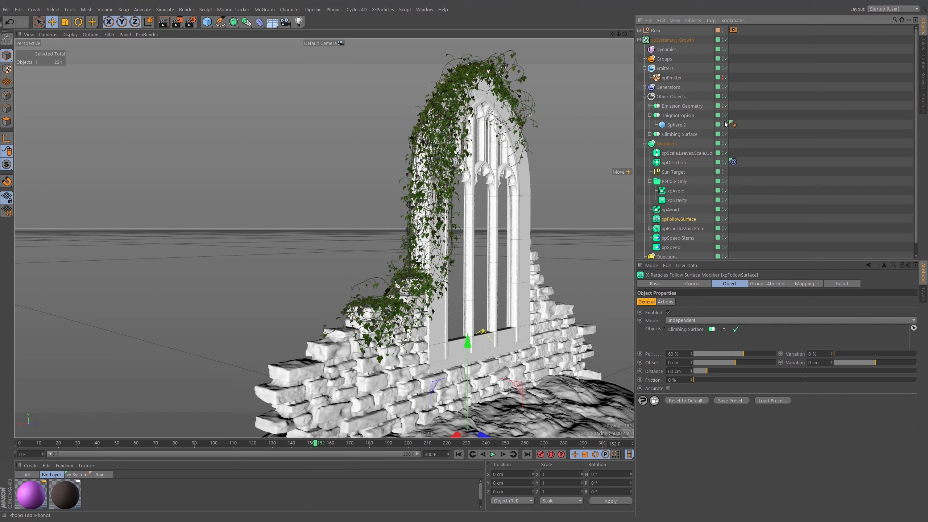
pyautogui.click(676, 124)
pyautogui.press('Delete')
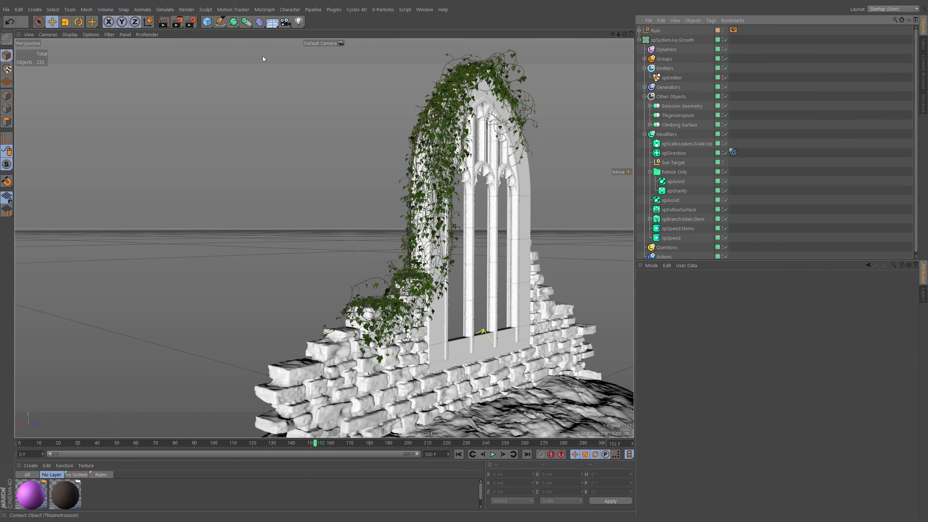
pyautogui.click(210, 25)
pyautogui.moveTo(672, 115); pyautogui.dragTo(676, 125)
# Step: Size the cube to about 762 × 253 × 28 cm behind the ruined wall and hide Thigmotropism in the viewport
pyautogui.keyDown('alt'); pyautogui.moveTo(481, 290); pyautogui.dragTo(477, 383); pyautogui.keyUp('alt')
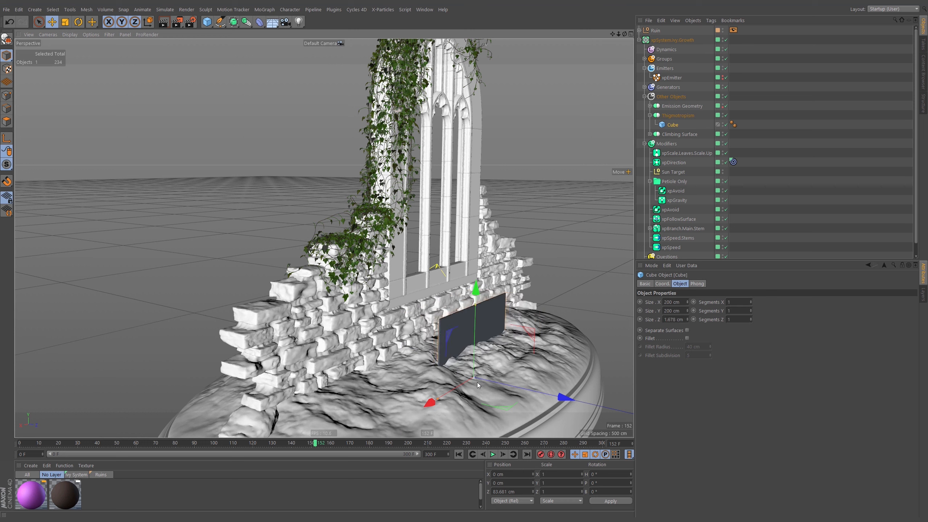
pyautogui.moveTo(475, 320); pyautogui.dragTo(281, 219)
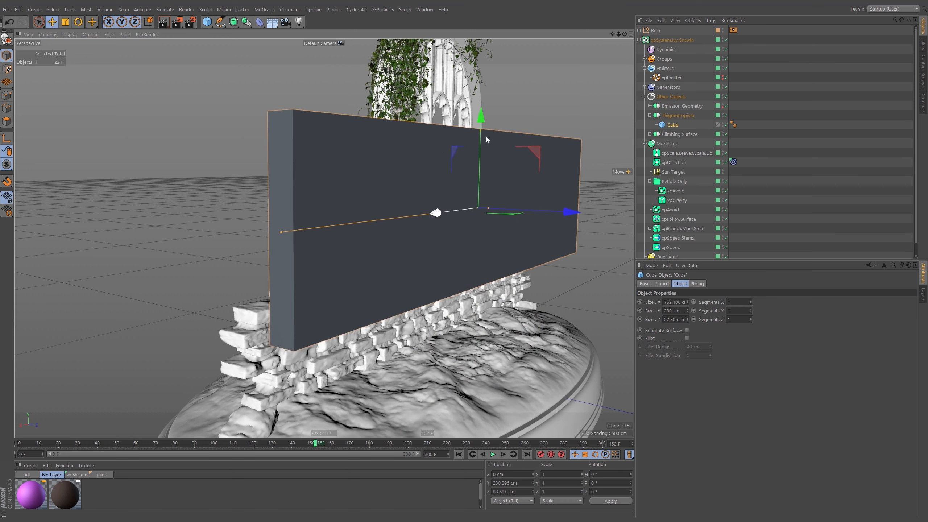
pyautogui.moveTo(485, 136)
pyautogui.mouseDown()
pyautogui.moveTo(476, 116)
pyautogui.moveTo(468, 138)
pyautogui.moveTo(482, 148)
pyautogui.moveTo(480, 120)
pyautogui.mouseUp()
pyautogui.moveTo(542, 231); pyautogui.dragTo(497, 266)
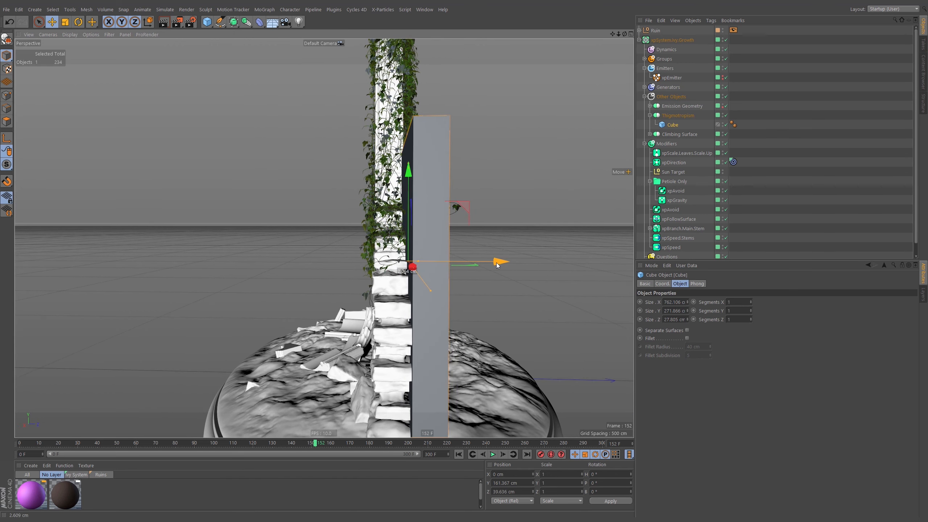
pyautogui.moveTo(410, 176); pyautogui.dragTo(362, 63)
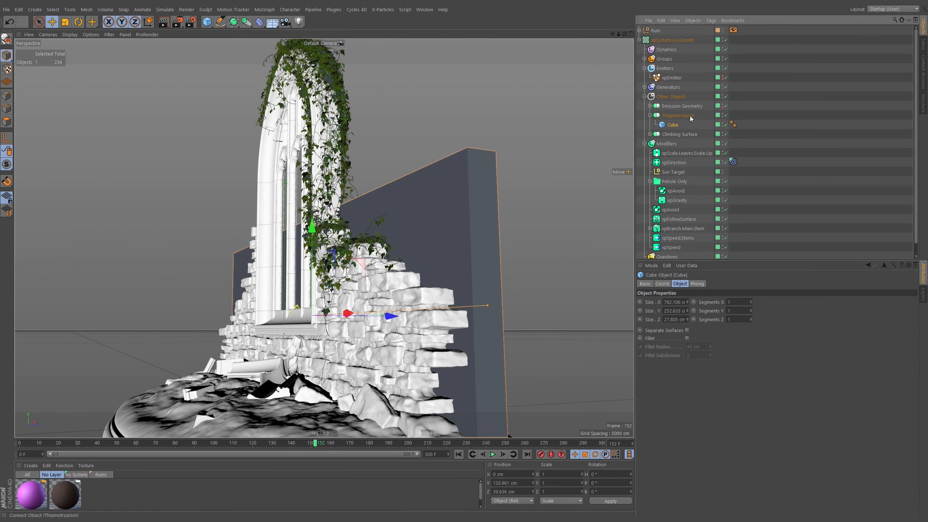
pyautogui.click(722, 116)
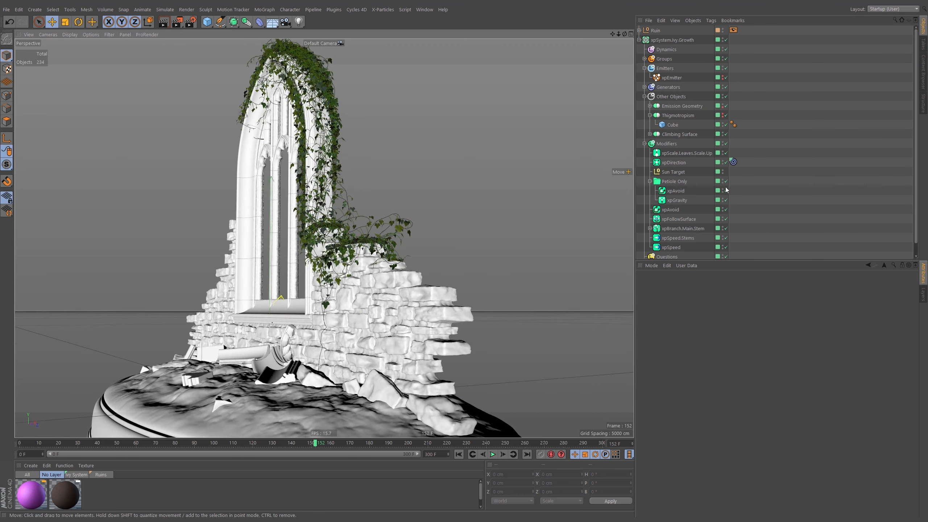
# Step: Rename the main xpAvoid modifier as xpAvoid.Thigmotropism
pyautogui.click(676, 212)
pyautogui.doubleClick(679, 211)
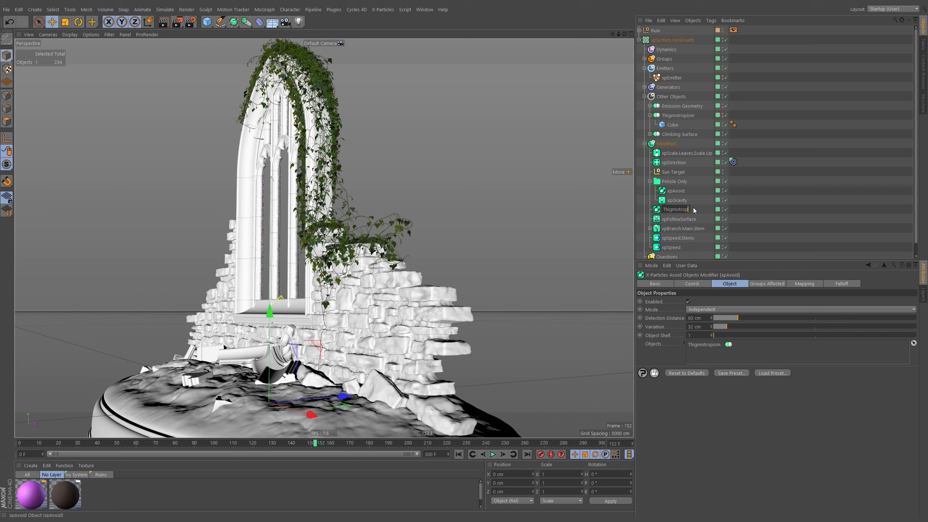
pyautogui.press('Return')
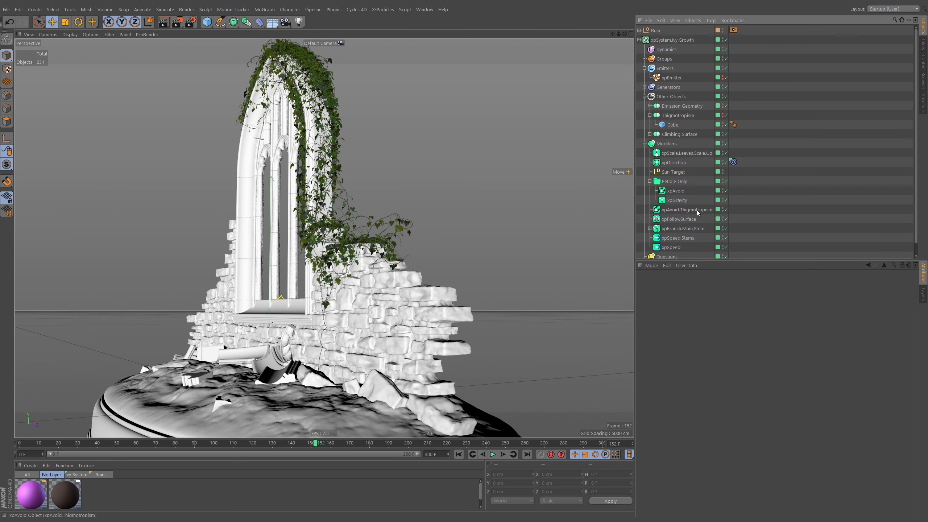
# Step: Replay the simulation from the start to about frame 43 and inspect the stems beside the window frame
pyautogui.click(459, 454)
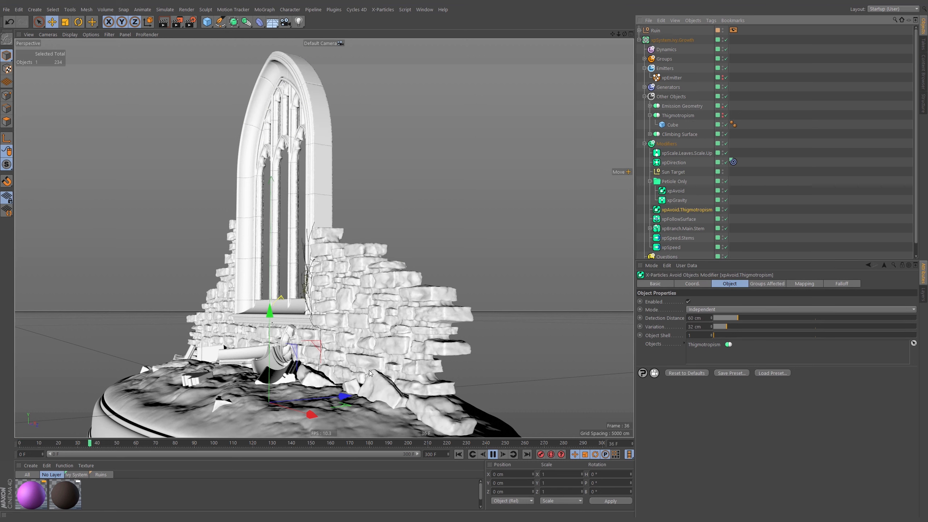
pyautogui.click(492, 455)
pyautogui.keyDown('alt'); pyautogui.moveTo(383, 252); pyautogui.dragTo(399, 280); pyautogui.keyUp('alt')
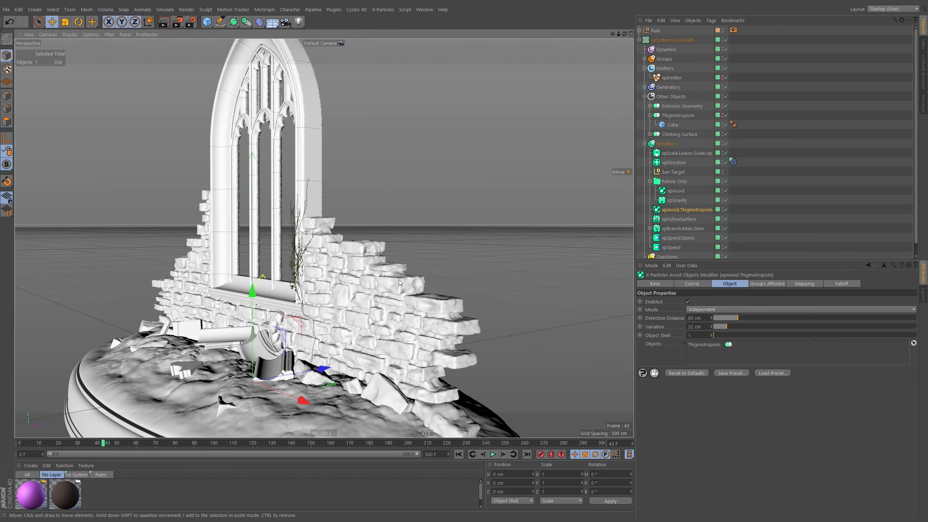
# Step: Set the Detection Distance of xpAvoid.Thigmotropism to 40 cm and its Variation to 20 cm, and replay the simulation to frame 80
pyautogui.click(694, 317)
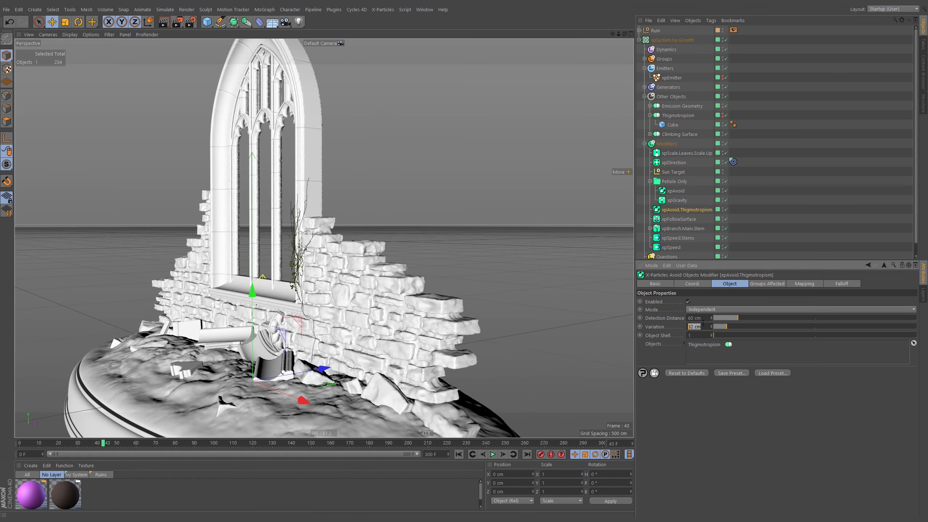
pyautogui.click(458, 454)
pyautogui.click(492, 454)
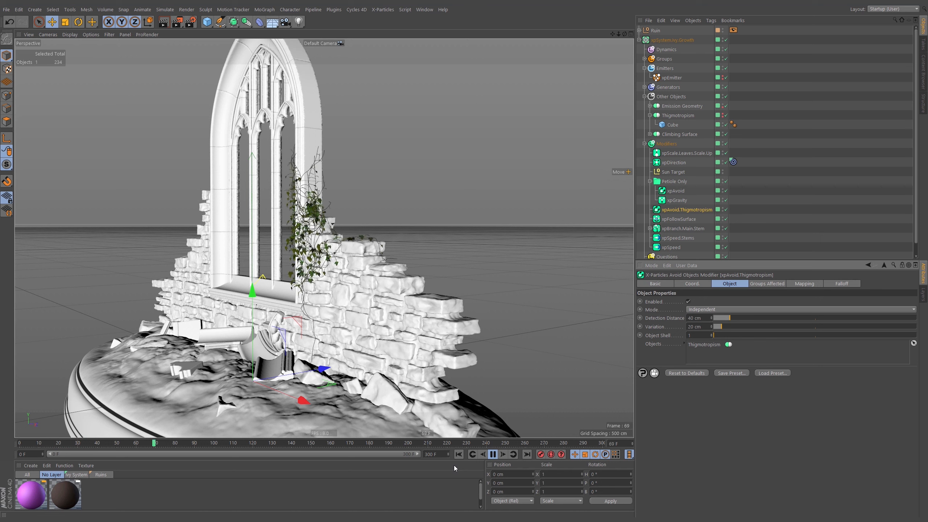
pyautogui.click(492, 455)
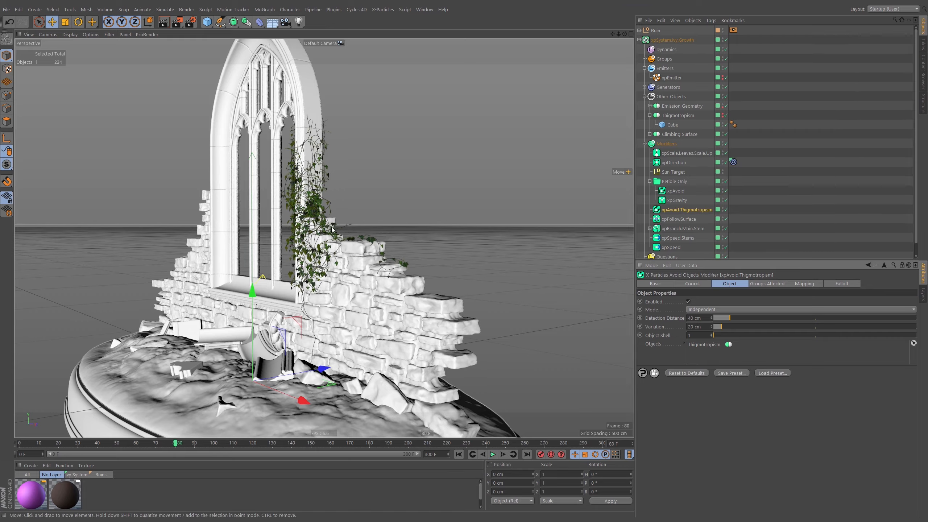
# Step: Move the Thigmotropism cube back from the wall to about Z 42.7 cm and hide Thigmotropism in the viewport
pyautogui.keyDown('alt'); pyautogui.moveTo(297, 208); pyautogui.dragTo(429, 194, button='right'); pyautogui.keyUp('alt')
pyautogui.keyDown('alt'); pyautogui.moveTo(429, 196); pyautogui.dragTo(340, 215); pyautogui.keyUp('alt')
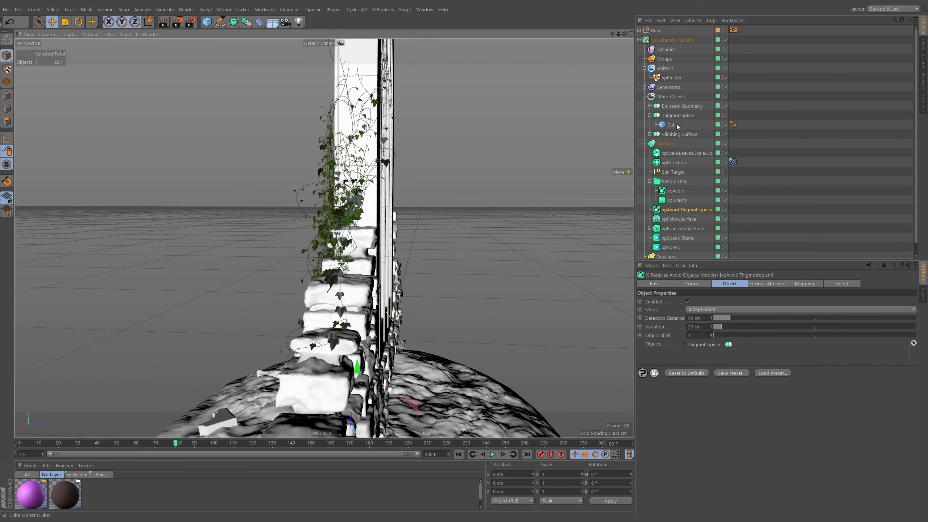
pyautogui.click(673, 124)
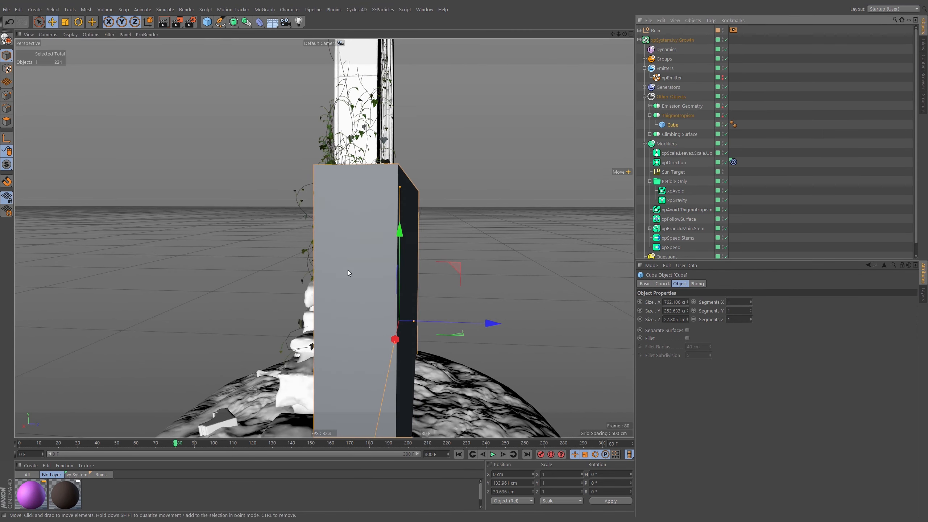
pyautogui.keyDown('alt'); pyautogui.moveTo(348, 269); pyautogui.dragTo(405, 274); pyautogui.keyUp('alt')
pyautogui.moveTo(424, 321); pyautogui.dragTo(599, 256)
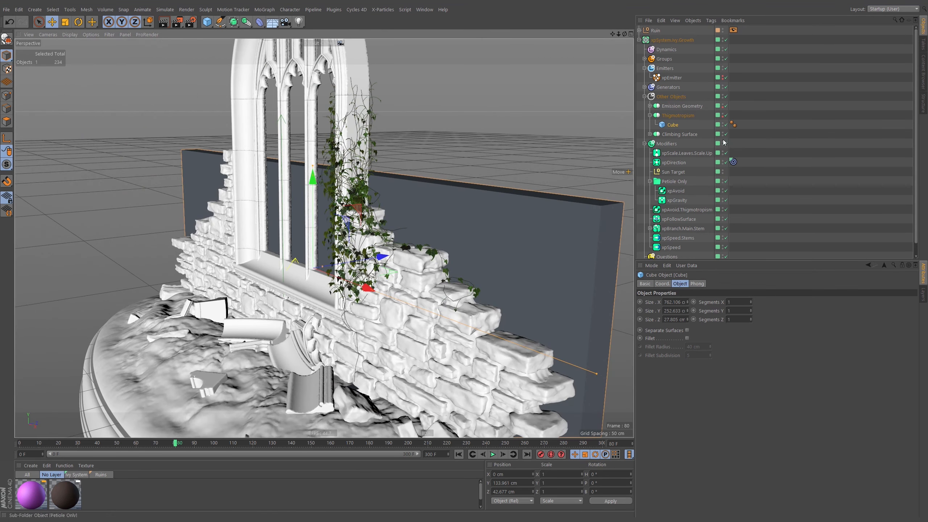
pyautogui.click(723, 114)
pyautogui.click(722, 115)
pyautogui.click(723, 114)
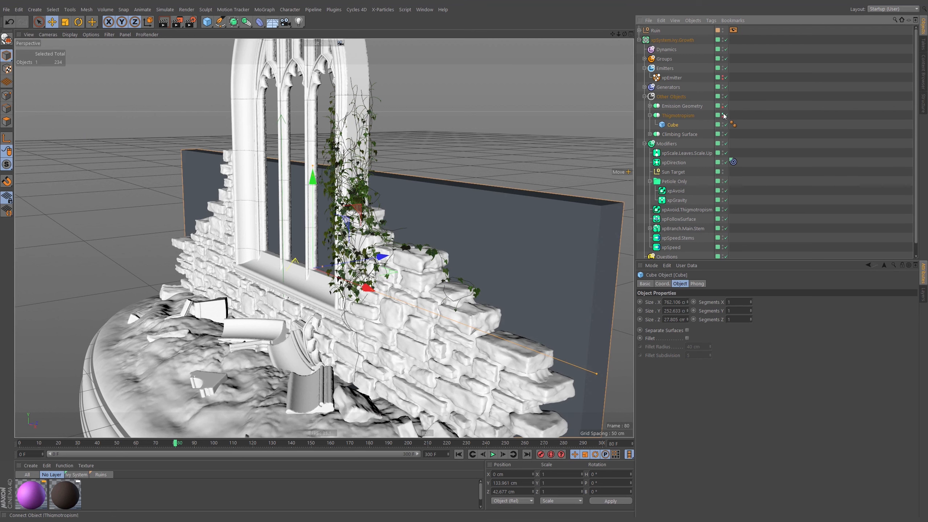
pyautogui.click(722, 115)
pyautogui.click(534, 262)
# Step: Replay the simulation from the start to frame 100 and inspect the ivy on the window frame and wall from several angles
pyautogui.click(459, 454)
pyautogui.click(492, 455)
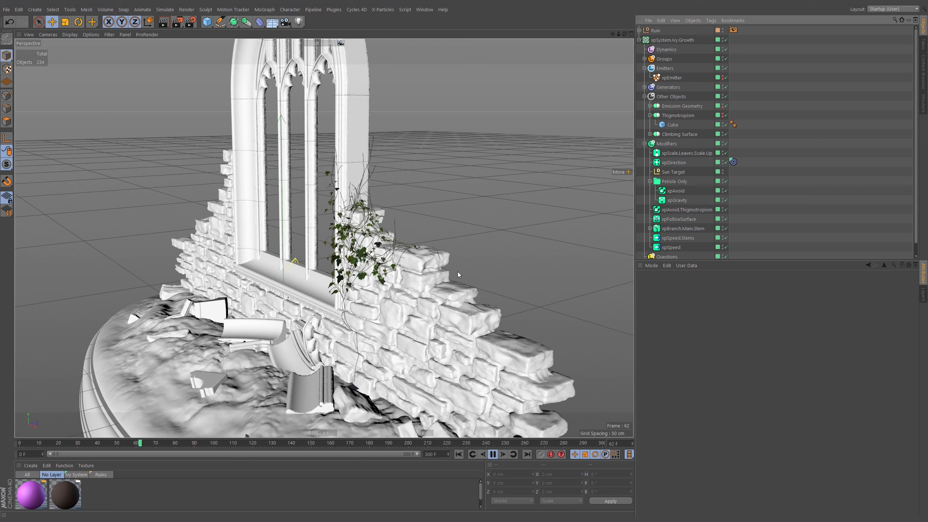
pyautogui.click(495, 454)
pyautogui.keyDown('alt'); pyautogui.moveTo(379, 253); pyautogui.dragTo(420, 183); pyautogui.keyUp('alt')
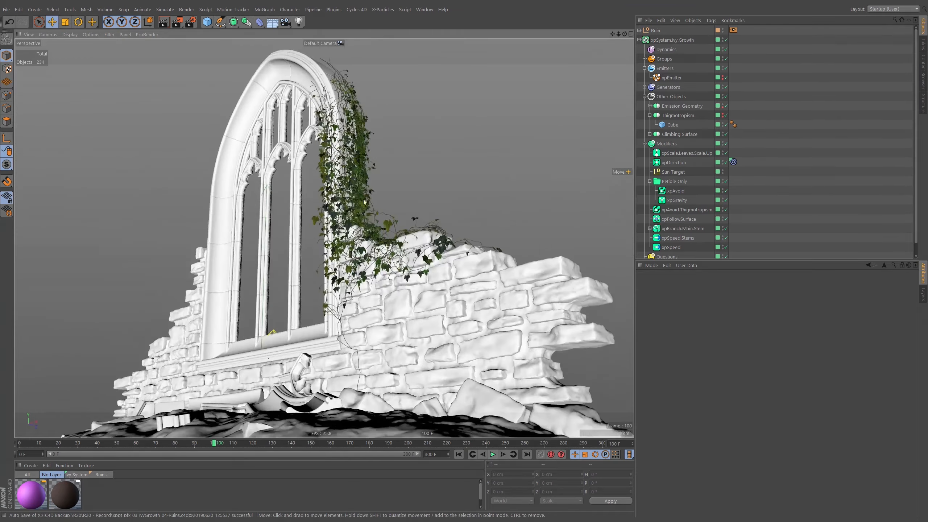
pyautogui.keyDown('alt'); pyautogui.moveTo(332, 175); pyautogui.dragTo(424, 163, button='right'); pyautogui.keyUp('alt')
pyautogui.keyDown('alt'); pyautogui.moveTo(424, 165); pyautogui.dragTo(242, 206); pyautogui.keyUp('alt')
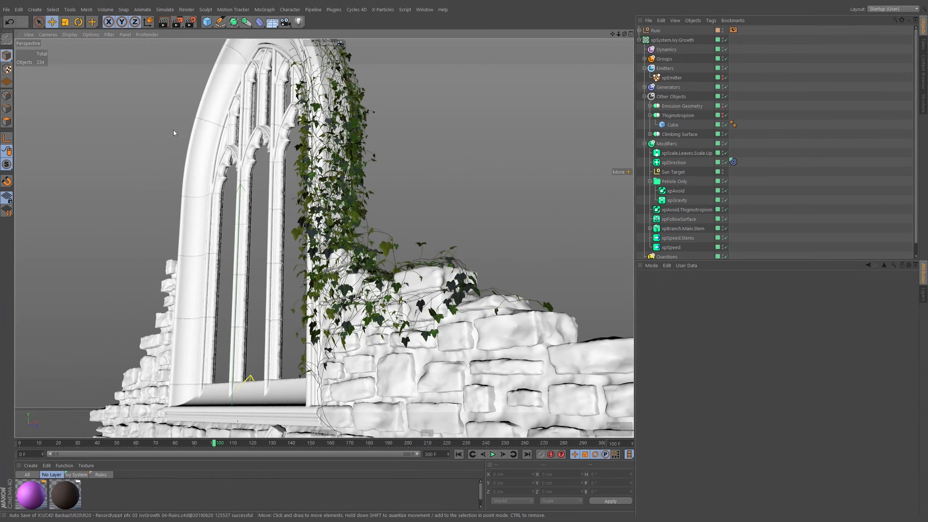
pyautogui.keyDown('alt'); pyautogui.moveTo(327, 188); pyautogui.dragTo(267, 186, button='right'); pyautogui.keyUp('alt')
pyautogui.keyDown('alt'); pyautogui.moveTo(267, 186); pyautogui.dragTo(277, 208); pyautogui.keyUp('alt')
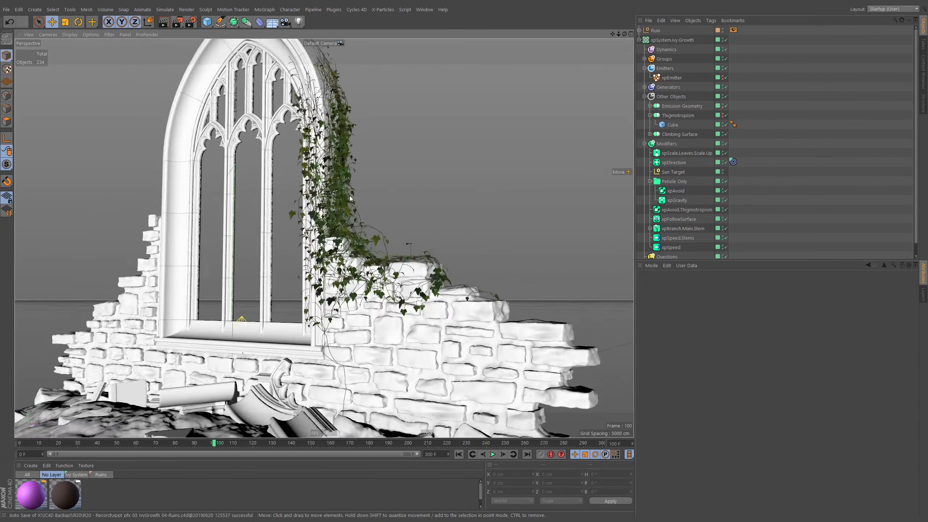
pyautogui.keyDown('alt'); pyautogui.moveTo(351, 234); pyautogui.dragTo(321, 236, button='right'); pyautogui.keyUp('alt')
pyautogui.keyDown('alt'); pyautogui.moveTo(321, 236); pyautogui.dragTo(366, 235); pyautogui.keyUp('alt')
pyautogui.keyDown('alt'); pyautogui.moveTo(367, 234); pyautogui.dragTo(389, 234, button='right'); pyautogui.keyUp('alt')
pyautogui.keyDown('alt'); pyautogui.moveTo(389, 234); pyautogui.dragTo(398, 256); pyautogui.keyUp('alt')
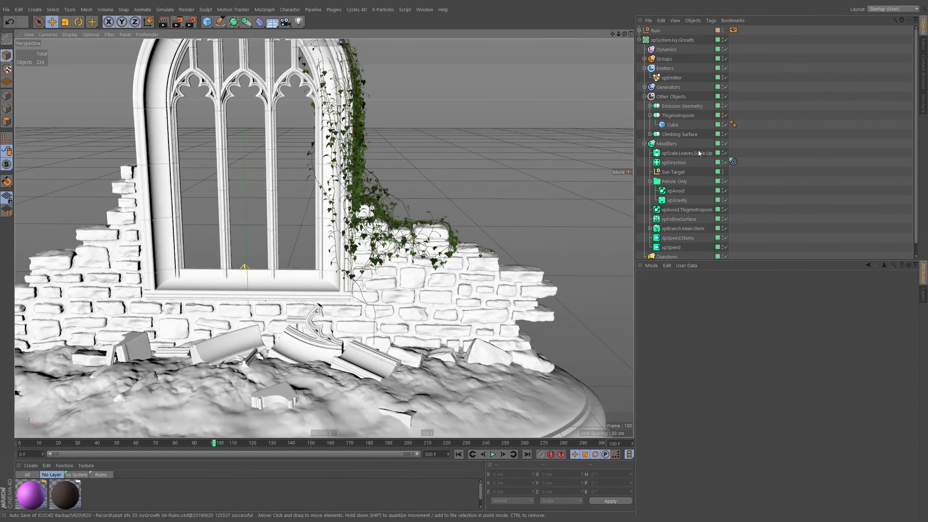
# Step: Duplicate Seed.01 inside Emission Geometry and rename the copy as Seed.02
pyautogui.click(645, 143)
pyautogui.click(650, 115)
pyautogui.click(650, 106)
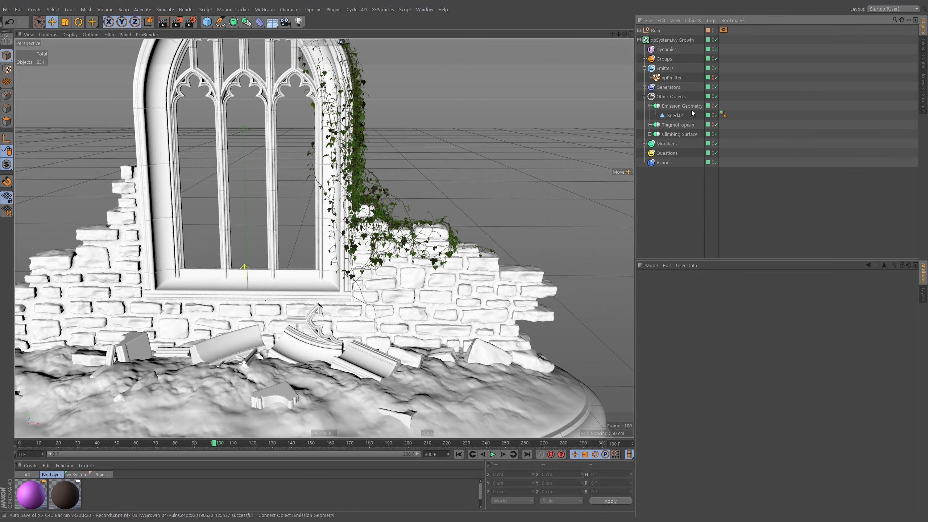
pyautogui.click(675, 116)
pyautogui.keyDown('ctrl'); pyautogui.moveTo(678, 117); pyautogui.dragTo(678, 120); pyautogui.keyUp('ctrl')
pyautogui.doubleClick(677, 125)
pyautogui.click(689, 124)
pyautogui.write('.02')
pyautogui.press('Return')
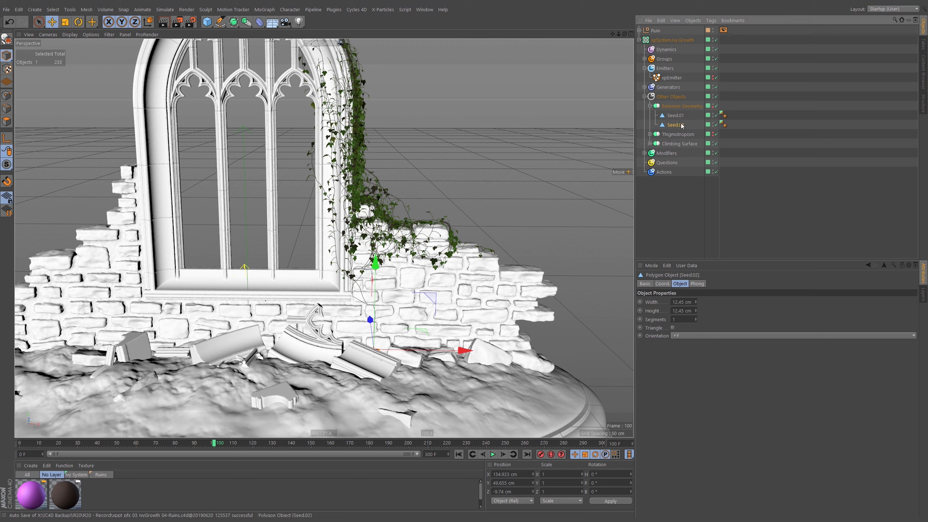
# Step: Move Seed.02 to about X -116.9 cm, Y 44.7 cm and replay the simulation from the start to frame 107
pyautogui.moveTo(437, 350); pyautogui.dragTo(230, 343)
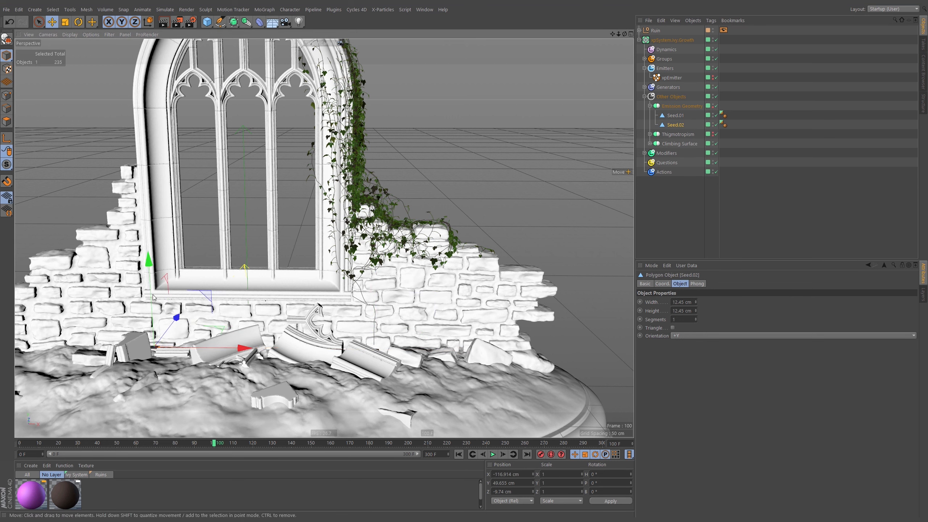
pyautogui.moveTo(153, 298); pyautogui.dragTo(152, 303)
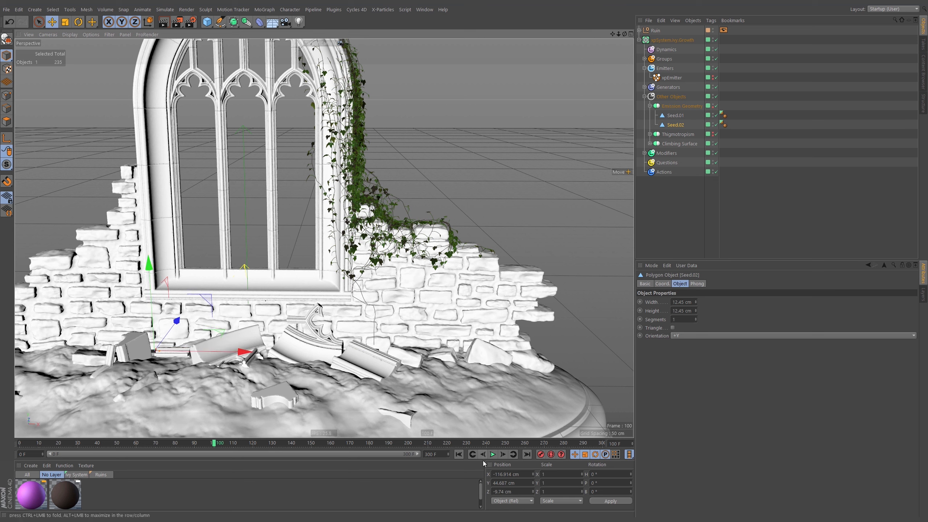
pyautogui.click(459, 454)
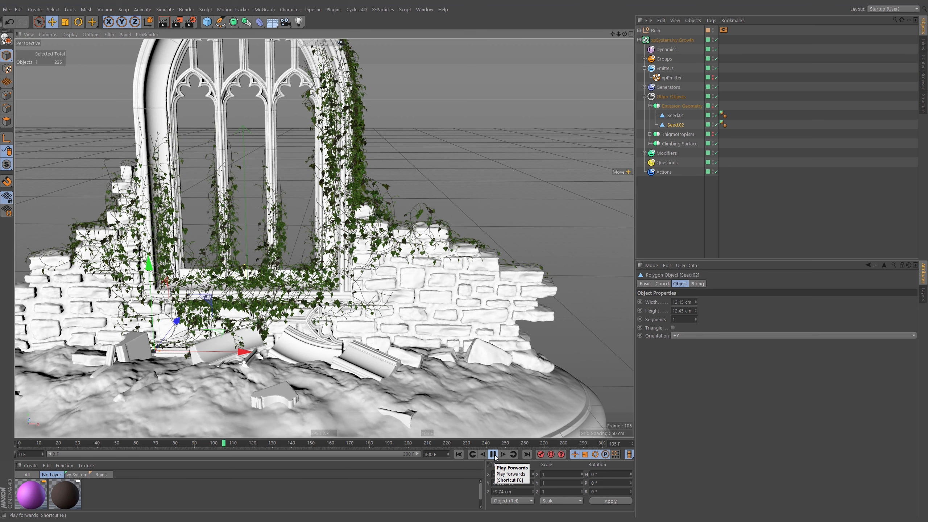
pyautogui.click(494, 455)
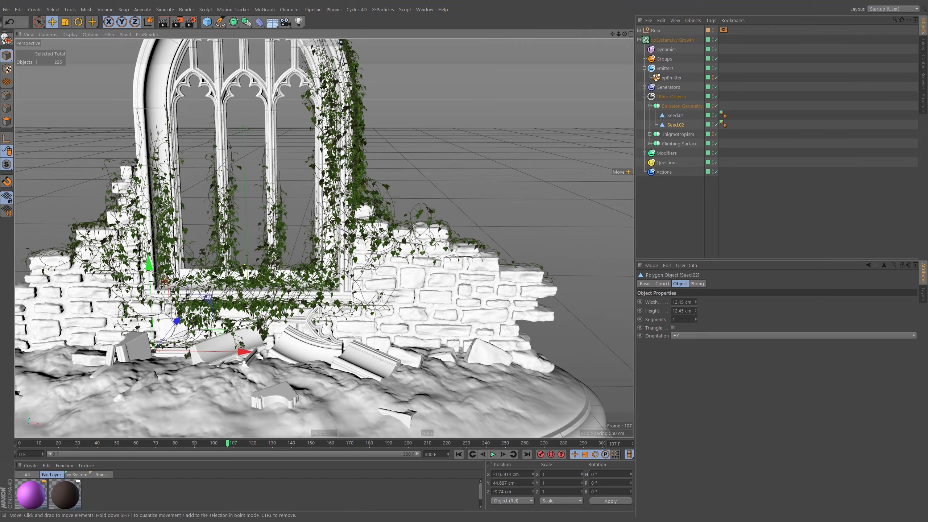
# Step: Examine from several angles and close up how the ivy from both seeds covers the window and wall
pyautogui.keyDown('alt'); pyautogui.moveTo(366, 255); pyautogui.dragTo(376, 271, button='middle'); pyautogui.keyUp('alt')
pyautogui.keyDown('alt'); pyautogui.moveTo(366, 275); pyautogui.dragTo(332, 238); pyautogui.keyUp('alt')
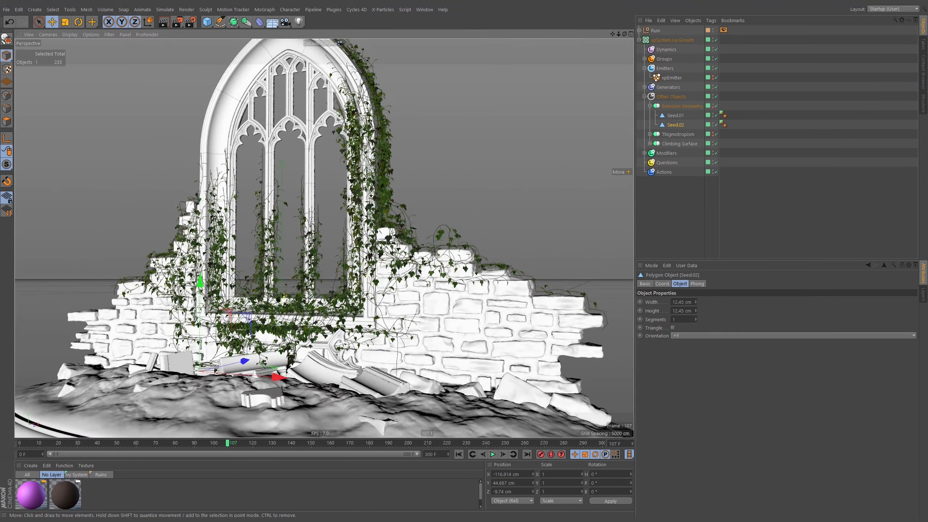
pyautogui.click(741, 189)
pyautogui.keyDown('alt'); pyautogui.moveTo(376, 275); pyautogui.dragTo(484, 260, button='right'); pyautogui.keyUp('alt')
pyautogui.keyDown('alt'); pyautogui.moveTo(483, 260); pyautogui.dragTo(549, 244); pyautogui.keyUp('alt')
pyautogui.keyDown('alt'); pyautogui.moveTo(549, 244); pyautogui.dragTo(596, 239, button='right'); pyautogui.keyUp('alt')
pyautogui.keyDown('alt'); pyautogui.moveTo(596, 240); pyautogui.dragTo(356, 219); pyautogui.keyUp('alt')
pyautogui.keyDown('alt'); pyautogui.moveTo(322, 272); pyautogui.dragTo(324, 238, button='middle'); pyautogui.keyUp('alt')
pyautogui.keyDown('alt'); pyautogui.moveTo(324, 238); pyautogui.dragTo(385, 274); pyautogui.keyUp('alt')
# Step: Hide the Ruin object in the viewport and show Ruin.Climbing.Surface in its place
pyautogui.click(645, 96)
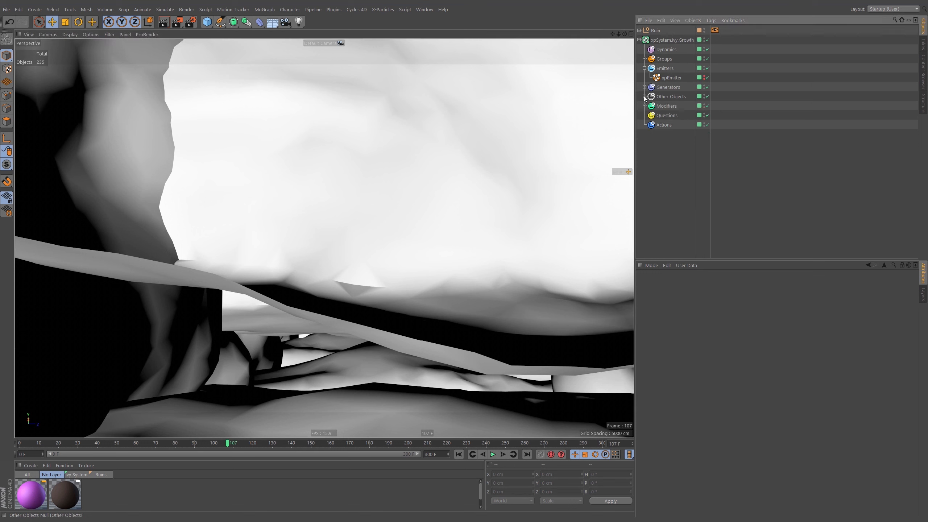
pyautogui.click(704, 30)
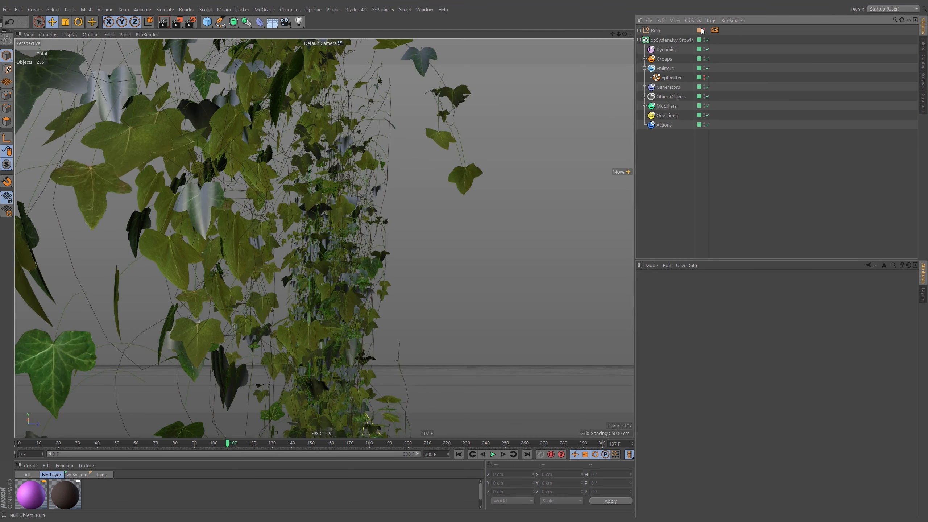
pyautogui.click(639, 40)
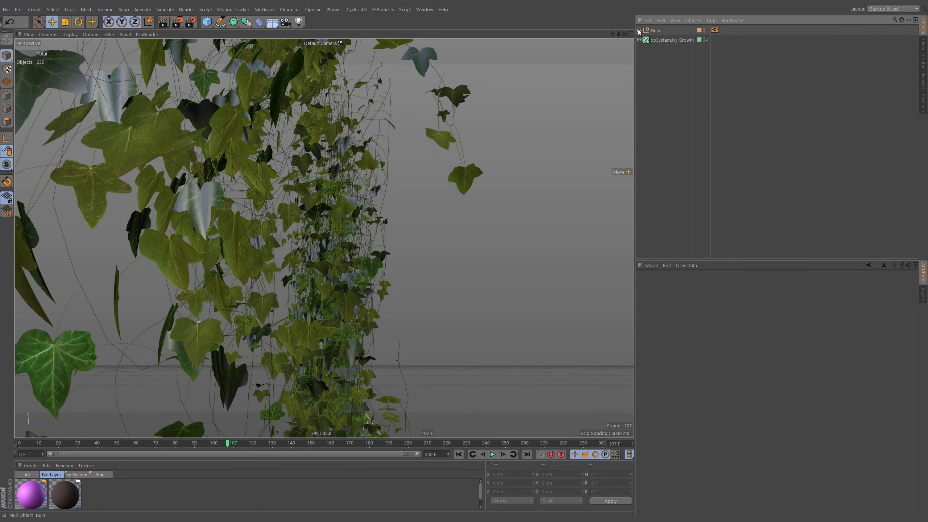
pyautogui.click(639, 40)
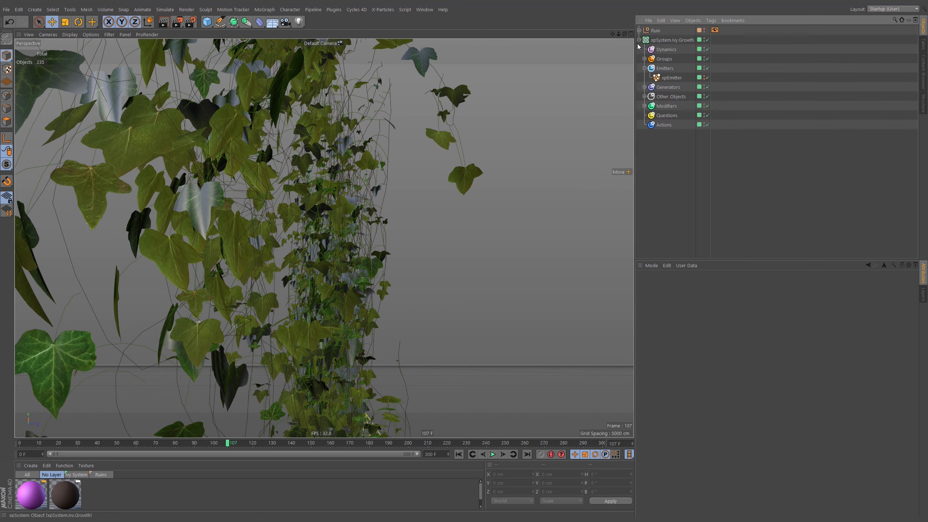
pyautogui.click(645, 96)
pyautogui.click(650, 143)
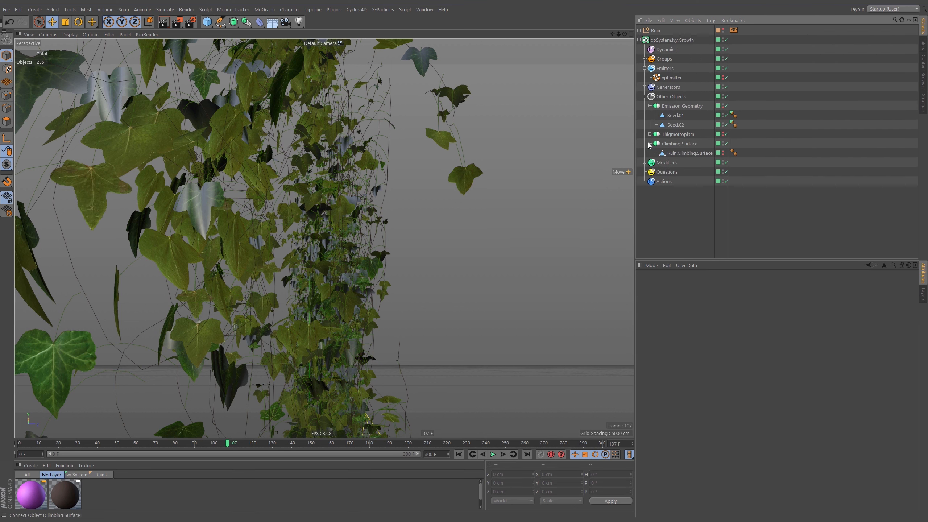
pyautogui.click(724, 152)
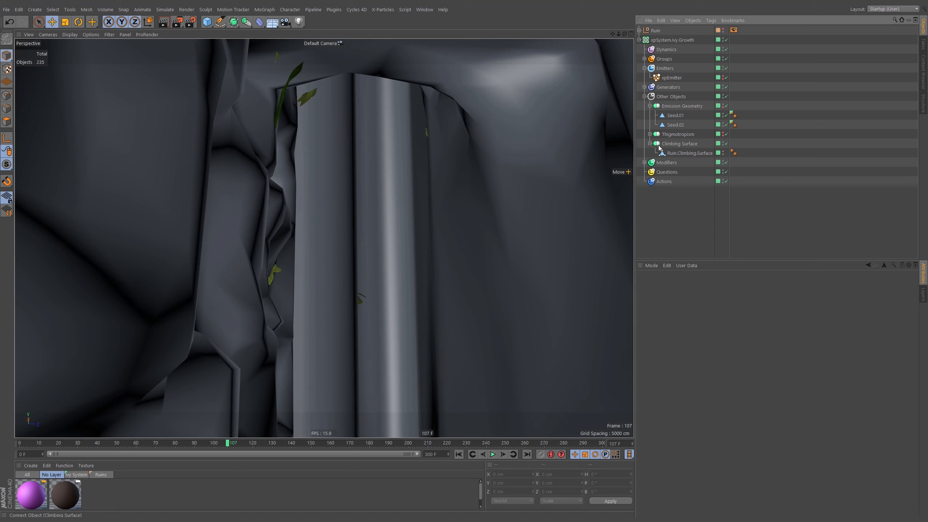
# Step: Examine how the stems and leaves sit on the climbing surface, from the whole ruin down to the window columns
pyautogui.scroll(5, 356, 90)
pyautogui.keyDown('alt'); pyautogui.moveTo(316, 102); pyautogui.dragTo(368, 347); pyautogui.keyUp('alt')
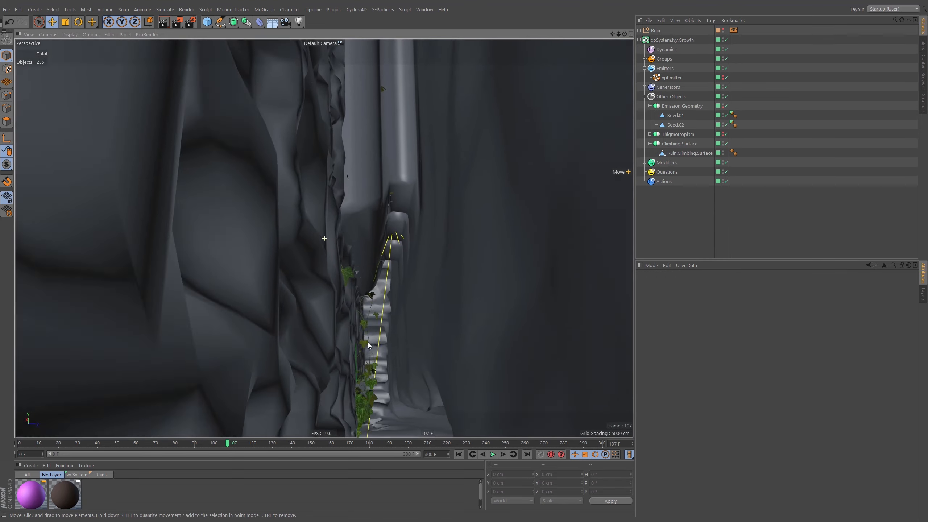
pyautogui.scroll(8, 384, 330)
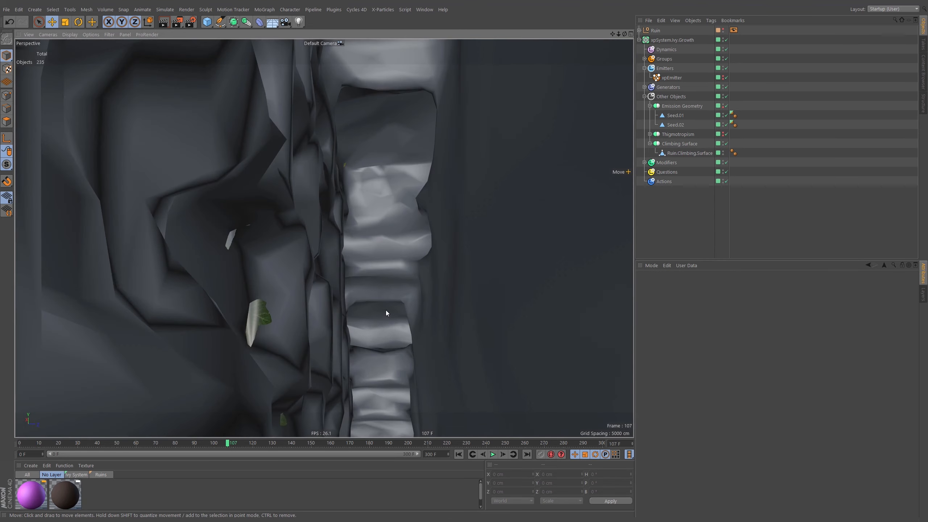
pyautogui.keyDown('alt'); pyautogui.moveTo(386, 310); pyautogui.dragTo(256, 225); pyautogui.keyUp('alt')
pyautogui.scroll(-5, 504, 200)
pyautogui.keyDown('alt'); pyautogui.moveTo(495, 215); pyautogui.dragTo(419, 314, button='middle'); pyautogui.keyUp('alt')
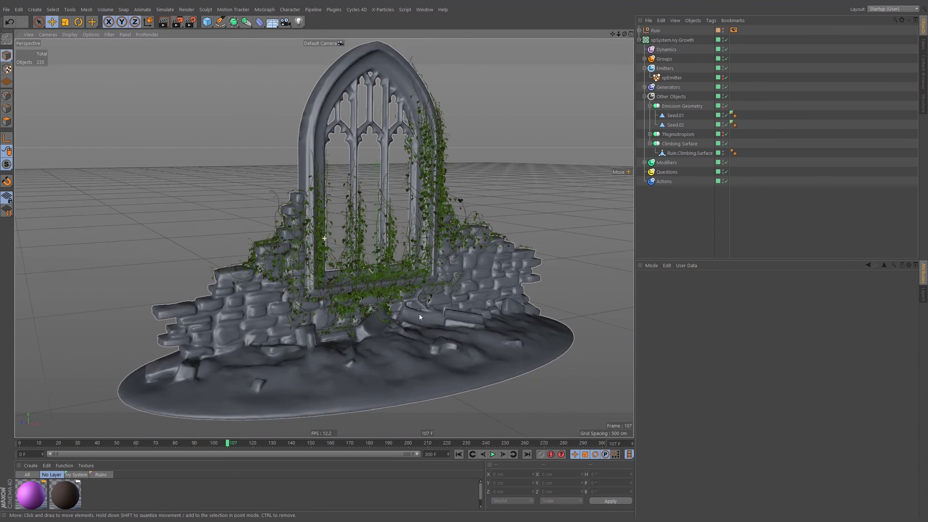
pyautogui.keyDown('alt'); pyautogui.moveTo(419, 314); pyautogui.dragTo(381, 288); pyautogui.keyUp('alt')
pyautogui.keyDown('alt'); pyautogui.moveTo(381, 288); pyautogui.dragTo(431, 279, button='right'); pyautogui.keyUp('alt')
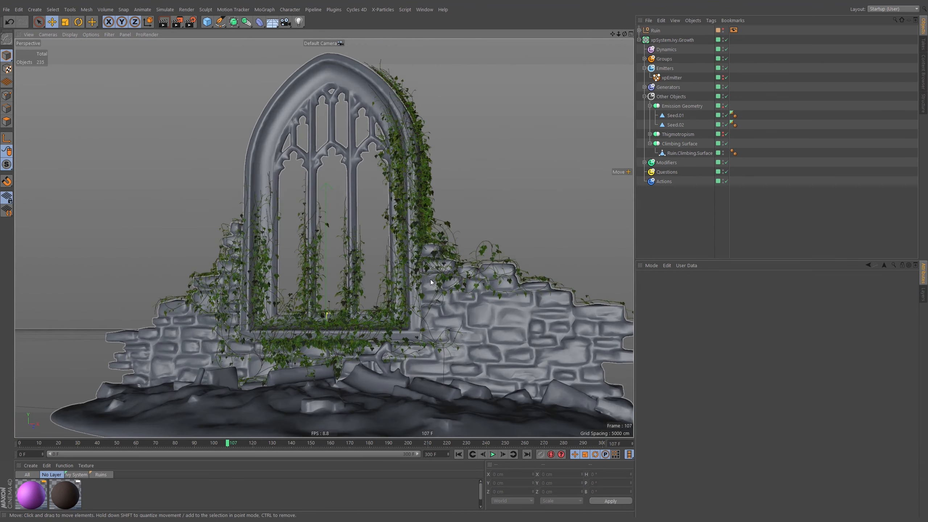
pyautogui.keyDown('alt'); pyautogui.moveTo(431, 279); pyautogui.dragTo(407, 270); pyautogui.keyUp('alt')
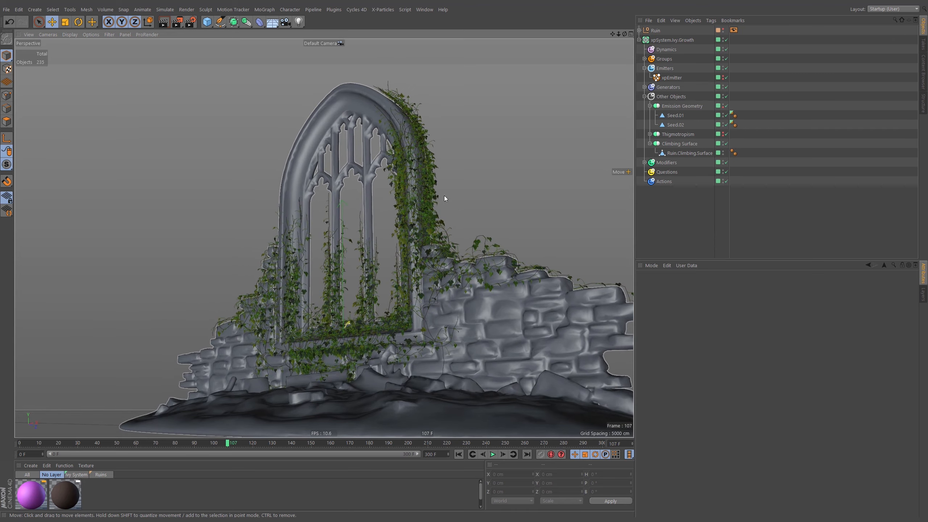
pyautogui.keyDown('alt'); pyautogui.moveTo(445, 199); pyautogui.dragTo(584, 184, button='right'); pyautogui.keyUp('alt')
pyautogui.keyDown('alt'); pyautogui.moveTo(445, 207); pyautogui.dragTo(528, 192, button='right'); pyautogui.keyUp('alt')
pyautogui.moveTo(451, 216)
pyautogui.keyDown('alt'); pyautogui.mouseDown()
pyautogui.moveTo(491, 217)
pyautogui.moveTo(439, 221)
pyautogui.moveTo(414, 278)
pyautogui.moveTo(407, 325)
pyautogui.moveTo(439, 234)
pyautogui.moveTo(411, 230)
pyautogui.moveTo(435, 206)
pyautogui.mouseUp(); pyautogui.keyUp('alt')
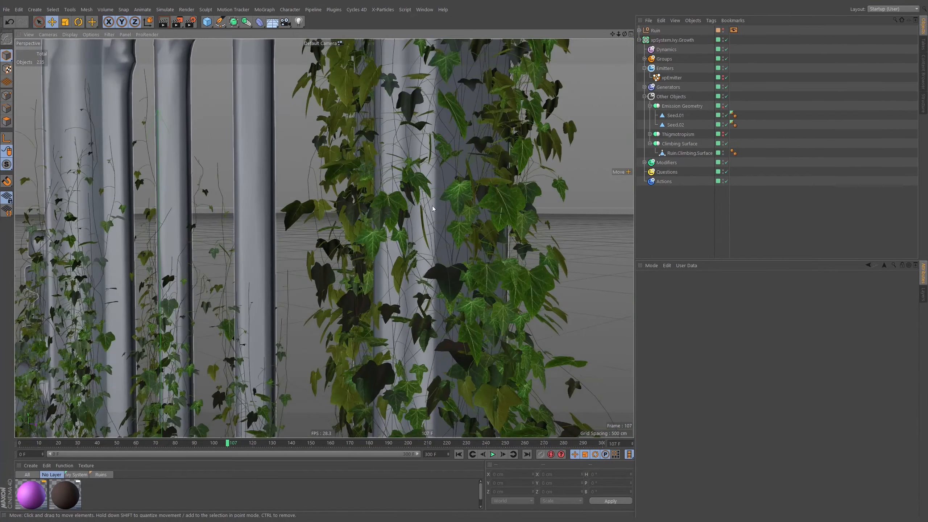
pyautogui.keyDown('alt'); pyautogui.moveTo(435, 205); pyautogui.dragTo(400, 214, button='right'); pyautogui.keyUp('alt')
pyautogui.keyDown('alt'); pyautogui.moveTo(435, 218); pyautogui.dragTo(438, 202, button='middle'); pyautogui.keyUp('alt')
pyautogui.keyDown('alt'); pyautogui.moveTo(438, 202); pyautogui.dragTo(415, 228, button='right'); pyautogui.keyUp('alt')
pyautogui.keyDown('alt'); pyautogui.moveTo(418, 229); pyautogui.dragTo(441, 221); pyautogui.keyUp('alt')
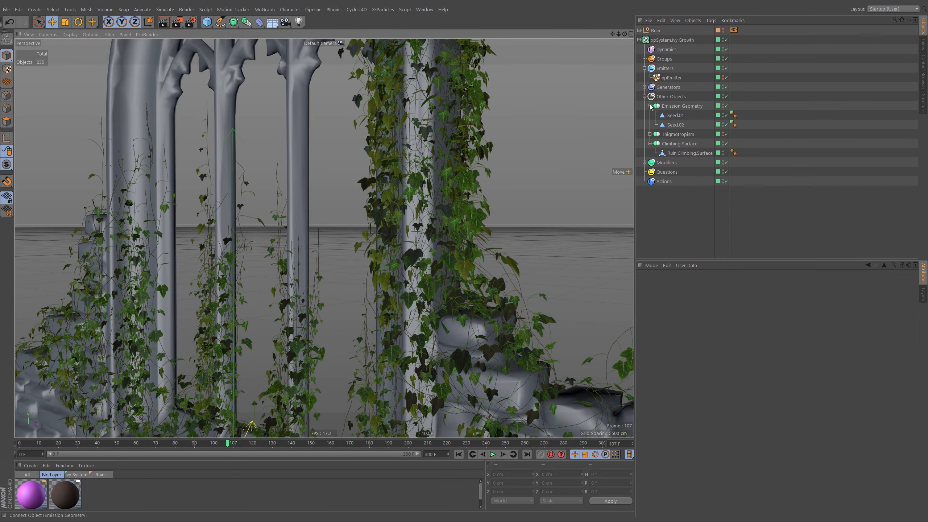
# Step: Set the Clone Type of xpGenerator.Leaves to Straight Clone
pyautogui.click(650, 105)
pyautogui.click(644, 96)
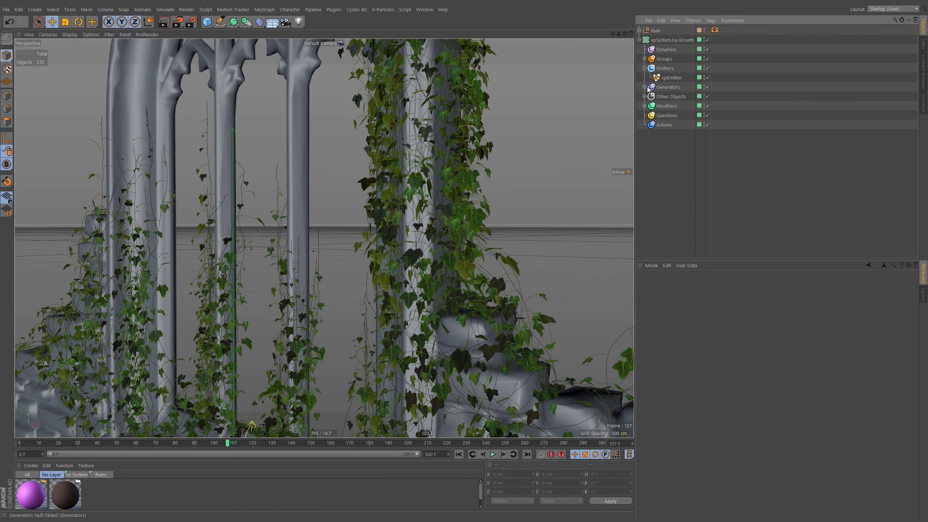
pyautogui.click(644, 87)
pyautogui.click(650, 97)
pyautogui.click(650, 115)
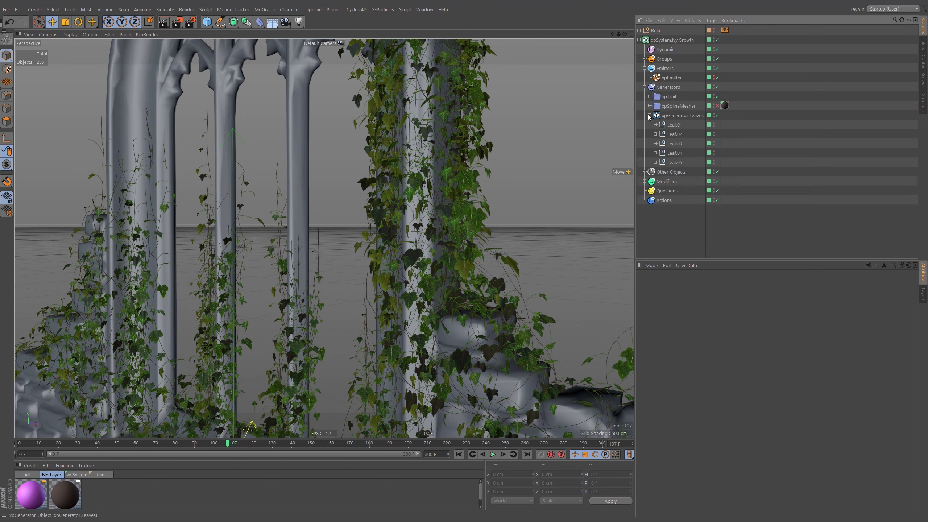
pyautogui.click(672, 115)
pyautogui.keyDown('alt'); pyautogui.moveTo(437, 199); pyautogui.dragTo(427, 225, button='right'); pyautogui.keyUp('alt')
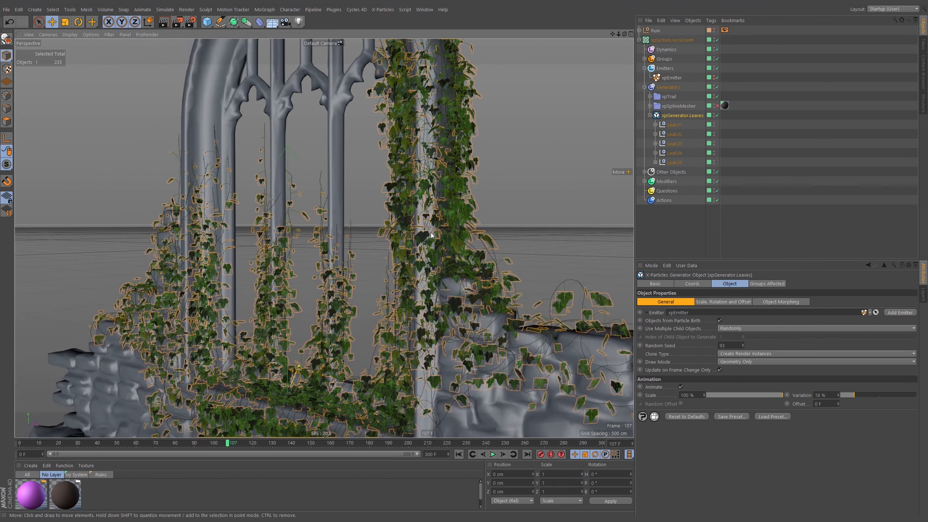
pyautogui.keyDown('alt'); pyautogui.moveTo(426, 226); pyautogui.dragTo(424, 199, button='middle'); pyautogui.keyUp('alt')
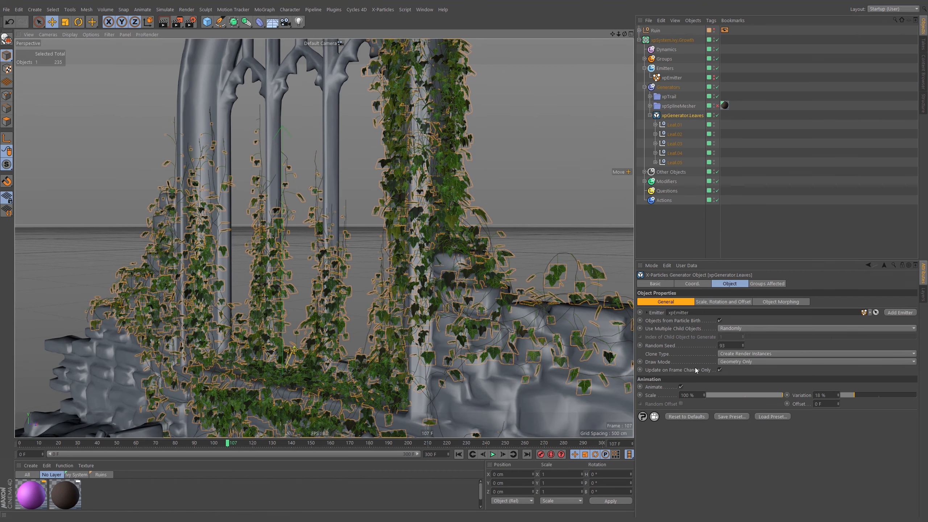
pyautogui.click(740, 353)
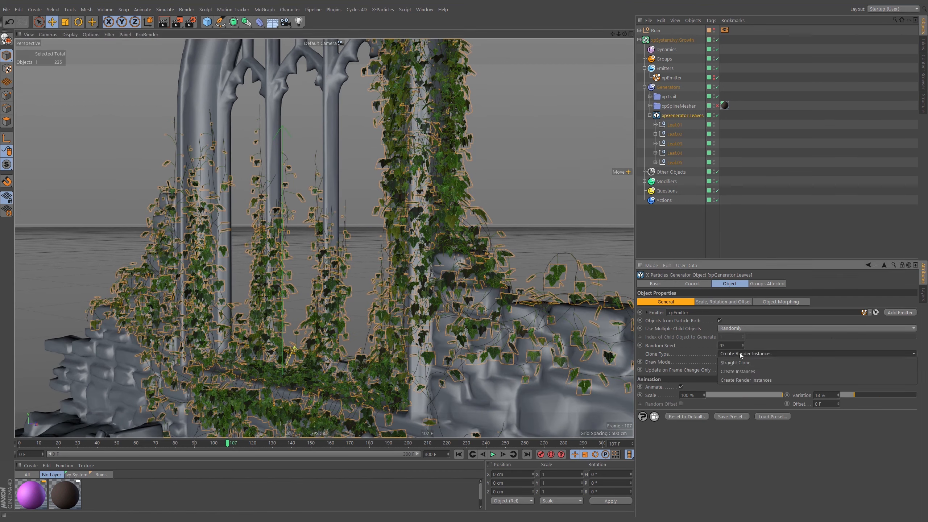
pyautogui.click(740, 352)
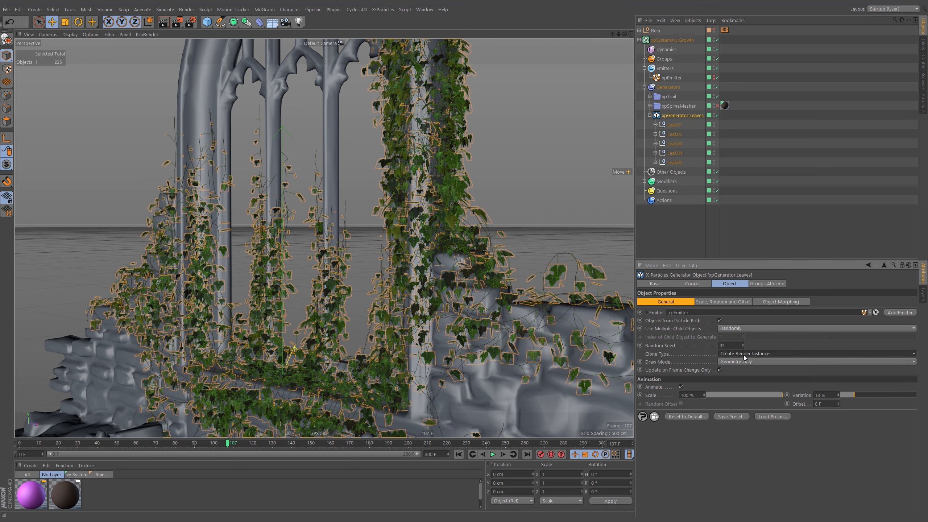
pyautogui.click(741, 355)
pyautogui.click(745, 362)
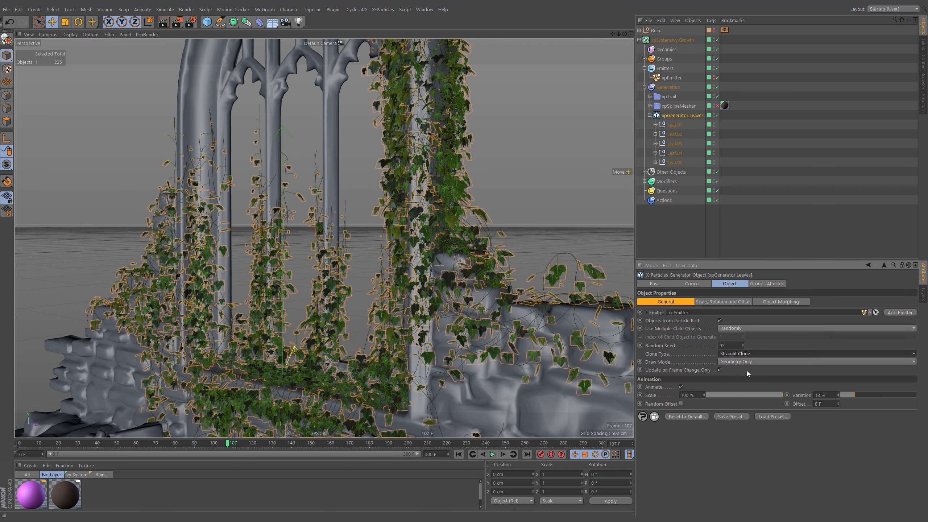
# Step: Replay the simulation from the start to frame 68 to check how the leaf clones play back
pyautogui.click(459, 454)
pyautogui.click(493, 455)
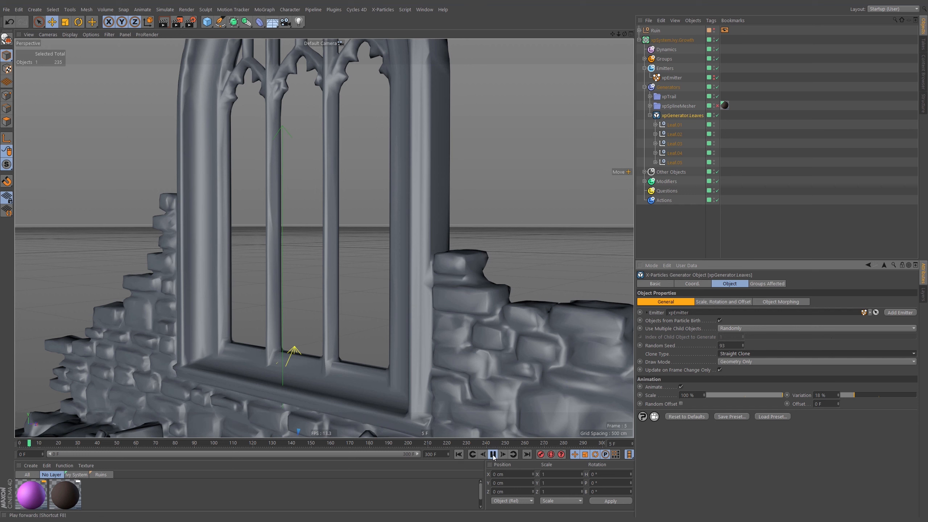
pyautogui.click(674, 215)
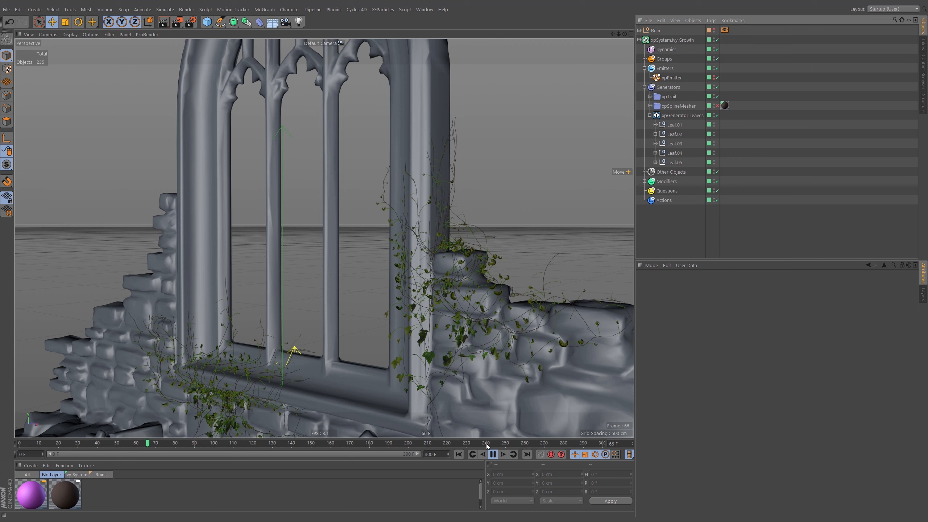
pyautogui.click(494, 454)
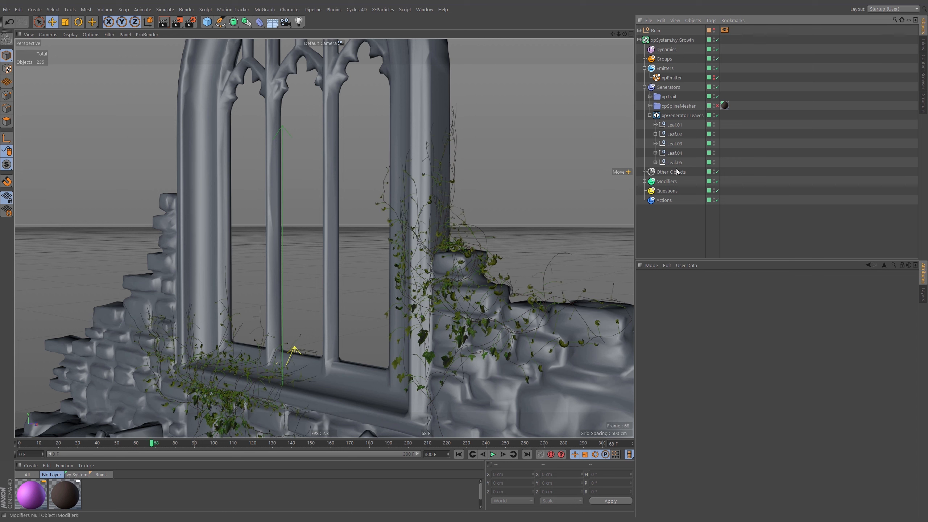
# Step: Enable the xpSplineMesher group again and play the simulation on to frame 87
pyautogui.click(650, 106)
pyautogui.click(738, 106)
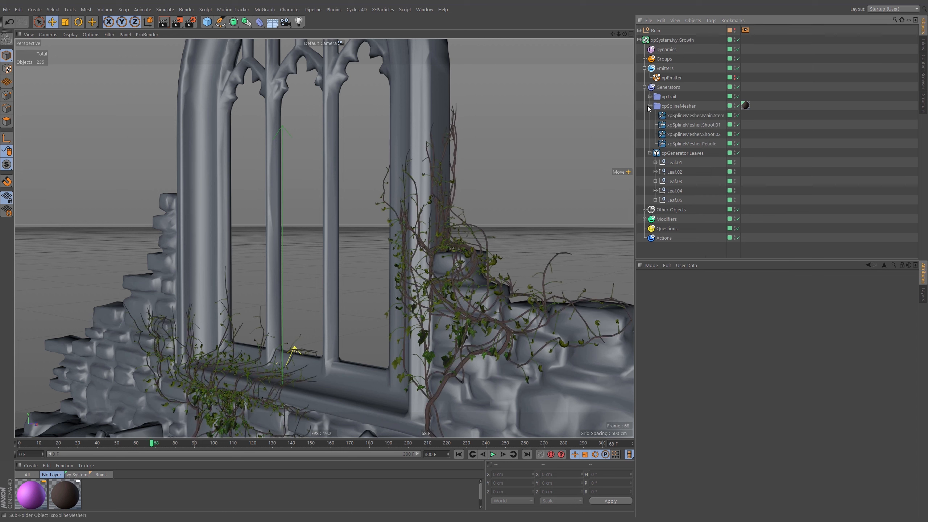
pyautogui.click(492, 454)
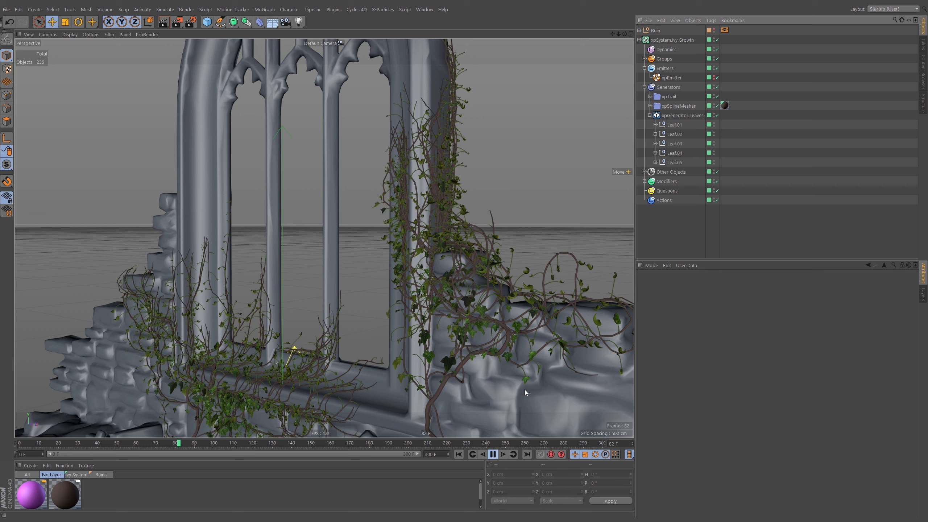
pyautogui.click(492, 454)
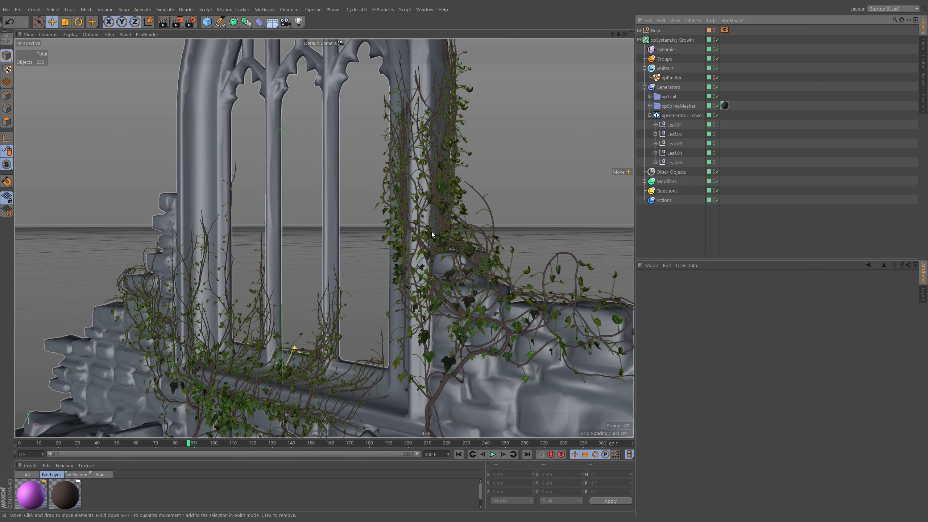
# Step: Set the Clone Type of xpGenerator.Leaves to Create Render Instances, keeping its Draw Mode at Geometry Only
pyautogui.keyDown('alt'); pyautogui.moveTo(421, 229); pyautogui.dragTo(464, 219); pyautogui.keyUp('alt')
pyautogui.click(682, 115)
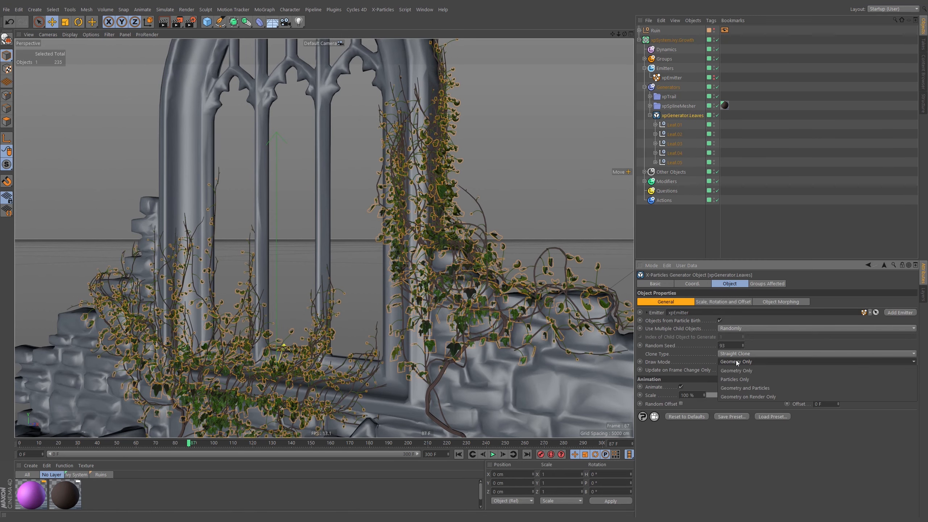
pyautogui.click(736, 361)
pyautogui.click(744, 370)
pyautogui.click(750, 354)
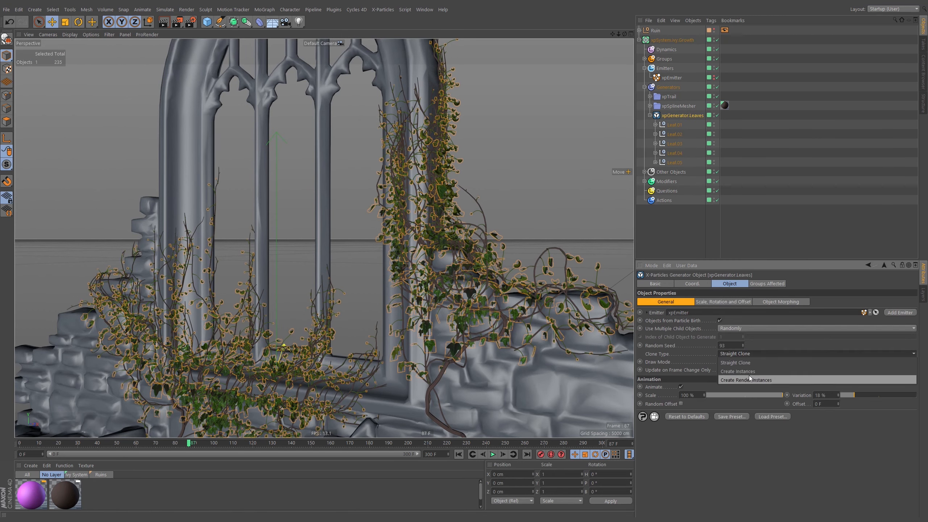
pyautogui.click(749, 379)
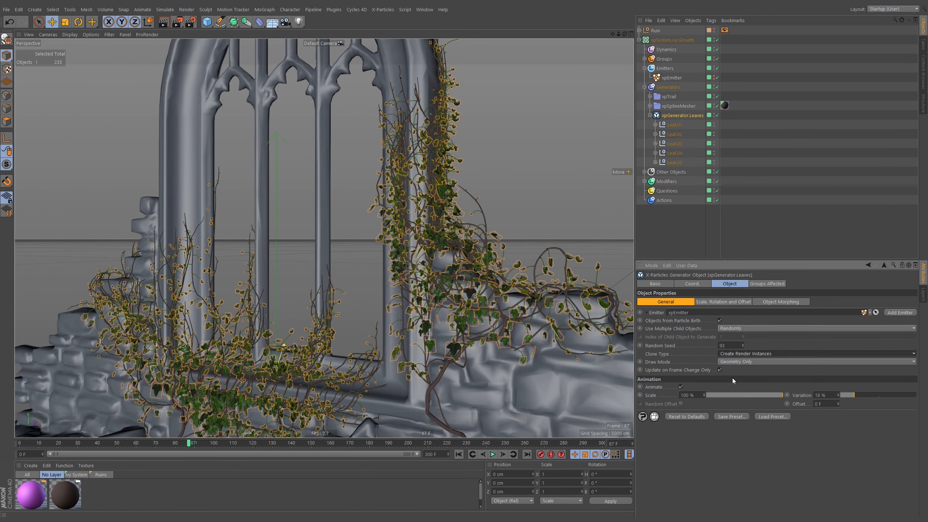
# Step: Play the simulation on to frame 94 and examine the leaf coverage on the window and wall from several angles
pyautogui.click(493, 454)
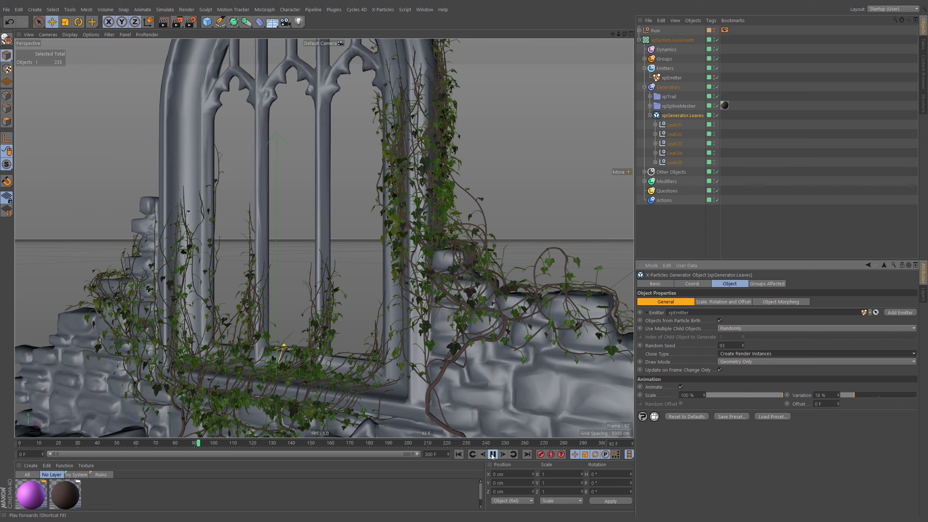
pyautogui.click(492, 455)
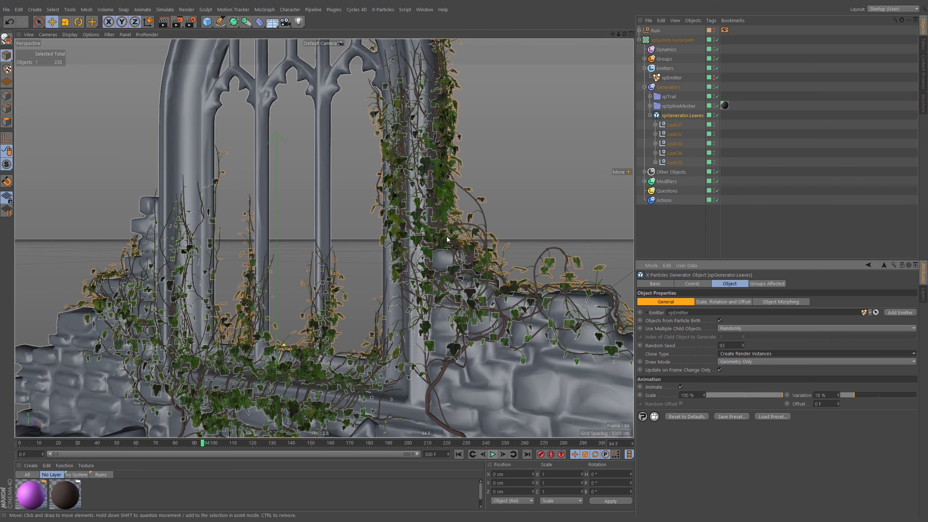
pyautogui.scroll(-5, 446, 219)
pyautogui.click(729, 220)
pyautogui.moveTo(437, 294)
pyautogui.keyDown('alt'); pyautogui.mouseDown()
pyautogui.moveTo(460, 304)
pyautogui.moveTo(579, 299)
pyautogui.moveTo(438, 302)
pyautogui.moveTo(438, 277)
pyautogui.mouseUp(); pyautogui.keyUp('alt')
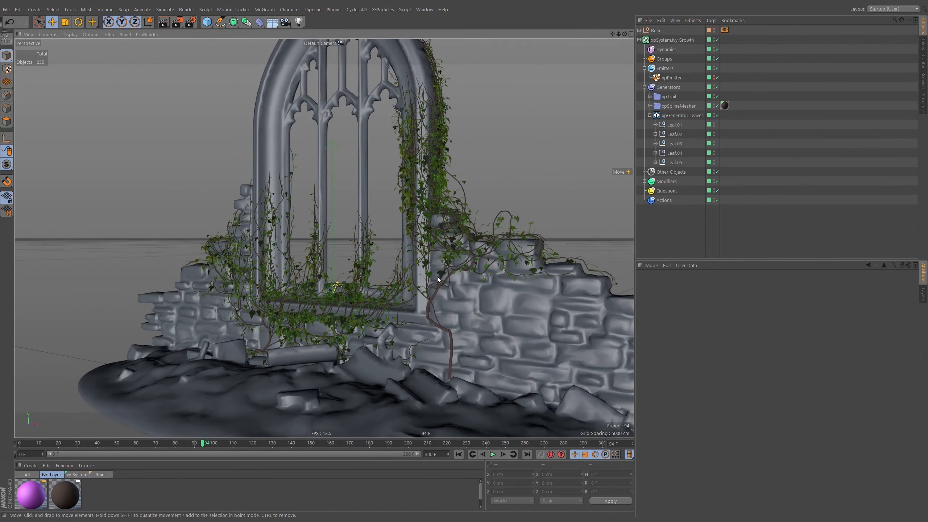
pyautogui.keyDown('alt'); pyautogui.moveTo(429, 239); pyautogui.dragTo(476, 234, button='right'); pyautogui.keyUp('alt')
pyautogui.keyDown('alt'); pyautogui.moveTo(445, 238); pyautogui.dragTo(445, 290); pyautogui.keyUp('alt')
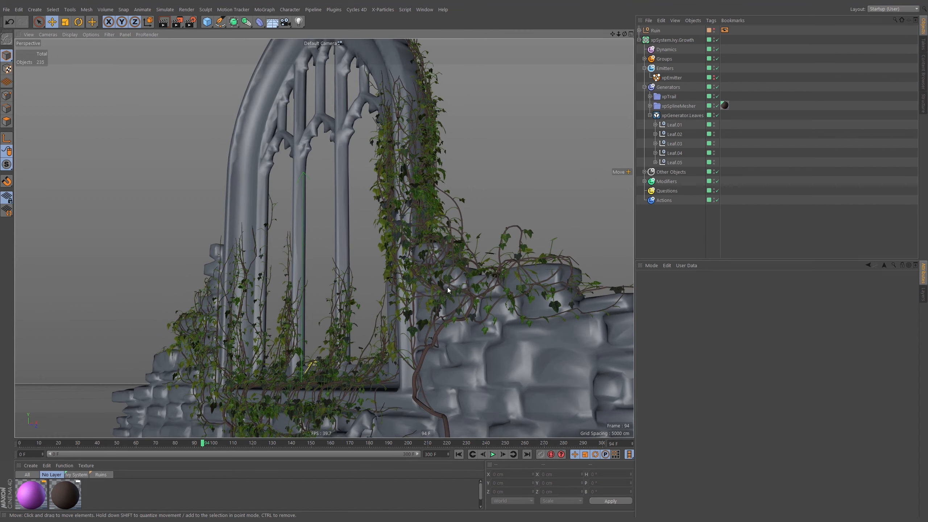
pyautogui.keyDown('alt'); pyautogui.moveTo(445, 288); pyautogui.dragTo(449, 285, button='middle'); pyautogui.keyUp('alt')
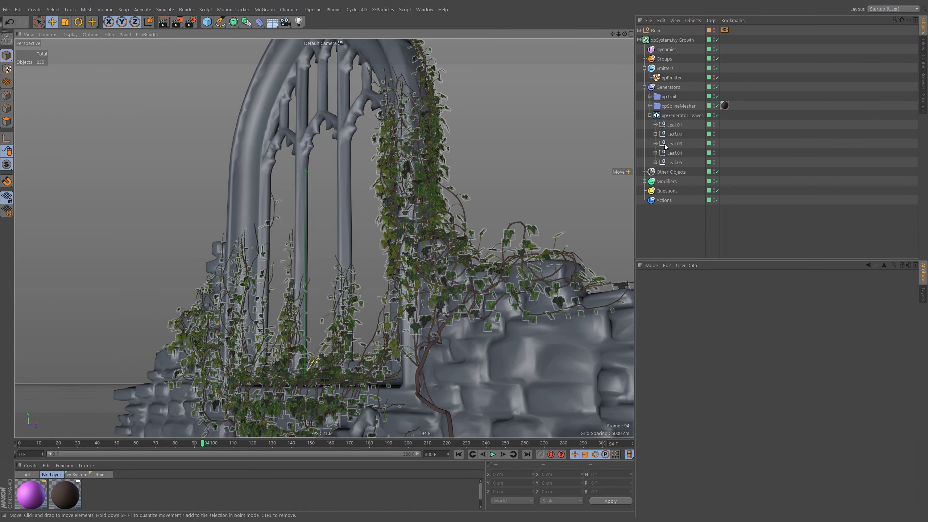
# Step: Collapse the Generators and Emitters groups and the whole xpSystem.Ivy.Growth hierarchy, leaving nothing selected
pyautogui.click(650, 115)
pyautogui.click(644, 87)
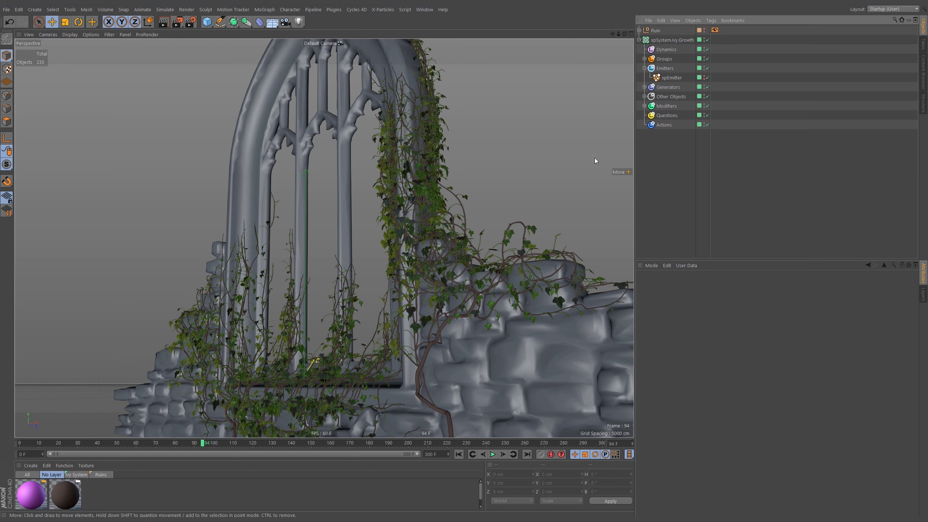
pyautogui.moveTo(432, 297)
pyautogui.keyDown('alt'); pyautogui.mouseDown()
pyautogui.moveTo(459, 348)
pyautogui.moveTo(430, 292)
pyautogui.moveTo(442, 293)
pyautogui.mouseUp(); pyautogui.keyUp('alt')
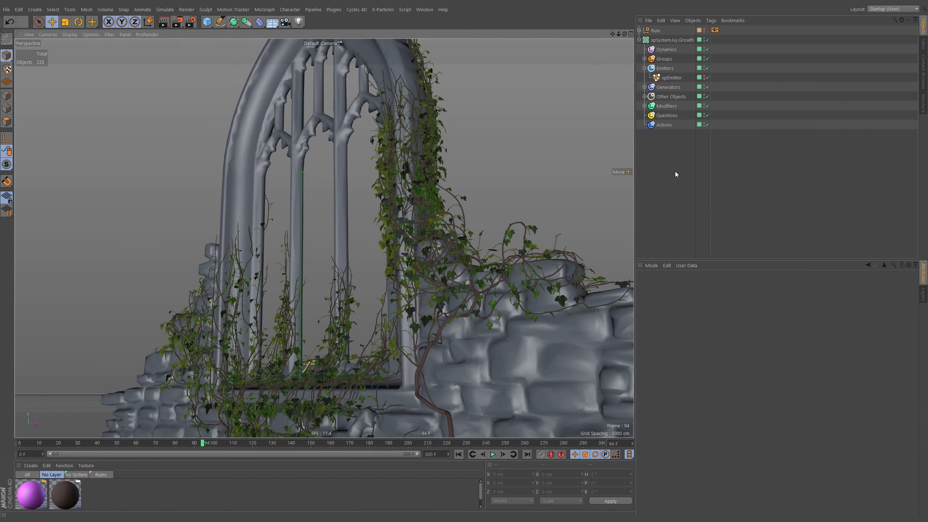
pyautogui.click(644, 69)
pyautogui.click(639, 40)
pyautogui.click(661, 39)
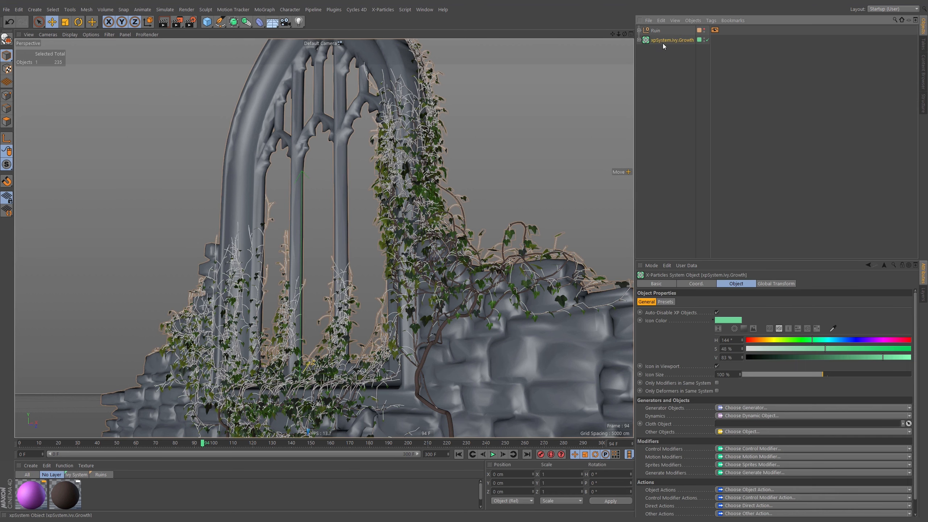
pyautogui.click(729, 238)
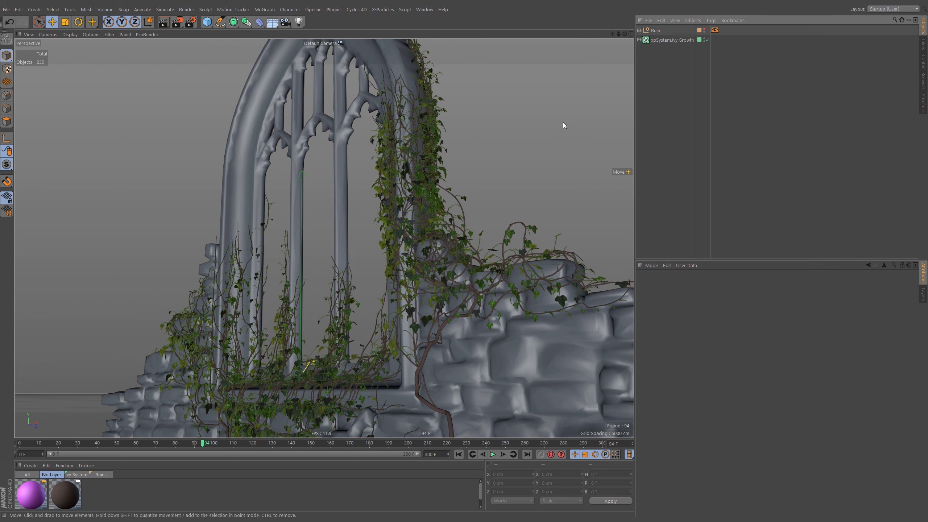
# Step: Add an xpCache object to the scene and place it between Ruin and xpSystem.Ivy.Growth
pyautogui.hotkey('shift', 'c')
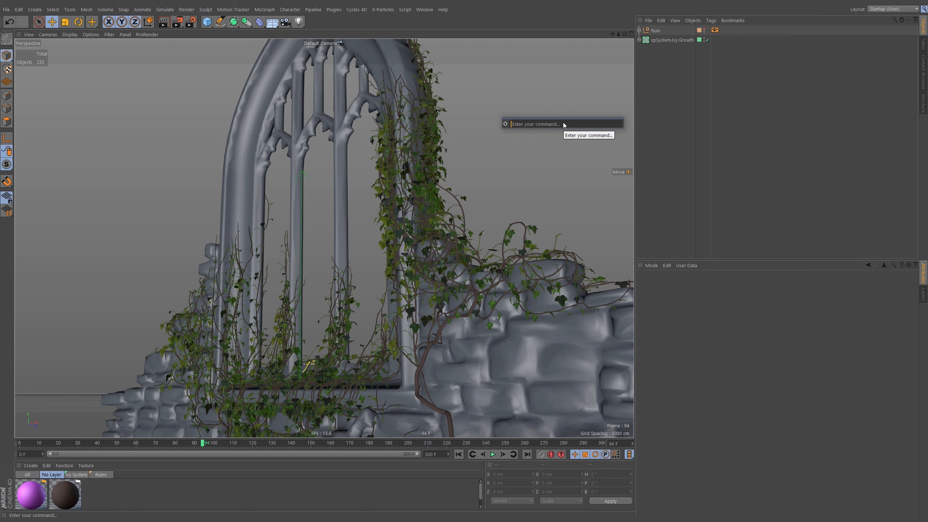
pyautogui.write('xpC')
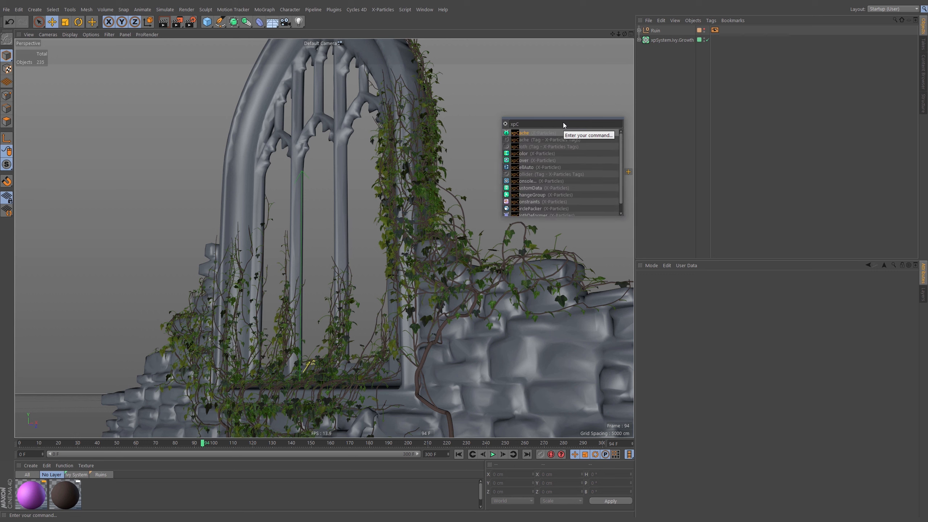
pyautogui.click(519, 133)
pyautogui.moveTo(662, 45); pyautogui.dragTo(662, 45)
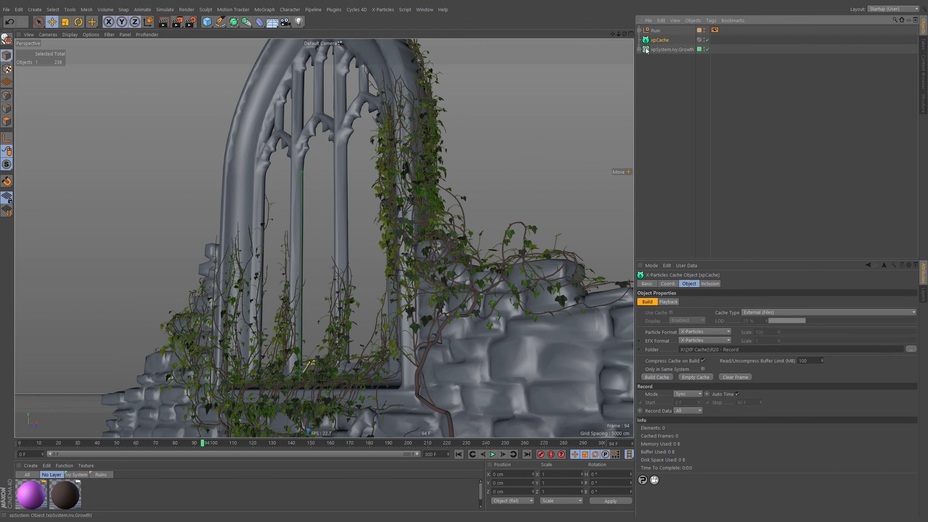
pyautogui.click(639, 49)
pyautogui.click(639, 50)
pyautogui.click(640, 50)
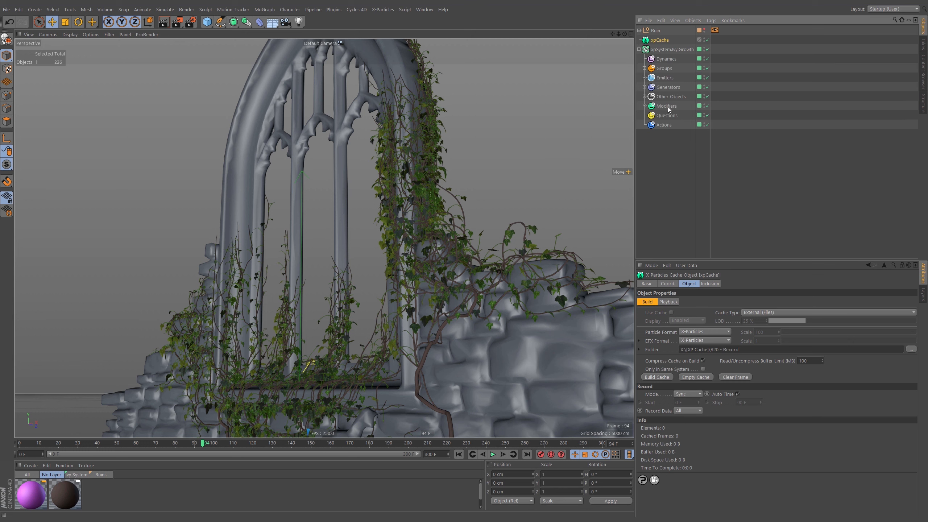
pyautogui.click(639, 49)
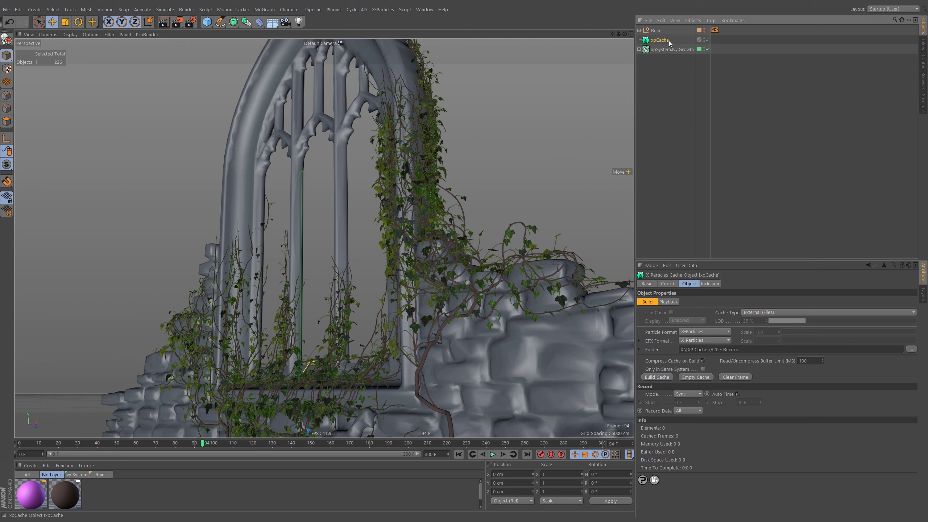
# Step: Set the Clone Type of xpGenerator.Leaves, in the Generators group, to Straight Clone
pyautogui.click(639, 49)
pyautogui.click(645, 87)
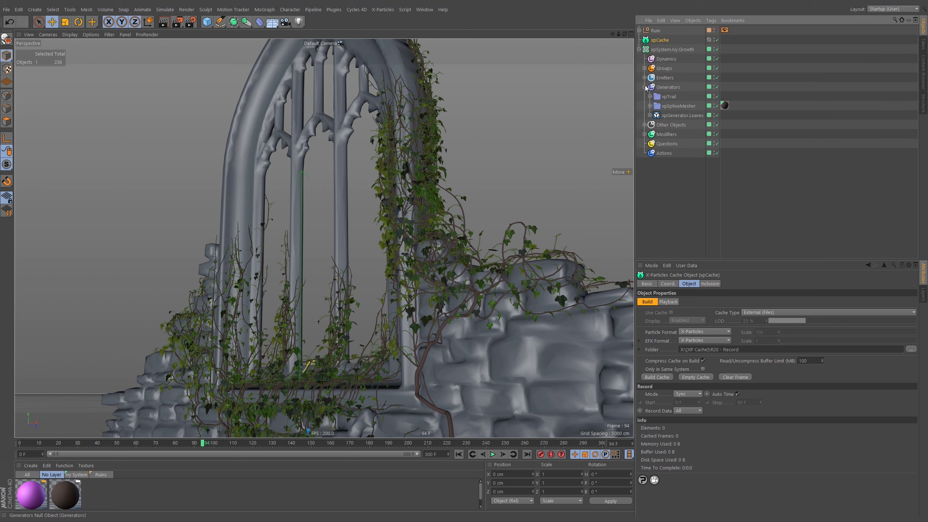
pyautogui.click(676, 115)
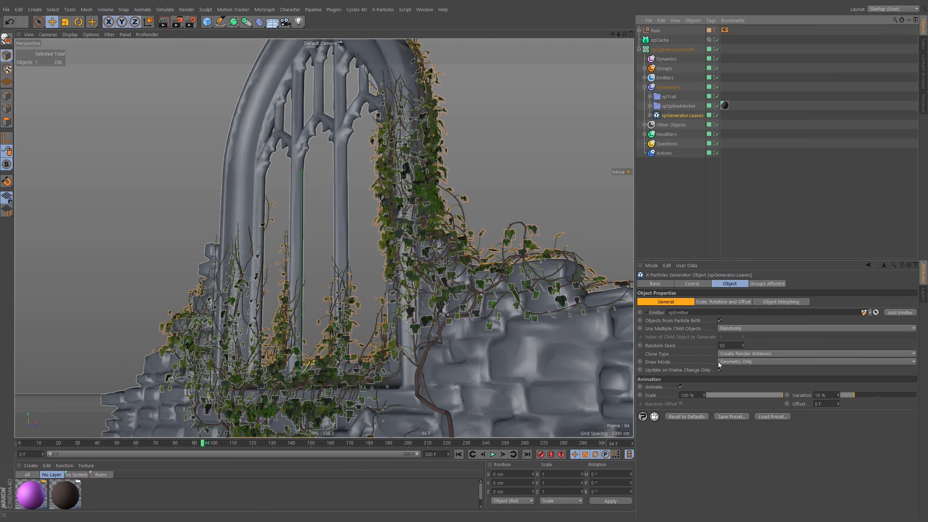
pyautogui.click(736, 354)
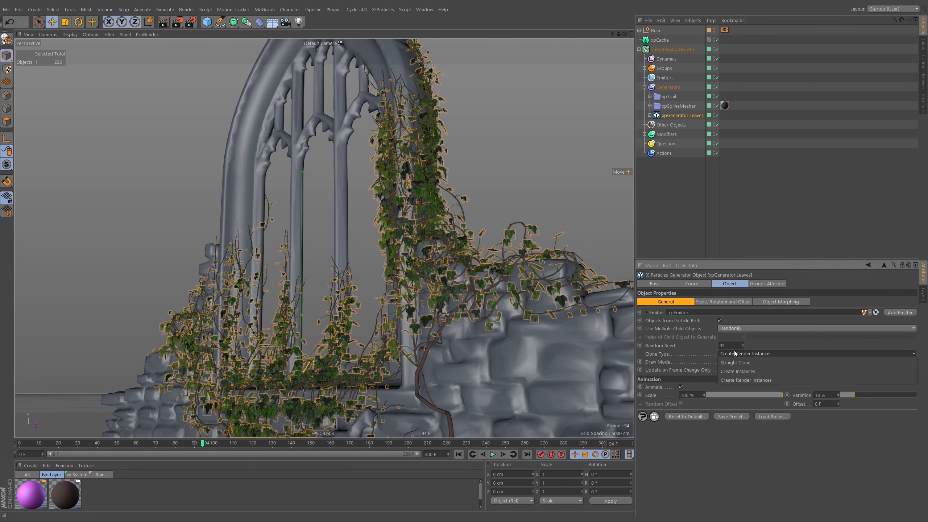
pyautogui.click(730, 363)
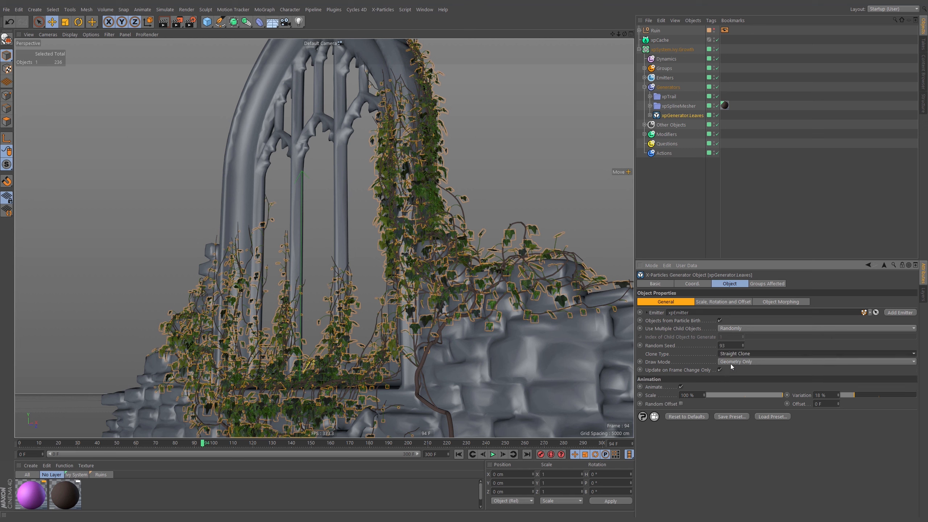
pyautogui.click(718, 370)
pyautogui.click(789, 208)
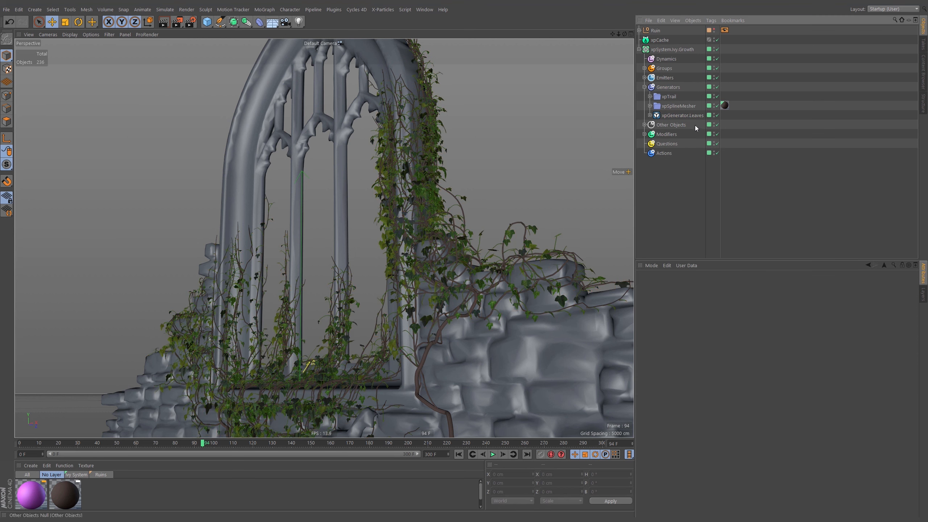
# Step: Build the external file cache of the ivy simulation with the xpCache object
pyautogui.click(693, 113)
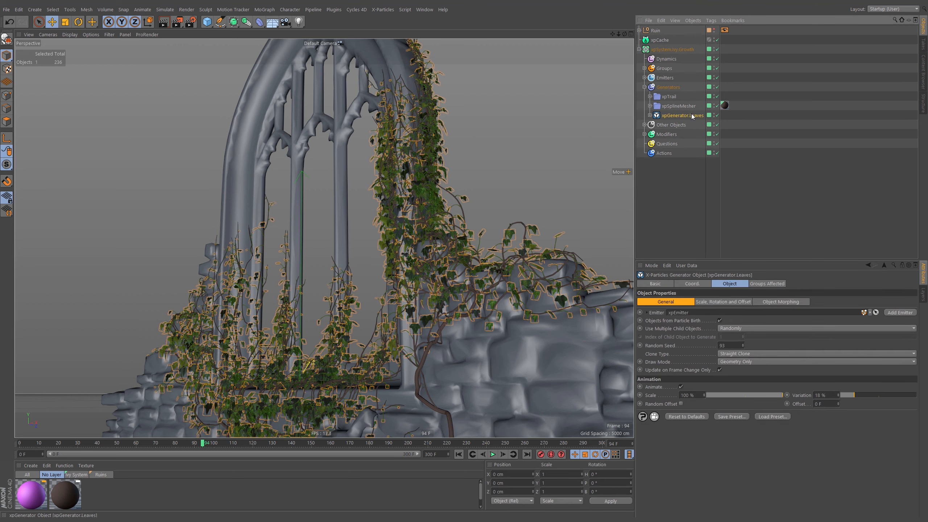
pyautogui.click(686, 164)
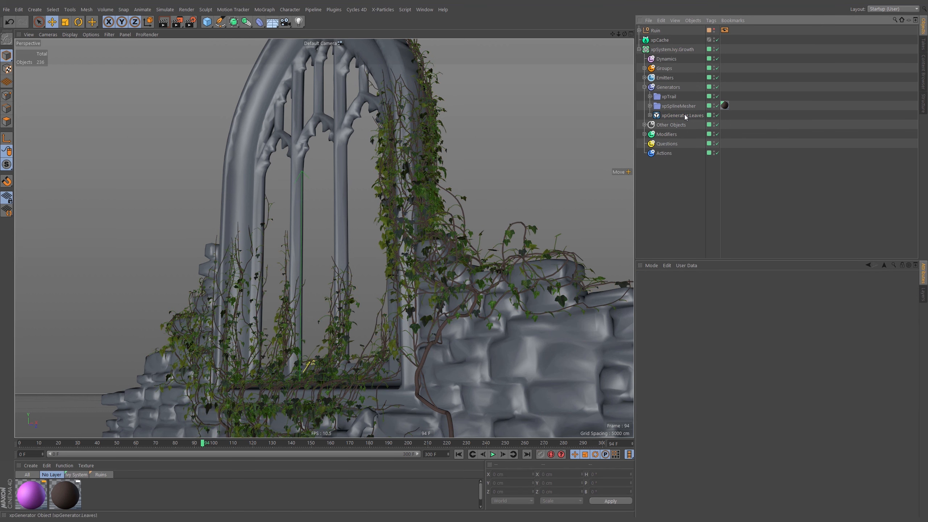
pyautogui.click(660, 39)
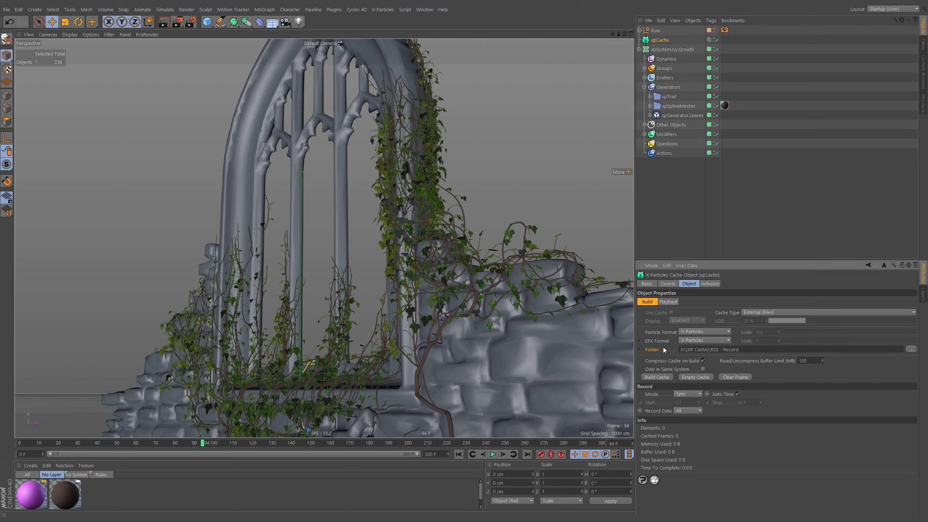
pyautogui.click(657, 377)
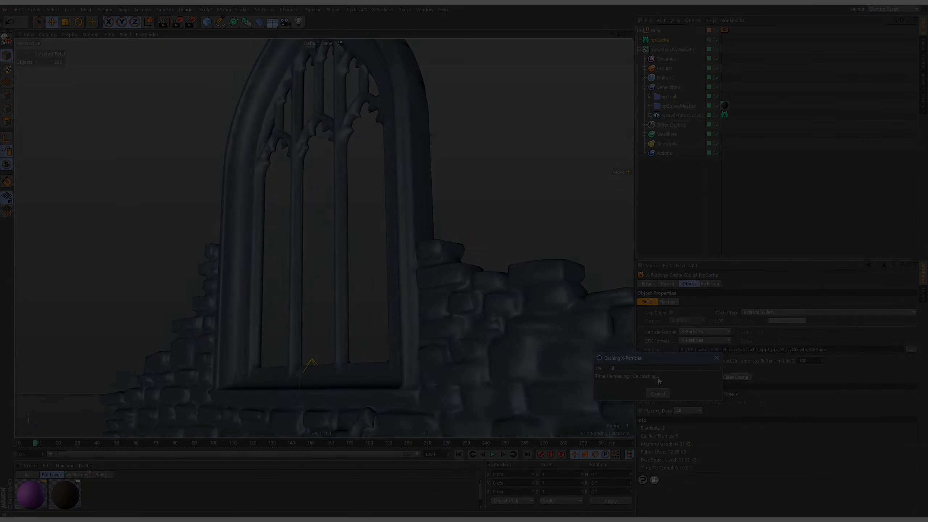
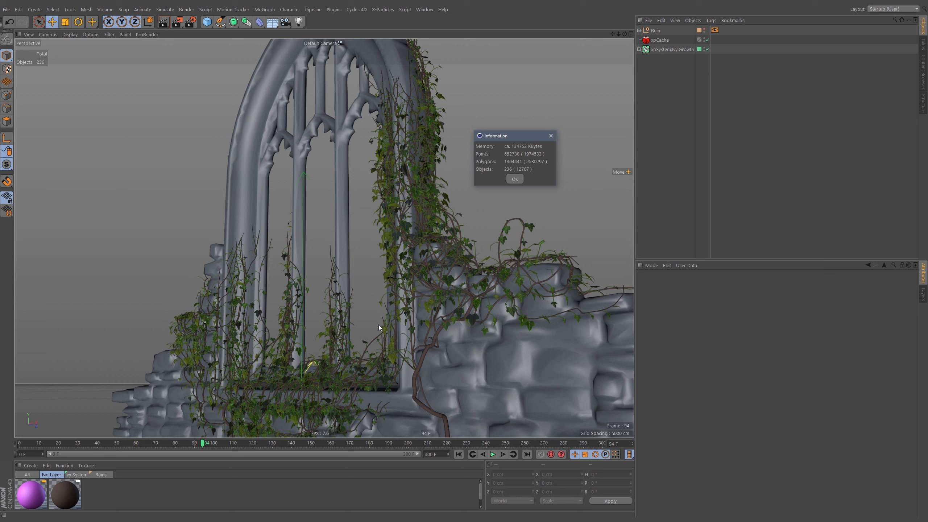
# Step: Dismiss the Information dialog and scrub the cached ivy growth back to frame 32 and forward to frame 68
pyautogui.click(515, 179)
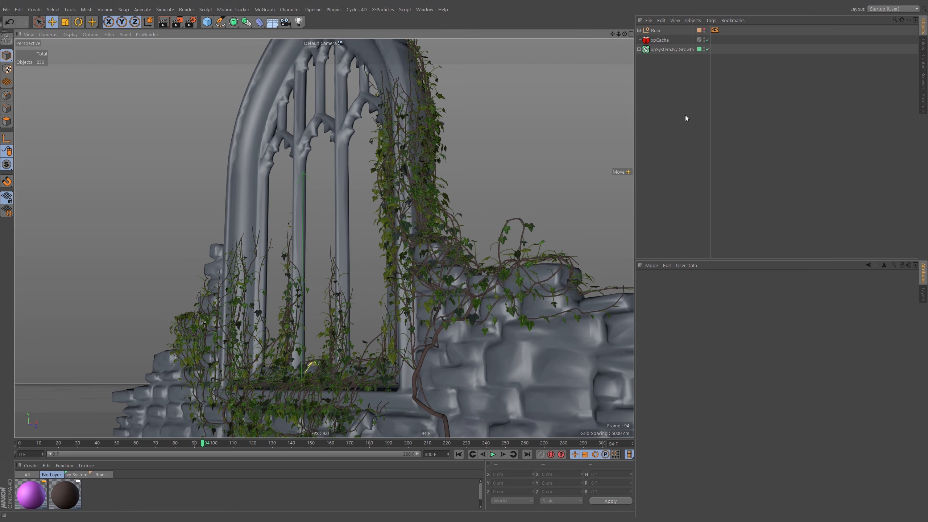
pyautogui.keyDown('alt'); pyautogui.moveTo(430, 267); pyautogui.dragTo(496, 265); pyautogui.keyUp('alt')
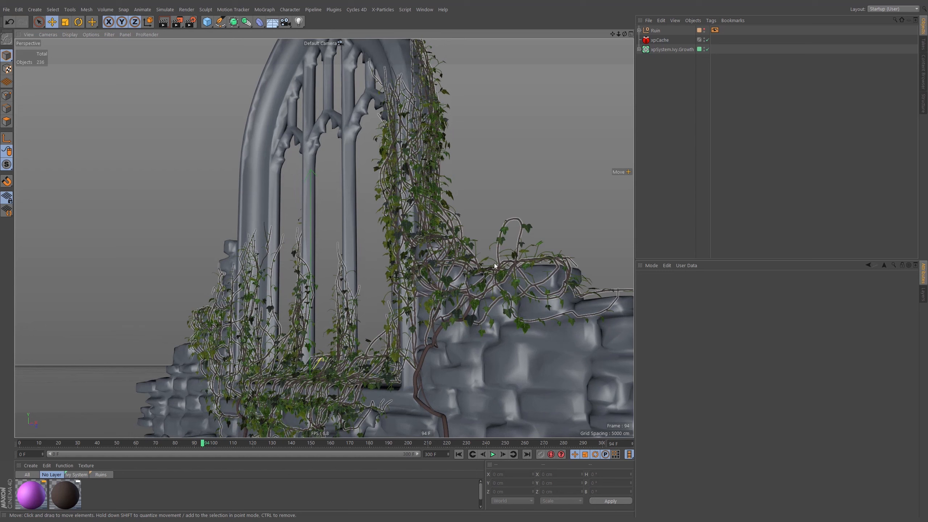
pyautogui.click(142, 443)
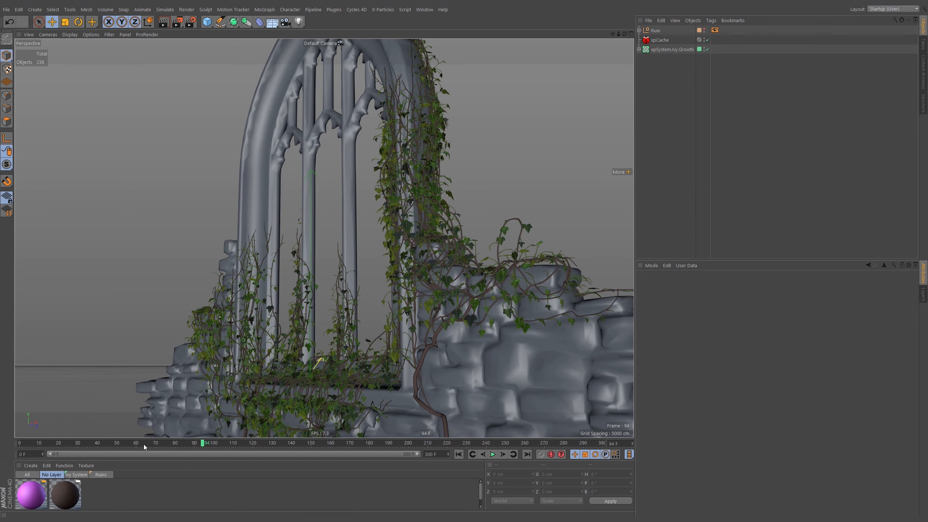
pyautogui.click(83, 443)
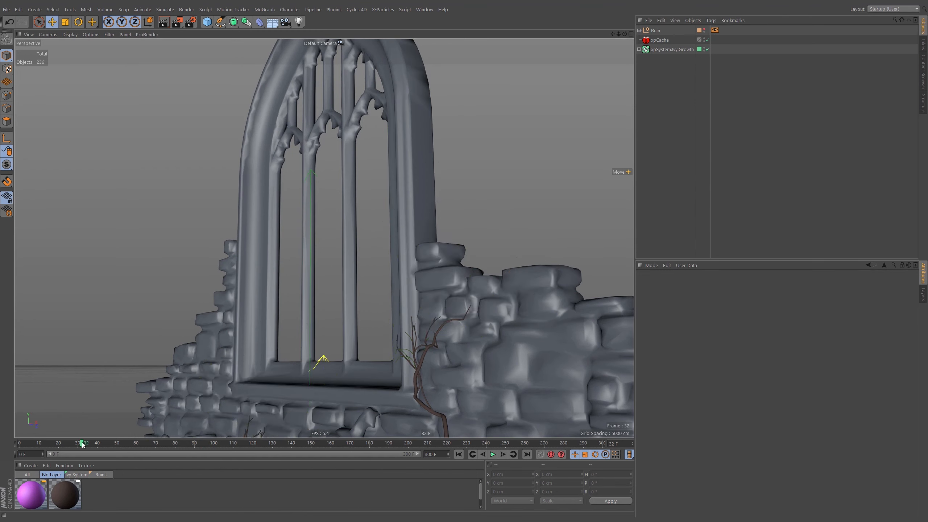
pyautogui.moveTo(85, 443); pyautogui.dragTo(153, 453)
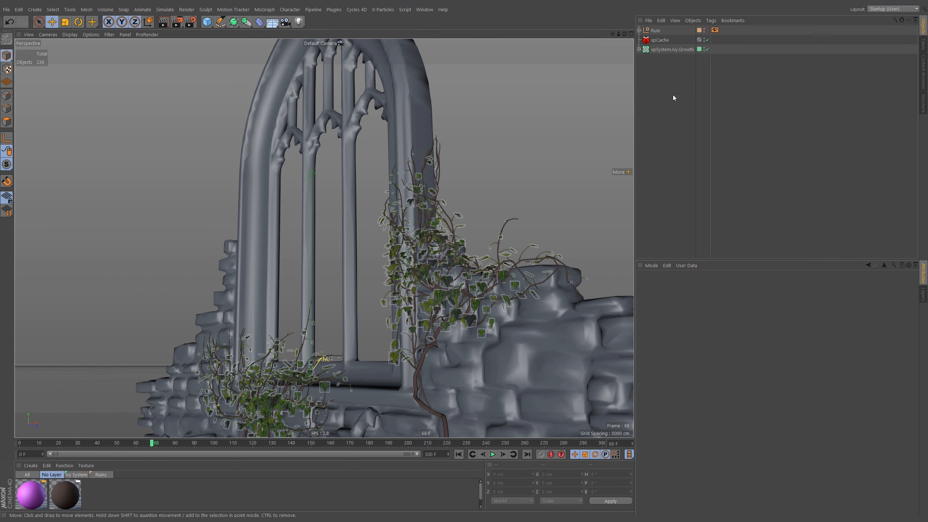
# Step: Disable the xpGenerator.Leaves object in the Generators group of xpSystem.Ivy.Growth
pyautogui.click(638, 49)
pyautogui.click(644, 87)
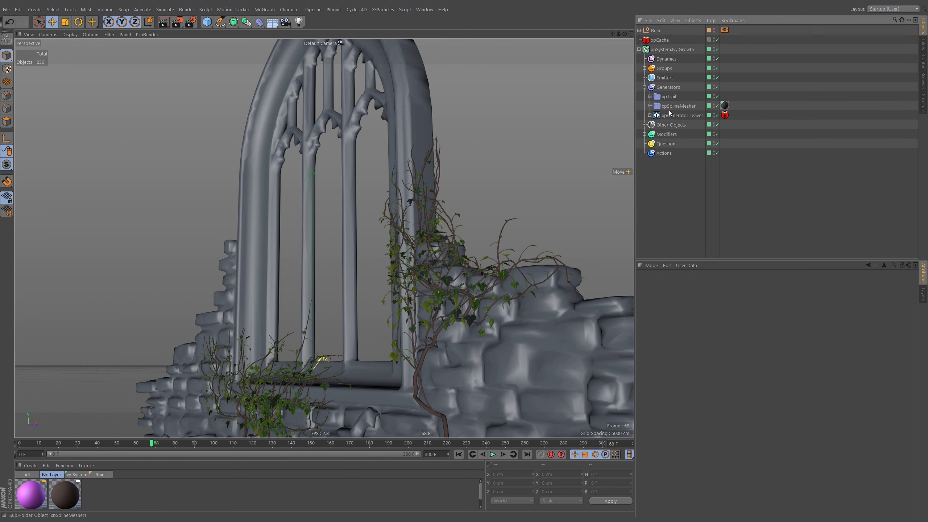
pyautogui.click(658, 116)
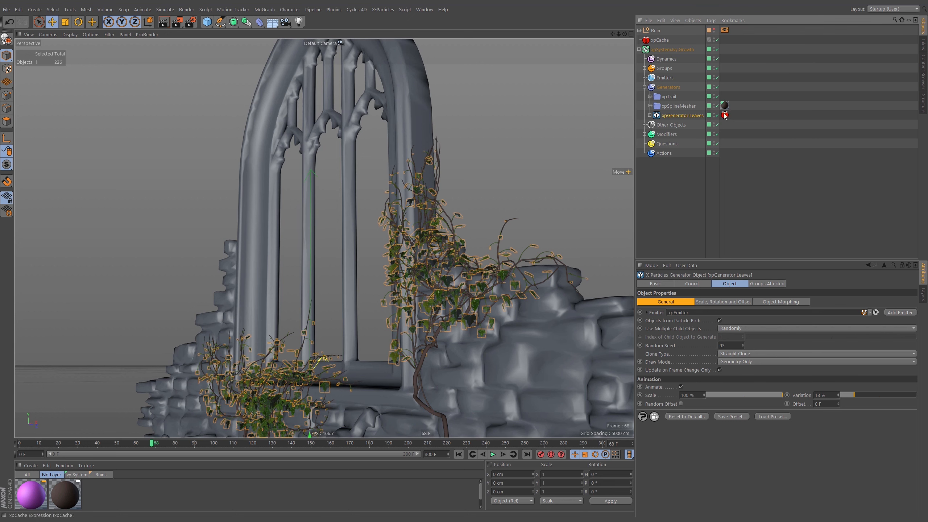
pyautogui.click(716, 115)
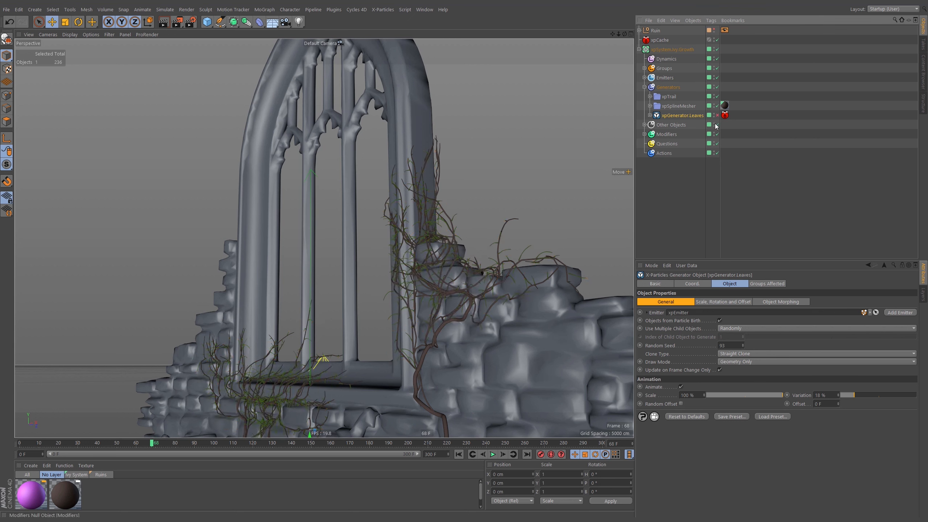
pyautogui.click(746, 84)
# Step: Play the cached stem growth without leaves from frame 0 and stop at frame 94
pyautogui.click(459, 454)
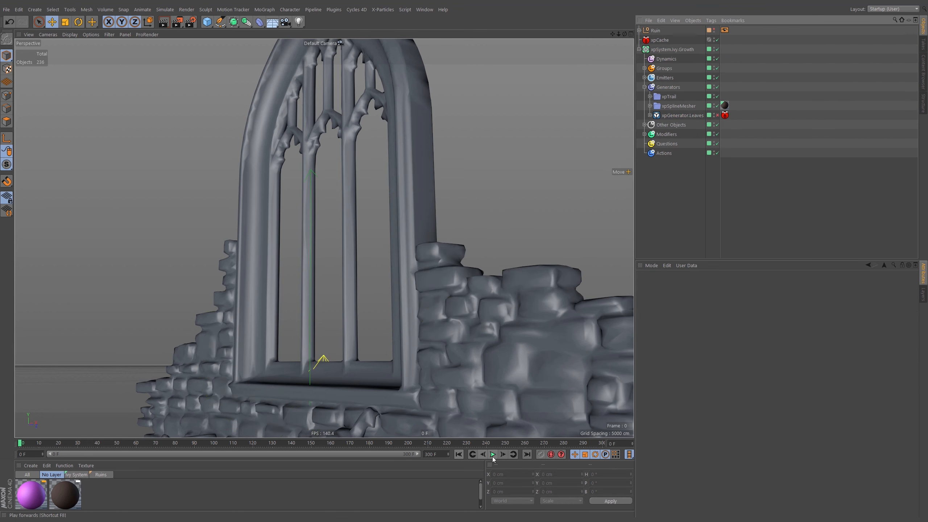
pyautogui.click(493, 457)
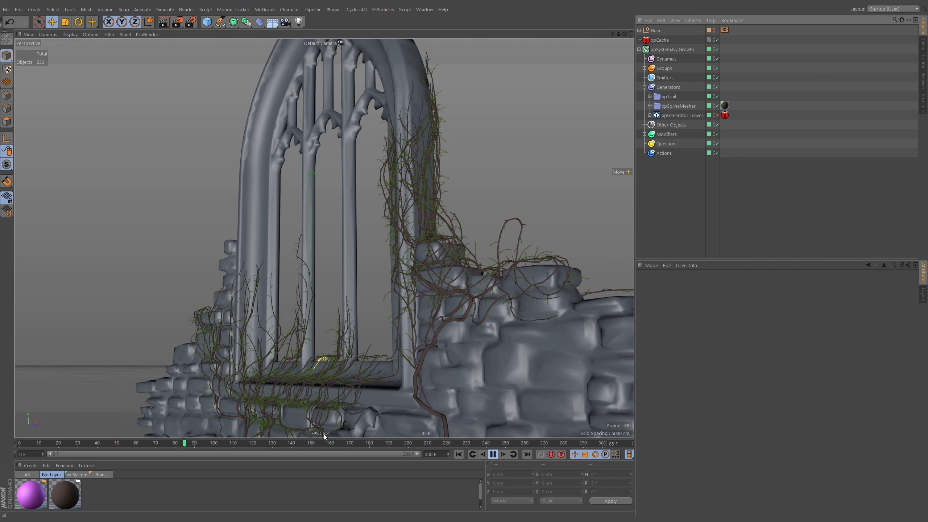
pyautogui.click(493, 453)
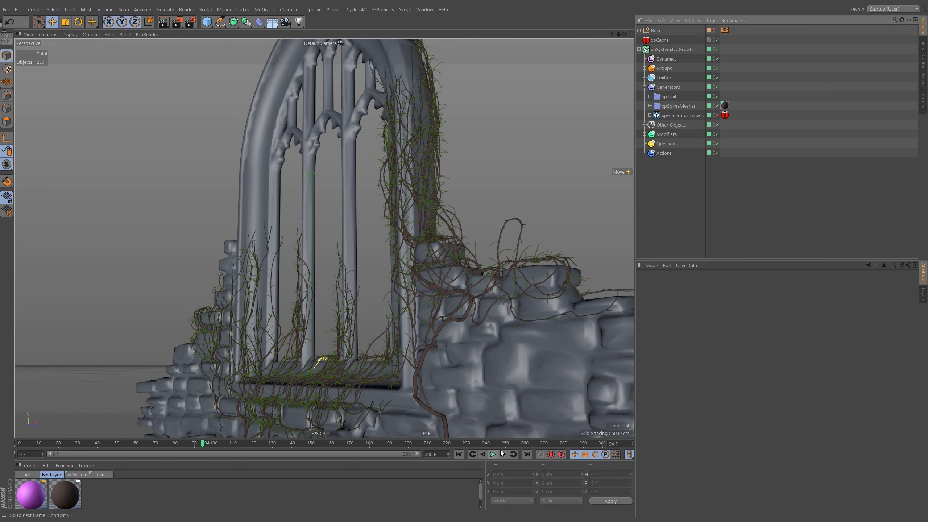
# Step: Disable all four xpSplineMesher objects inside the xpSplineMesher folder, leaving only the trail splines displayed
pyautogui.click(653, 107)
pyautogui.click(650, 106)
pyautogui.click(652, 135)
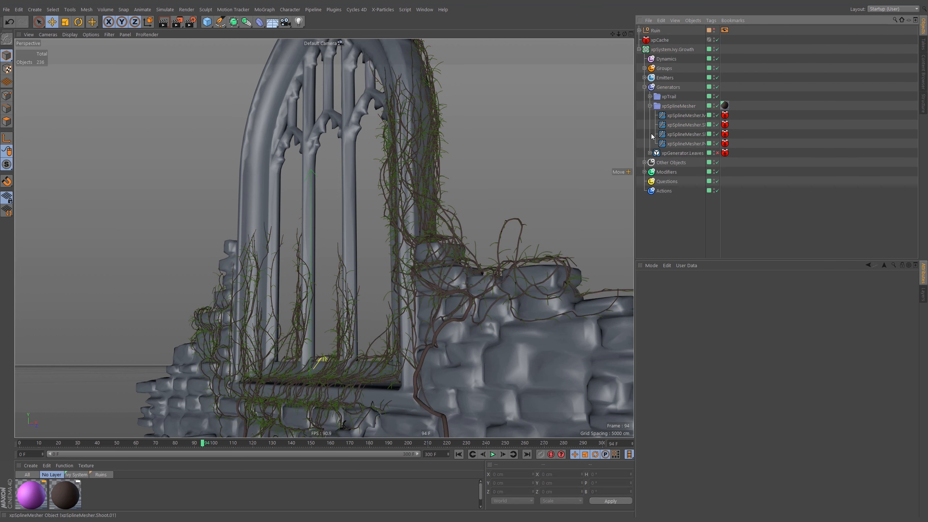
pyautogui.moveTo(720, 142); pyautogui.dragTo(717, 143)
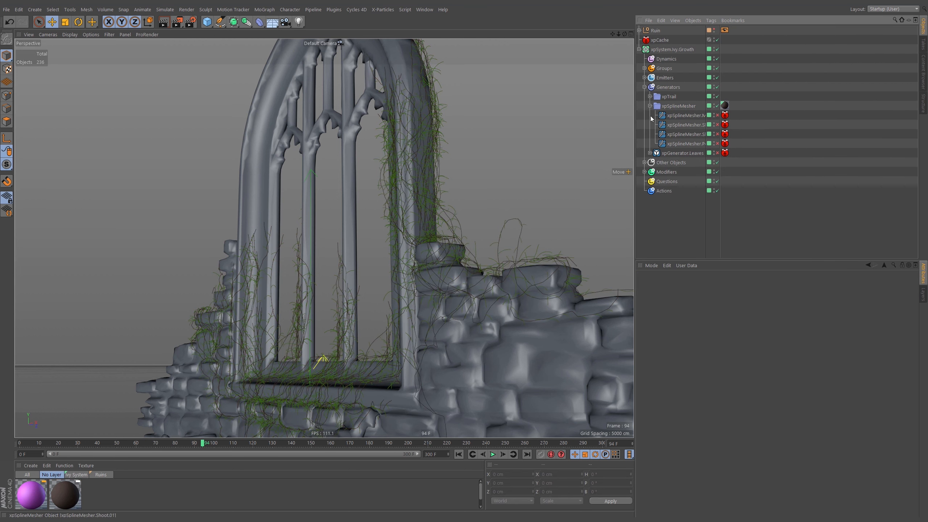
# Step: Play the cached growth from frame 0 with only the trail splines and stop at frame 217
pyautogui.click(462, 454)
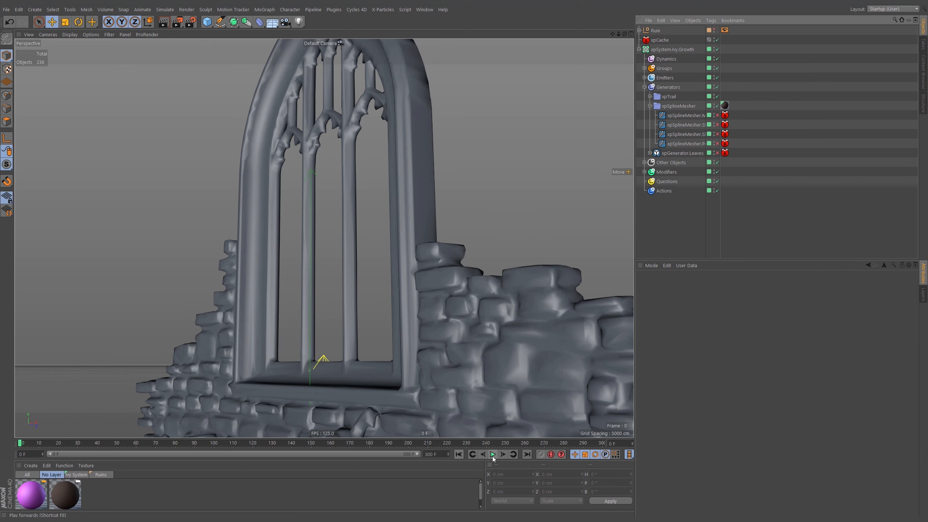
pyautogui.click(492, 455)
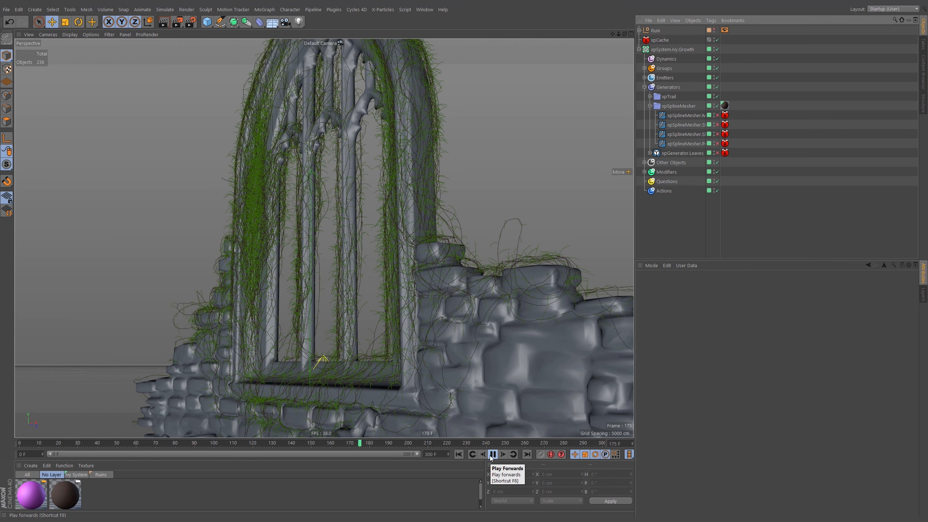
pyautogui.click(493, 453)
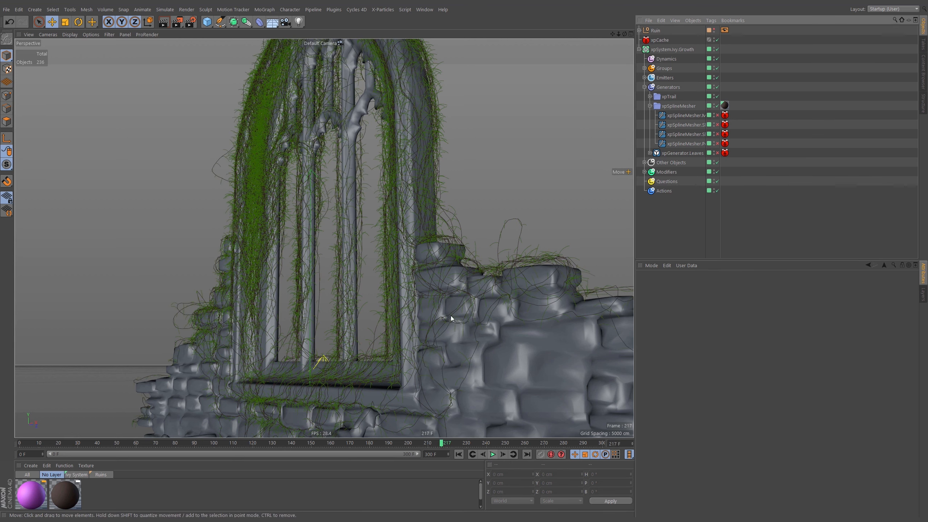
# Step: Examine the trail splines covering the window arch and ruined wall from several angles and distances
pyautogui.keyDown('alt'); pyautogui.moveTo(255, 170); pyautogui.dragTo(332, 173); pyautogui.keyUp('alt')
pyautogui.keyDown('alt'); pyautogui.moveTo(245, 127); pyautogui.dragTo(350, 104, button='right'); pyautogui.keyUp('alt')
pyautogui.moveTo(318, 129)
pyautogui.keyDown('alt'); pyautogui.mouseDown()
pyautogui.moveTo(245, 138)
pyautogui.moveTo(321, 171)
pyautogui.moveTo(440, 145)
pyautogui.moveTo(314, 135)
pyautogui.mouseUp(); pyautogui.keyUp('alt')
pyautogui.keyDown('alt'); pyautogui.moveTo(314, 134); pyautogui.dragTo(389, 168, button='right'); pyautogui.keyUp('alt')
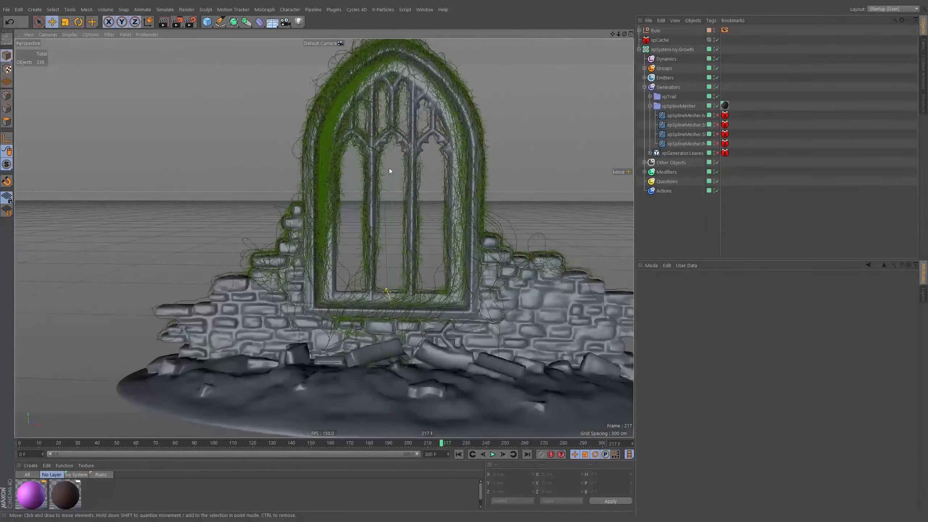
pyautogui.keyDown('alt'); pyautogui.moveTo(370, 176); pyautogui.dragTo(352, 160); pyautogui.keyUp('alt')
pyautogui.keyDown('alt'); pyautogui.moveTo(353, 160); pyautogui.dragTo(416, 190, button='right'); pyautogui.keyUp('alt')
pyautogui.keyDown('alt'); pyautogui.moveTo(416, 190); pyautogui.dragTo(444, 344); pyautogui.keyUp('alt')
pyautogui.keyDown('alt'); pyautogui.moveTo(443, 344); pyautogui.dragTo(402, 310, button='right'); pyautogui.keyUp('alt')
pyautogui.keyDown('alt'); pyautogui.moveTo(402, 311); pyautogui.dragTo(407, 330); pyautogui.keyUp('alt')
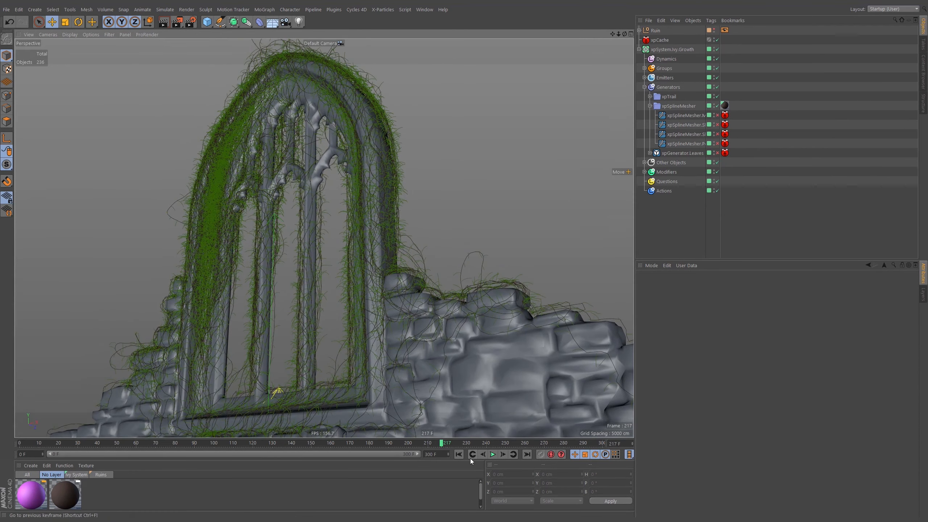
# Step: Replay the spline growth from the start while viewing the whole window arch, and stop at frame 255
pyautogui.click(458, 454)
pyautogui.click(492, 453)
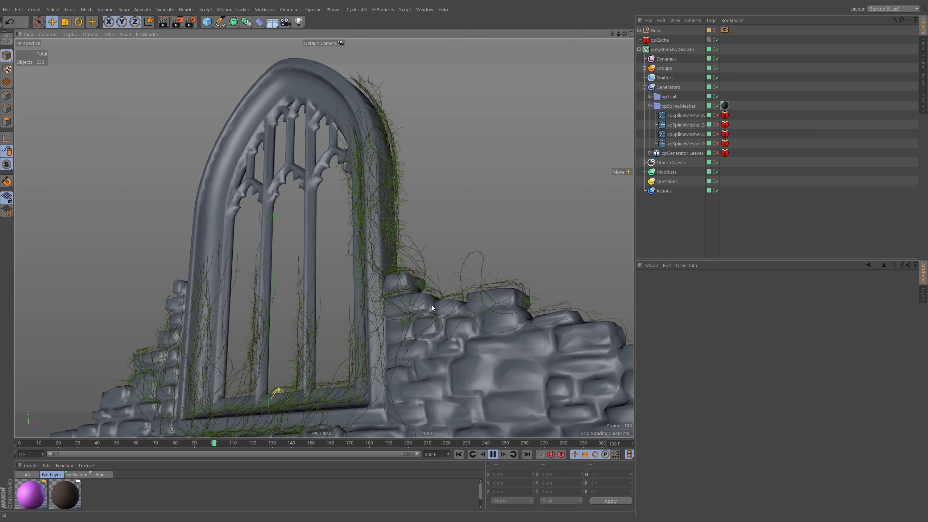
pyautogui.keyDown('alt'); pyautogui.moveTo(374, 200); pyautogui.dragTo(381, 199); pyautogui.keyUp('alt')
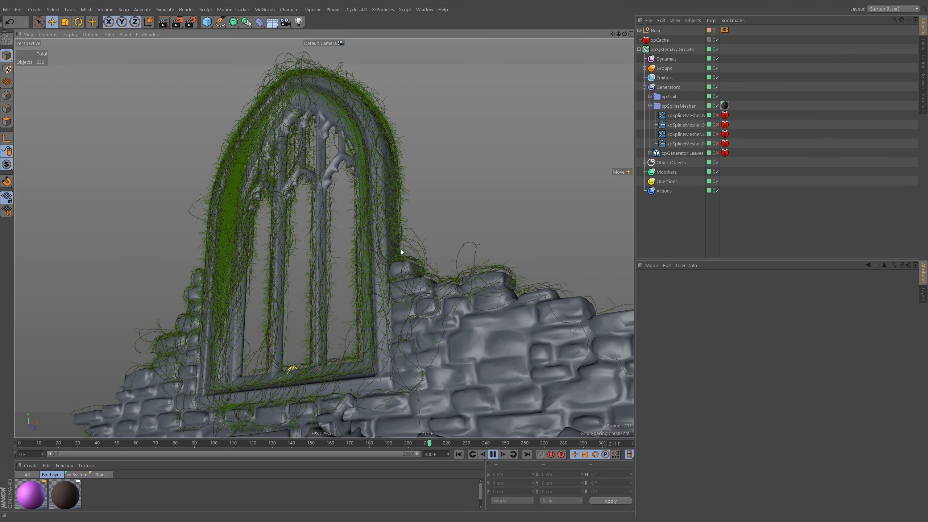
pyautogui.click(493, 454)
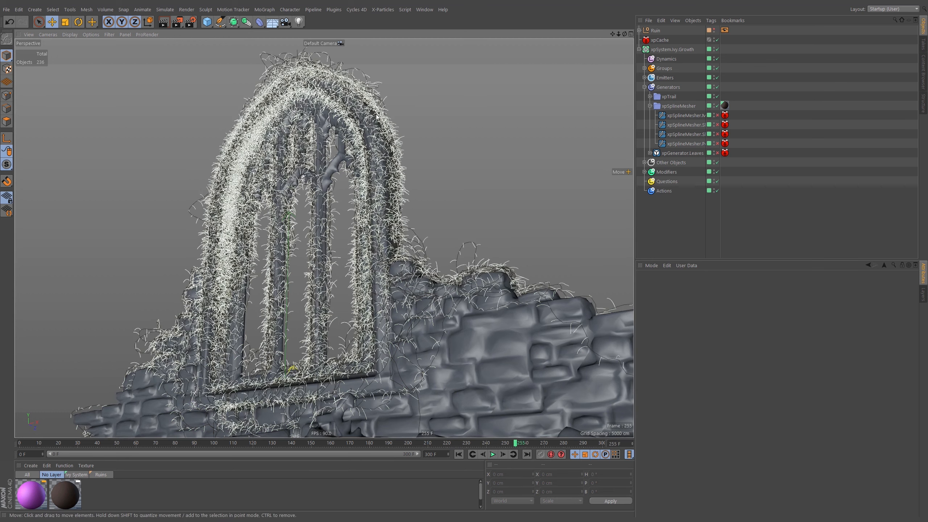
# Step: Review the length and branching settings of the Shoot.01 and Shoot.02 sub-branch objects nested under xpBranch.Main.Stem in Modifiers, then deselect everything
pyautogui.click(645, 171)
pyautogui.scroll(-1, 656, 224)
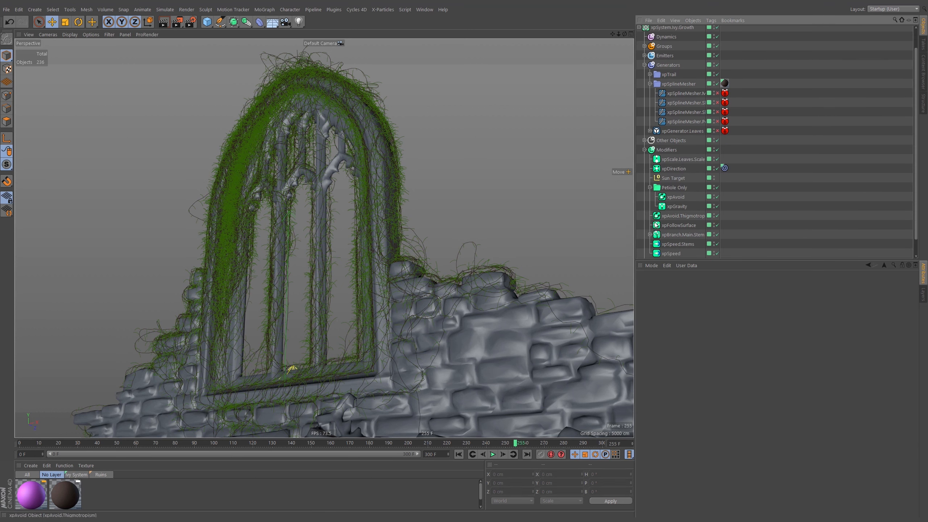
pyautogui.click(650, 235)
pyautogui.scroll(-1, 676, 237)
pyautogui.click(669, 217)
pyautogui.click(655, 216)
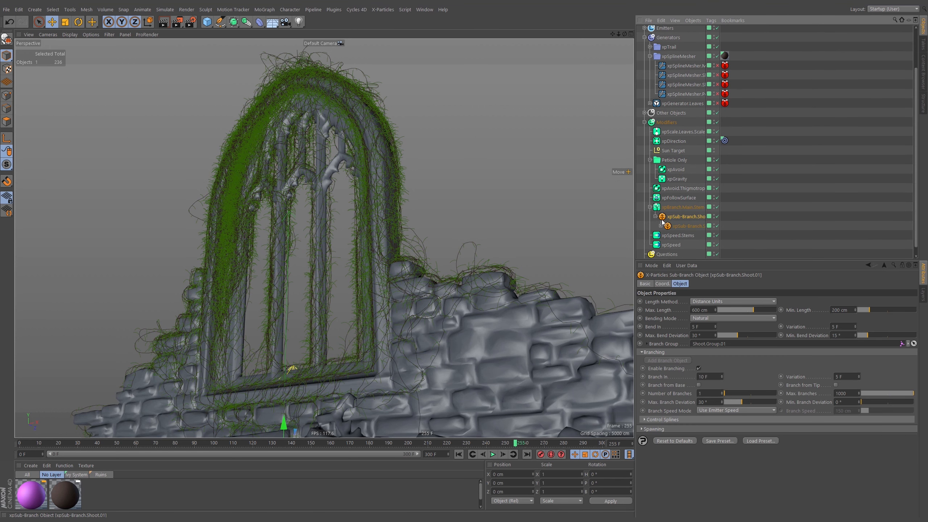
pyautogui.click(687, 225)
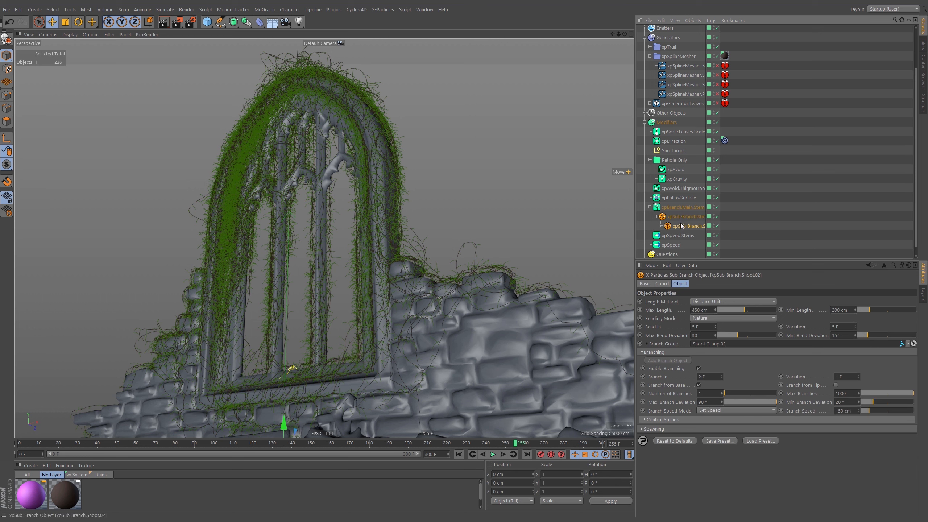
pyautogui.click(660, 226)
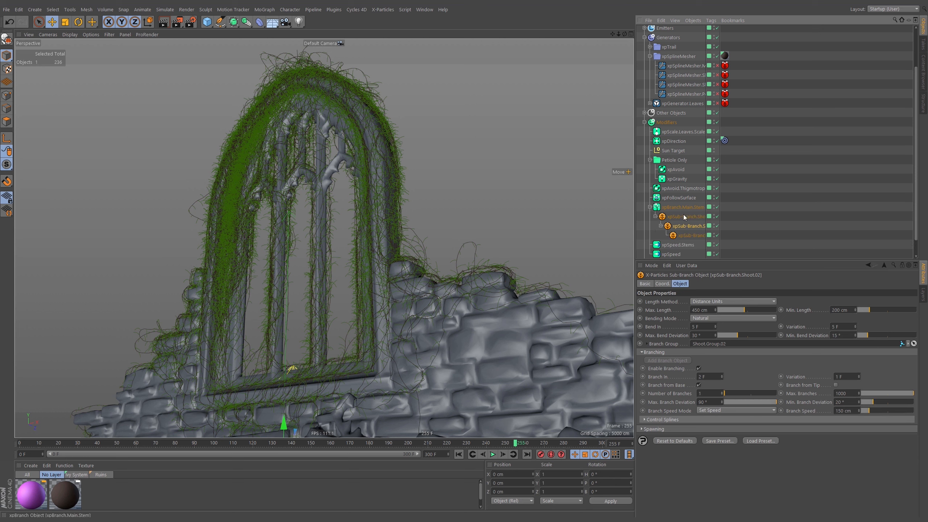
pyautogui.click(686, 216)
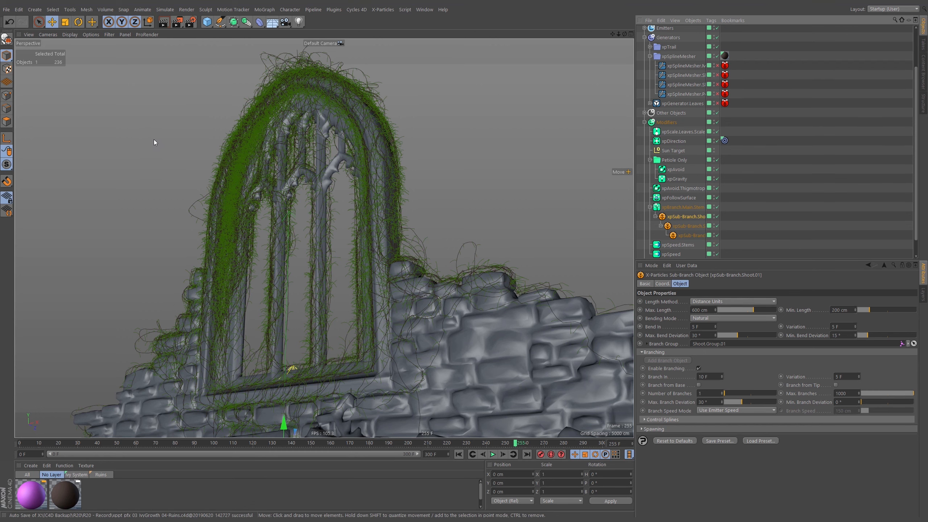
pyautogui.keyDown('alt'); pyautogui.moveTo(153, 137); pyautogui.dragTo(420, 257); pyautogui.keyUp('alt')
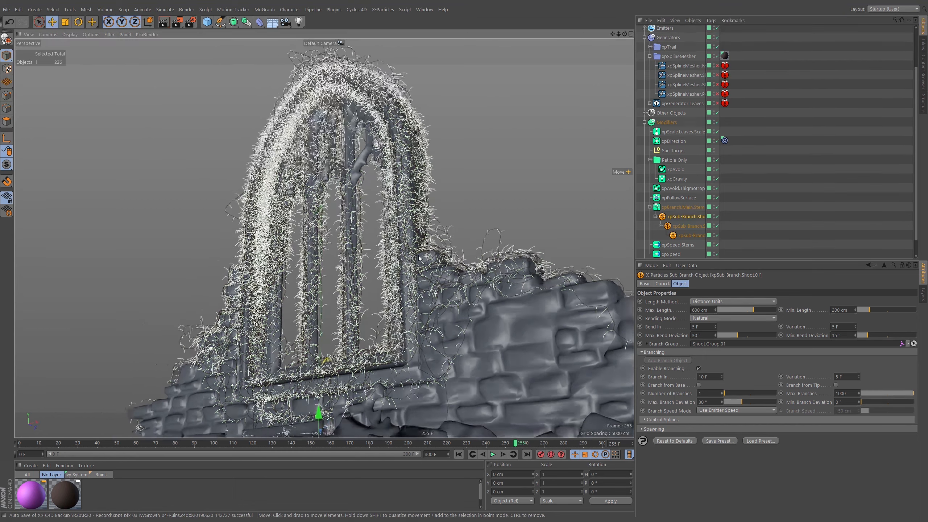
pyautogui.keyDown('alt'); pyautogui.moveTo(508, 201); pyautogui.dragTo(551, 188); pyautogui.keyUp('alt')
pyautogui.click(551, 188)
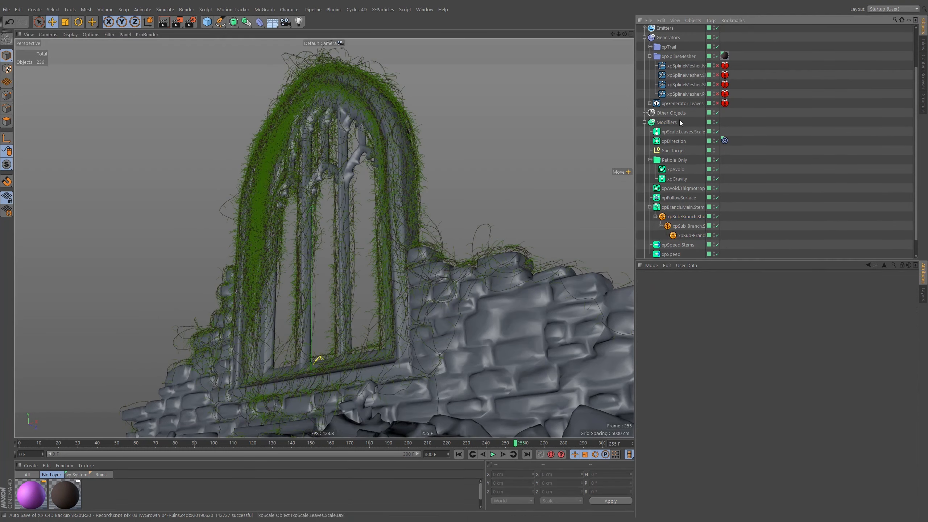
# Step: Re-enable all four xpSplineMesher objects and collapse the Modifiers group and the xpSplineMesher folder
pyautogui.click(645, 122)
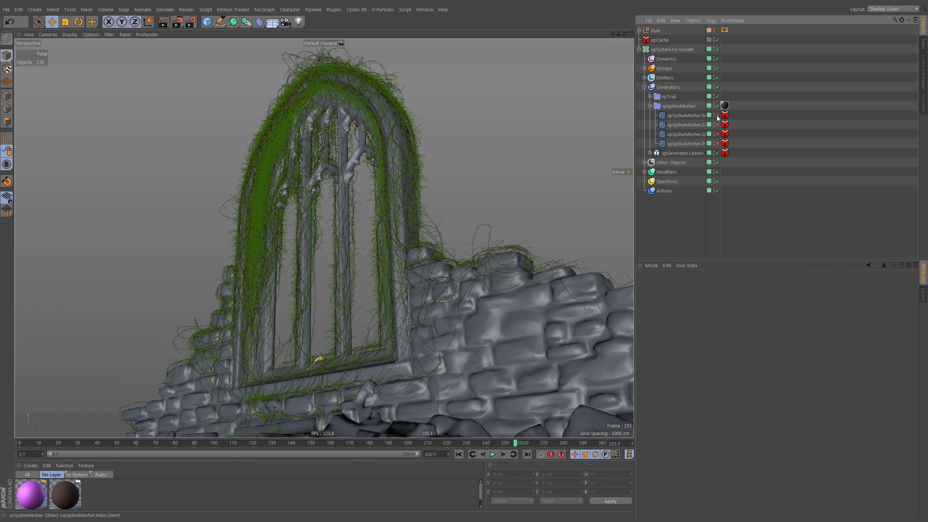
pyautogui.moveTo(717, 118); pyautogui.dragTo(717, 144)
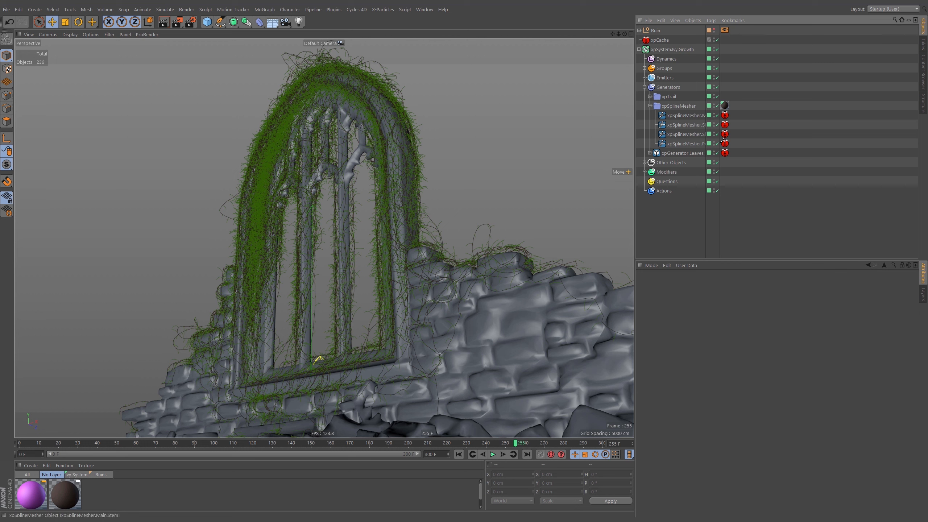
pyautogui.click(650, 106)
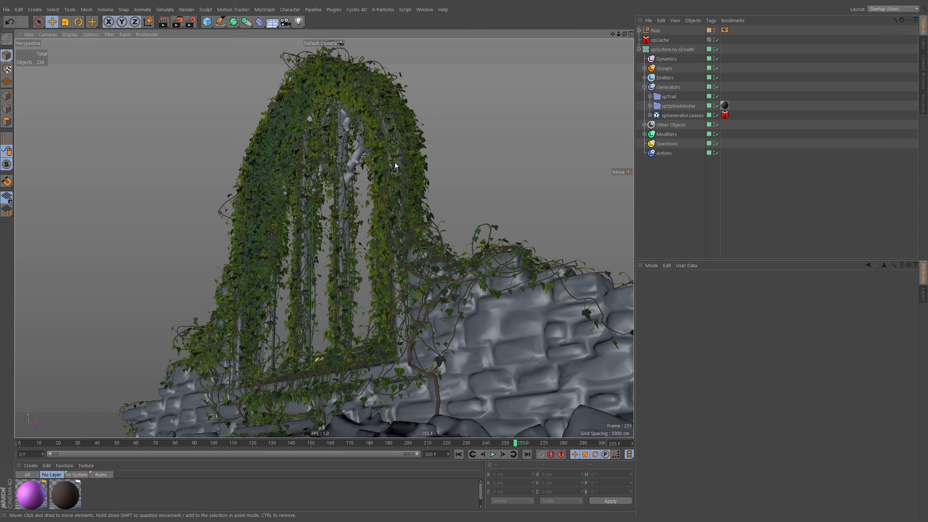
# Step: Inspect the ivy growth and its meshed stems around the window and wall, both close up and from a distance
pyautogui.keyDown('alt'); pyautogui.moveTo(395, 163); pyautogui.dragTo(415, 181); pyautogui.keyUp('alt')
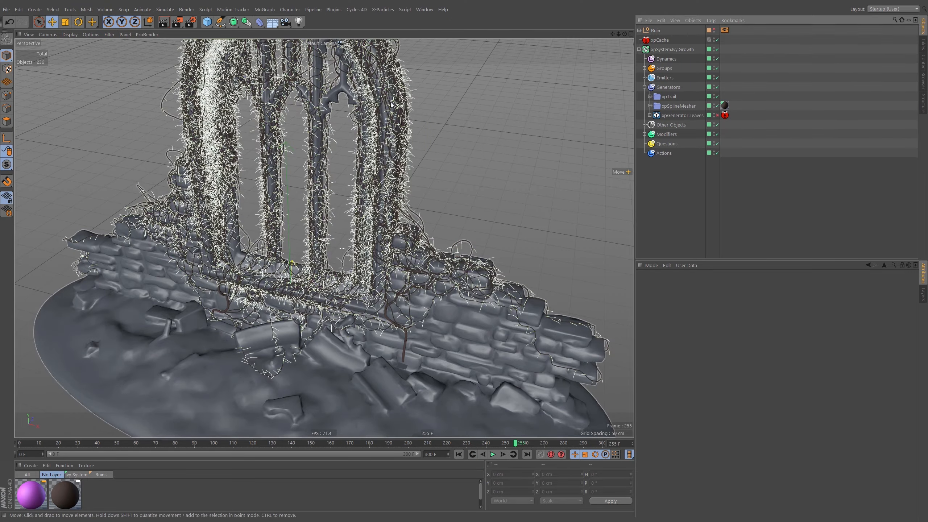
pyautogui.keyDown('alt'); pyautogui.moveTo(452, 124); pyautogui.dragTo(395, 134); pyautogui.keyUp('alt')
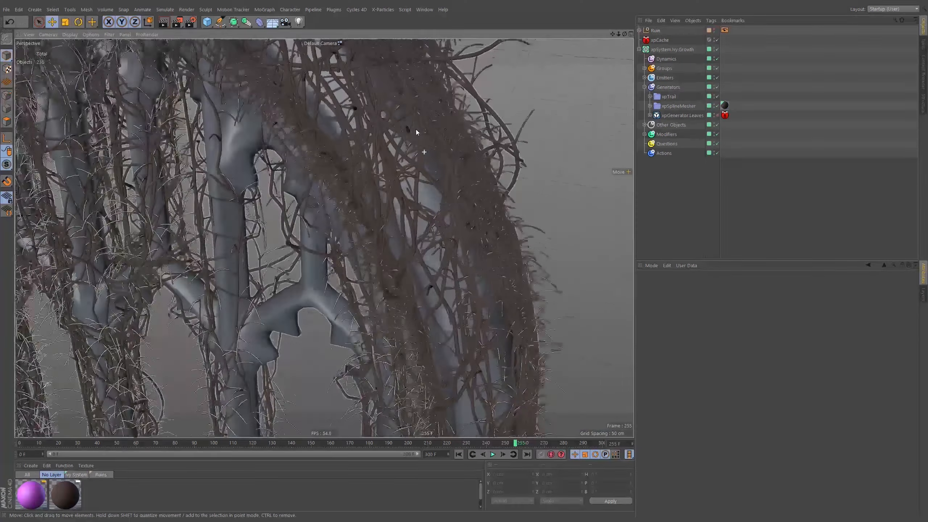
pyautogui.keyDown('alt'); pyautogui.moveTo(416, 129); pyautogui.dragTo(435, 126); pyautogui.keyUp('alt')
pyautogui.keyDown('alt'); pyautogui.moveTo(278, 146); pyautogui.dragTo(401, 166, button='middle'); pyautogui.keyUp('alt')
pyautogui.keyDown('alt'); pyautogui.moveTo(400, 166); pyautogui.dragTo(390, 149); pyautogui.keyUp('alt')
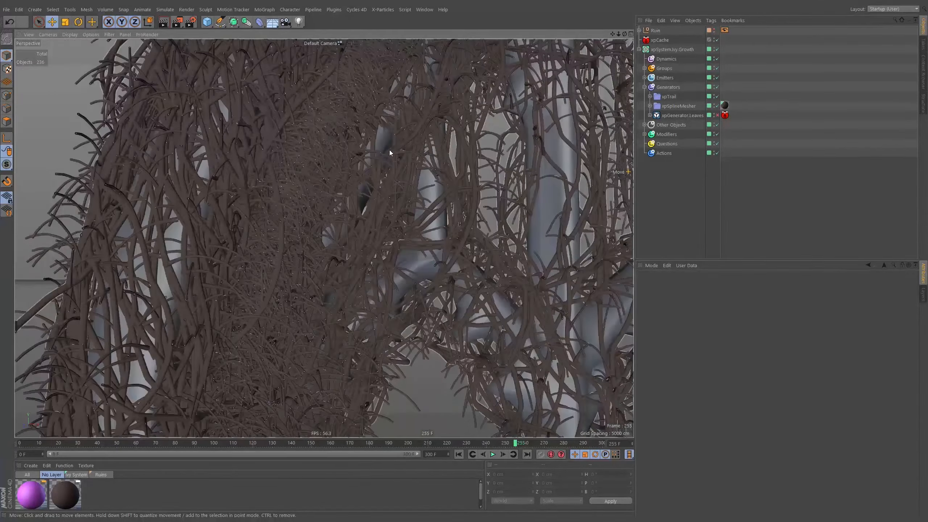
pyautogui.keyDown('alt'); pyautogui.moveTo(389, 150); pyautogui.dragTo(354, 175, button='right'); pyautogui.keyUp('alt')
pyautogui.keyDown('alt'); pyautogui.moveTo(354, 175); pyautogui.dragTo(363, 150); pyautogui.keyUp('alt')
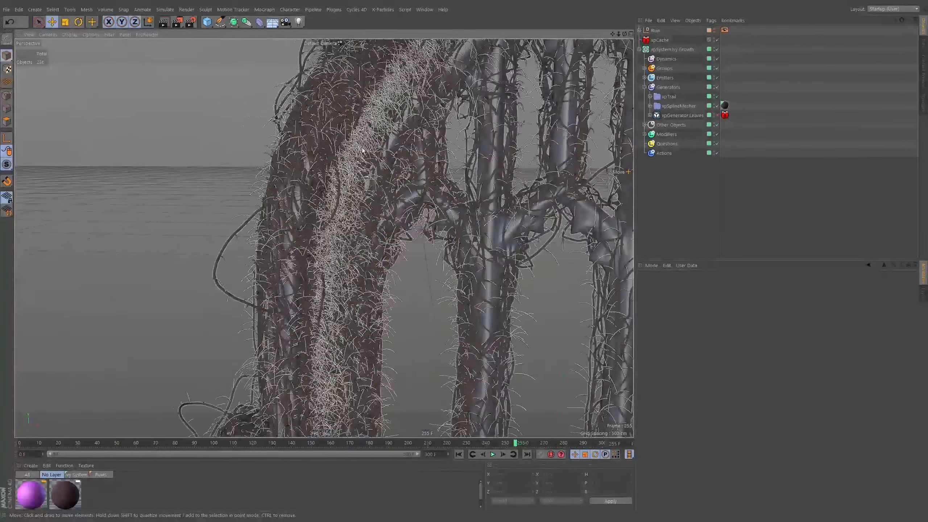
pyautogui.keyDown('alt'); pyautogui.moveTo(363, 150); pyautogui.dragTo(405, 147, button='right'); pyautogui.keyUp('alt')
pyautogui.keyDown('alt'); pyautogui.moveTo(405, 147); pyautogui.dragTo(429, 139); pyautogui.keyUp('alt')
pyautogui.keyDown('alt'); pyautogui.moveTo(428, 139); pyautogui.dragTo(367, 181, button='right'); pyautogui.keyUp('alt')
pyautogui.keyDown('alt'); pyautogui.moveTo(367, 181); pyautogui.dragTo(469, 169); pyautogui.keyUp('alt')
pyautogui.keyDown('alt'); pyautogui.moveTo(470, 169); pyautogui.dragTo(448, 213, button='right'); pyautogui.keyUp('alt')
pyautogui.keyDown('alt'); pyautogui.moveTo(448, 214); pyautogui.dragTo(431, 192, button='middle'); pyautogui.keyUp('alt')
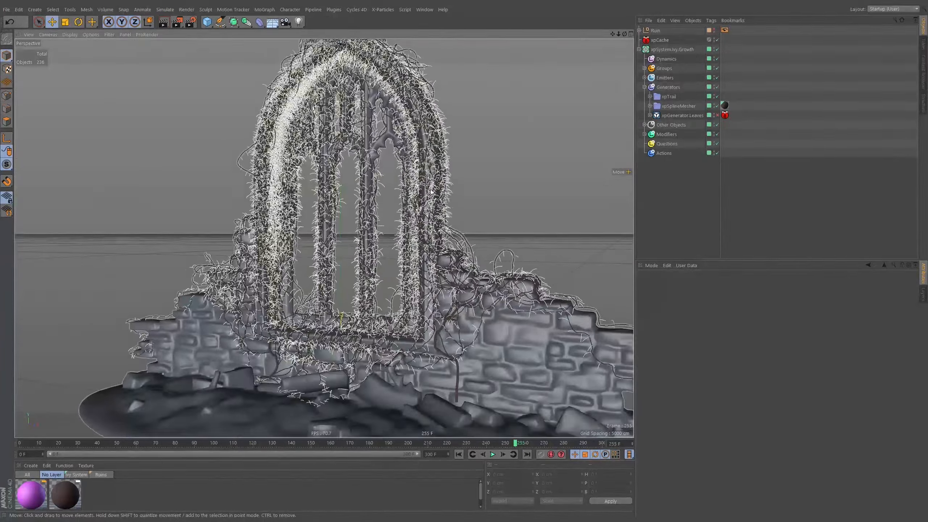
pyautogui.keyDown('alt'); pyautogui.moveTo(431, 191); pyautogui.dragTo(428, 205); pyautogui.keyUp('alt')
pyautogui.keyDown('alt'); pyautogui.moveTo(428, 205); pyautogui.dragTo(453, 202, button='right'); pyautogui.keyUp('alt')
pyautogui.keyDown('alt'); pyautogui.moveTo(453, 201); pyautogui.dragTo(456, 185); pyautogui.keyUp('alt')
pyautogui.keyDown('alt'); pyautogui.moveTo(455, 186); pyautogui.dragTo(472, 176, button='middle'); pyautogui.keyUp('alt')
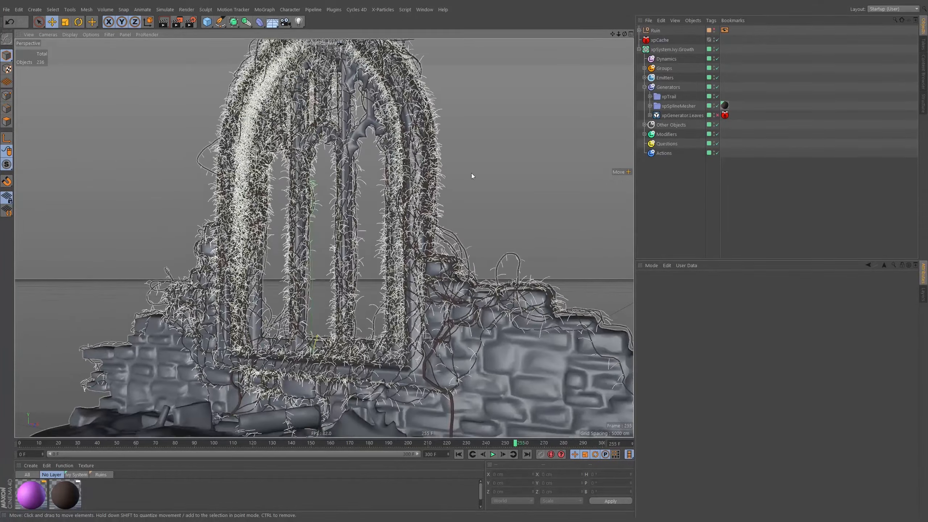
# Step: Collapse the Generators group of xpSystem.Ivy.Growth and frame the whole window in the view
pyautogui.click(645, 87)
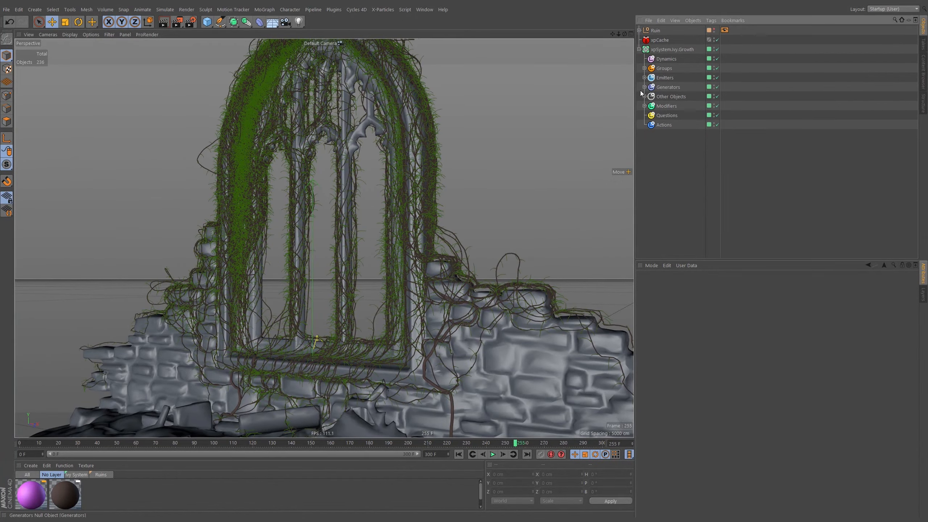
pyautogui.keyDown('alt'); pyautogui.moveTo(408, 199); pyautogui.dragTo(395, 204, button='right'); pyautogui.keyUp('alt')
pyautogui.keyDown('alt'); pyautogui.moveTo(395, 204); pyautogui.dragTo(415, 207); pyautogui.keyUp('alt')
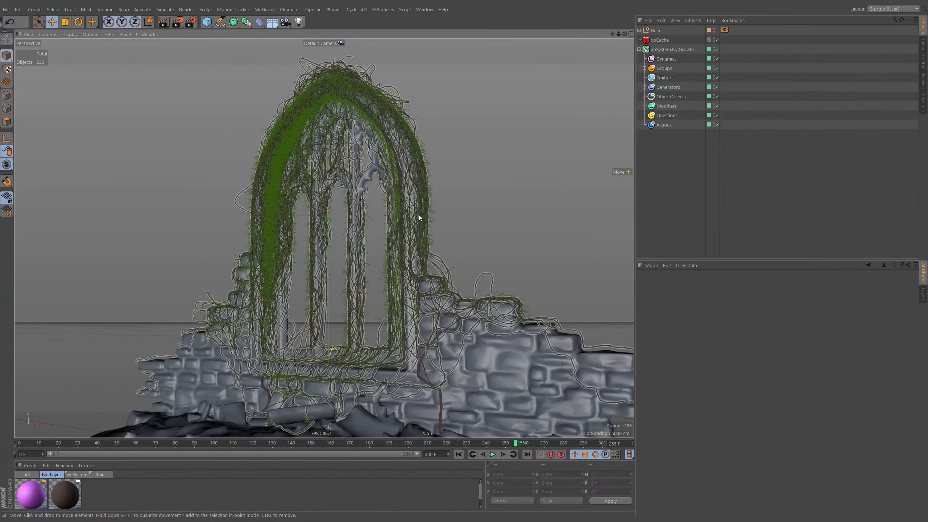